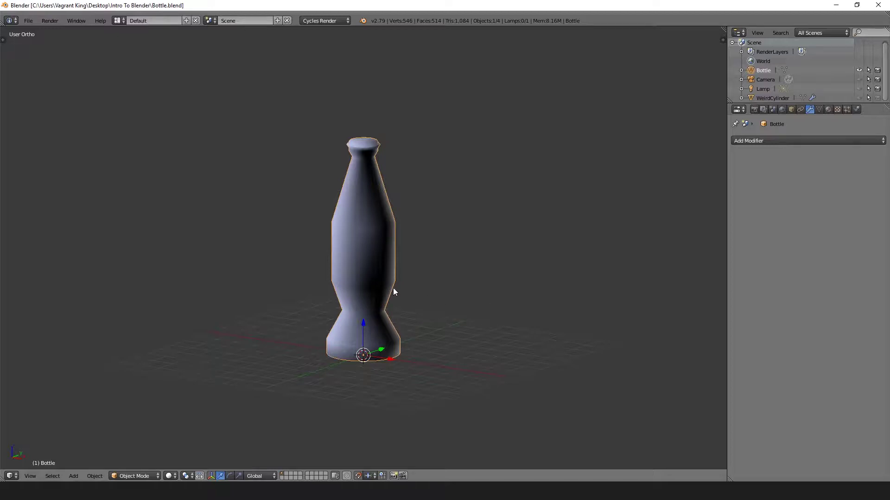
- Examine the bottle's overall shape and its wireframe from several angles
mouse_move(392, 292)
middle_mouse_down()
mouse_move(453, 272)
mouse_move(389, 269)
mouse_move(384, 253)
mouse_move(415, 268)
mouse_move(441, 255)
mouse_move(444, 282)
mouse_move(426, 296)
middle_mouse_up()
mouse_move(362, 327)
middle_mouse_down()
mouse_move(338, 266)
mouse_move(313, 271)
mouse_move(323, 291)
mouse_move(359, 291)
mouse_move(375, 344)
middle_mouse_up()
key("z")
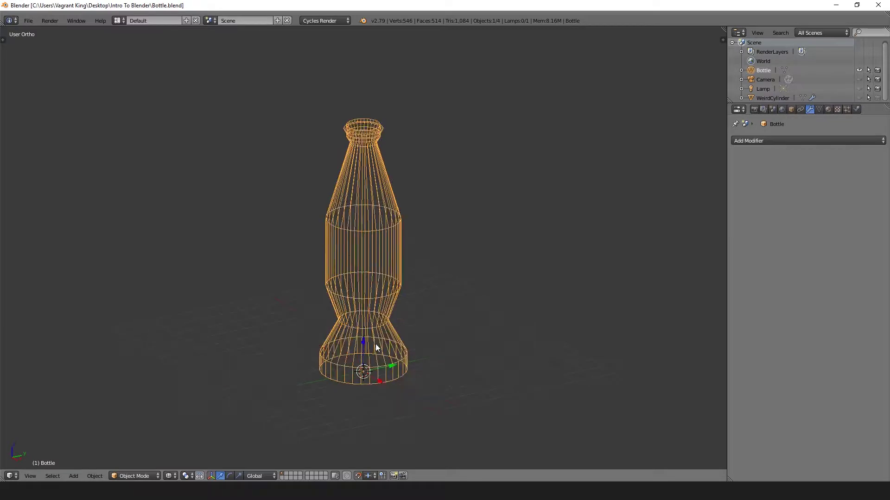
scroll(373, 340, "up", 3)
scroll(374, 340, "down", 3)
key("z")
middle_click_drag(332, 314, 351, 328)
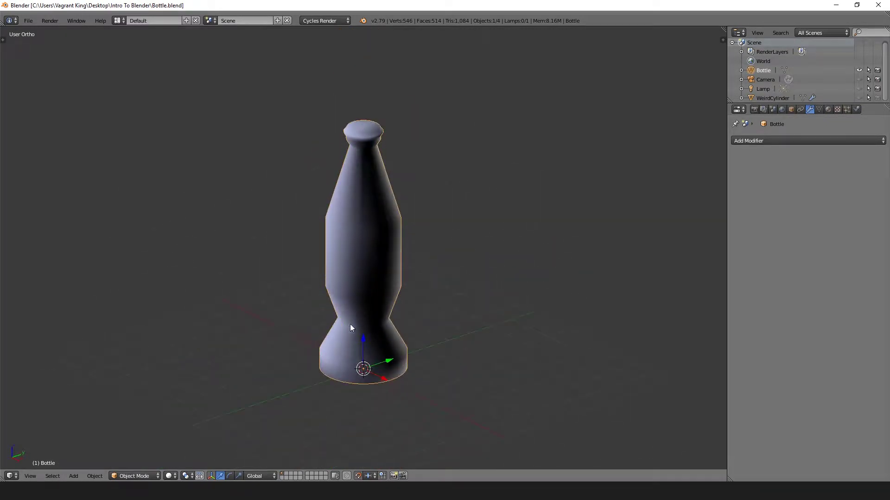
middle_click_drag(391, 227, 371, 223)
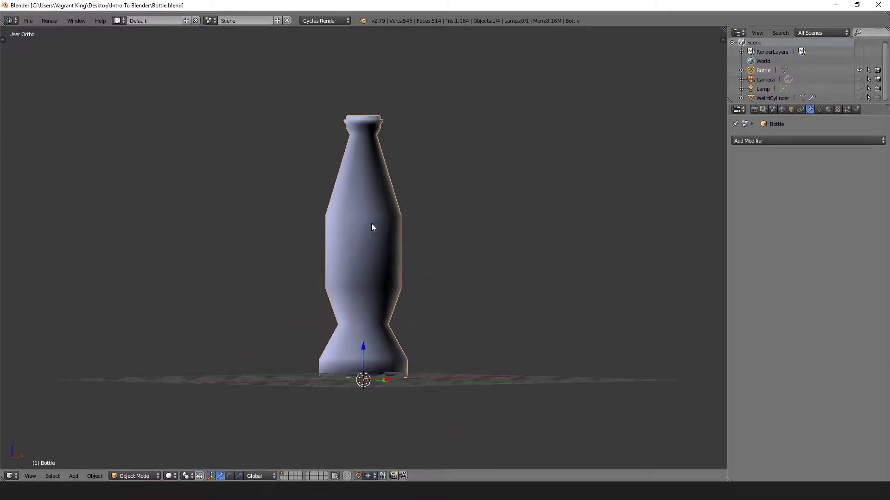
middle_click_drag(370, 302, 352, 317)
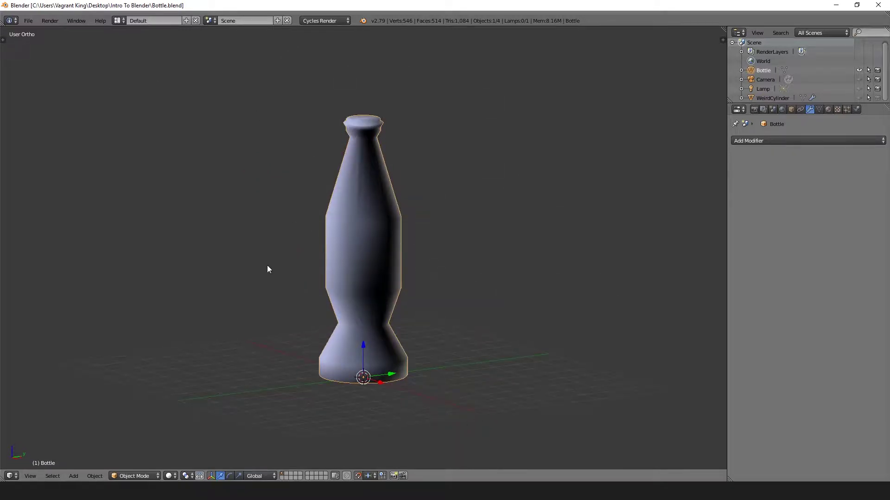
middle_click_drag(391, 361, 370, 337)
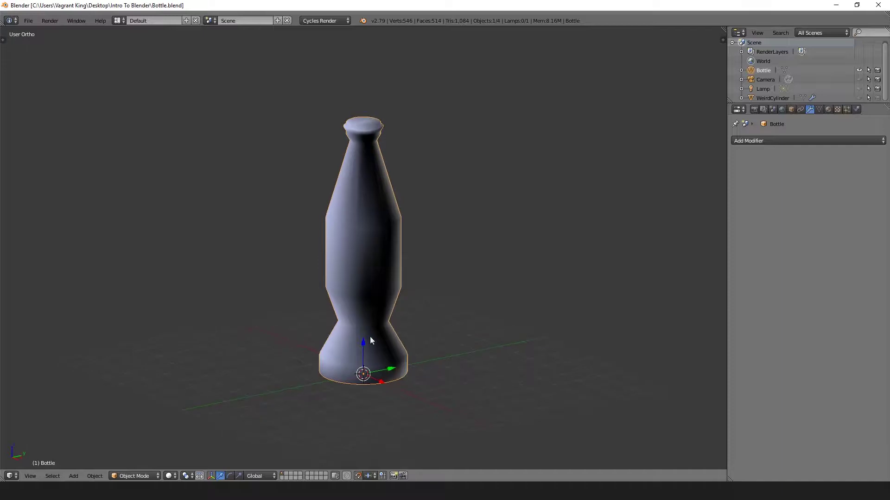
mouse_move(354, 183)
middle_mouse_down()
mouse_move(379, 158)
mouse_move(361, 172)
middle_mouse_up()
- Enter Edit Mode on the bottle and dissolve the outermost edge loop of the protruding rim around its mouth
key("Tab")
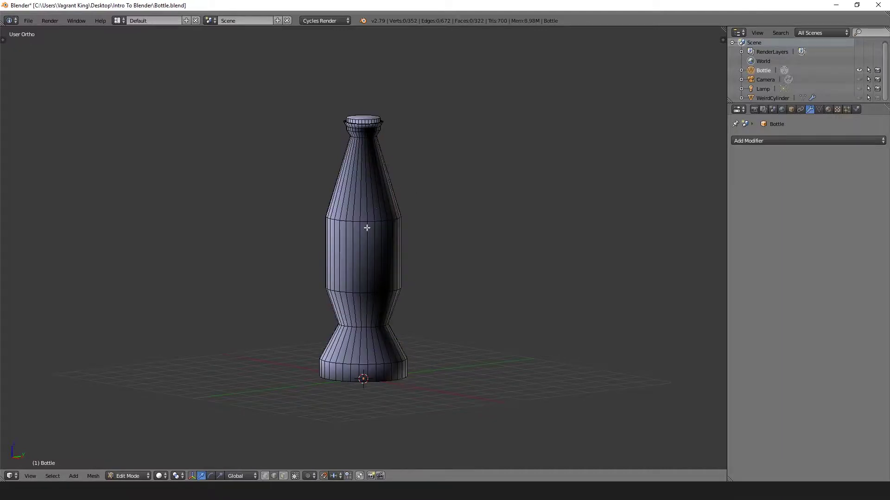
scroll(364, 232, "up", 2)
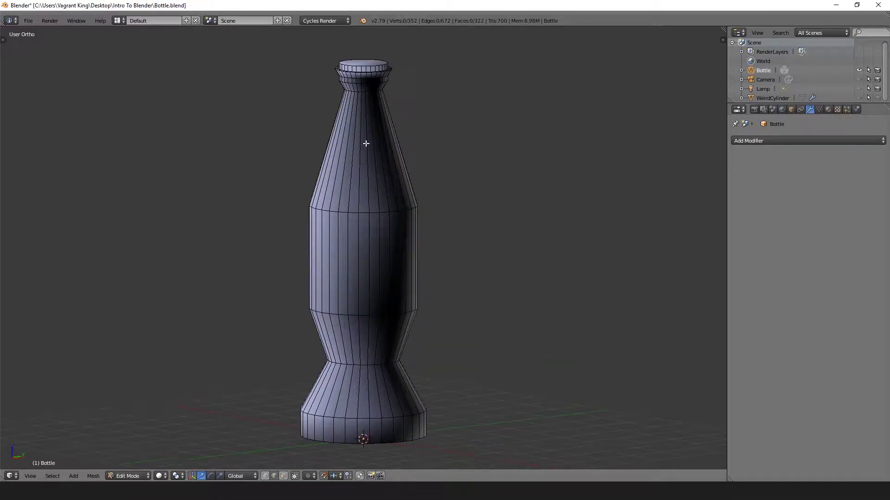
middle_click_drag(365, 143, 358, 292, "shift")
scroll(347, 238, "up", 4)
middle_click_drag(347, 238, 347, 266, "shift")
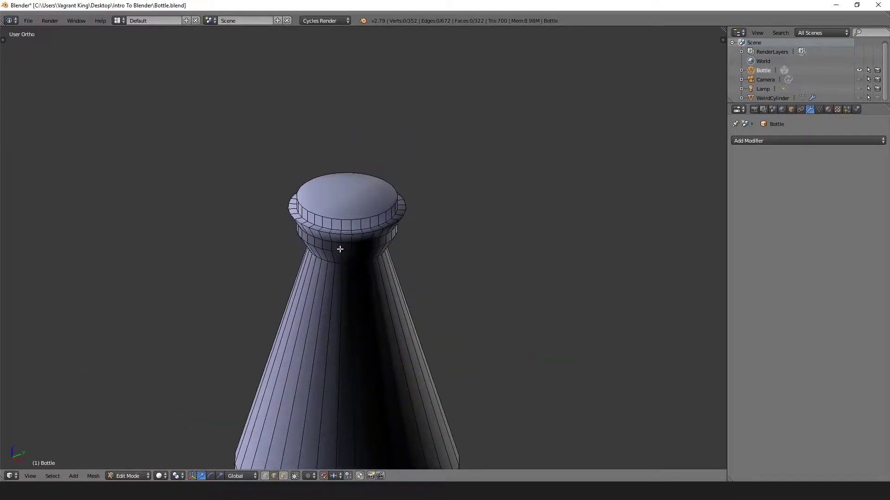
right_click(336, 233, "alt")
scroll(356, 238, "down", 8)
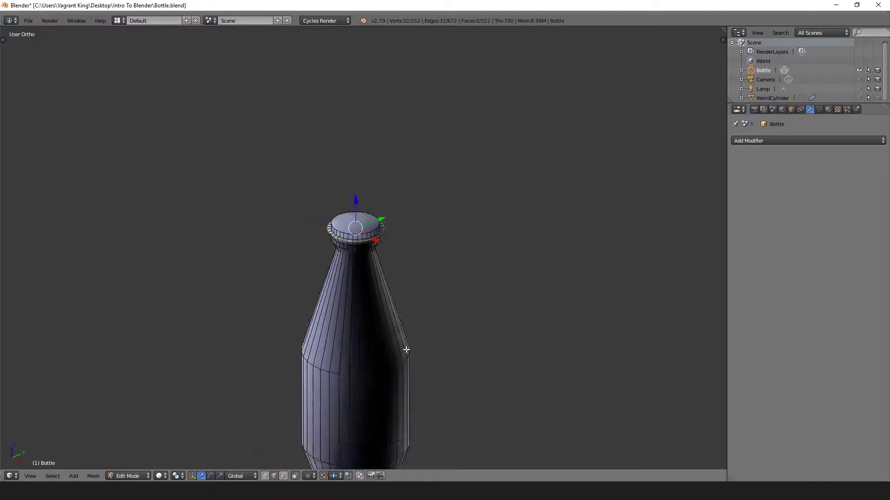
middle_click_drag(396, 352, 364, 280, "shift")
scroll(366, 295, "up", 3)
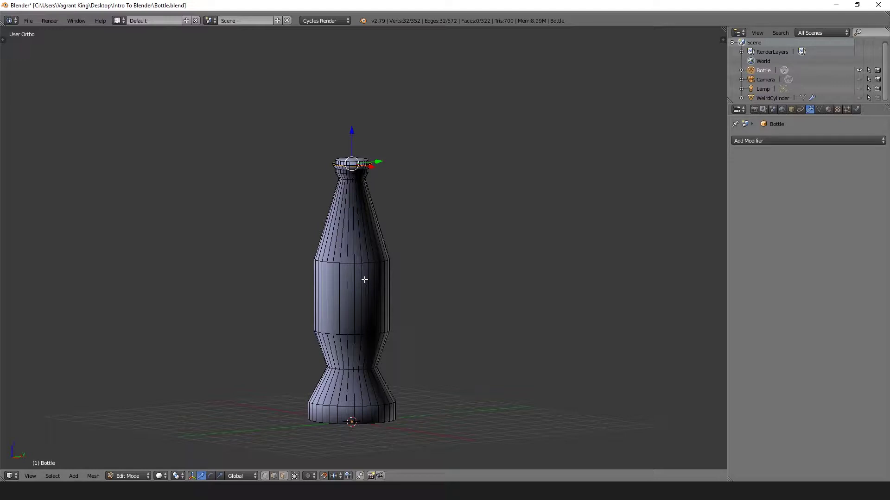
scroll(353, 177, "up", 5)
middle_click_drag(346, 204, 382, 269)
scroll(393, 285, "down", 5)
middle_click_drag(318, 306, 306, 275)
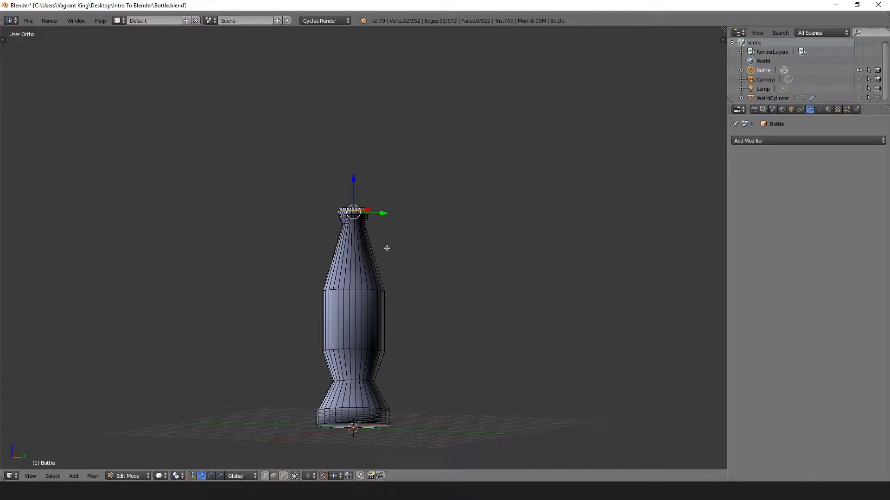
middle_click_drag(387, 249, 421, 294)
scroll(367, 254, "up", 5)
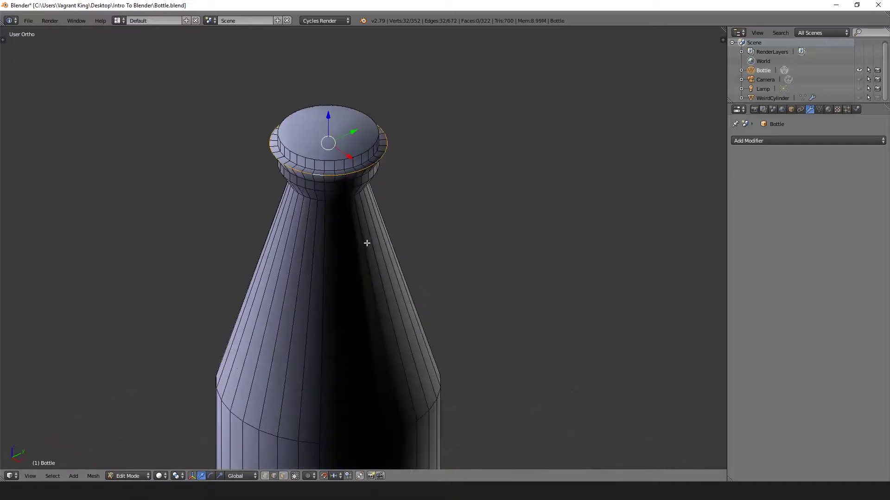
key("x")
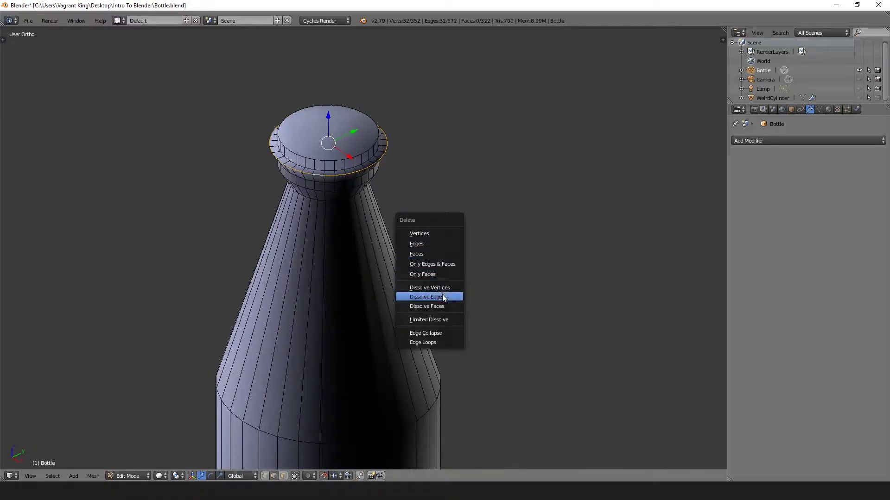
left_click(446, 297)
scroll(445, 298, "down", 6)
middle_click_drag(445, 298, 409, 282)
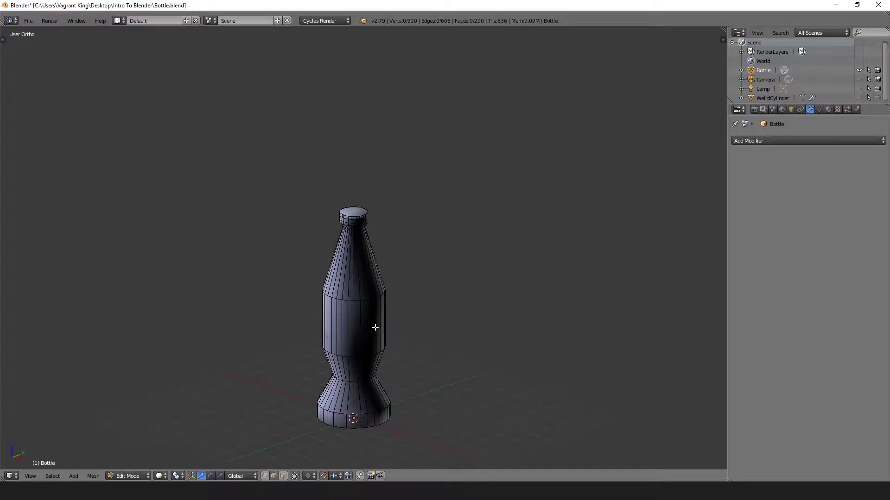
- Bevel the edge loop at the bottle's narrow lower waist with 6 segments and an offset of about 1.05, leaving nothing selected
middle_click_drag(373, 349, 369, 287, "shift")
scroll(369, 287, "up", 4)
middle_click_drag(371, 321, 367, 306)
scroll(369, 297, "down", 3)
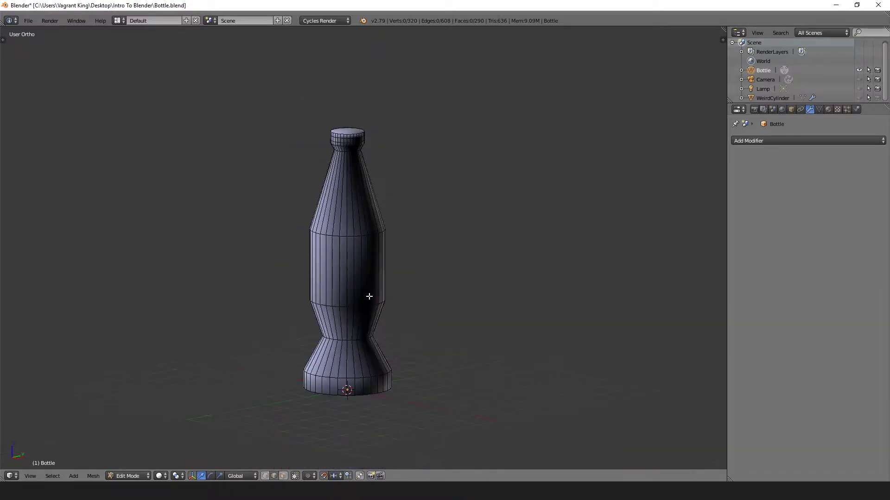
right_click(344, 340, "alt")
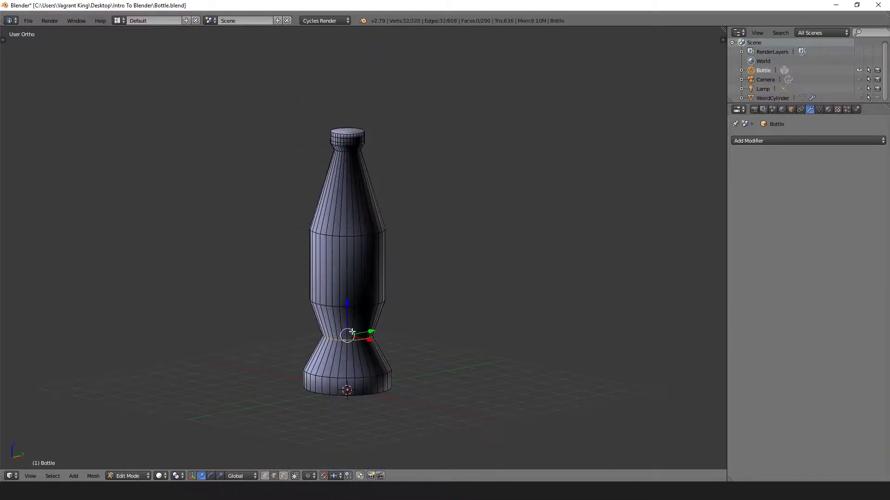
scroll(354, 244, "down", 3)
scroll(359, 250, "up", 4)
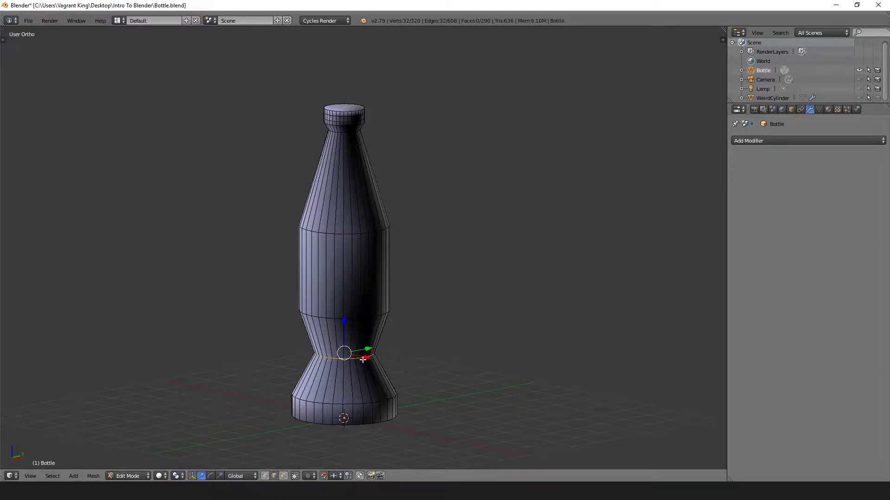
scroll(335, 371, "up", 4)
middle_click_drag(344, 342, 334, 227, "shift")
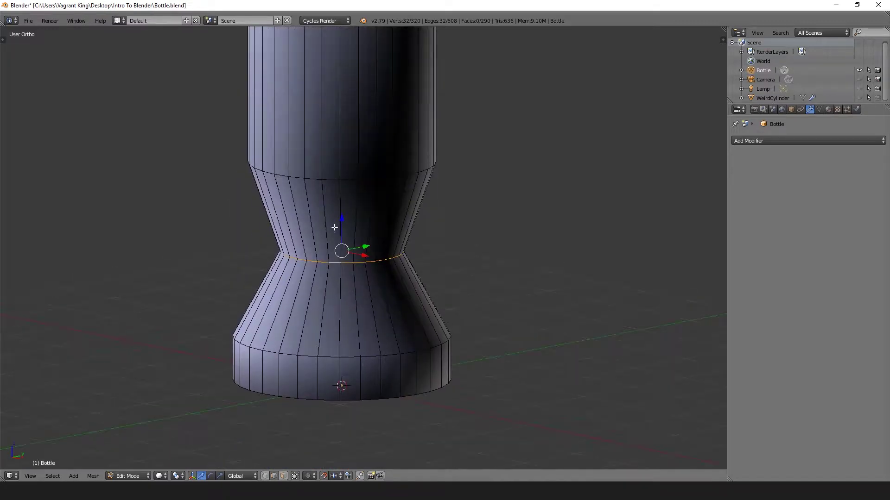
right_click(323, 262)
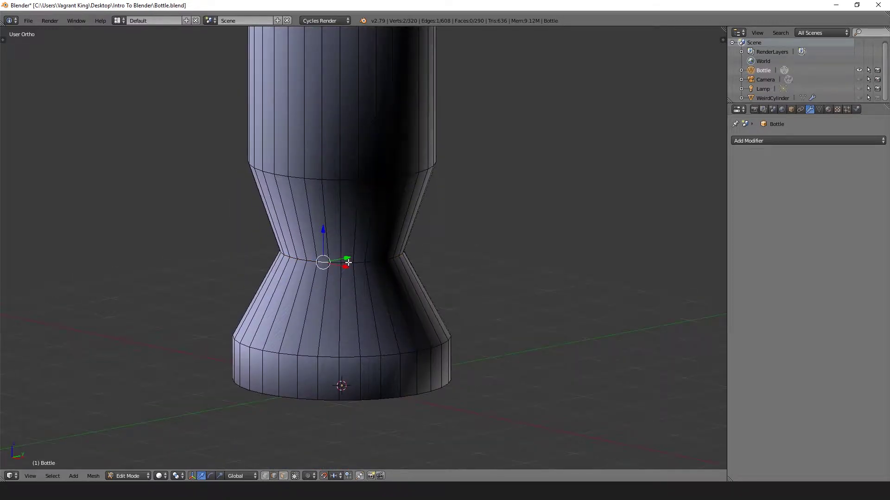
right_click(348, 262, "alt")
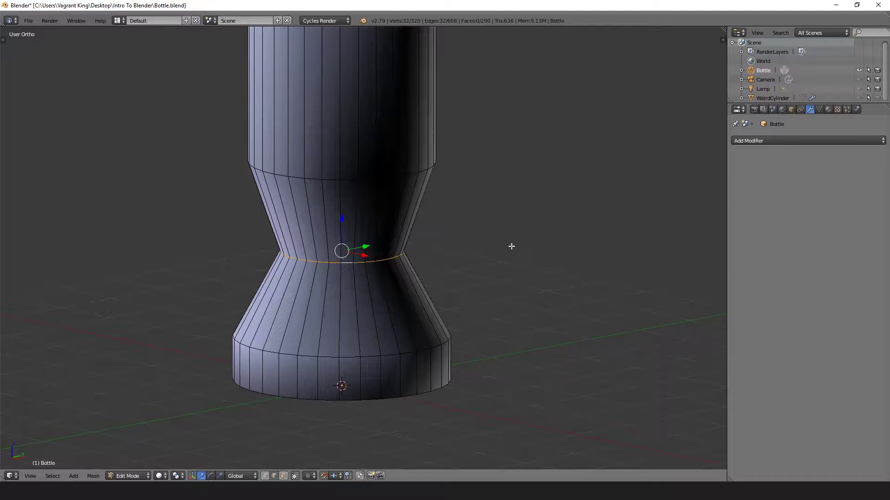
key("ctrl+b")
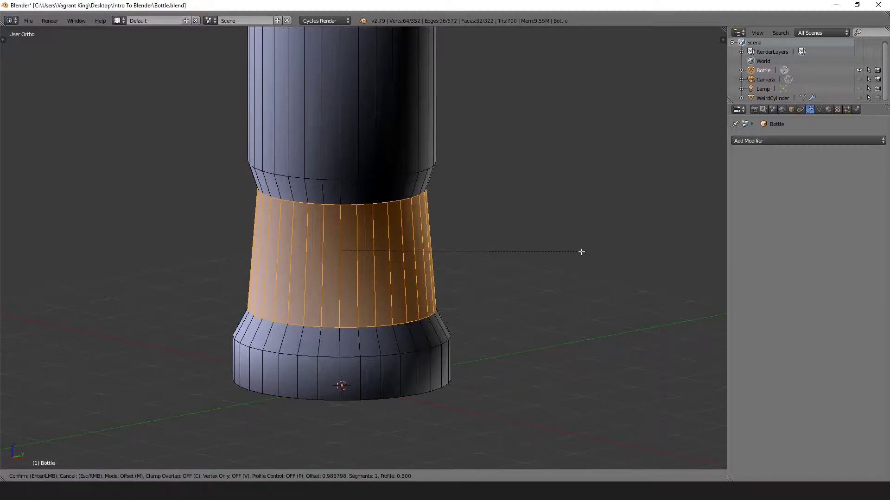
scroll(582, 251, "up", 5)
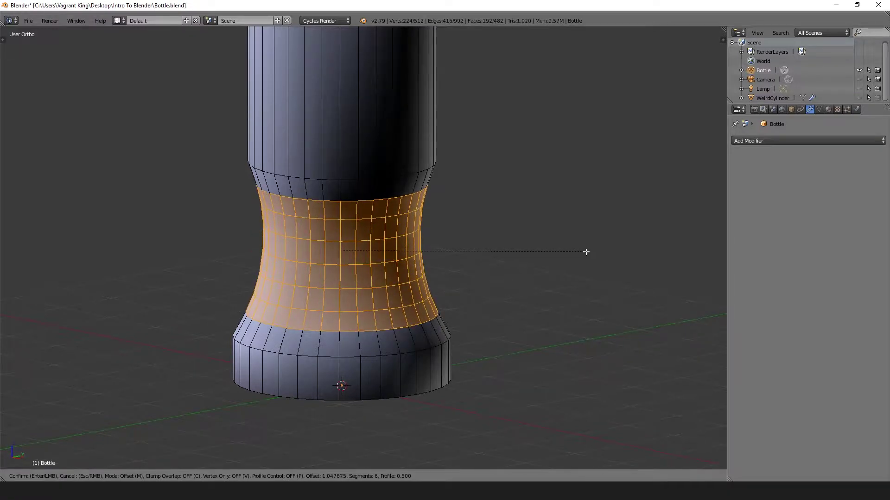
left_click(588, 252)
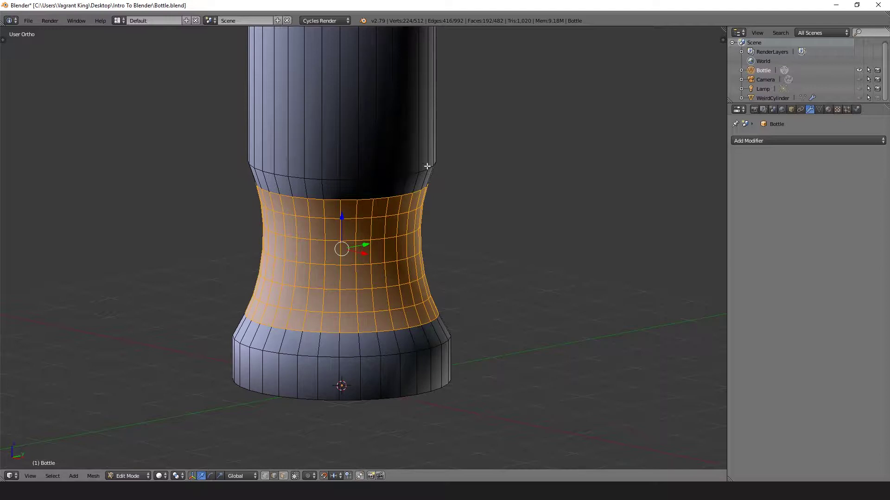
key("a")
- Turn off snapping and scale the edge loop at the bottle's shoulder outward by a factor of about 1.8
scroll(457, 283, "down", 5)
scroll(433, 222, "up", 3)
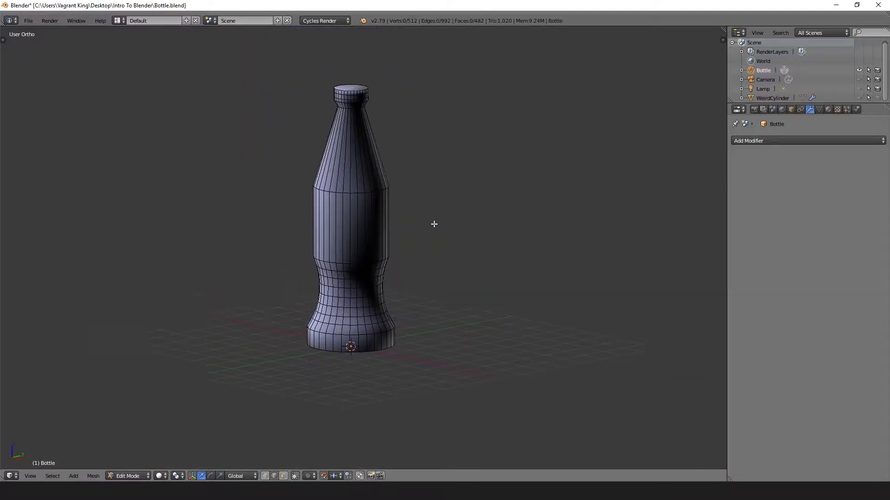
left_click(325, 477)
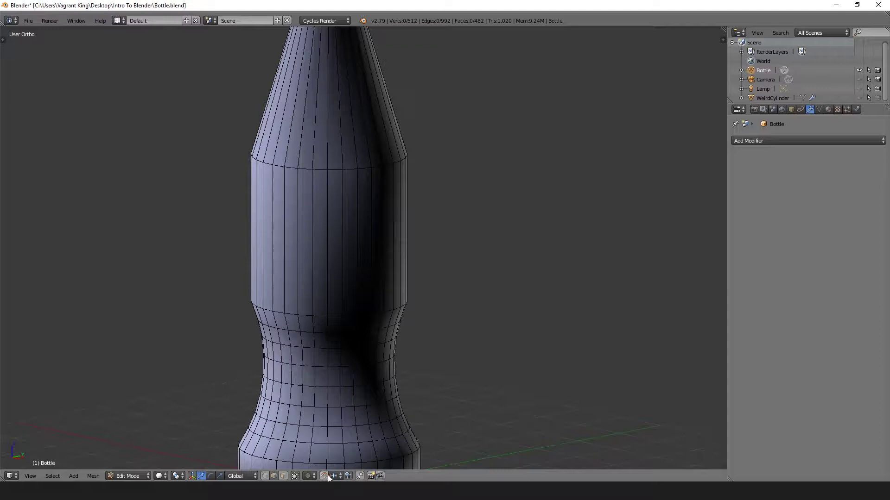
right_click(350, 169, "alt")
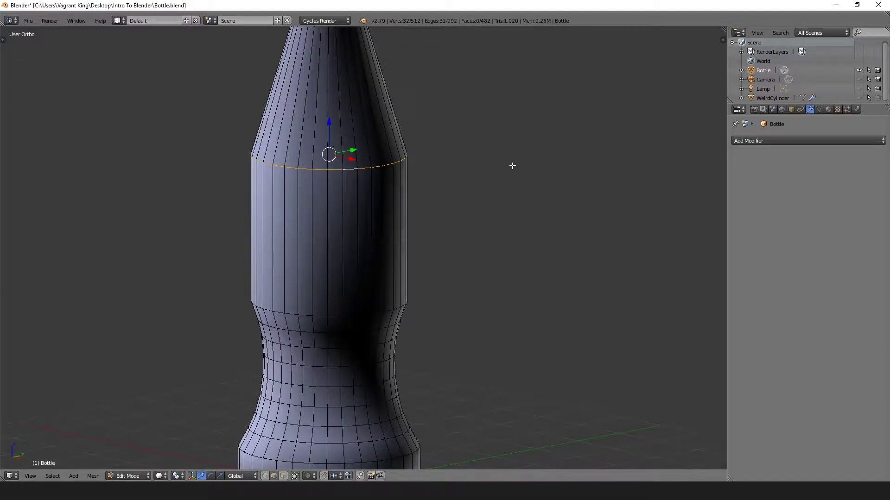
key("s")
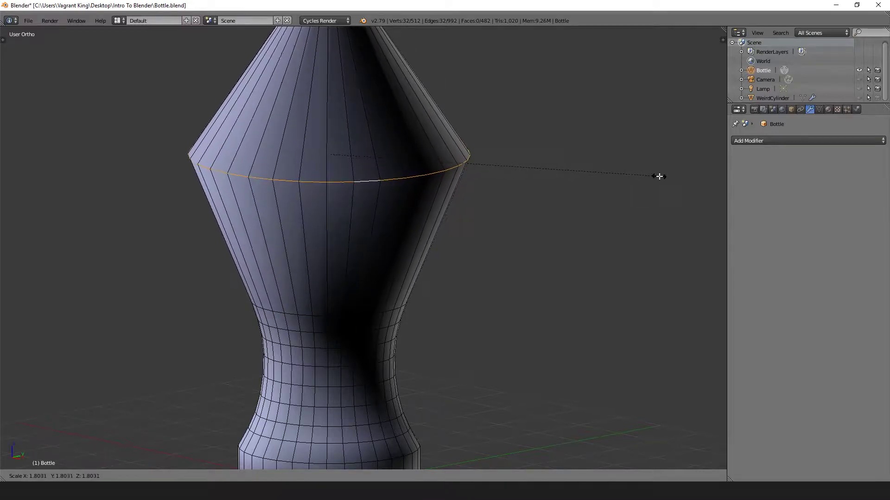
left_click(659, 176)
scroll(653, 174, "down", 4)
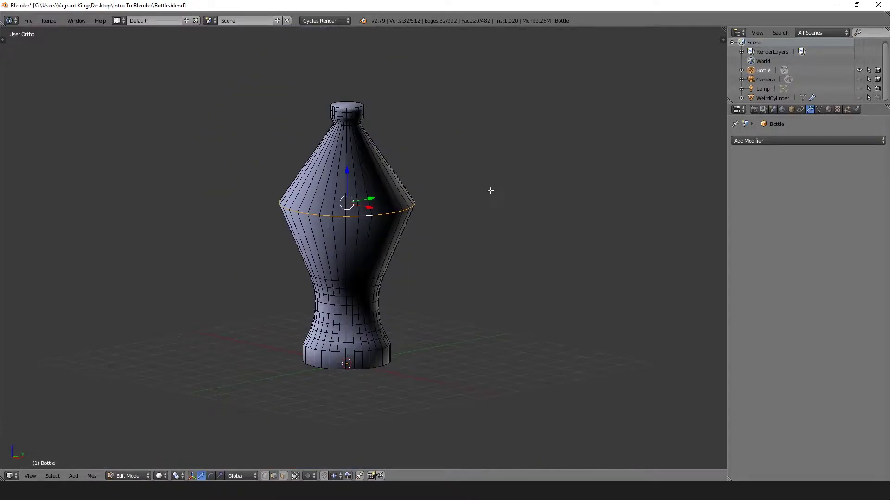
mouse_move(465, 209)
middle_mouse_down()
mouse_move(513, 174)
mouse_move(514, 199)
mouse_move(468, 206)
middle_mouse_up()
- Bevel the widened shoulder loop with 6 segments and an offset of about 1.54, and clear the selection
scroll(451, 206, "up", 5)
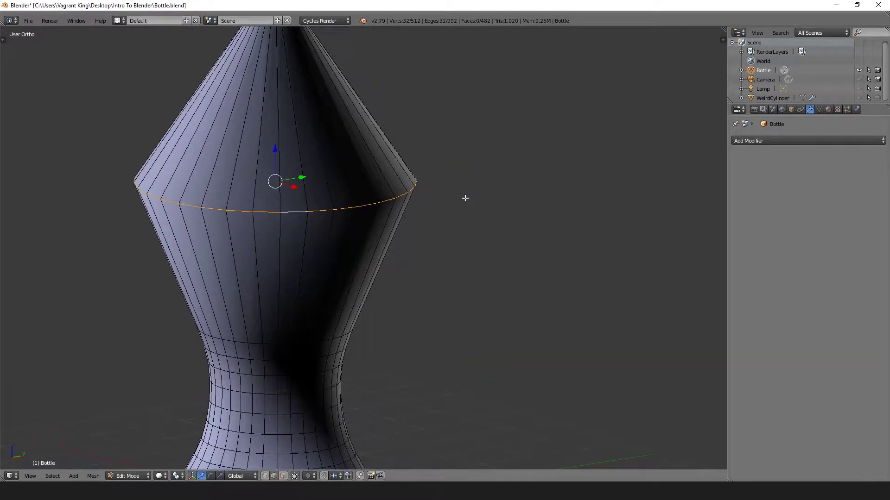
scroll(496, 208, "down", 3)
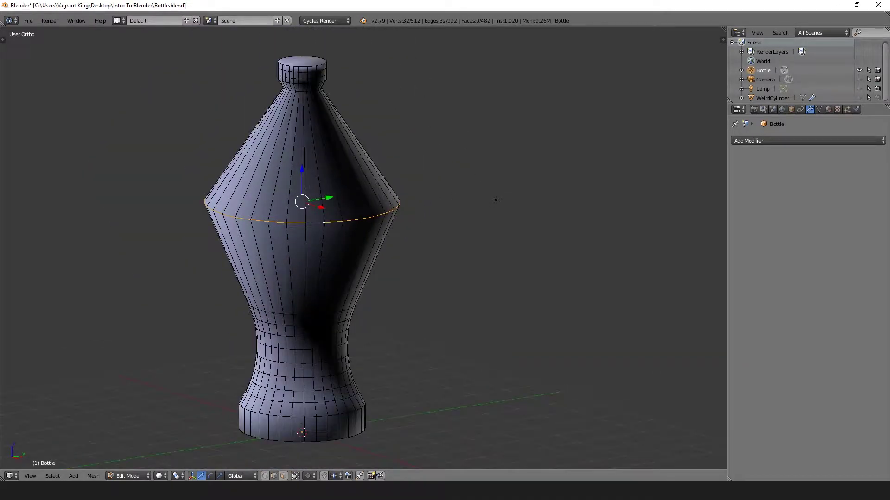
key("ctrl+b")
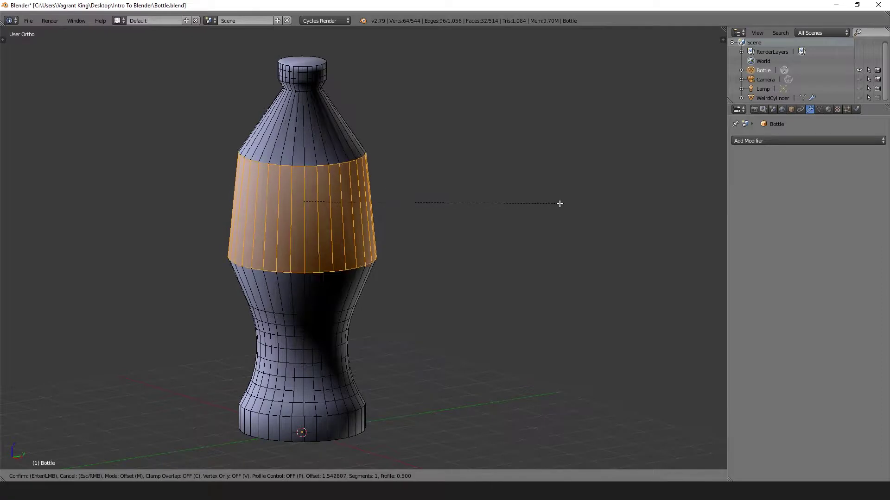
scroll(560, 204, "up", 5)
left_click(559, 204)
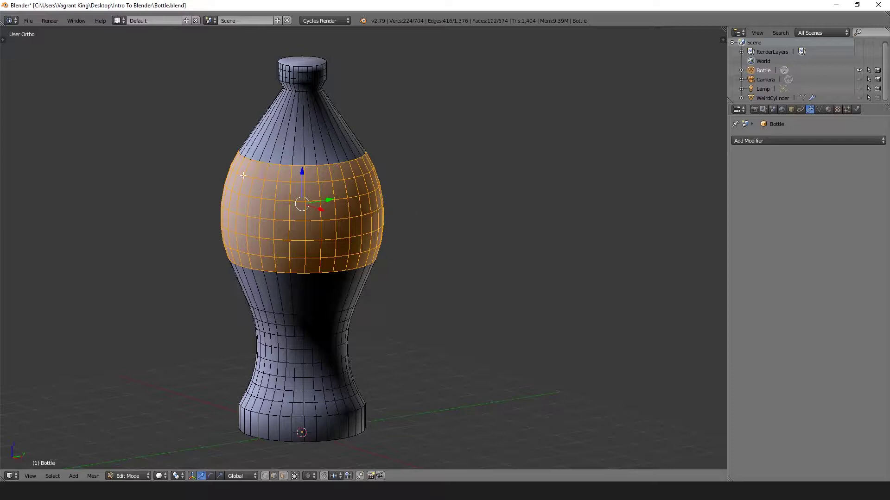
key("z")
key("z")
key("a")
mouse_move(387, 278)
middle_mouse_down()
mouse_move(431, 290)
mouse_move(377, 280)
middle_mouse_up()
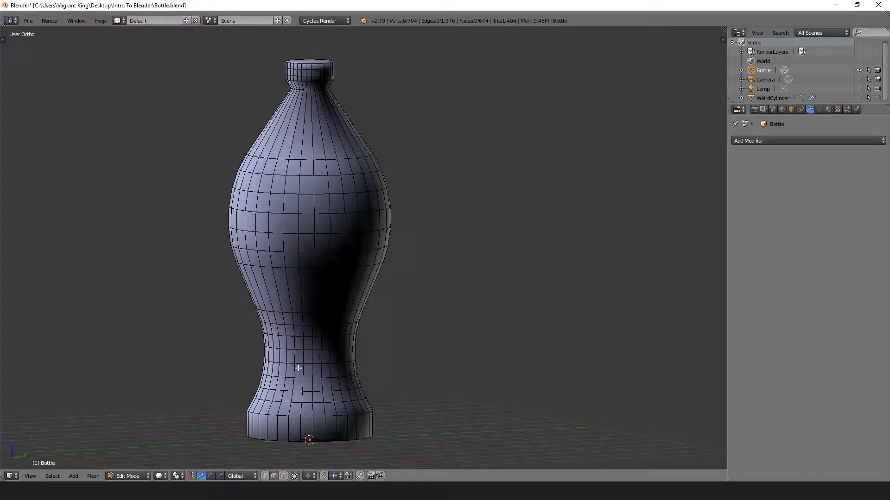
- Enable proportional editing for the bottle mesh
left_click(308, 477)
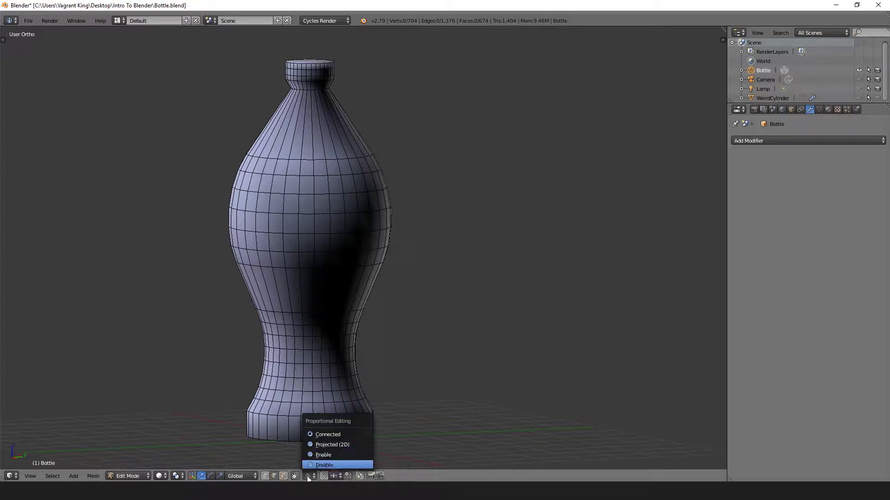
left_click(325, 455)
left_click(309, 476)
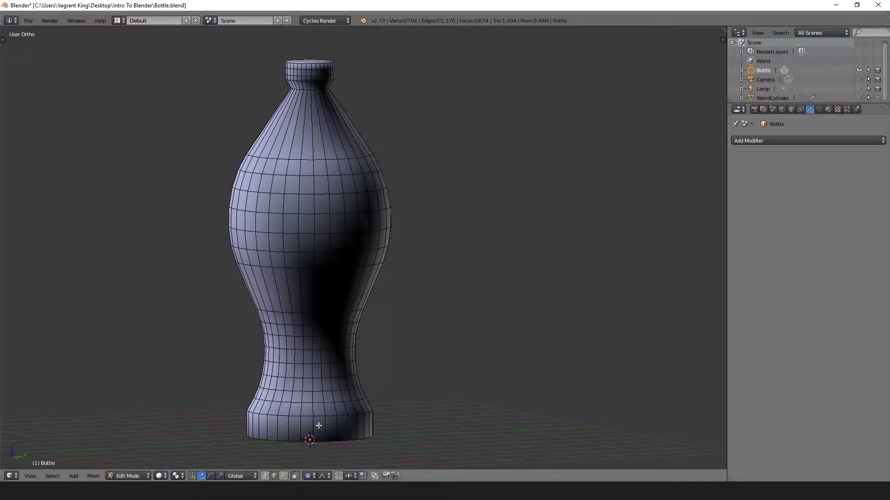
- Scale the edge loop around the bottle's belly inward to about 0.76 with a proportional size of about 4.59
left_click(312, 455)
right_click(291, 214, "alt")
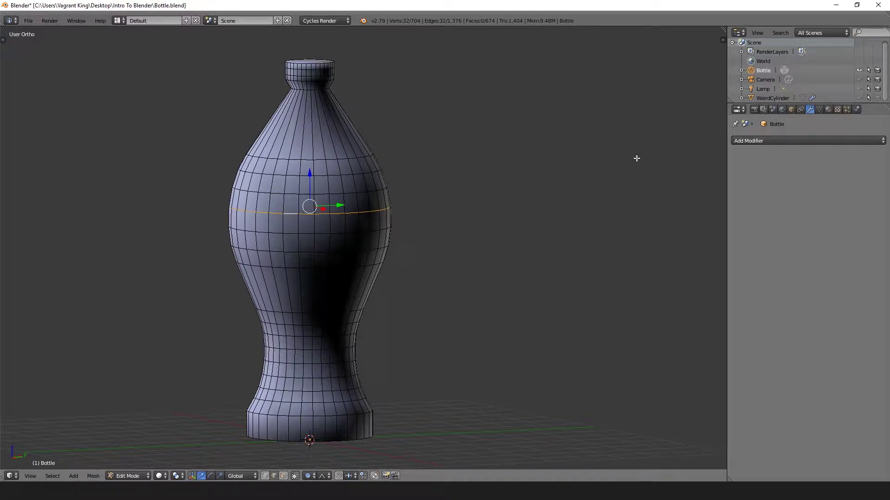
key("s")
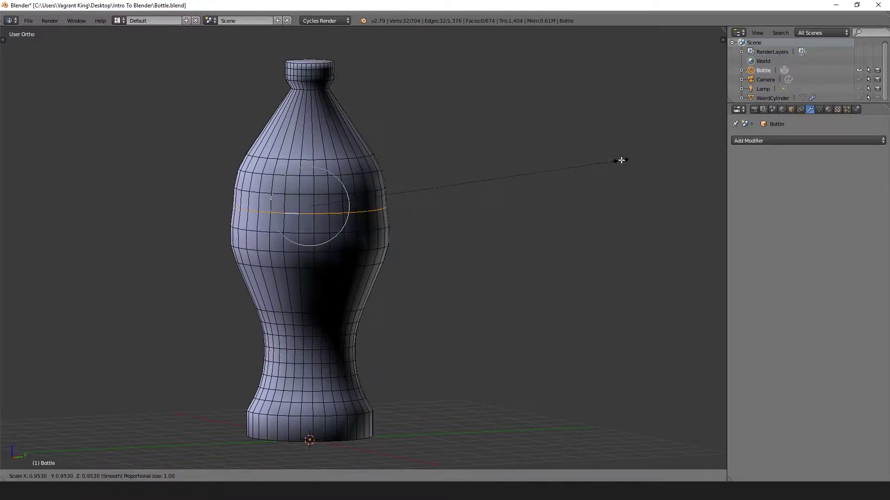
scroll(619, 162, "up", 6)
scroll(641, 166, "down", 20)
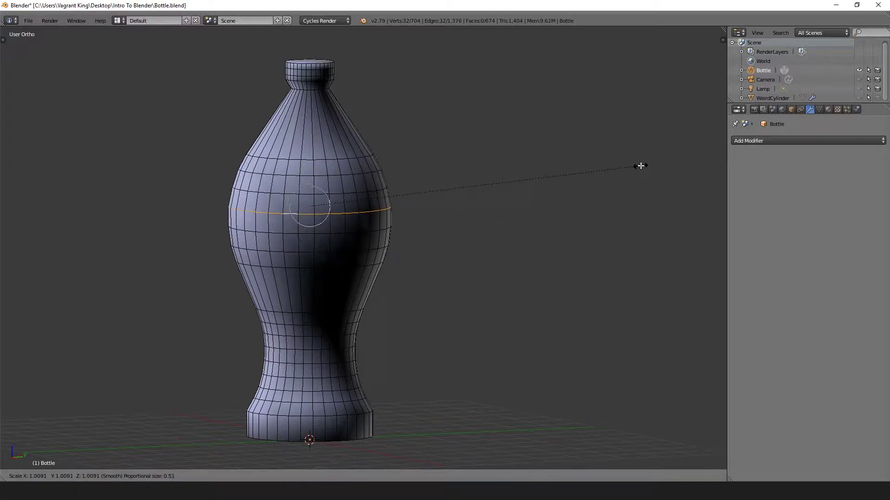
scroll(642, 165, "up", 3)
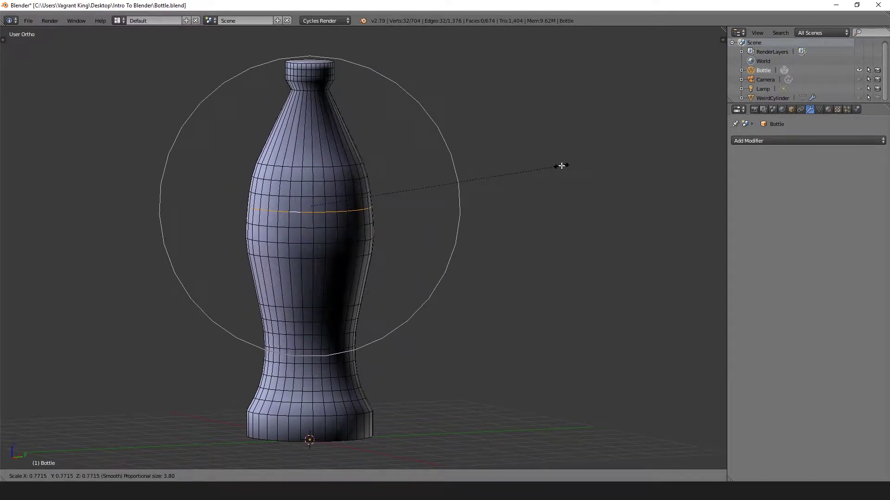
scroll(558, 166, "down", 1)
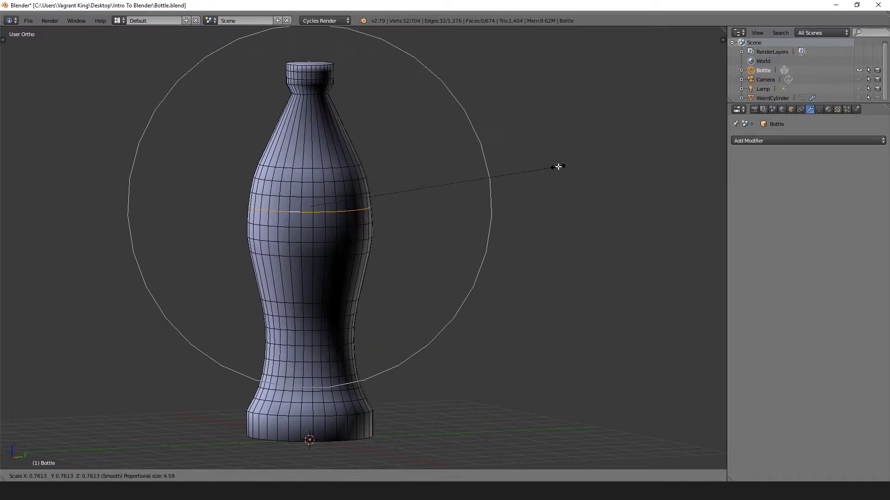
scroll(558, 166, "down", 1)
left_click(558, 167)
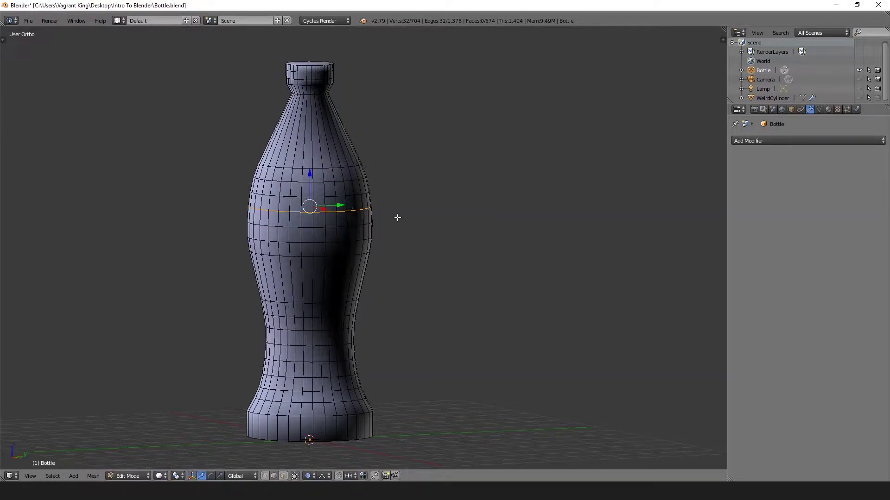
- Scale the edge loop at the top of the shoulder inward with a proportional size of about 2.14, forming a slim straight neck
mouse_move(397, 218)
middle_mouse_down()
mouse_move(468, 234)
mouse_move(471, 259)
mouse_move(394, 204)
middle_mouse_up()
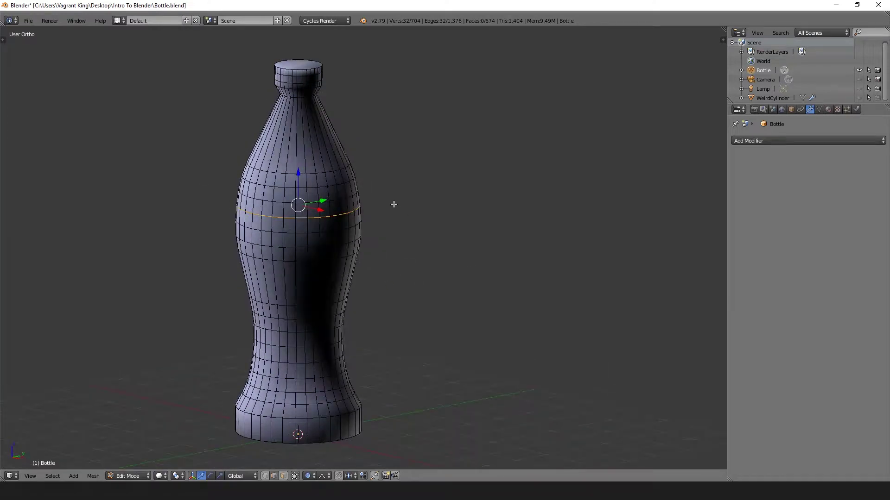
key("s")
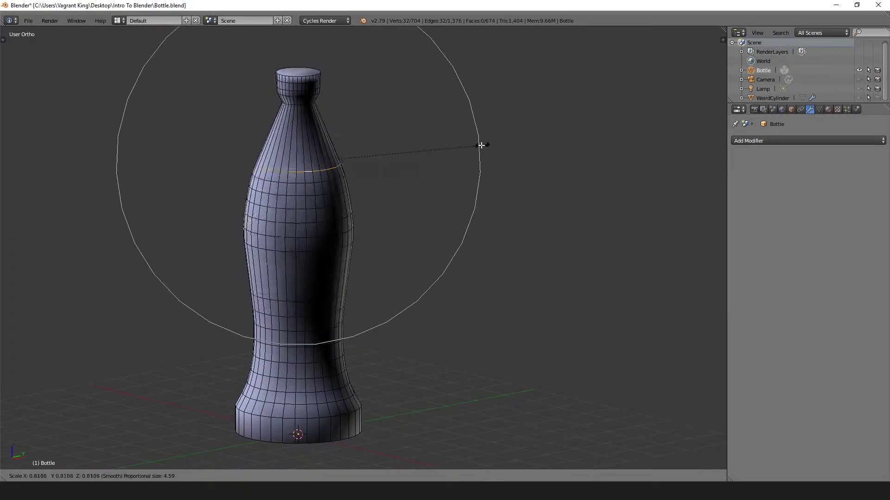
scroll(482, 145, "up", 8)
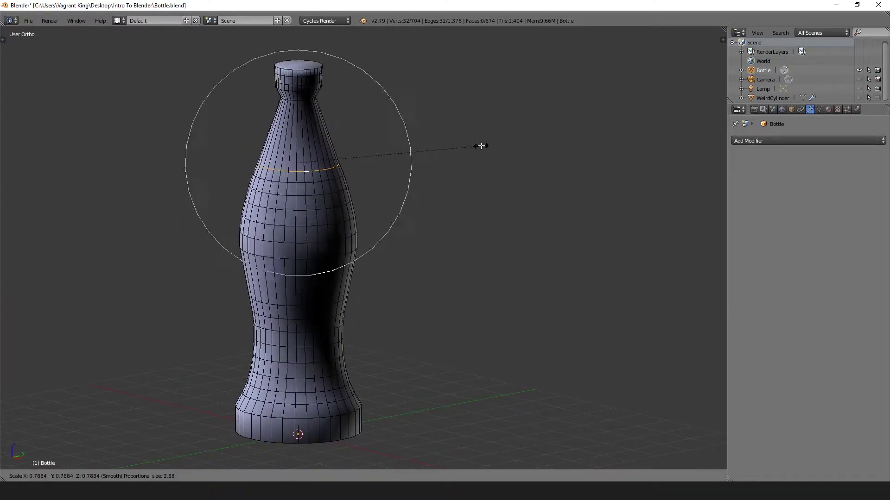
left_click(387, 151)
key("g")
key("z")
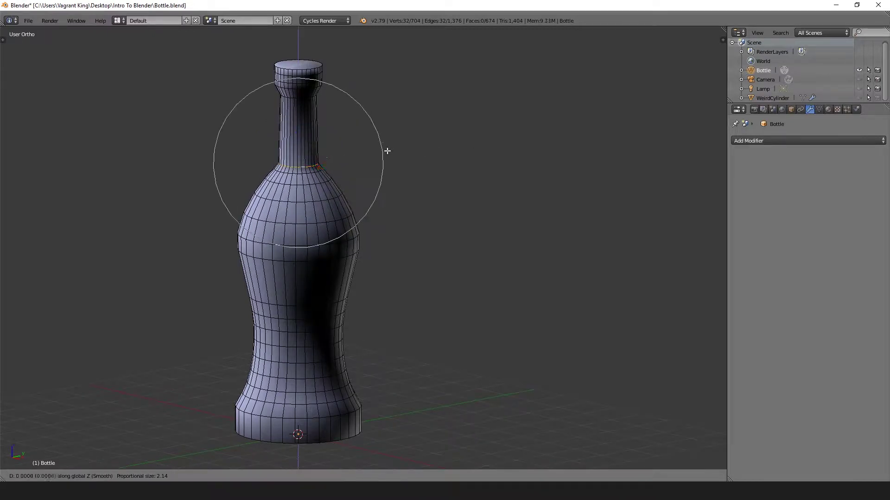
scroll(390, 125, "down", 2)
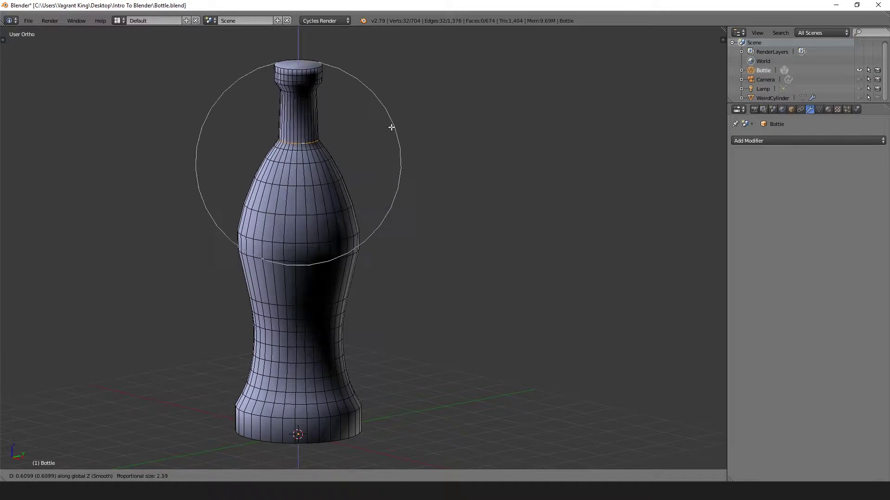
scroll(392, 127, "down", 3)
scroll(392, 128, "up", 2)
scroll(392, 127, "down", 1)
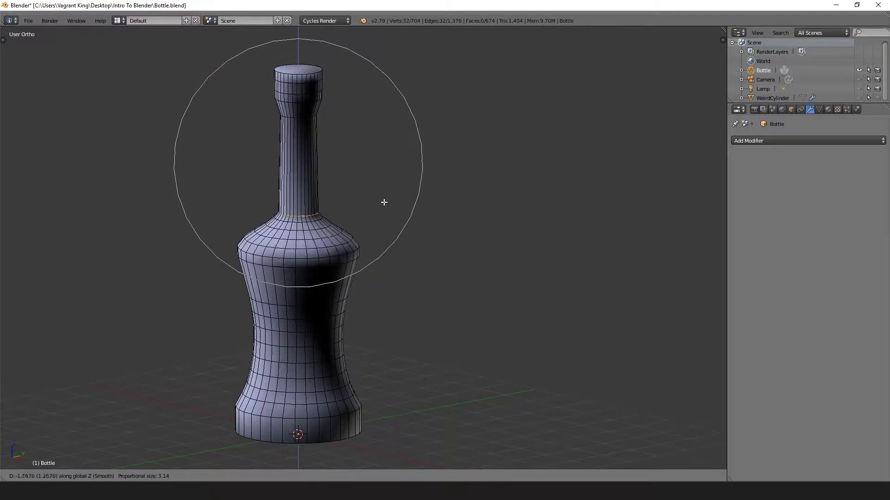
right_click(384, 134)
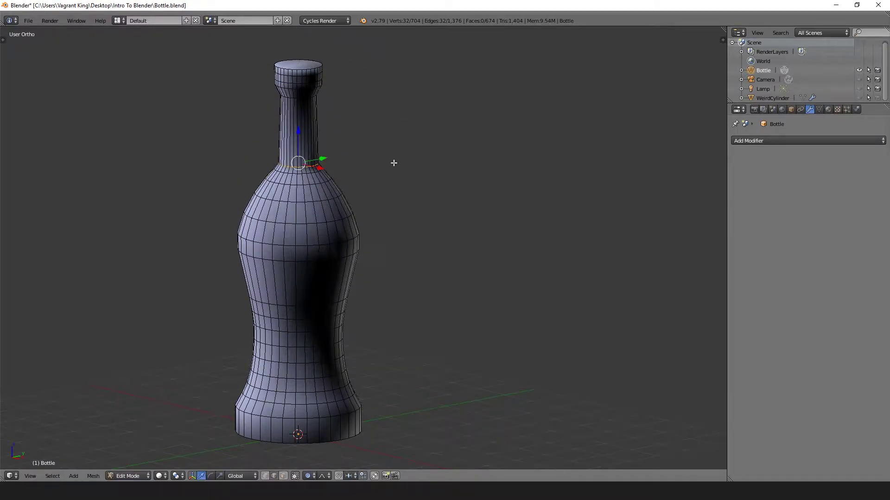
- Turn off proportional editing and try to raise the edge loop at the base of the neck slightly along Z
key("g")
key("z")
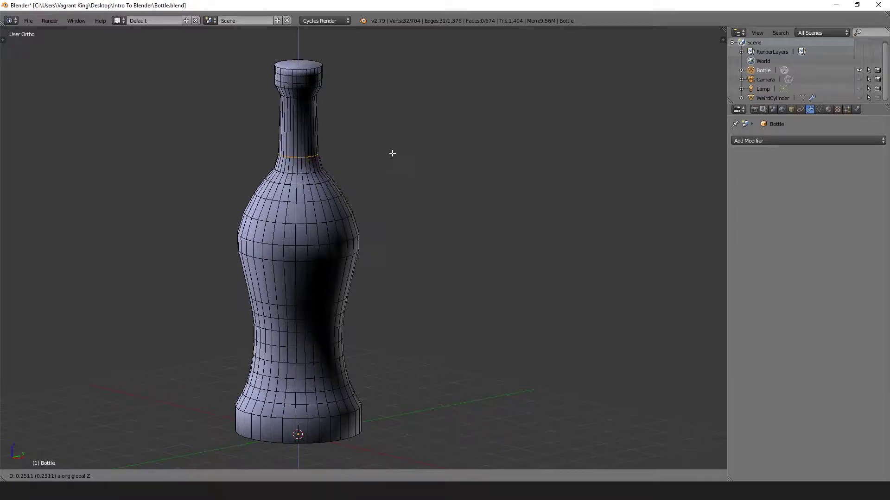
left_click(395, 160)
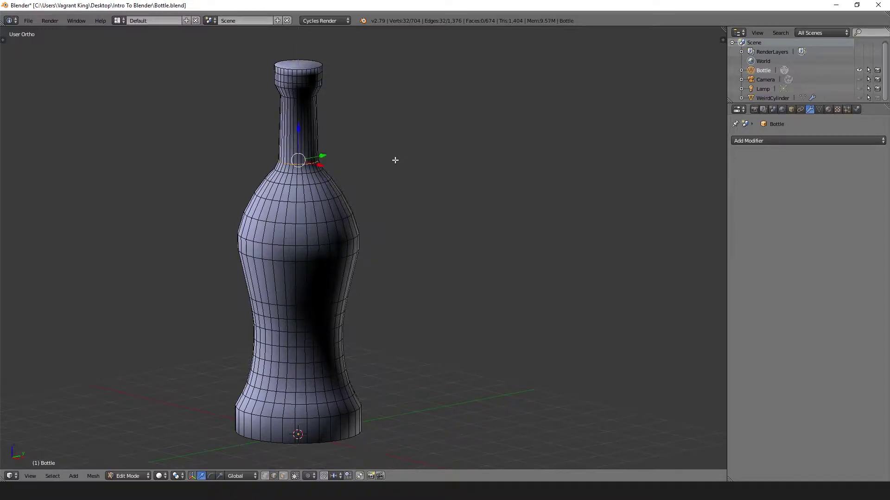
scroll(268, 154, "up", 3)
key("ctrl+z")
- Dissolve the edge loop just below the base of the neck
key("x")
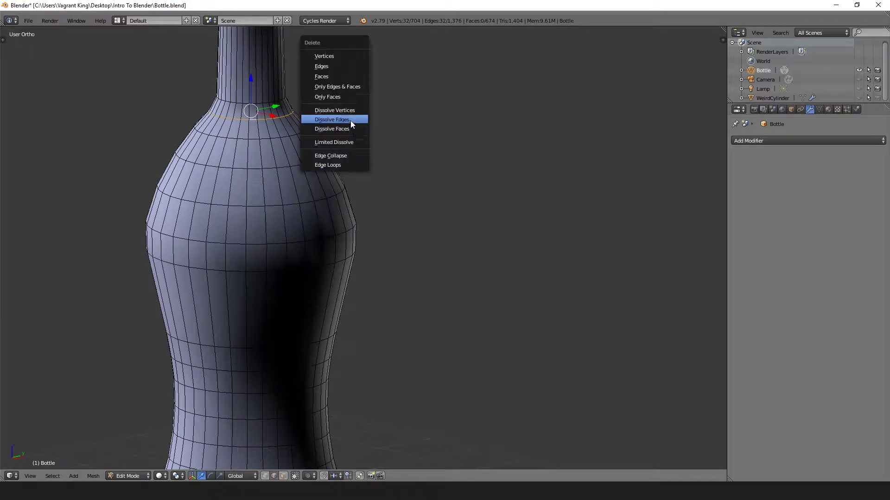
left_click(351, 122)
middle_click_drag(312, 90, 359, 164, "shift")
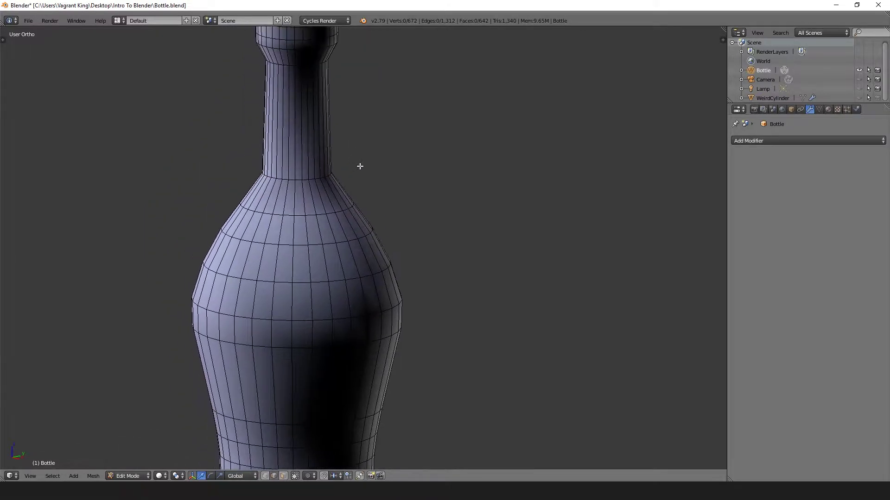
scroll(297, 202, "down", 2)
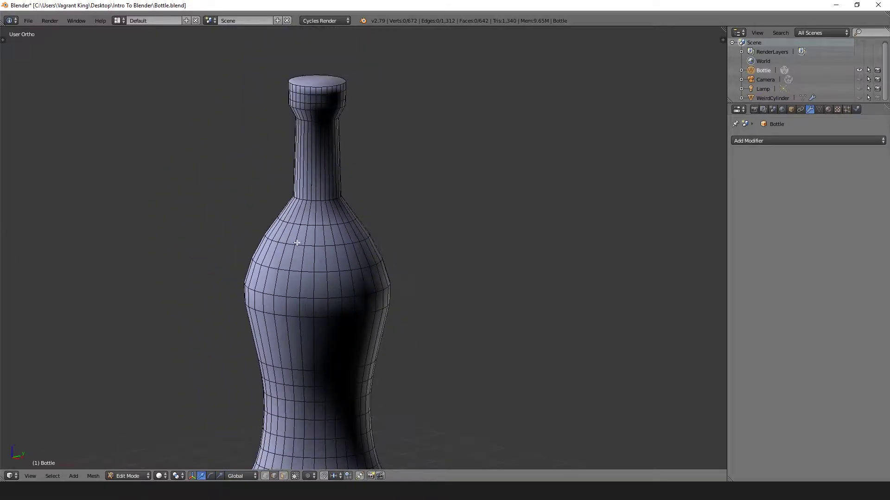
scroll(316, 192, "down", 3)
scroll(323, 257, "up", 5)
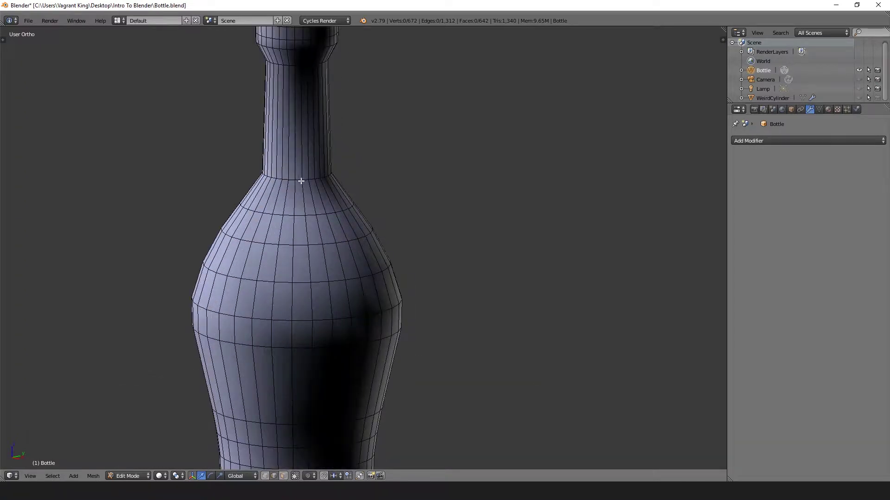
right_click(300, 181, "alt")
right_click(297, 180, "alt")
key("s")
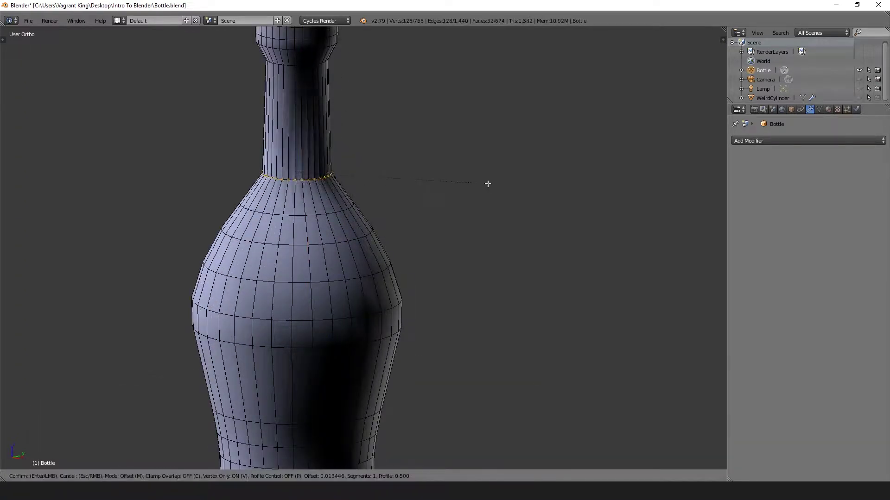
key("Escape")
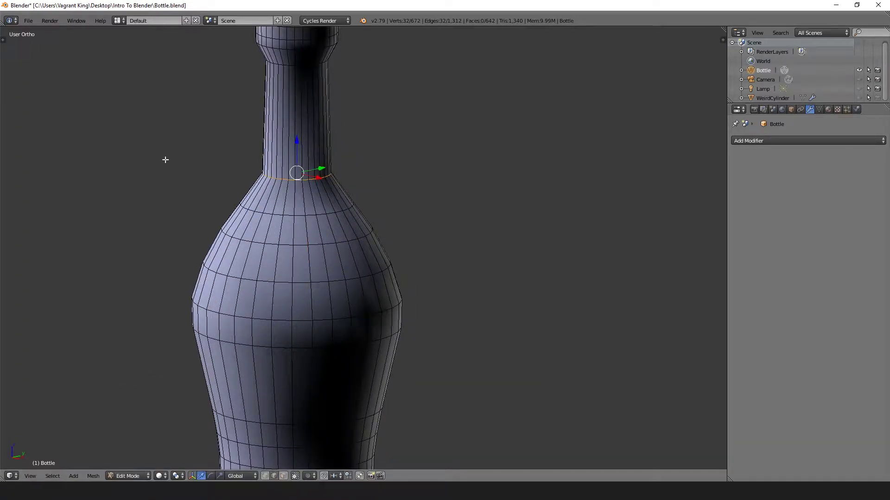
- Bevel the edge loop at the base of the neck with 2 segments and an offset of about 0.23, leaving nothing selected
right_click(340, 177, "alt")
scroll(312, 185, "up", 2)
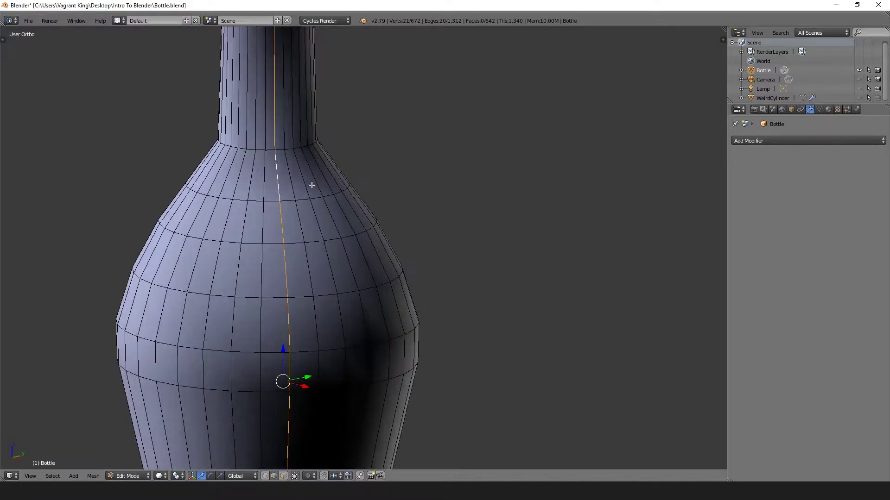
right_click(283, 151, "alt")
key("ctrl+b")
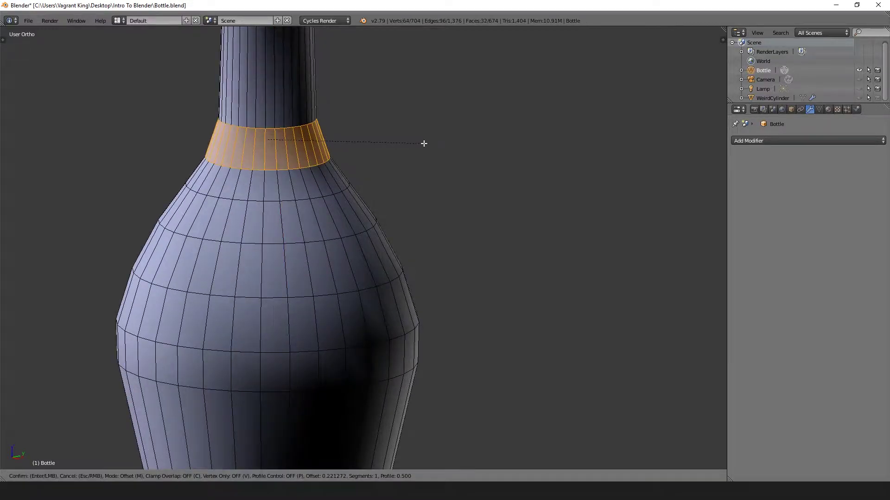
scroll(417, 143, "up", 2)
scroll(419, 145, "down", 1)
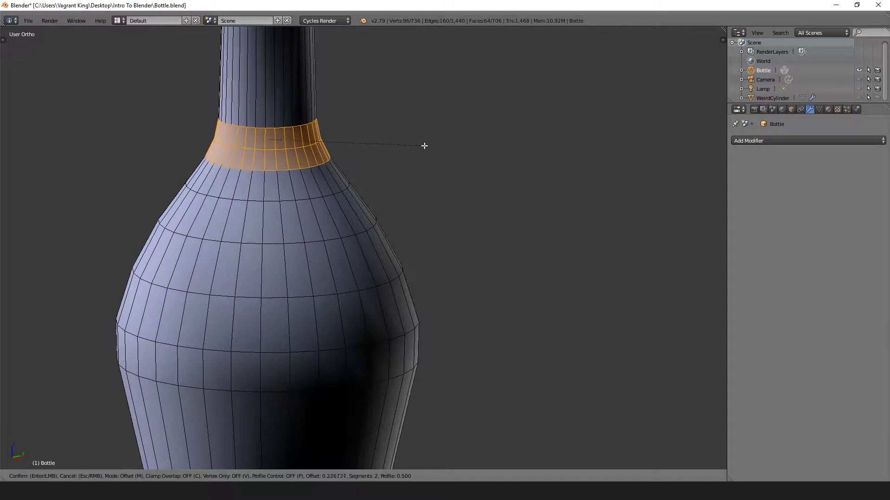
left_click(425, 146)
scroll(423, 145, "down", 3)
key("a")
- Insert one edge loop around the body between the belly and the waist
middle_click_drag(405, 245, 489, 192)
key("ctrl+r")
left_click(339, 220)
left_click(339, 219)
- Inspect the bottle's shape in perspective view and in Object Mode, and return to Edit Mode
key("KP_5")
scroll(417, 180, "down", 3)
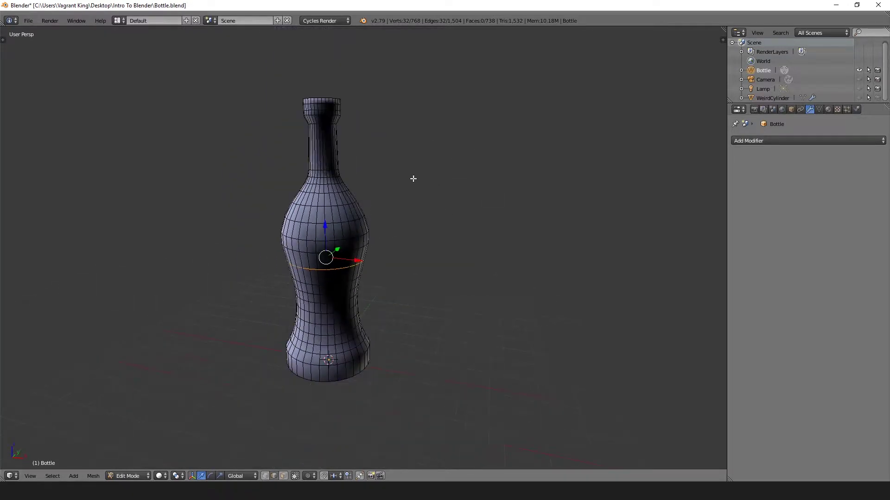
middle_click_drag(413, 179, 380, 191)
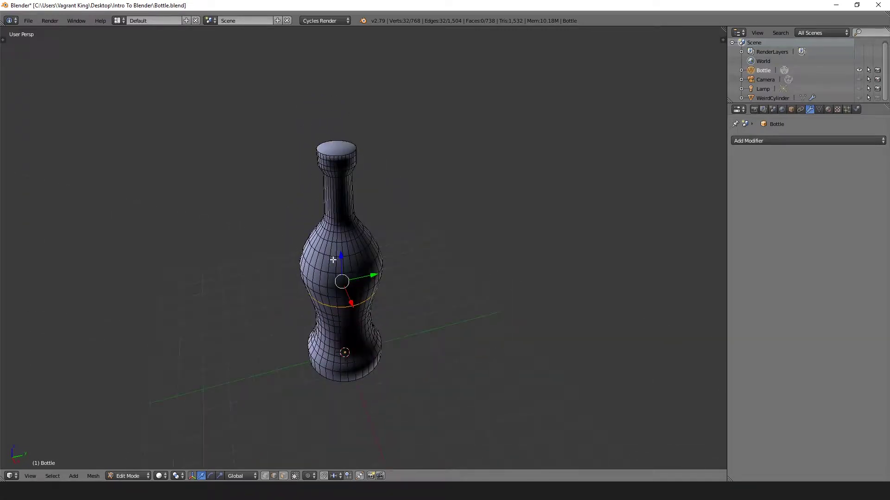
middle_click_drag(418, 255, 423, 207)
key("Tab")
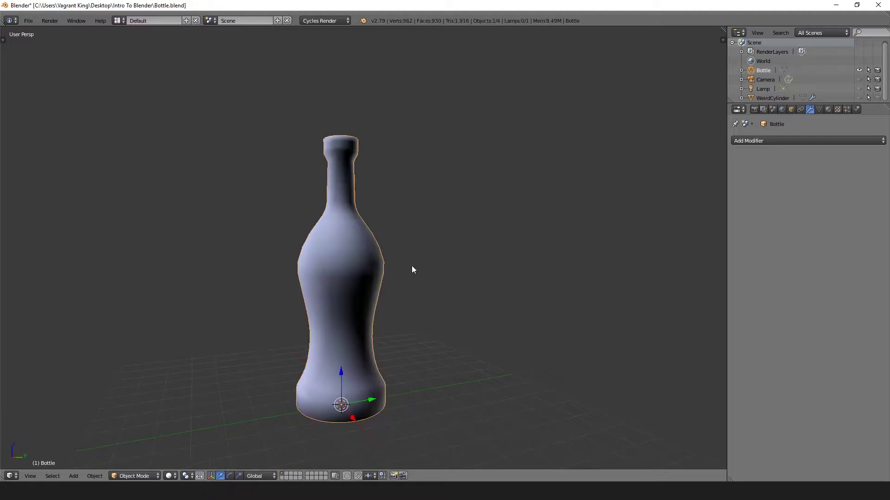
middle_click_drag(411, 268, 457, 258)
key("Tab")
- Select the edge loop along the upper edge of the bottle's base band and enable proportional editing
scroll(406, 331, "up", 6)
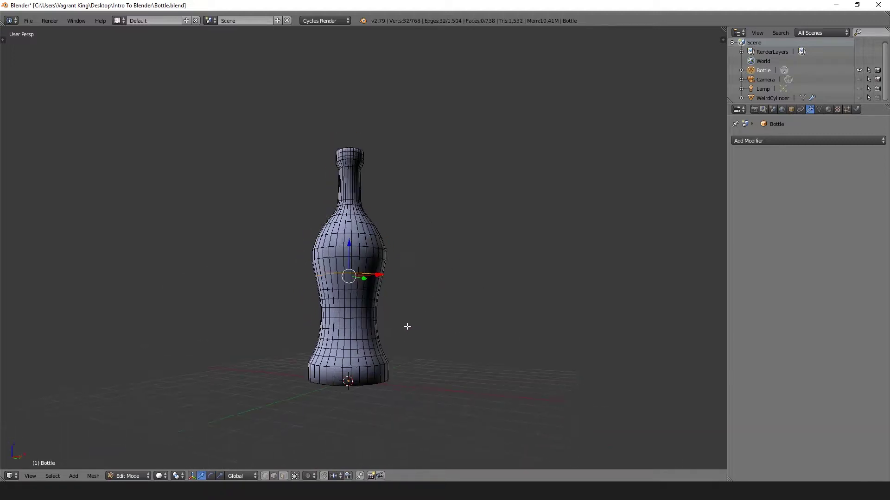
right_click(328, 386, "alt")
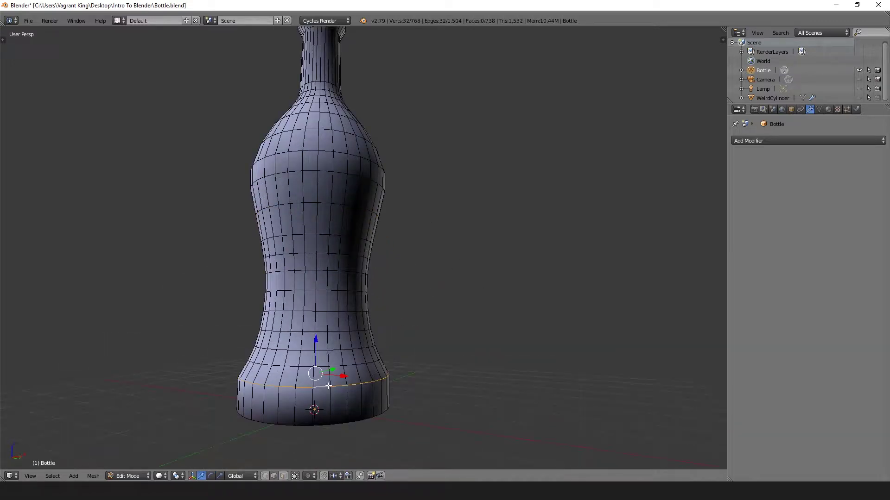
key("o")
- Try to scale the base band's upper edge loop inward with proportional editing, excluding the Z axis
key("s")
key("shift+z")
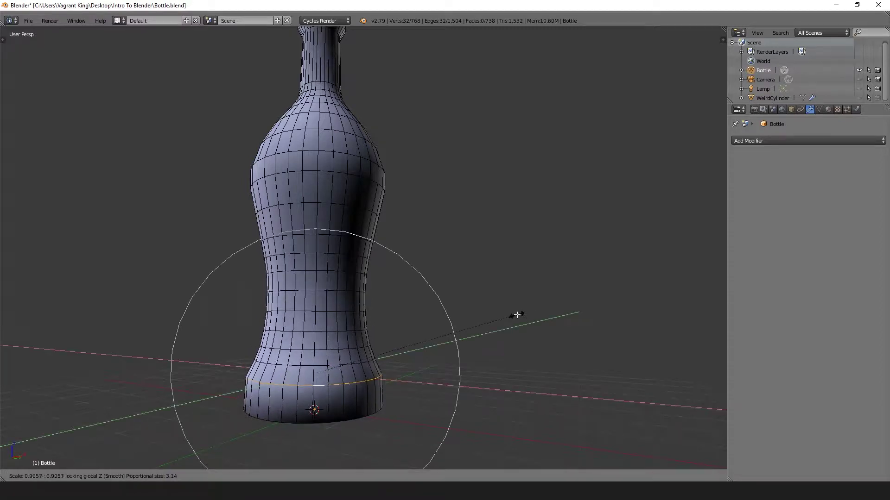
left_click(482, 321)
scroll(482, 321, "down", 4)
middle_click_drag(482, 322, 424, 306)
key("ctrl+z")
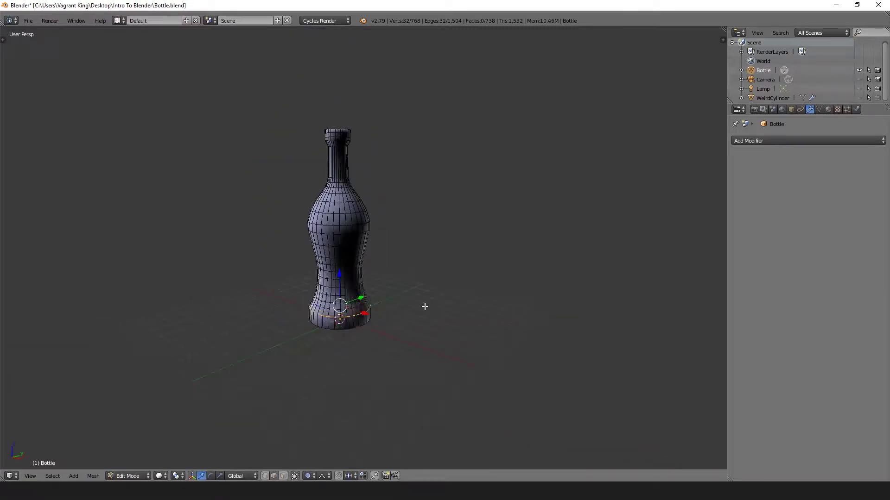
- Scale the base band's upper edge loop slightly inward on all axes with proportional editing, and check the shape in Object Mode
scroll(468, 275, "up", 3)
middle_click_drag(403, 278, 504, 252)
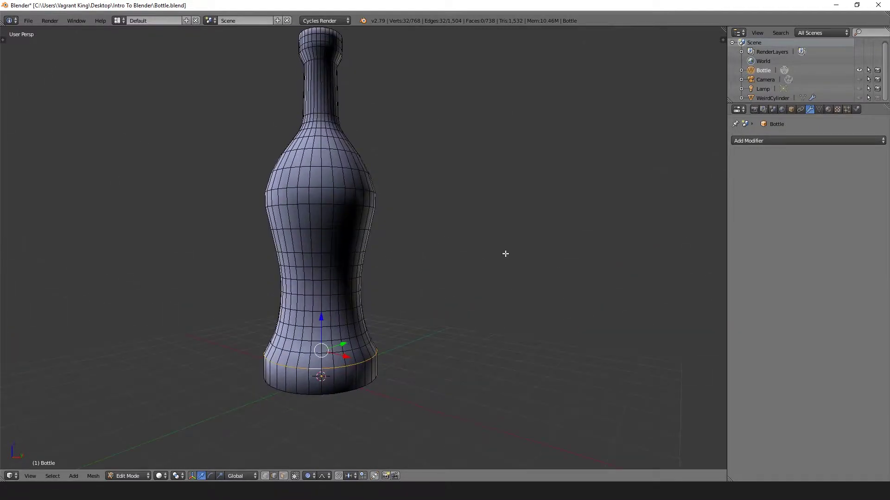
key("s")
left_click(486, 257)
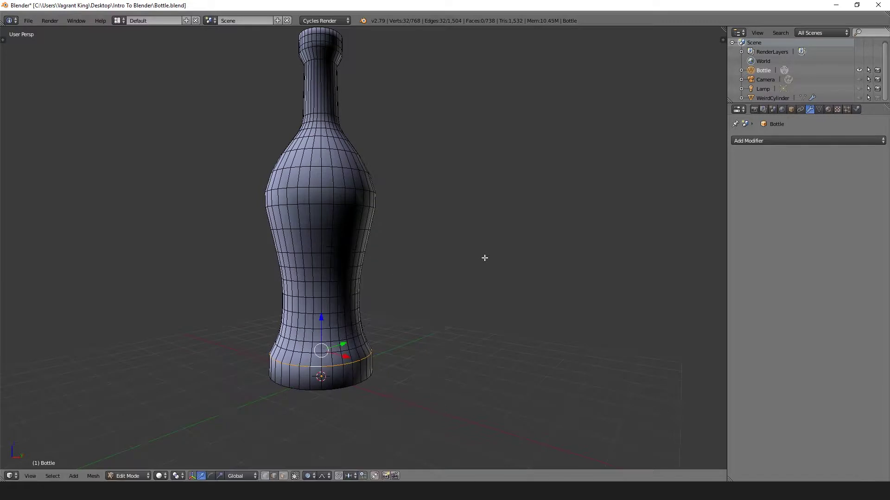
scroll(469, 248, "down", 4)
key("Tab")
mouse_move(468, 239)
middle_mouse_down()
mouse_move(457, 284)
mouse_move(410, 295)
mouse_move(358, 363)
mouse_move(348, 303)
mouse_move(429, 274)
middle_mouse_up()
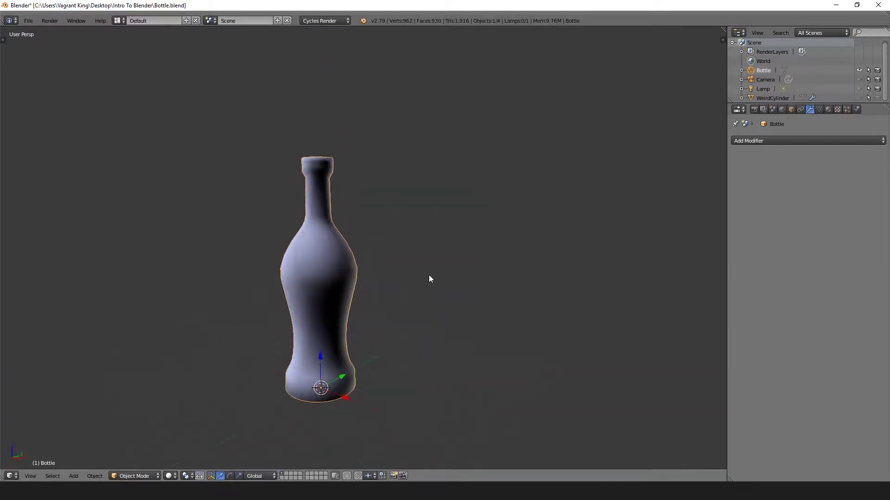
- Scale the belly's widest edge loop inward to about 0.91 with a proportional size of 3.14, and check the shape in Object Mode
key("Tab")
right_click(328, 272, "alt")
key("s")
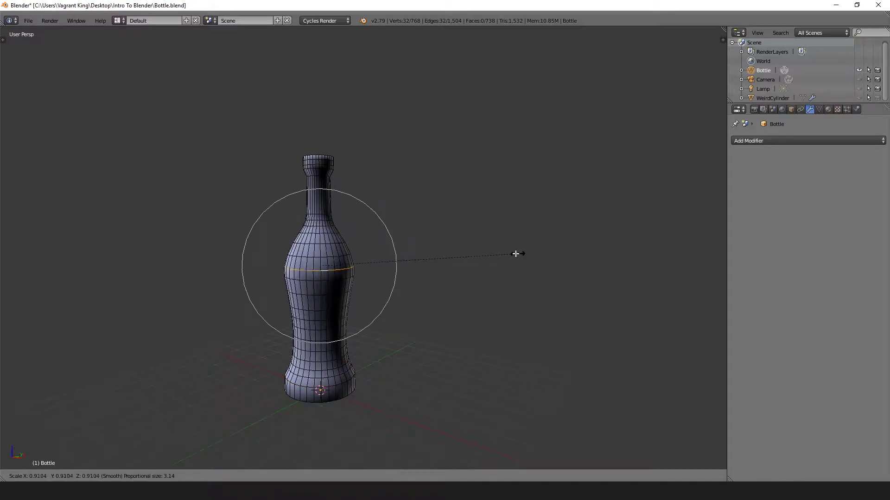
left_click(513, 255)
key("Tab")
middle_click_drag(457, 321, 415, 313)
key("Tab")
scroll(431, 260, "up", 4)
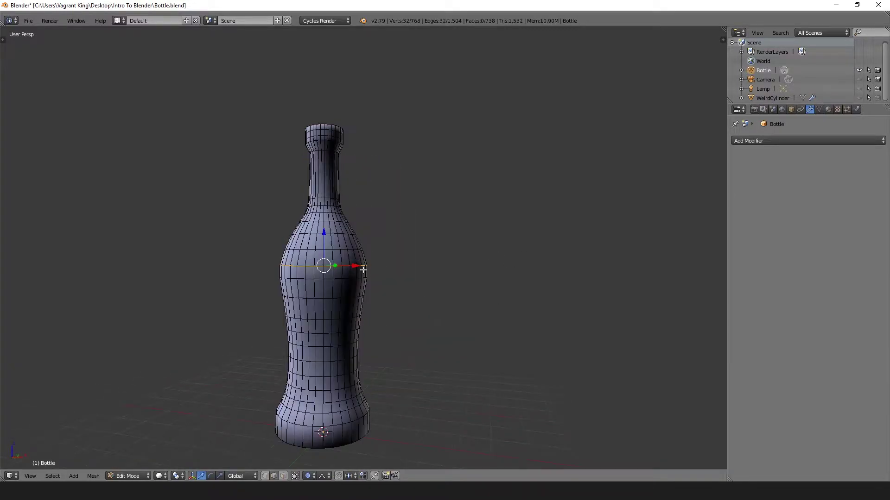
- Scale the belly's widest edge loop outward to about 1.53 with proportional editing, using a smaller area of influence
scroll(429, 253, "down", 3)
middle_click_drag(429, 255, 437, 230, "shift")
key("s")
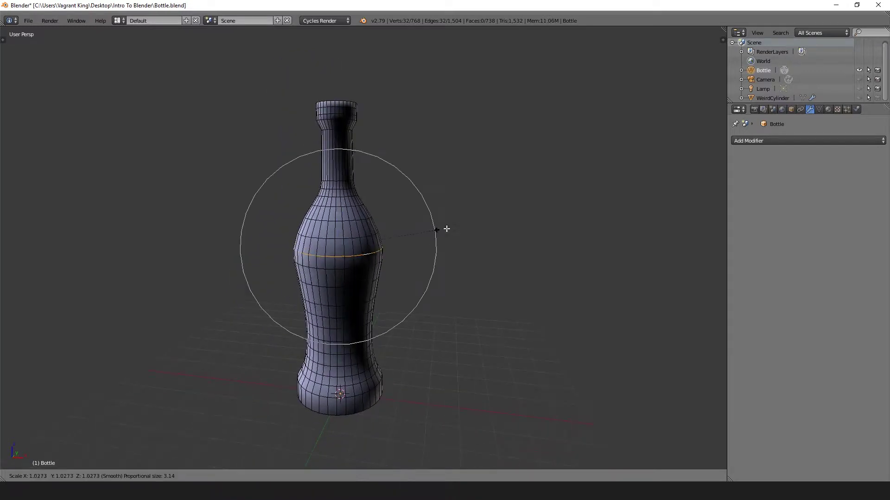
scroll(487, 222, "up", 2)
scroll(487, 222, "up", 2)
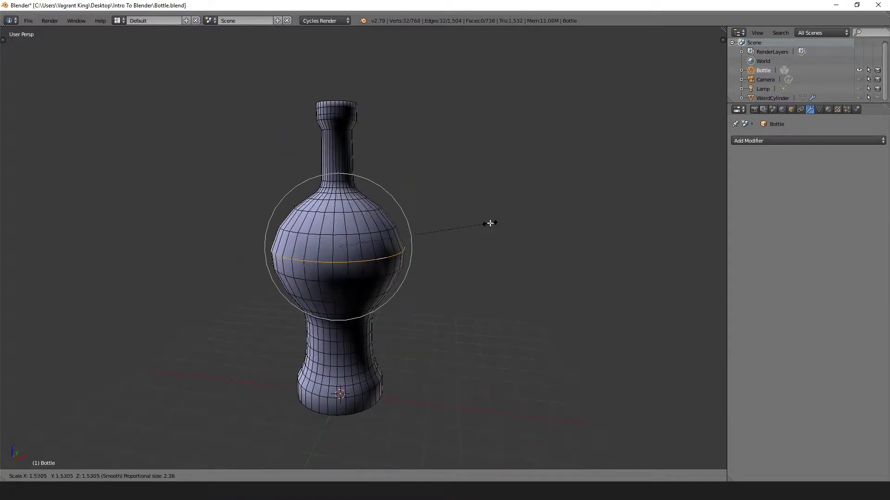
scroll(489, 224, "up", 1)
left_click(487, 223)
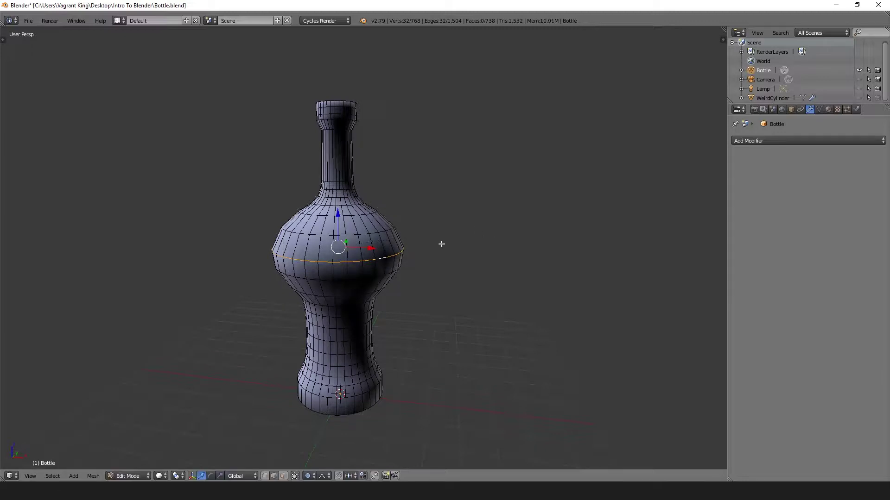
- Scale the edge loop midway down the lower body outward to about 1.76 with a proportional size of 0.91, forming a second bulge
right_click(342, 325, "alt")
key("s")
scroll(545, 276, "up", 3)
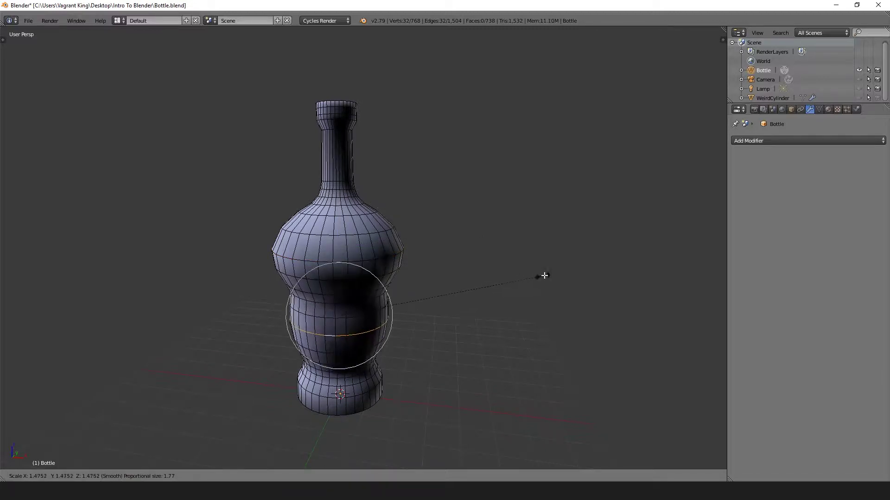
scroll(581, 267, "up", 2)
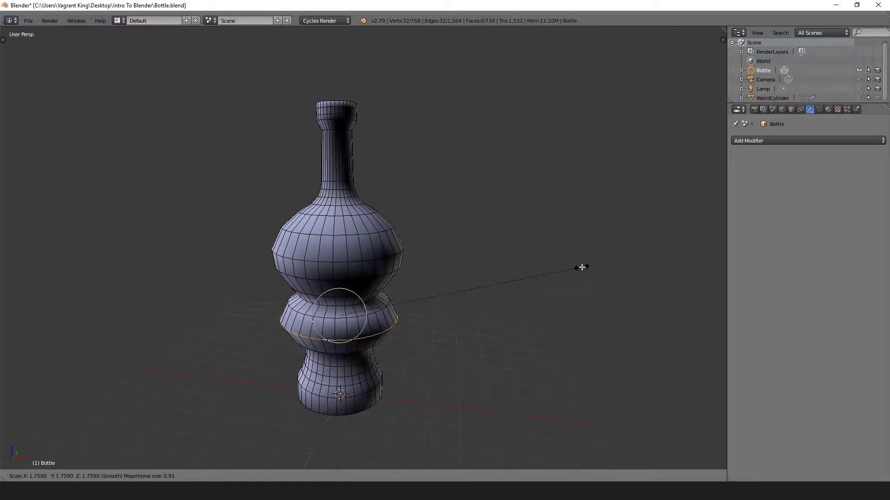
left_click(582, 267)
middle_click_drag(421, 279, 380, 298)
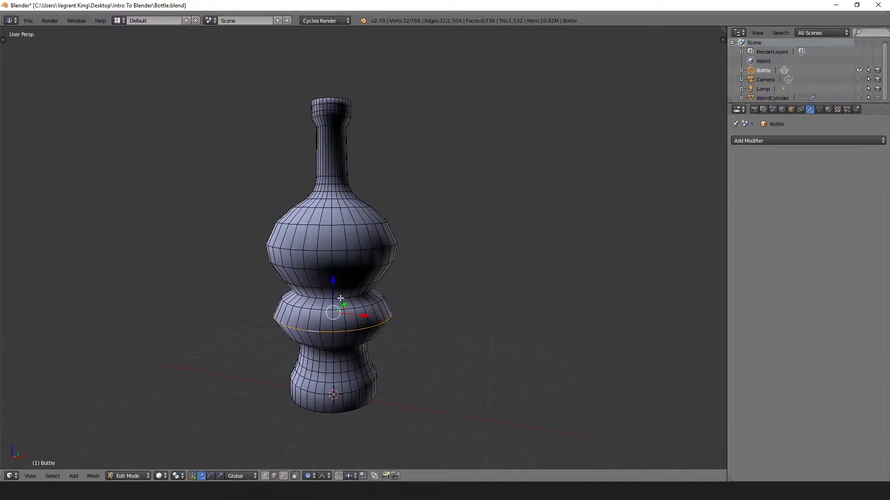
- Move the edge loop in the groove between the bulges up about 0.54 along Z with a proportional size of about 2.85
scroll(509, 260, "up", 2)
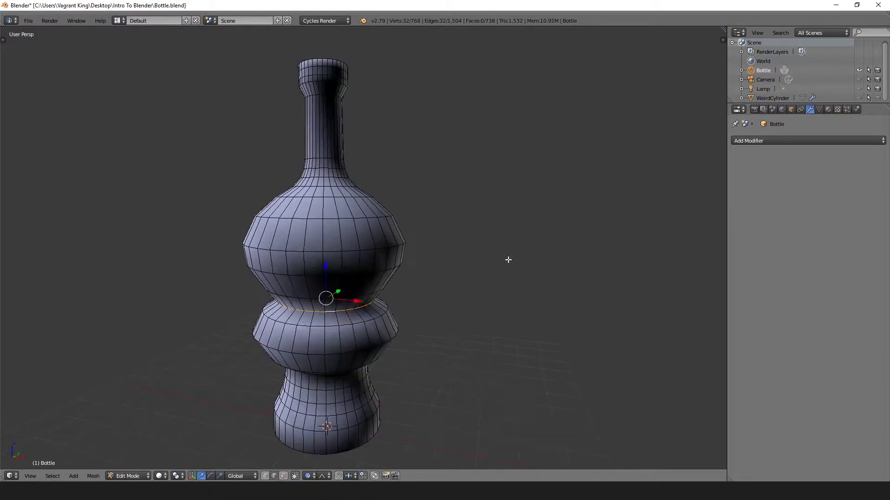
key("g")
key("z")
scroll(509, 252, "down", 12)
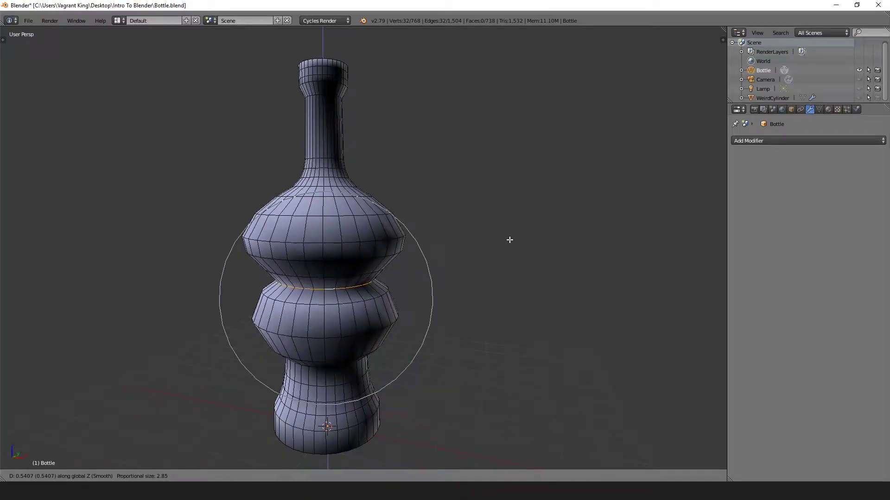
scroll(509, 240, "up", 1)
scroll(509, 241, "down", 2)
scroll(509, 240, "up", 1)
left_click(509, 240)
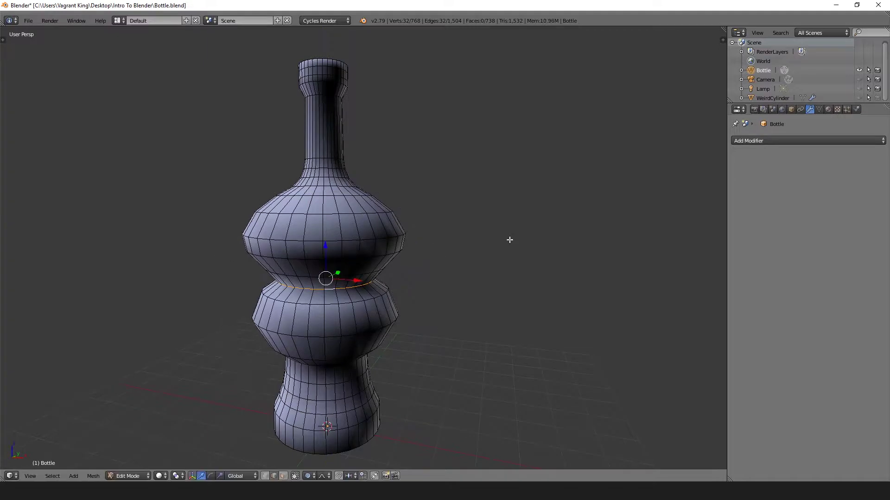
- Select the edge loop just beneath the lower bulge and try to move it along Z with proportional editing
middle_click_drag(428, 306, 410, 290)
right_click(321, 337, "alt")
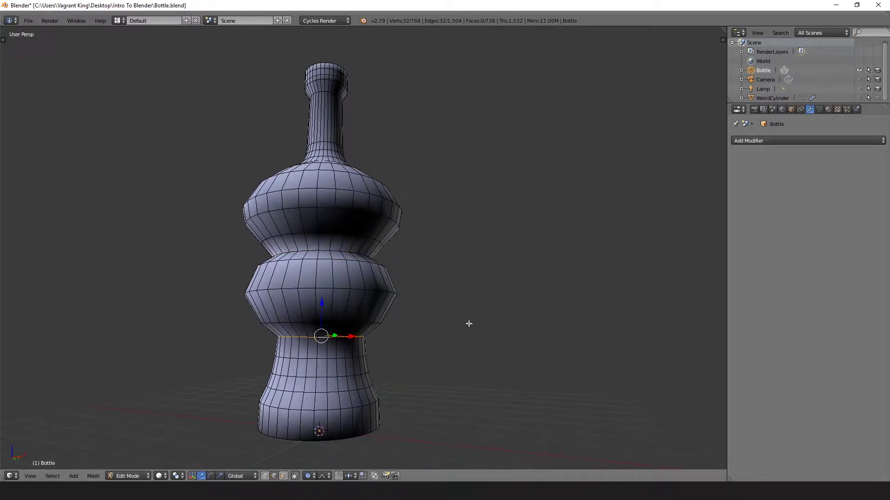
key("g")
key("z")
key("z")
scroll(527, 308, "down", 1)
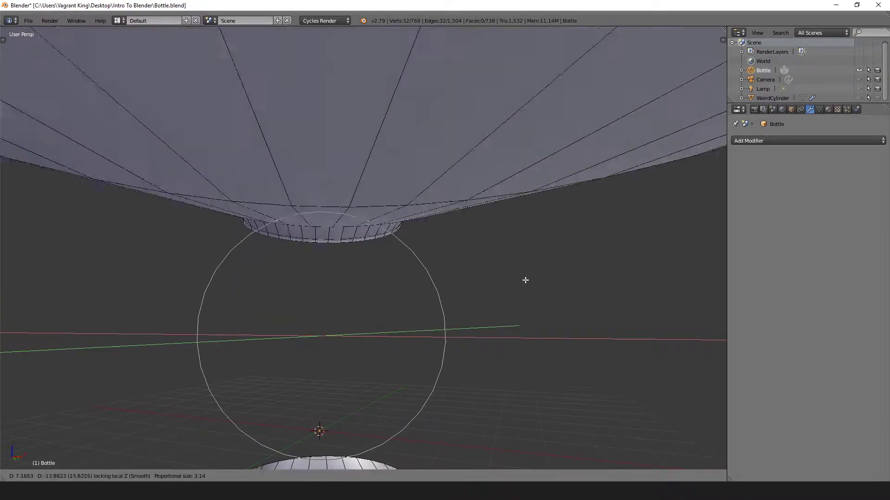
right_click(519, 300)
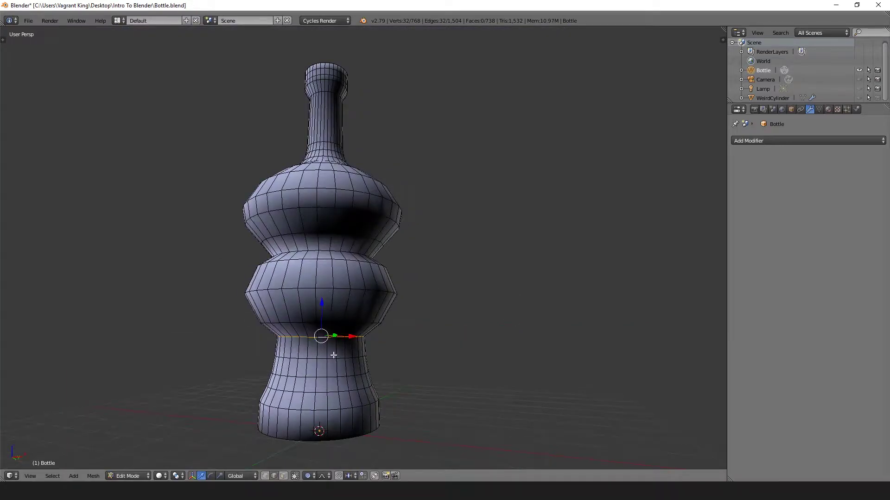
- Move the edge loop beneath the lower bulge up about 0.62 along local Z with a proportional size of 1.46
middle_click_drag(446, 297, 446, 317)
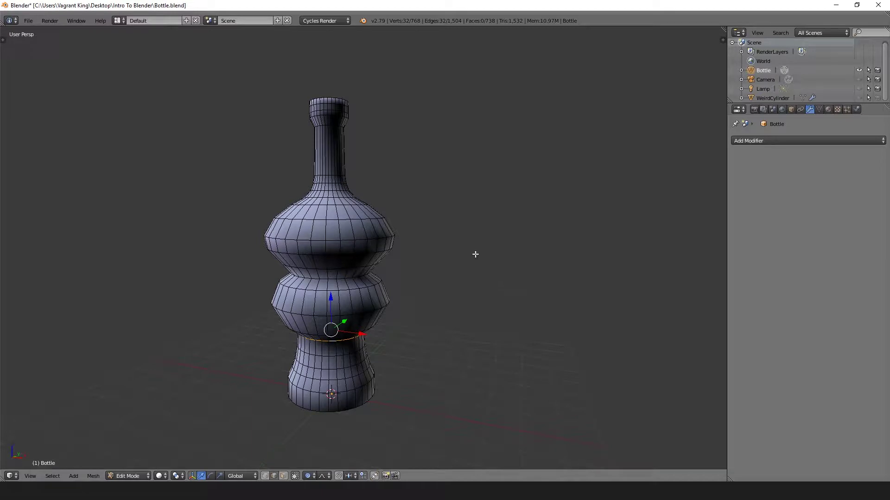
key("g")
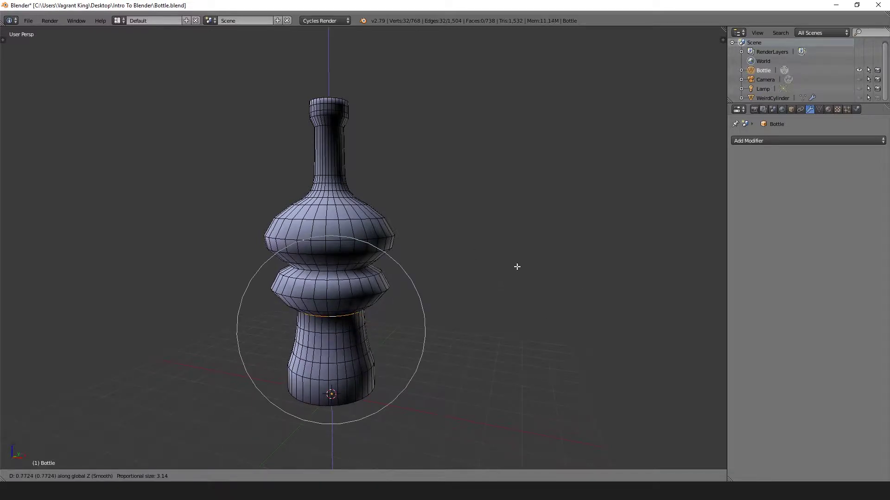
key("z")
key("z")
key("shift+z")
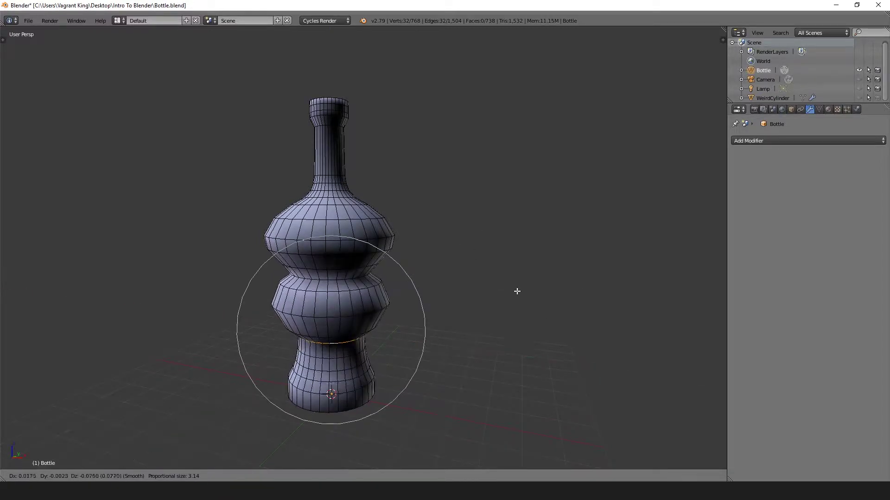
key("shift+z")
key("z")
key("z")
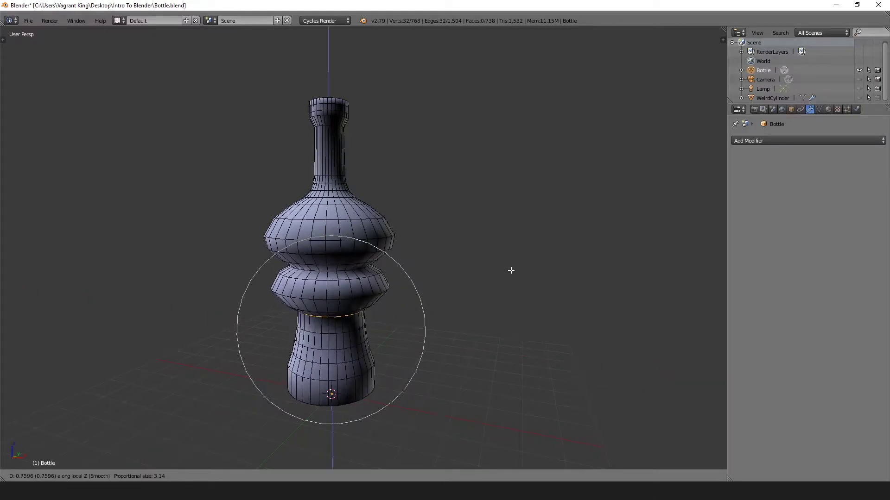
scroll(512, 291, "up", 7)
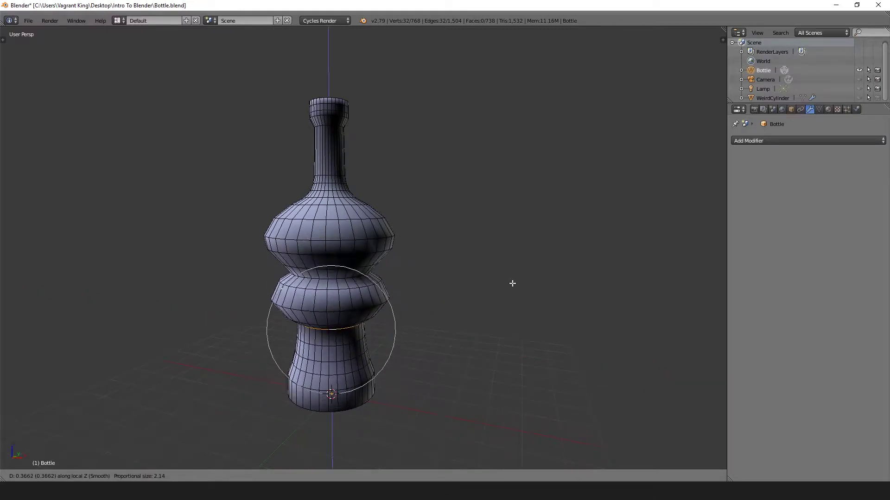
scroll(514, 283, "up", 1)
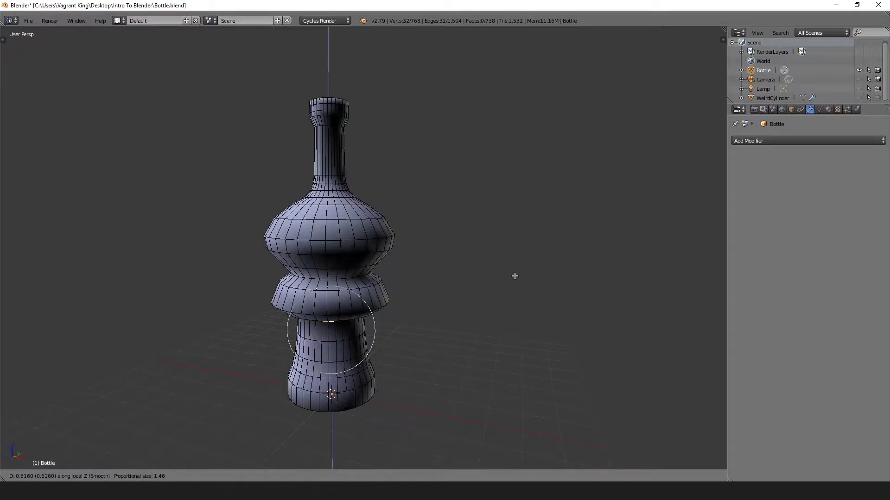
left_click(514, 276)
- Slide the lower bulge's widest edge loop slightly upward and scale it outward to about 1.22 with a proportional size of 1.33
scroll(429, 270, "down", 5)
middle_click_drag(429, 270, 381, 272)
scroll(456, 270, "up", 6)
scroll(430, 275, "down", 3)
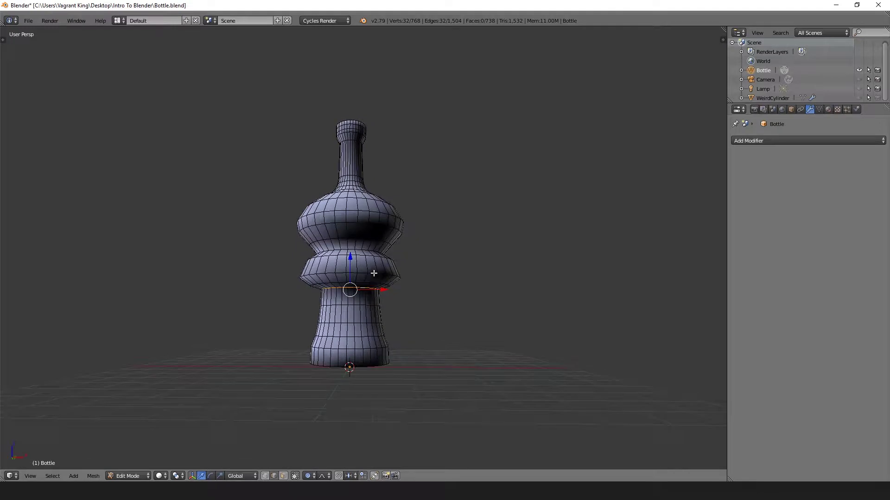
key("g")
key("g")
left_click(374, 268)
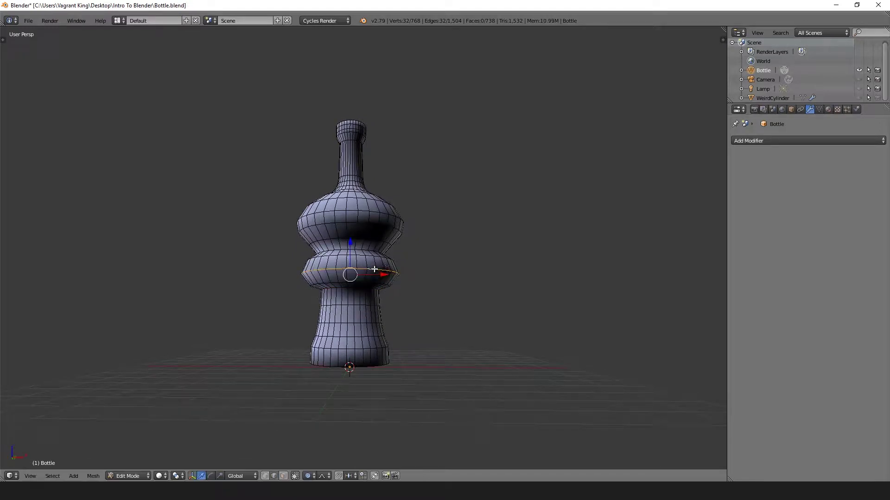
key("s")
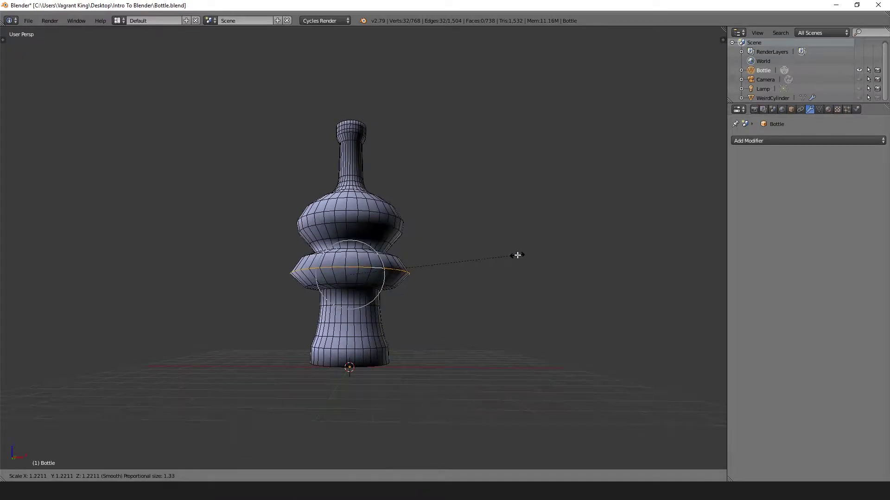
left_click(518, 256)
- Move the edge loop in the groove between the bulges down along Z with a proportional size of 1.21
middle_click_drag(469, 242, 470, 263)
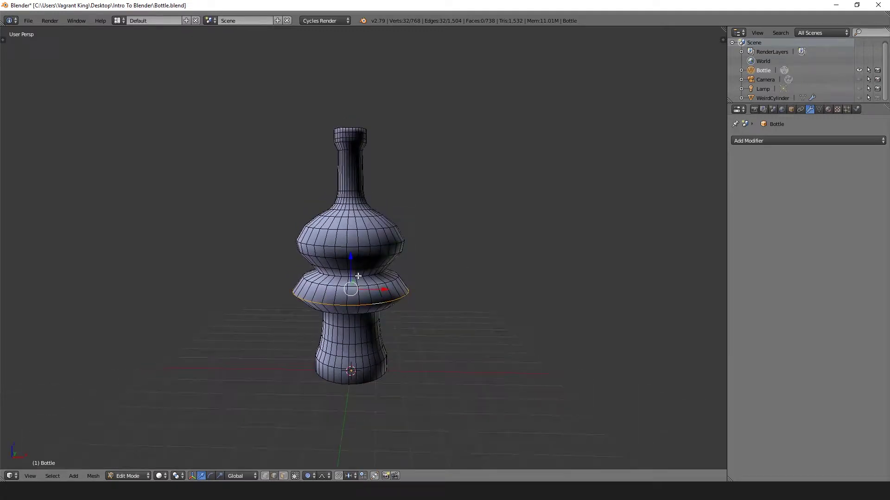
key("s")
left_click(498, 257)
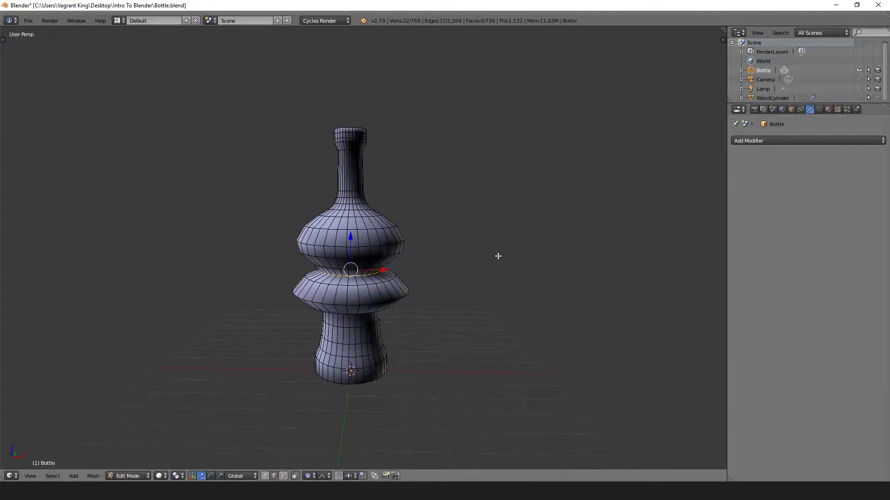
key("g")
key("z")
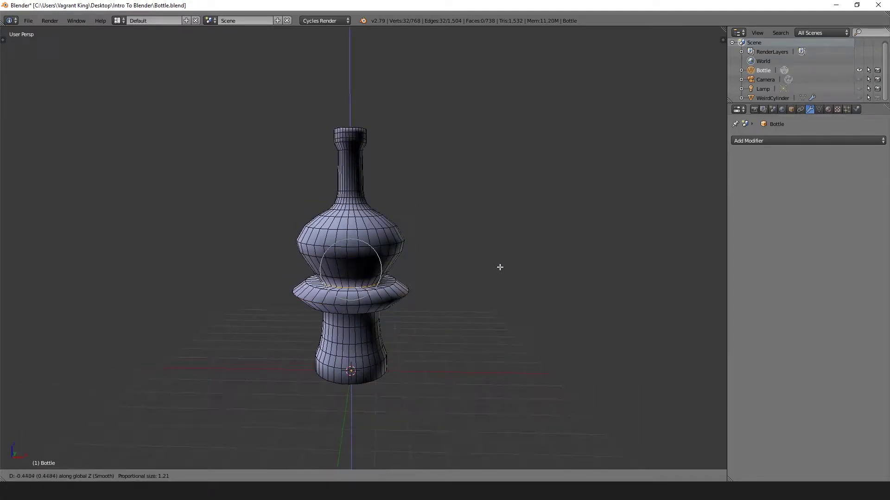
left_click(501, 263)
- Bevel the lower bulge's widest edge loop with three segments to round its rim
scroll(314, 244, "up", 3)
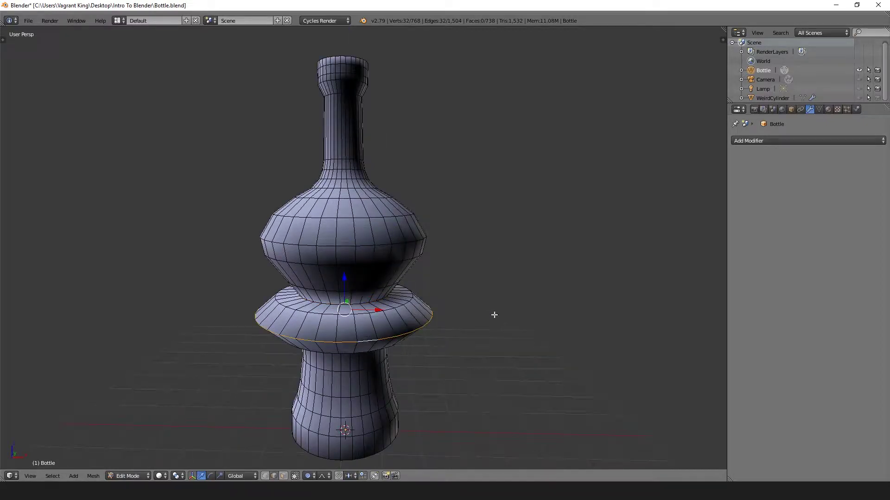
key("ctrl+b")
scroll(582, 290, "up", 2)
left_click(592, 288)
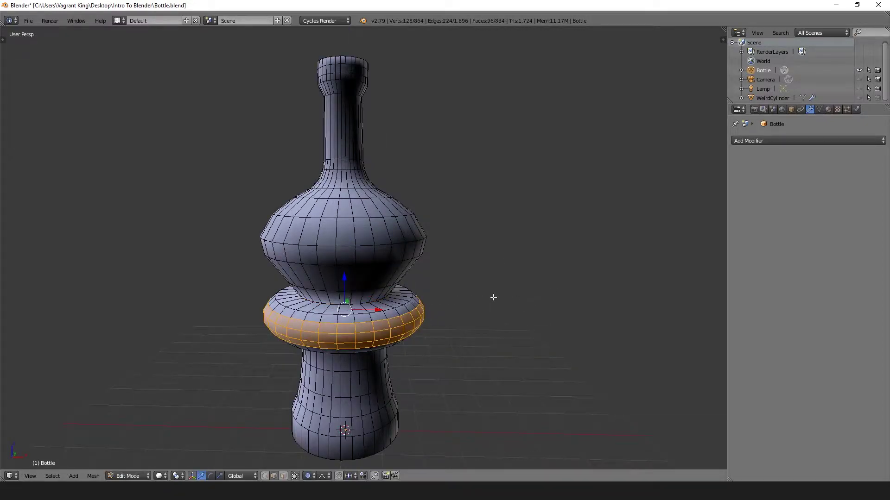
- Try to scale the edge loop midway between the lower bulge and the base inward to about 0.76 with a proportional size of 1.00
middle_click_drag(493, 297, 403, 286)
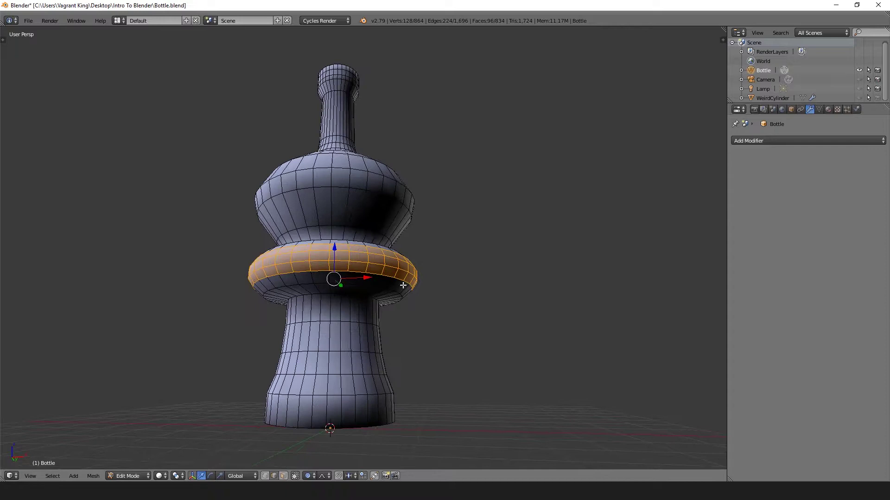
right_click(355, 352, "alt")
key("s")
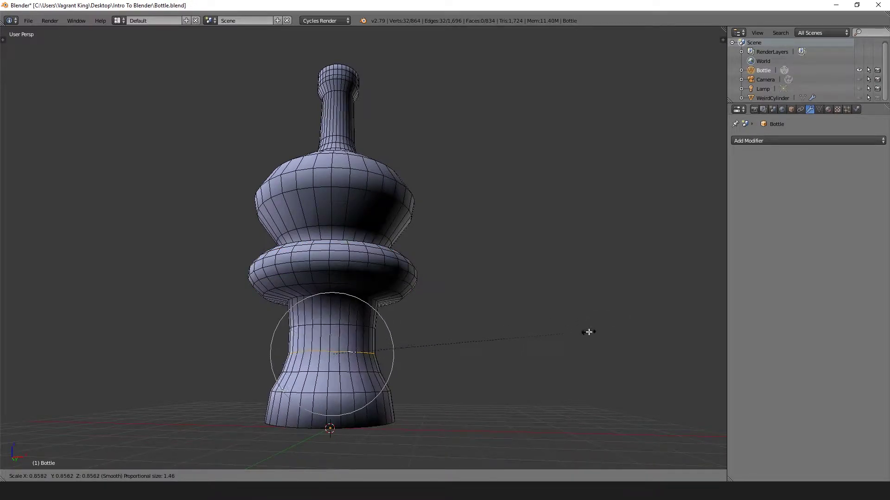
scroll(556, 335, "down", 1)
scroll(555, 336, "up", 2)
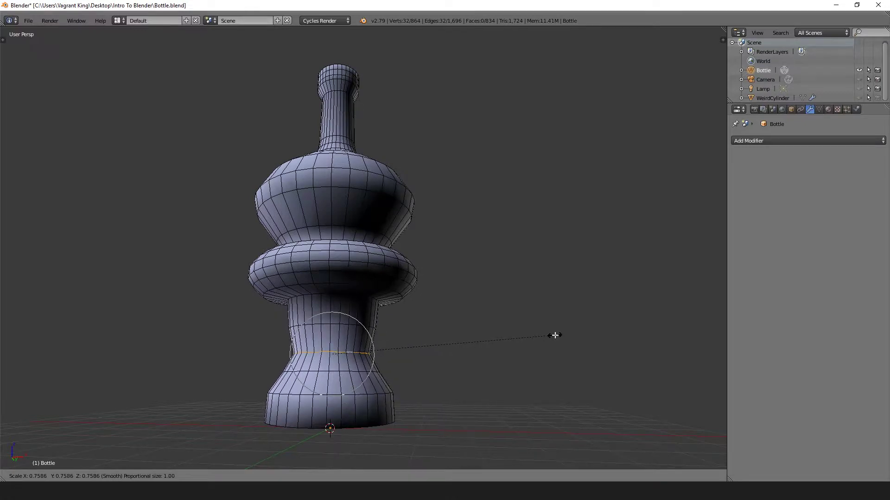
left_click(555, 335)
- Try to edge-slide the loop above the base and scale it inward and along Z with a reduced proportional size
key("g")
key("g")
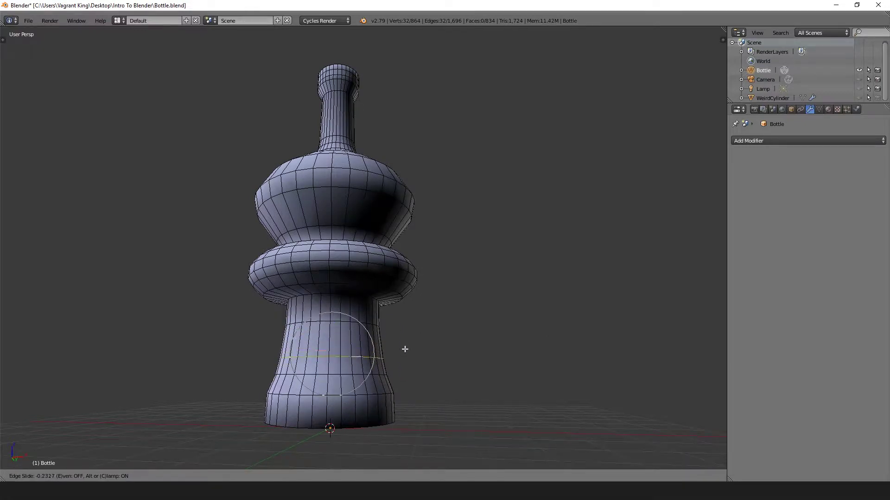
left_click(405, 349)
key("s")
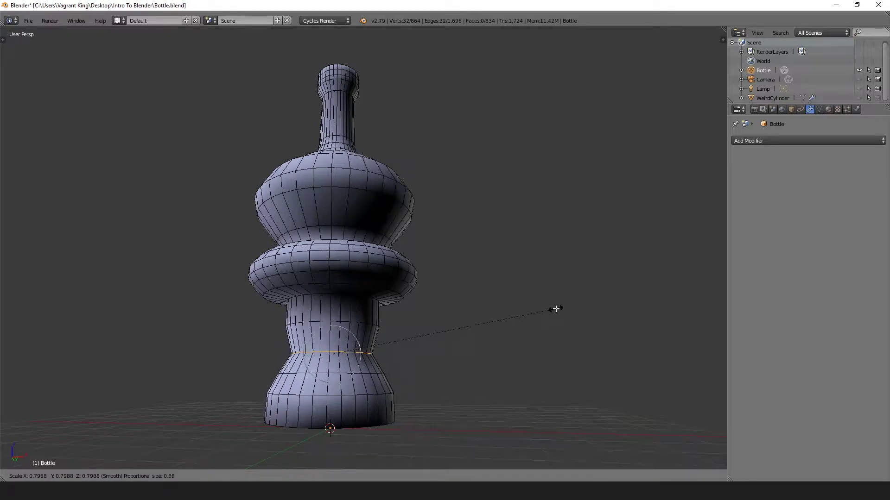
key("z")
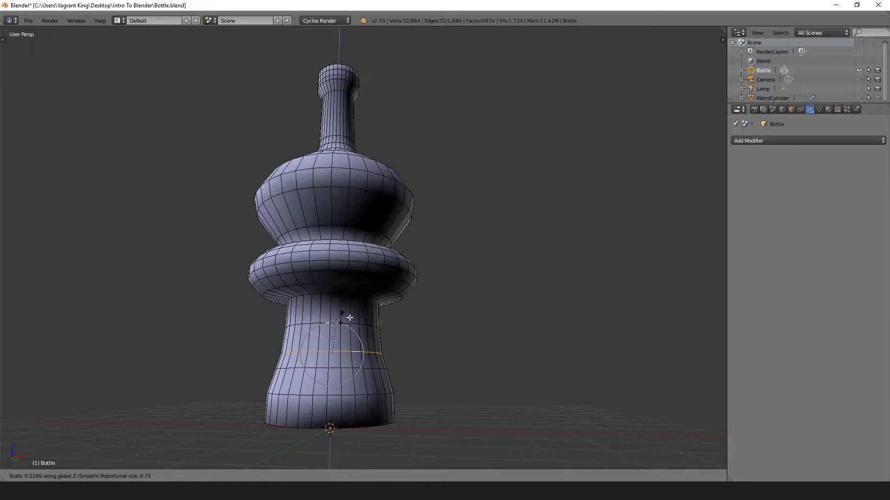
left_click(389, 306)
- Scale the edge loop just beneath the lower bulge inward and bevel it with three segments
right_click(324, 321, "alt")
key("s")
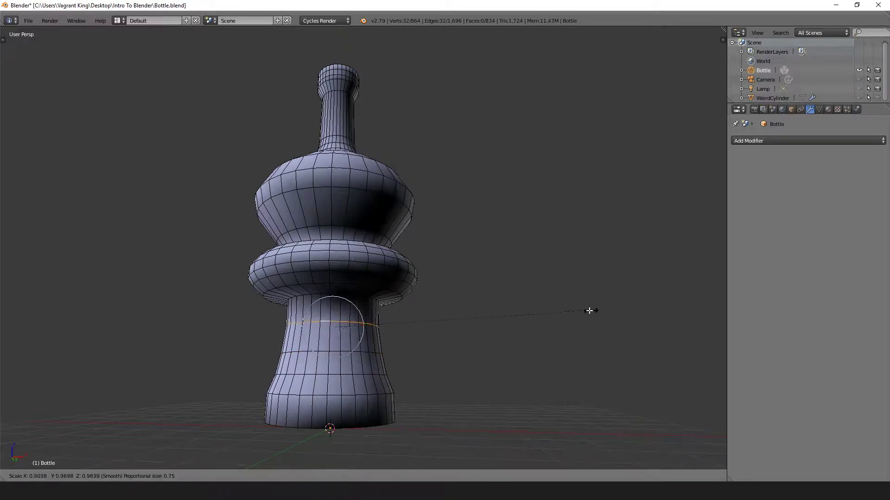
left_click(524, 312)
key("ctrl+b")
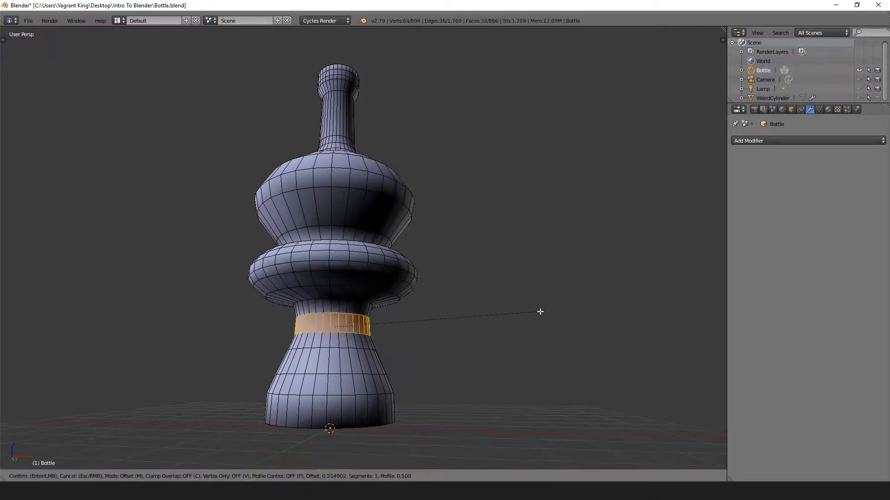
scroll(540, 312, "up", 2)
left_click(542, 311)
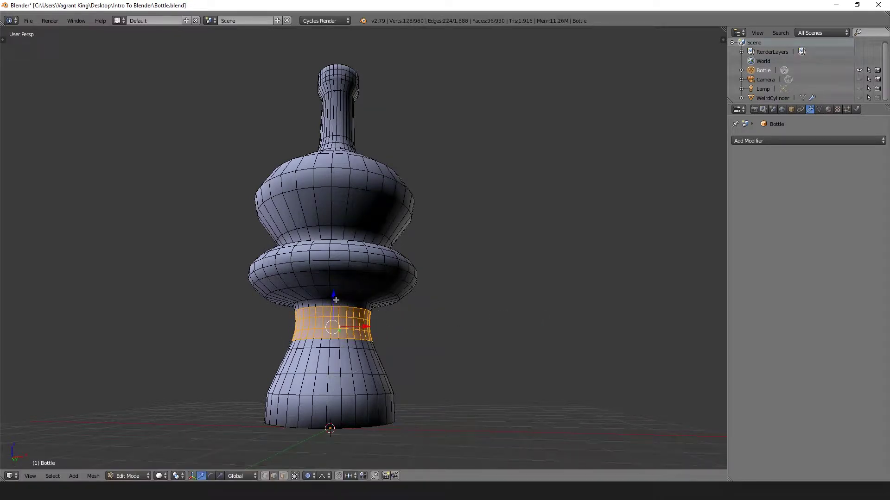
- Move the edge loop where the lower bulge meets the waist along Z with a proportional size of 1.00
right_click(314, 300, "alt")
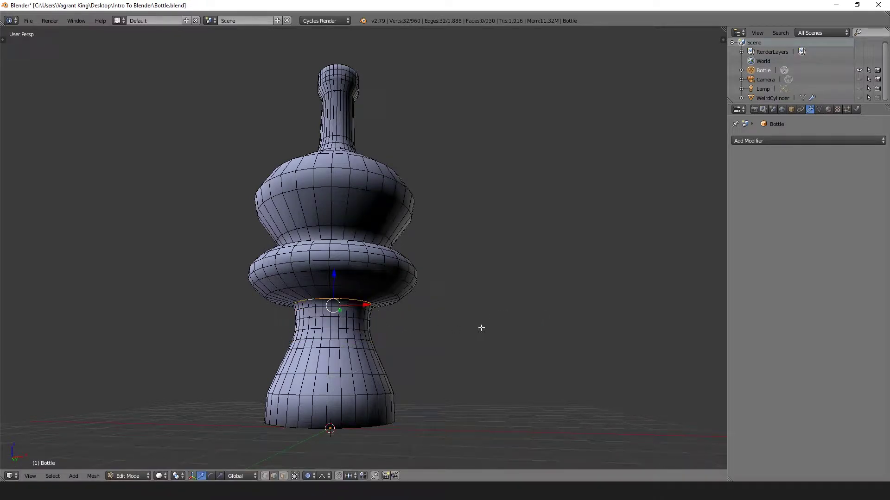
key("g")
key("z")
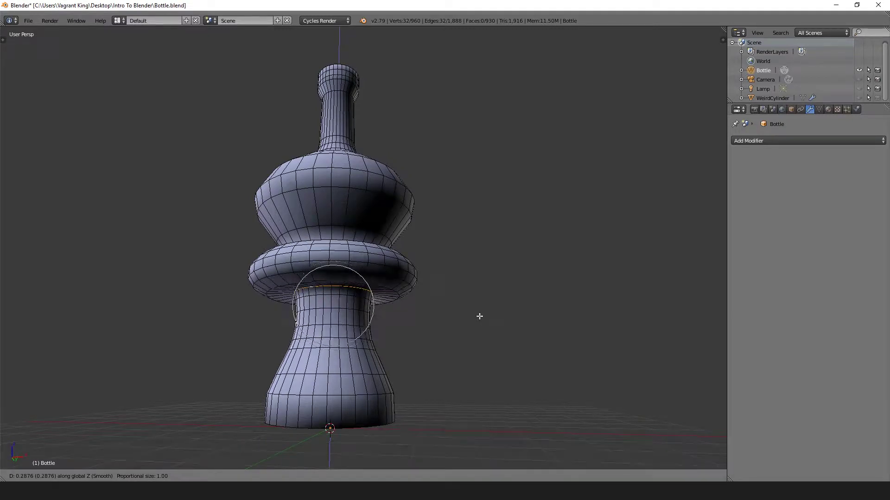
left_click(483, 334)
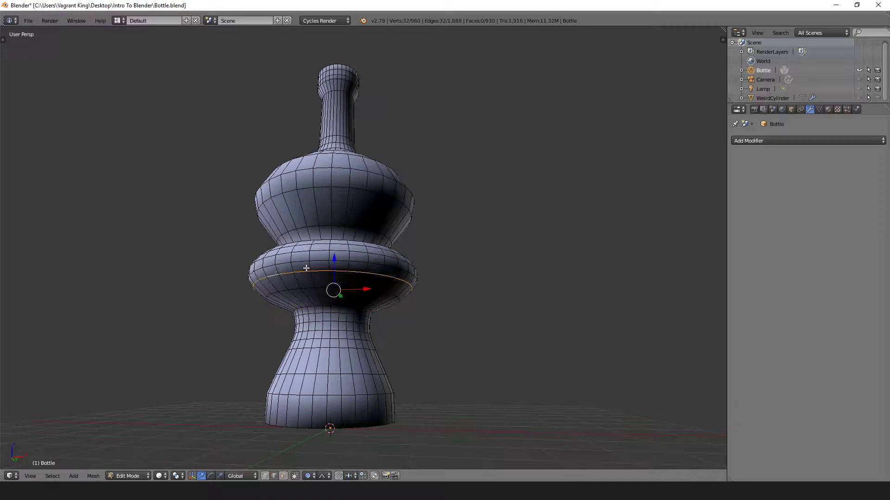
- Scale the lower bulge's rim loop inward to about 0.92 with a proportional size of 1.00 and edge-slide the loop on its underside
key("s")
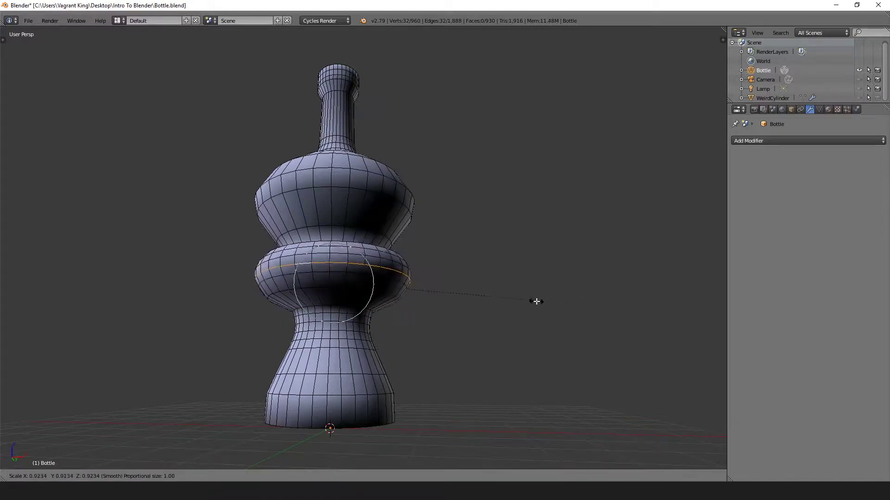
left_click(538, 299)
right_click(280, 290)
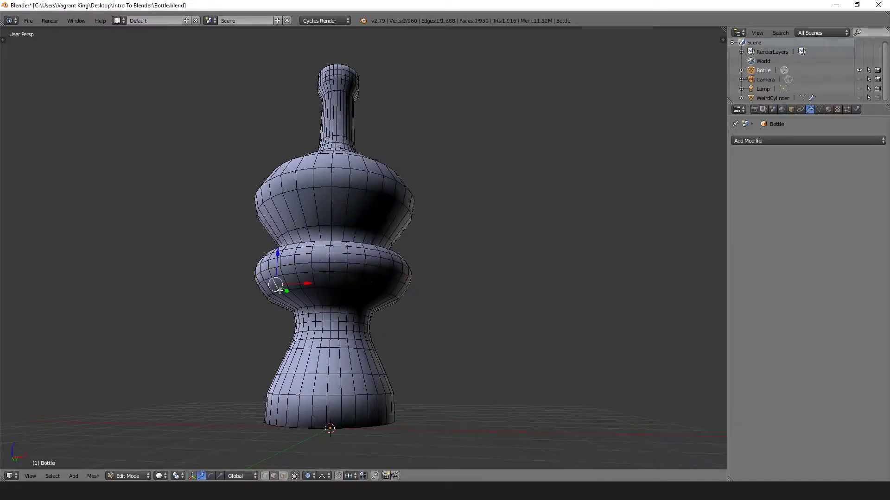
right_click(300, 290, "alt")
key("s")
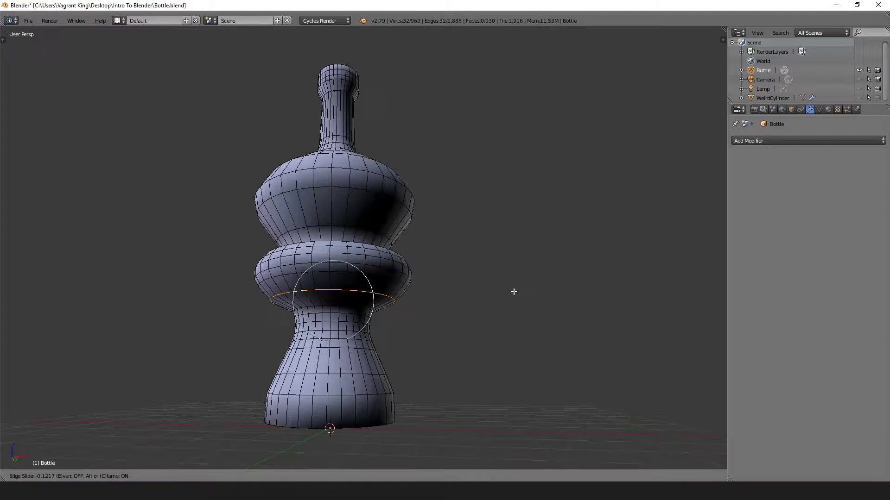
left_click(493, 301)
- Move the edge loop in the groove between the bulges down along Z with a proportional size of 1.00
middle_click_drag(492, 302, 480, 330)
scroll(480, 329, "up", 2)
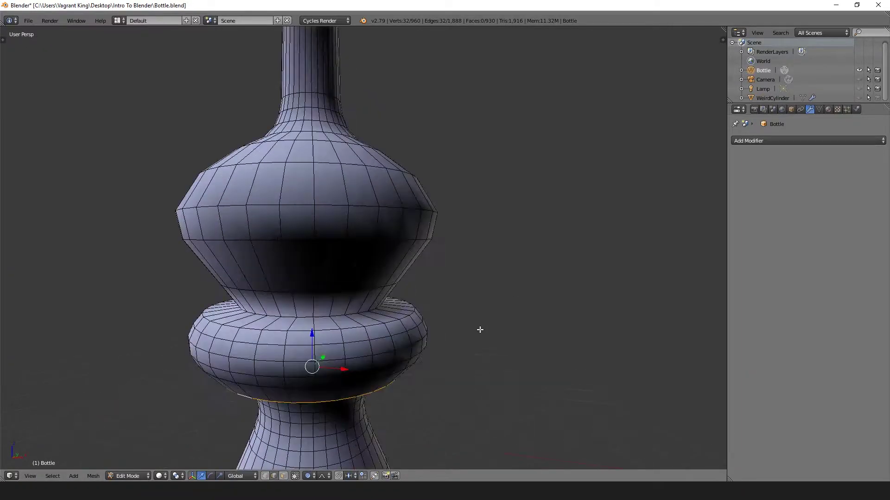
right_click(316, 316, "alt")
key("g")
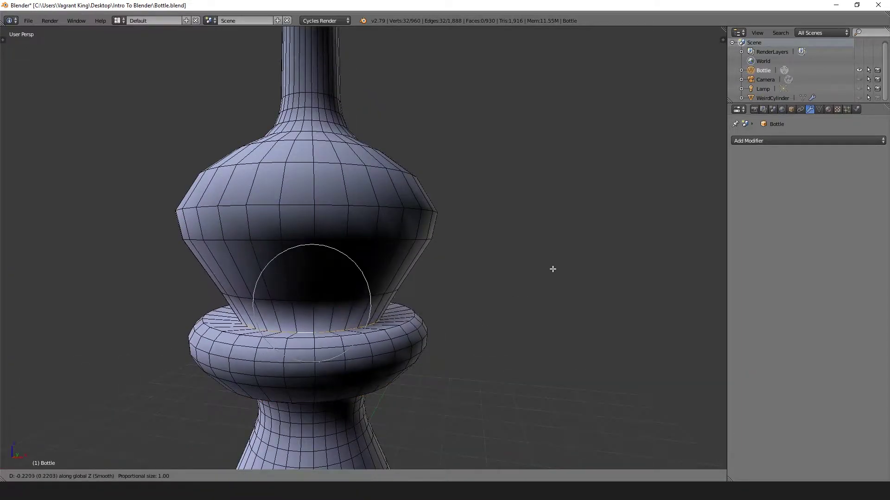
left_click(551, 277)
- Edge-slide the loop on the upper face of the lower bulge, just outside the groove
middle_click_drag(251, 319, 243, 352)
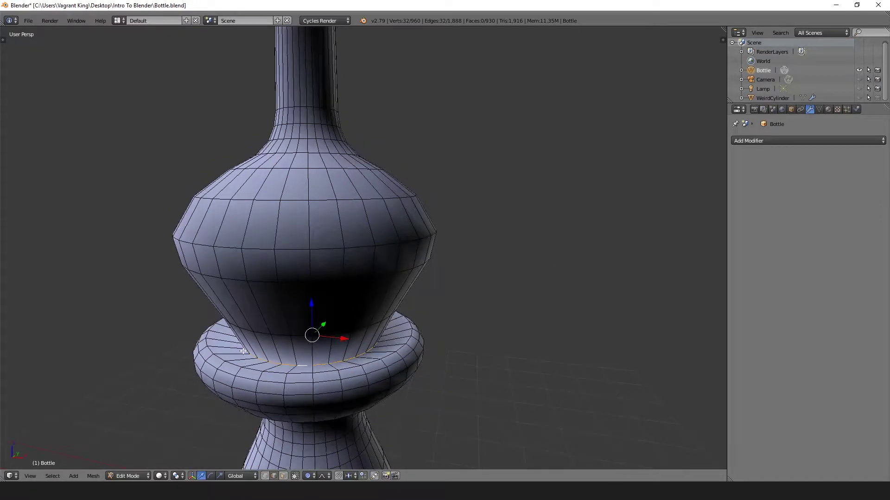
right_click(235, 363, "alt")
key("g")
key("g")
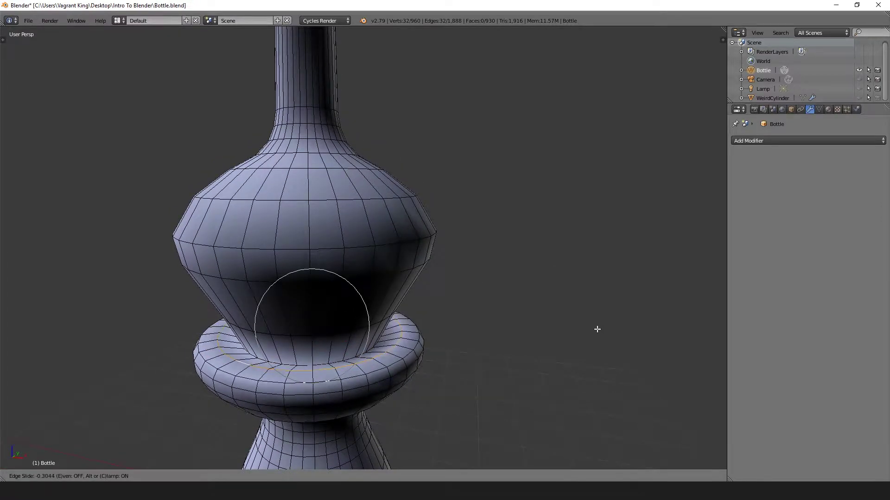
left_click(599, 330)
scroll(599, 330, "down", 3)
mouse_move(540, 330)
middle_mouse_down()
mouse_move(540, 319)
mouse_move(552, 318)
mouse_move(542, 355)
mouse_move(444, 367)
mouse_move(364, 364)
mouse_move(491, 308)
mouse_move(501, 338)
mouse_move(554, 320)
middle_mouse_up()
scroll(551, 320, "up", 3)
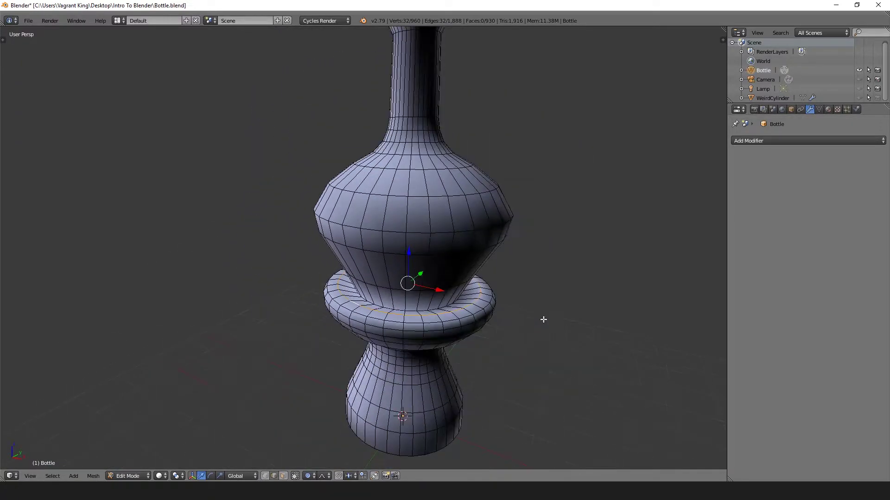
key("ctrl+r")
left_click(477, 259)
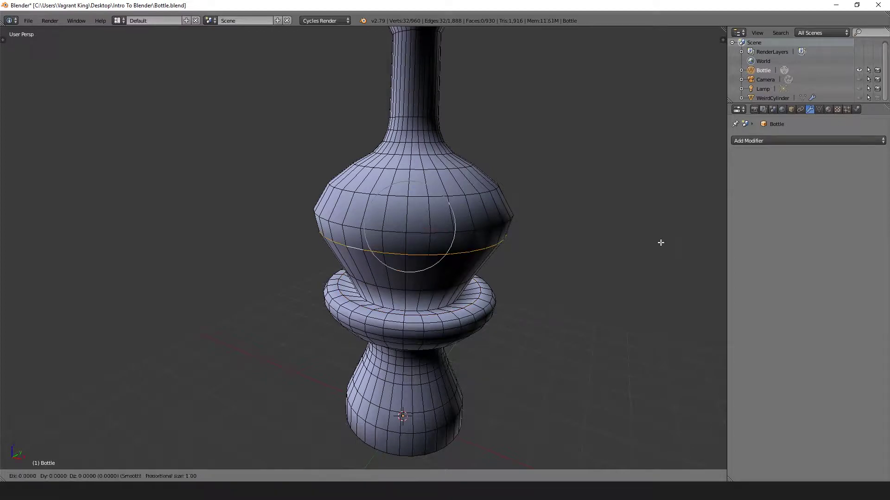
right_click(659, 254)
- Bevel the upper bulge's widest edge loop with two segments and clear the selection
middle_click_drag(625, 281, 661, 263)
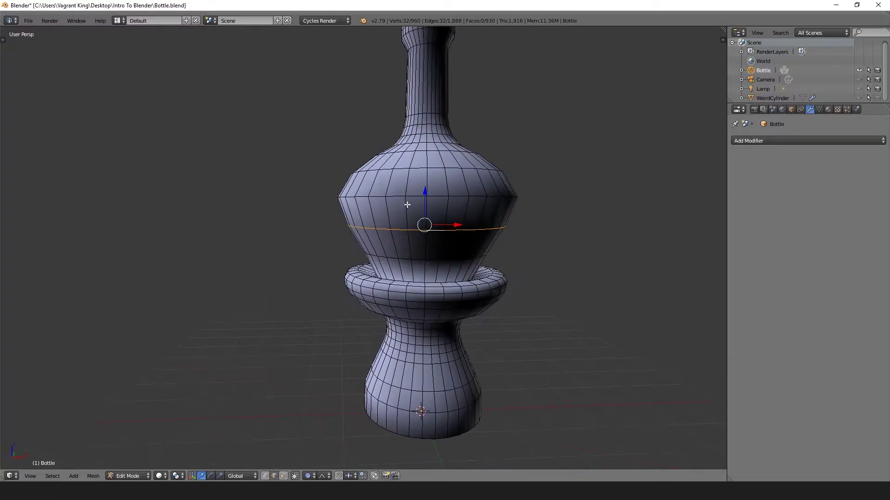
right_click(378, 197, "alt")
key("ctrl+b")
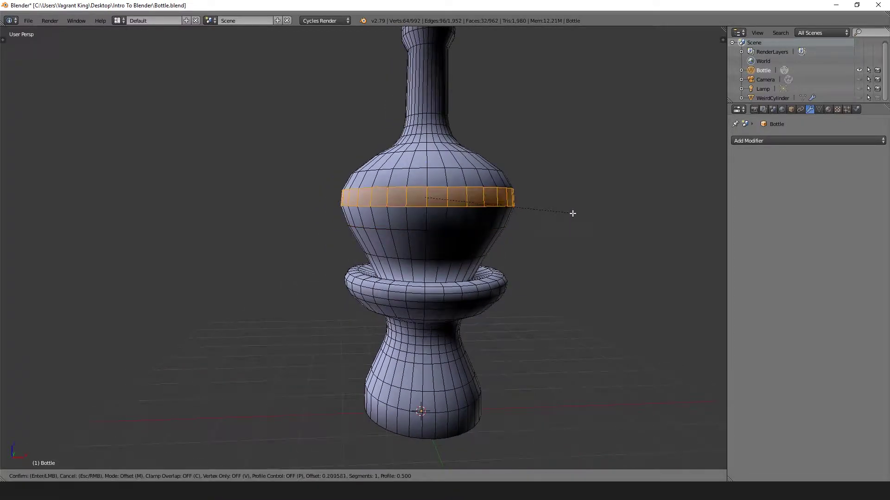
left_click(577, 213)
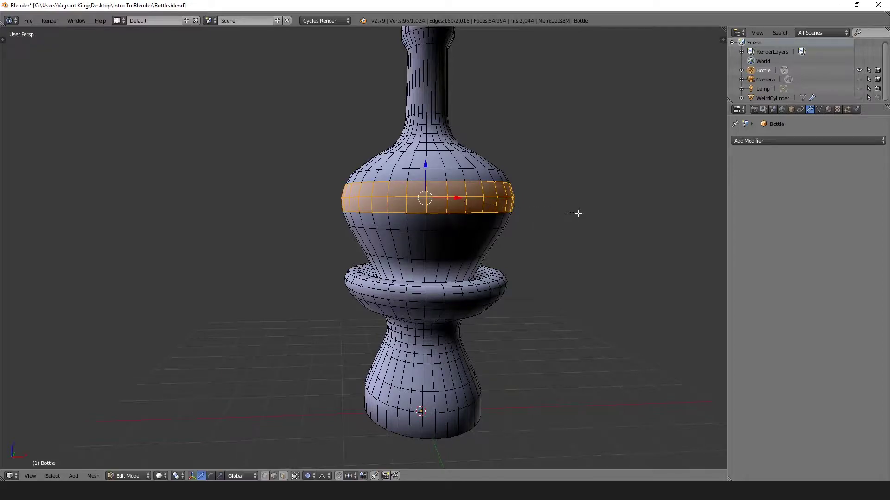
key("a")
- Shift the edge loop on the upper bulge's lower slope slightly downward
scroll(582, 265, "down", 4)
middle_click_drag(582, 264, 327, 248)
scroll(432, 275, "up", 3)
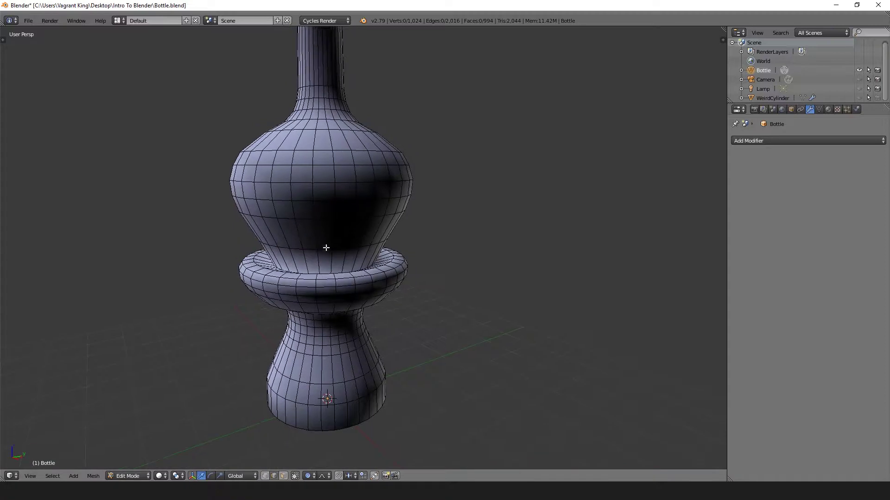
right_click(288, 218, "alt")
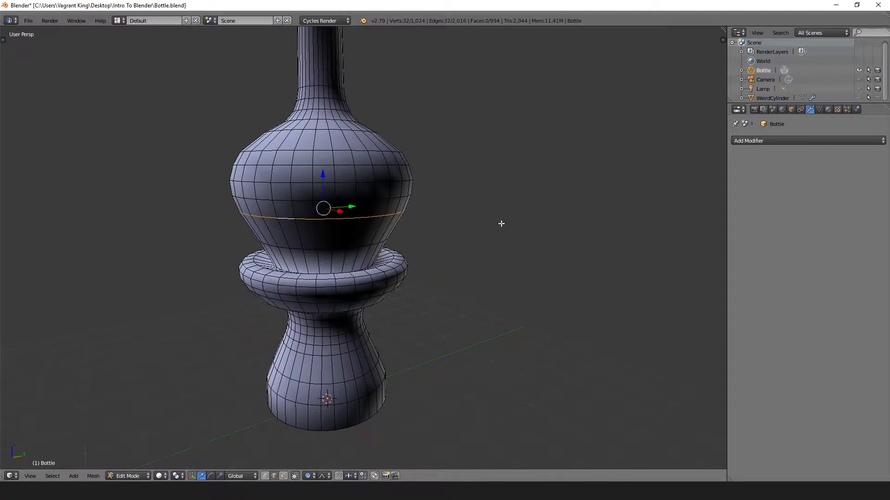
key("g")
left_click(504, 225)
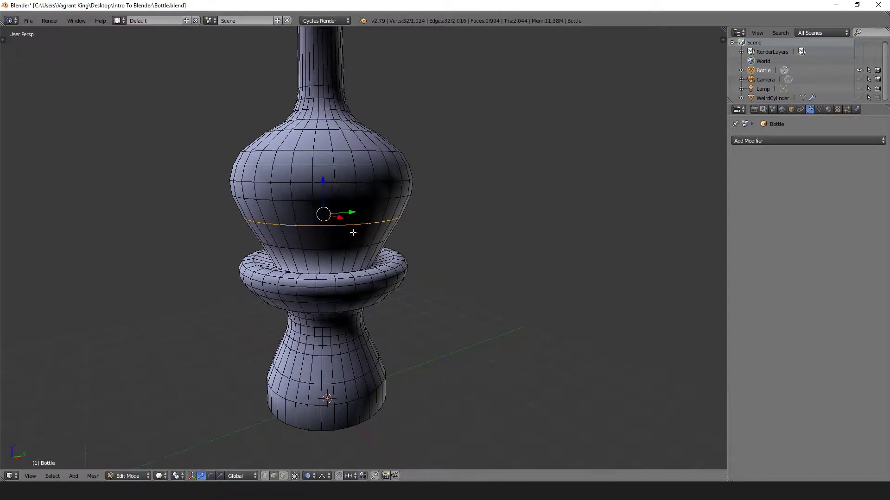
- Move the edge loop where the neck meets the collar up along Z by about 0.20 with a proportional size of 0.39
scroll(426, 278, "down", 2)
middle_click_drag(419, 223, 442, 266)
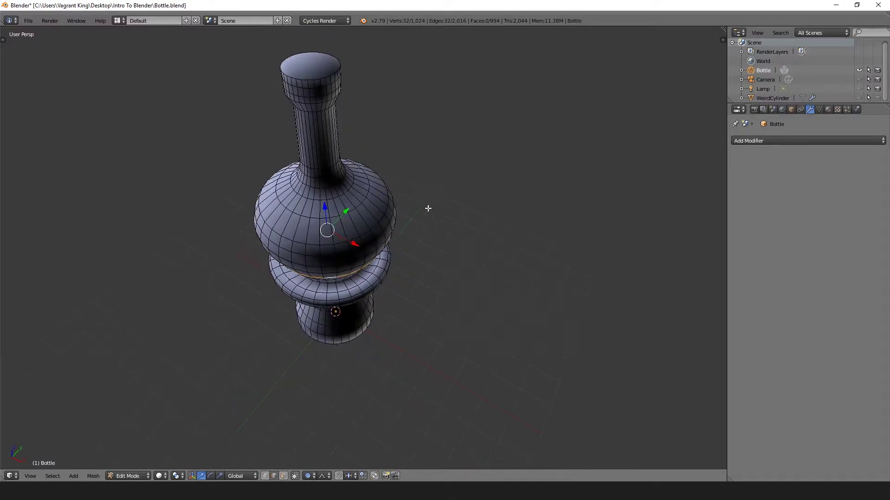
scroll(486, 301, "up", 6)
middle_click_drag(428, 208, 466, 213, "shift")
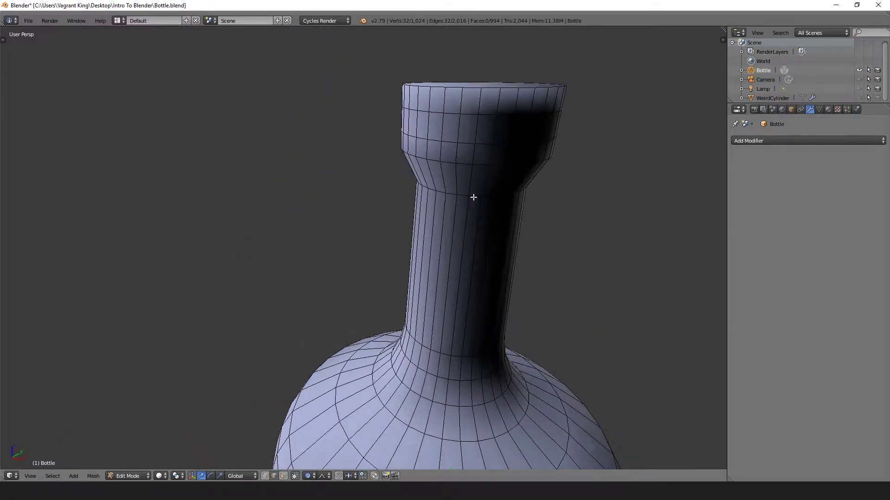
key("g")
key("z")
scroll(609, 206, "up", 8)
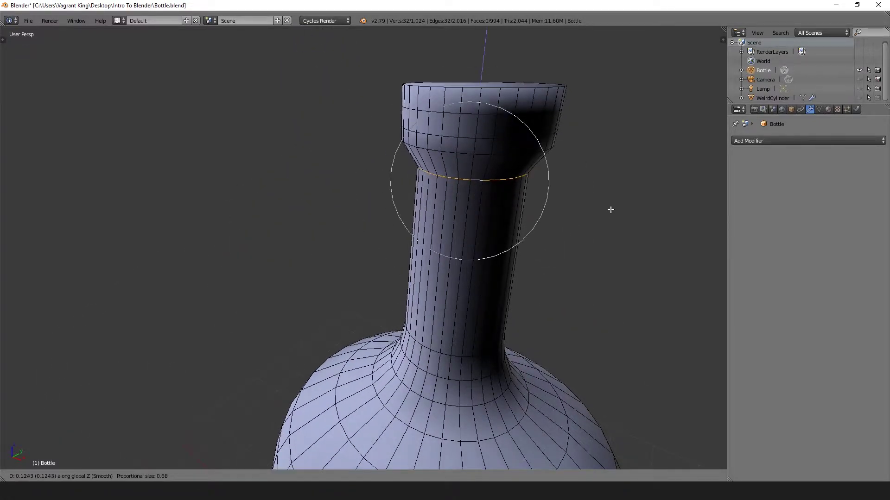
scroll(609, 201, "up", 2)
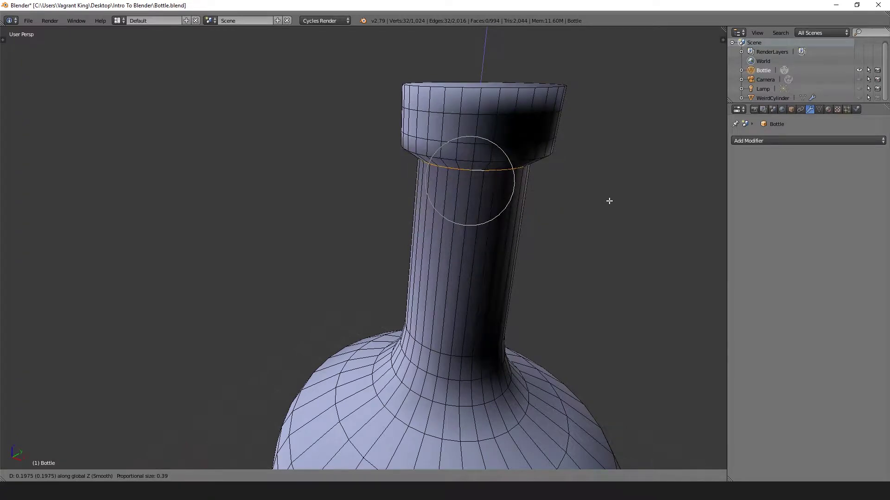
left_click(606, 203)
- Add an edge loop near the bottom of the upper bulge, just above the groove
scroll(606, 203, "down", 8)
middle_click_drag(521, 298, 503, 314)
middle_click_drag(480, 276, 434, 236)
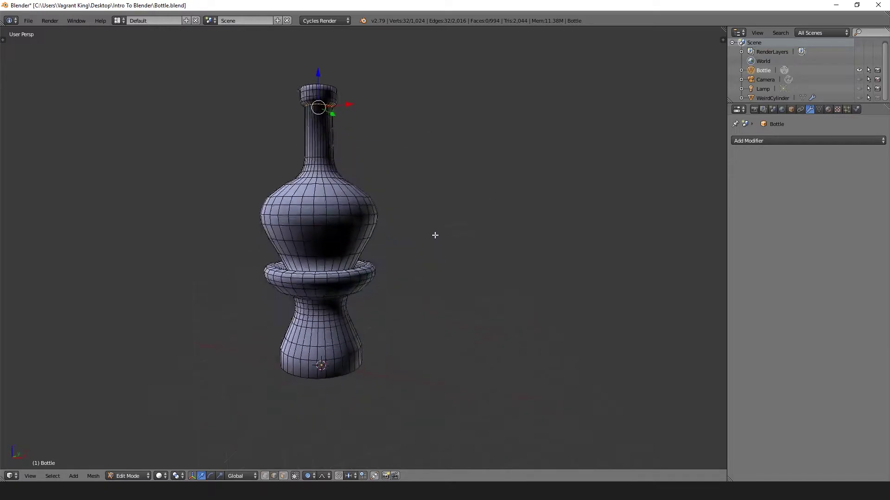
scroll(438, 265, "up", 5)
scroll(482, 281, "down", 3)
middle_click_drag(469, 280, 455, 297)
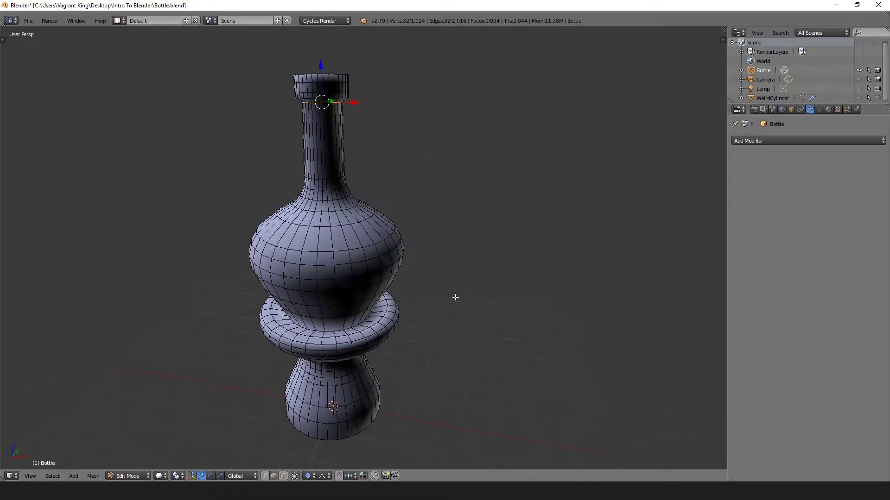
key("ctrl+r")
left_click(340, 320)
- Bevel the edge loop on the underside of the lower bulge with one segment
middle_click_drag(525, 327, 519, 303)
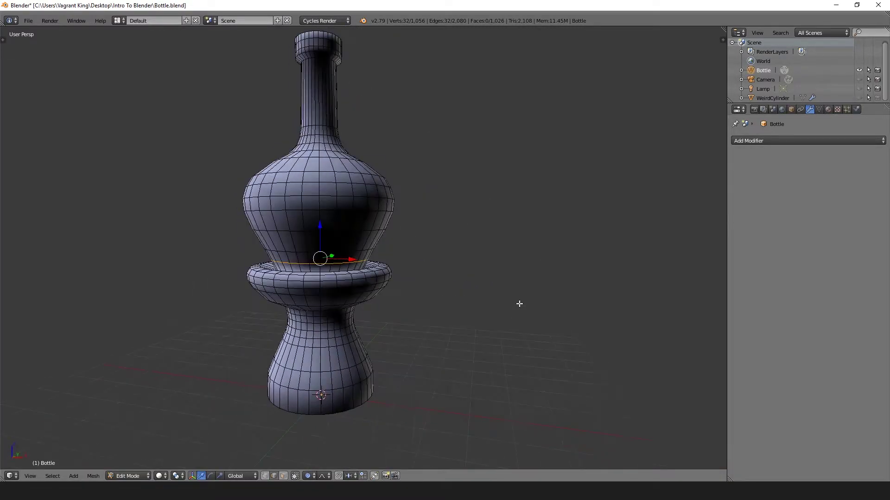
scroll(431, 309, "up", 3)
middle_click_drag(391, 333, 522, 257, "shift")
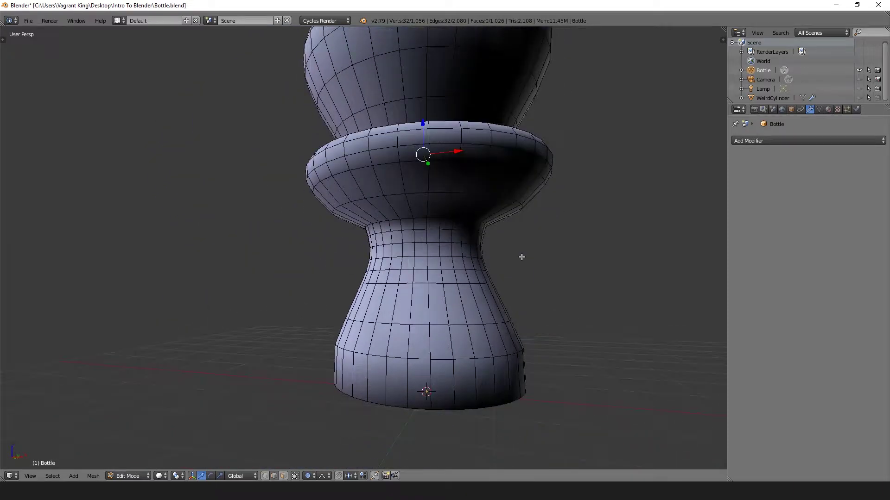
right_click(422, 193, "alt")
key("e")
key("s")
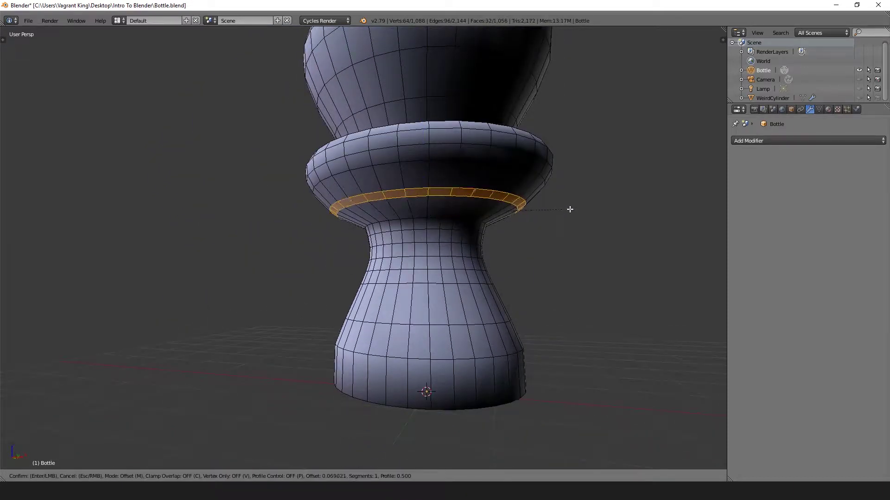
left_click(578, 206)
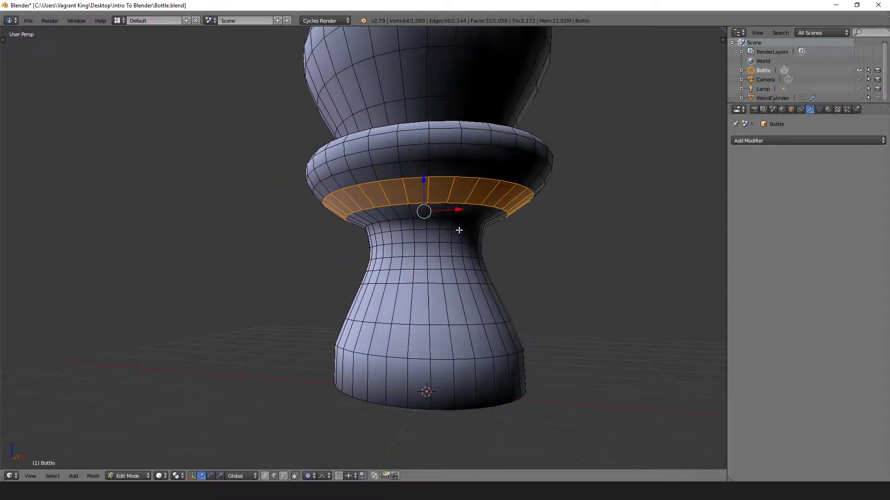
- Scale the edge loop where the lower bulge meets the waist inward to about 0.85 with a proportional size of 0.18
right_click(399, 218, "alt")
right_click(414, 223, "alt")
key("s")
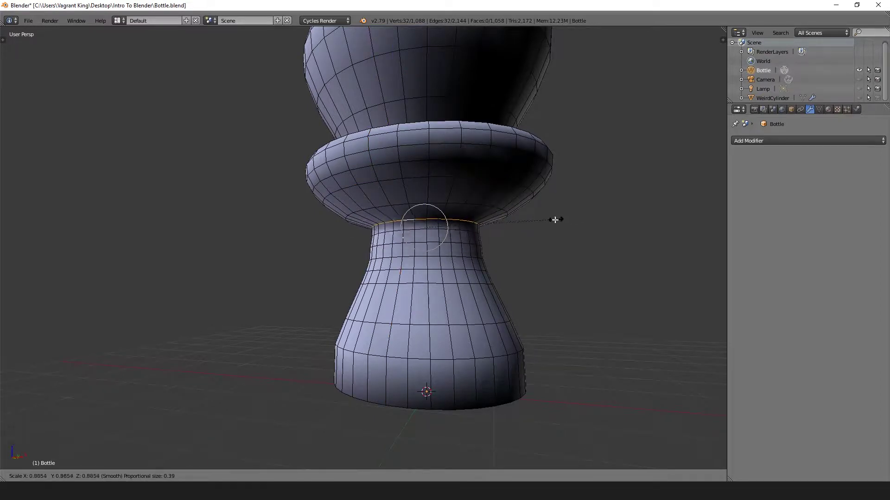
scroll(555, 220, "up", 9)
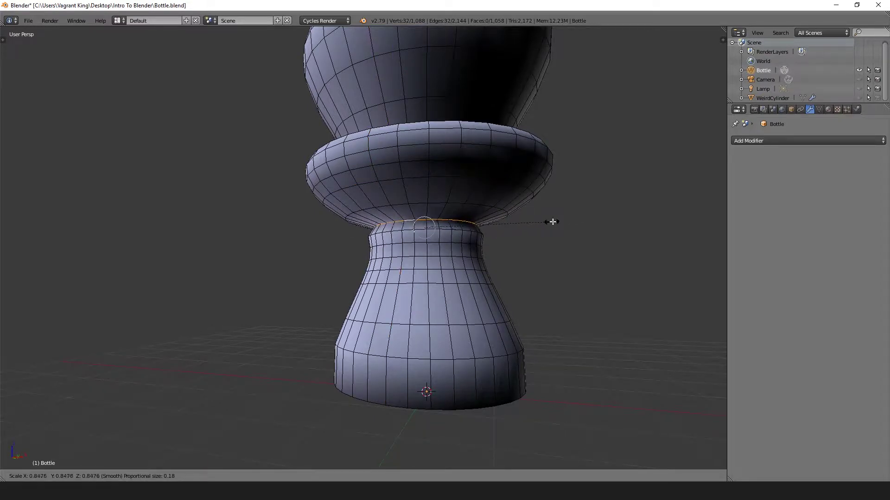
left_click(556, 221)
- Scale the edge loop just below the waist inward to about 0.65 with a proportional size of 1.46
right_click(431, 284, "alt")
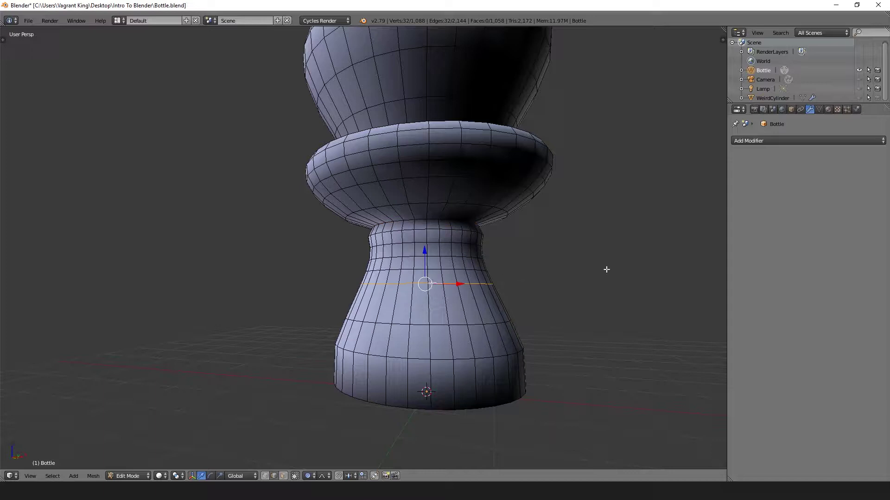
key("s")
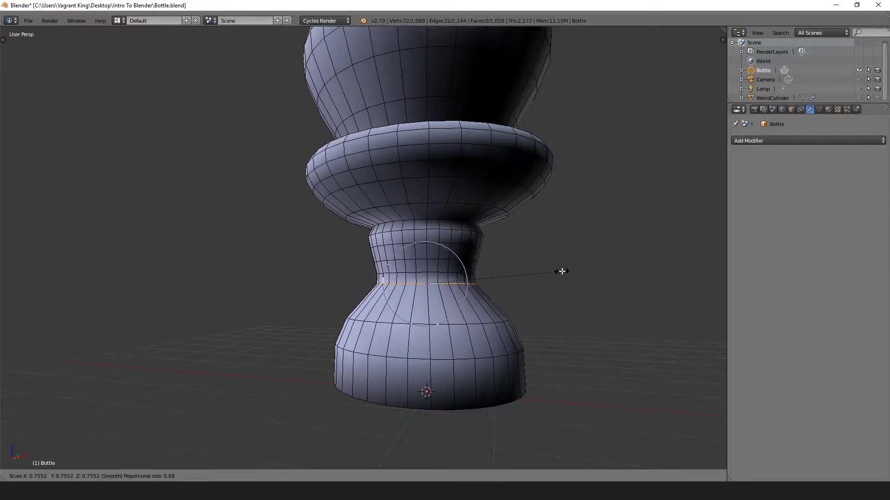
scroll(561, 271, "down", 13)
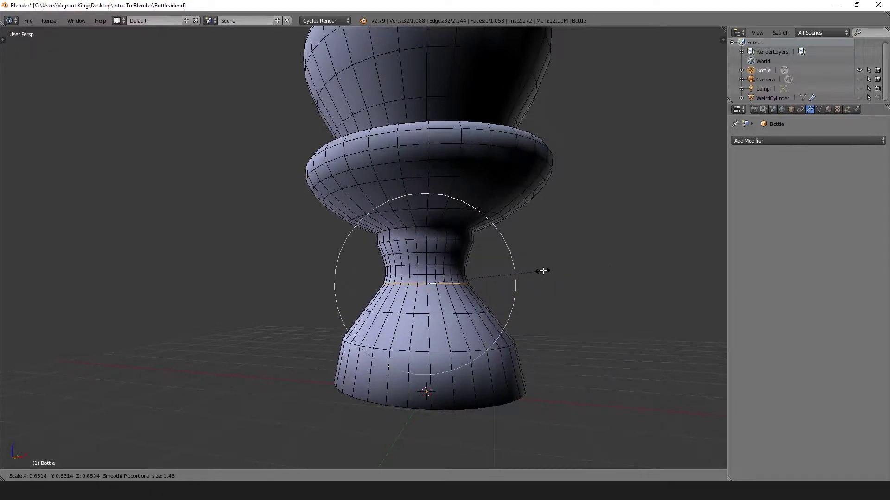
left_click(551, 271)
- Bevel the edge loop at the shoulder of the bottle's base with three segments
scroll(556, 273, "up", 2)
scroll(533, 278, "down", 5)
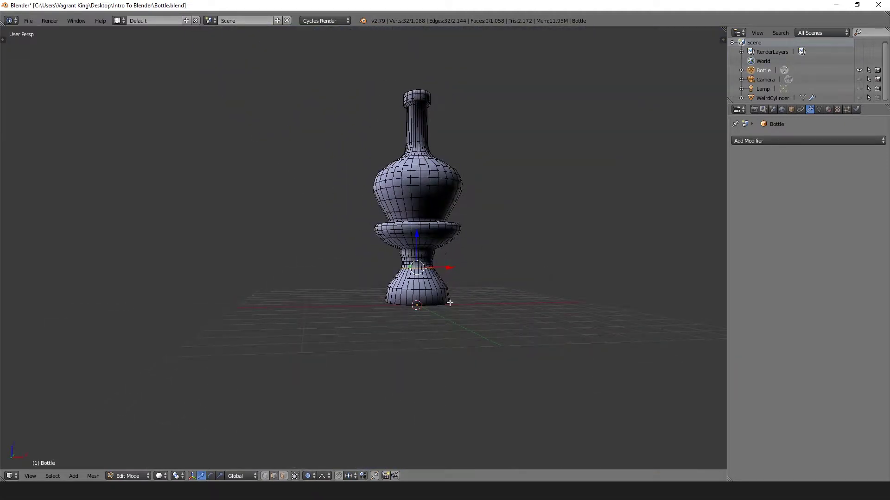
scroll(450, 303, "up", 4)
left_click(467, 356, "alt")
key("ctrl+b")
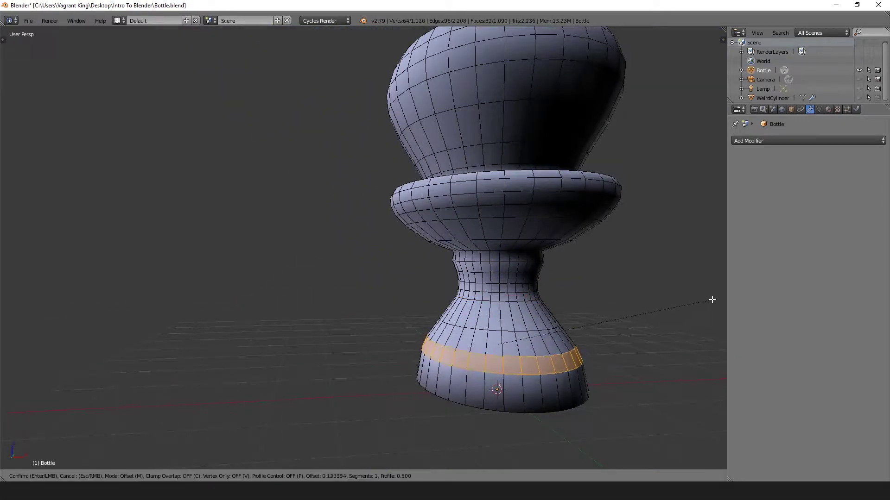
scroll(714, 300, "up", 2)
left_click(717, 299)
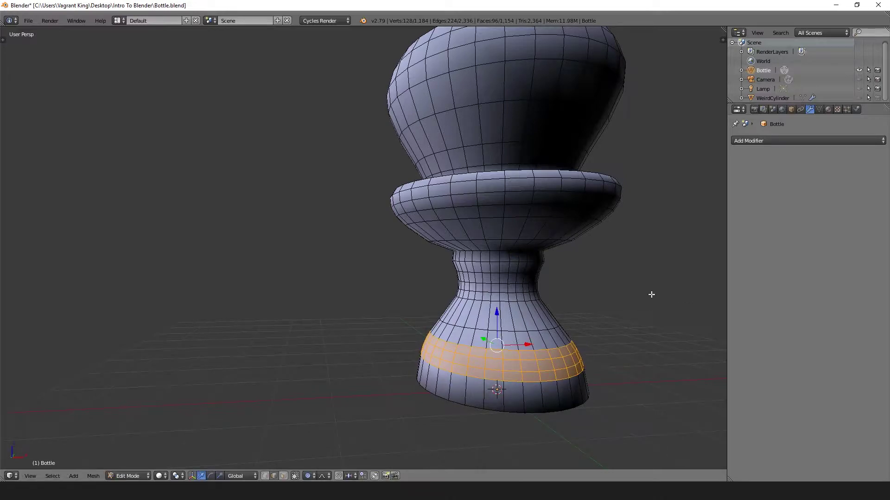
middle_click_drag(649, 294, 494, 295, "shift")
key("s")
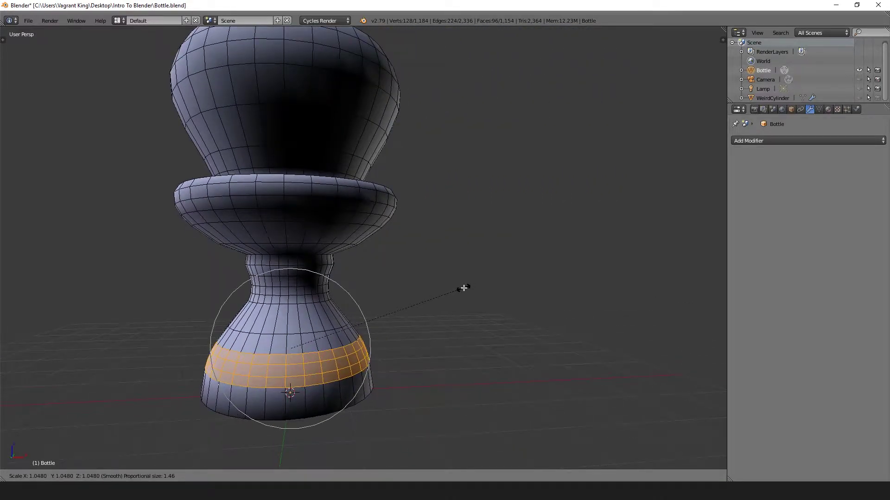
key("Escape")
- Scale the second edge loop from the top of the bevelled base band outward to about 1.22 with a proportional size of 0.42
right_click(277, 366, "alt")
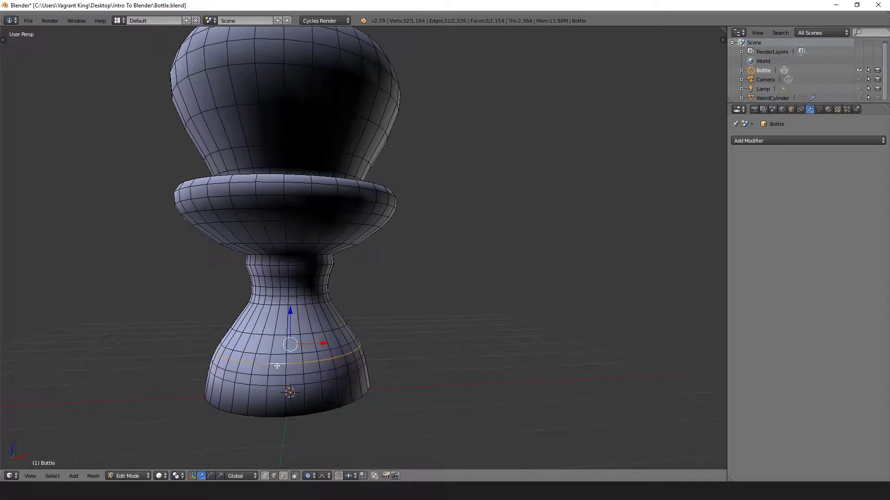
key("s")
scroll(424, 319, "up", 10)
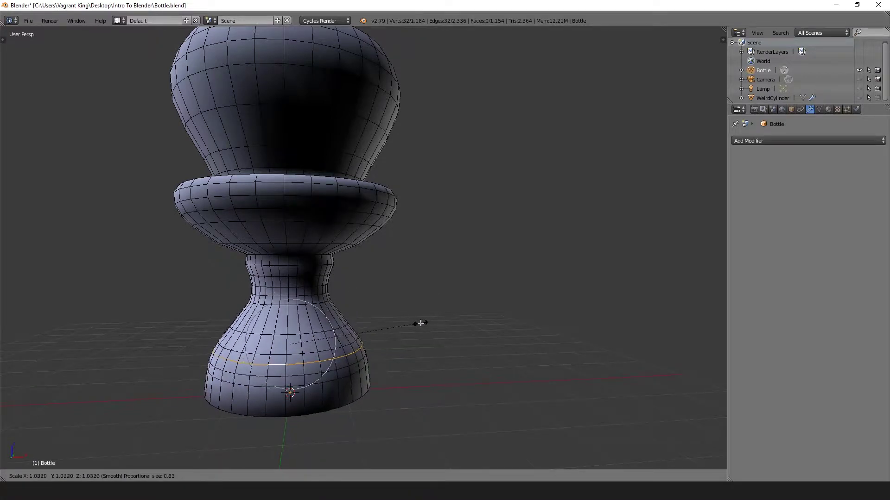
scroll(447, 323, "down", 3)
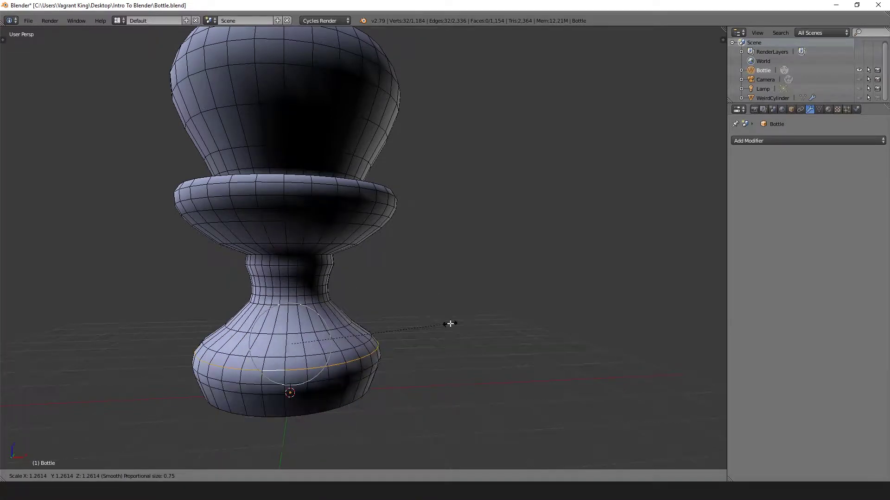
scroll(449, 325, "up", 5)
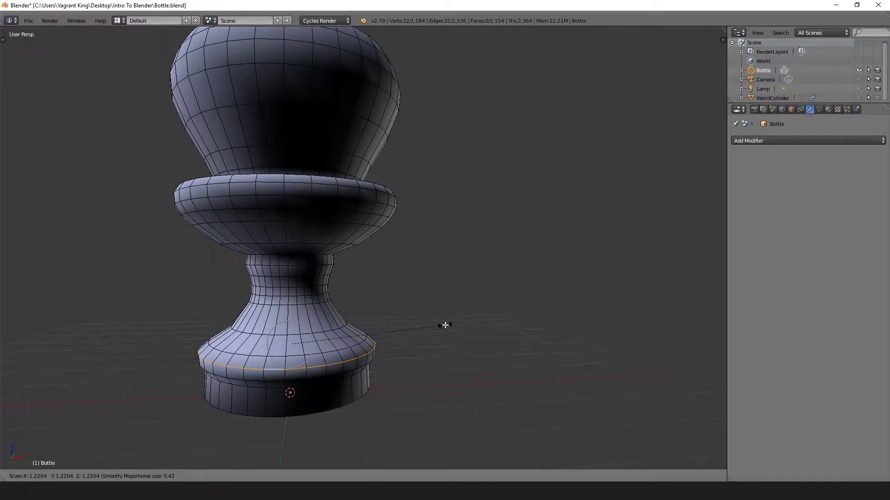
left_click(445, 325)
- Turn off proportional editing and move the edge loop just beneath the base's flared rim up along Z
middle_click_drag(444, 325, 500, 310)
scroll(343, 363, "up", 3)
scroll(375, 401, "down", 3)
scroll(371, 359, "up", 1)
right_click(371, 356, "alt")
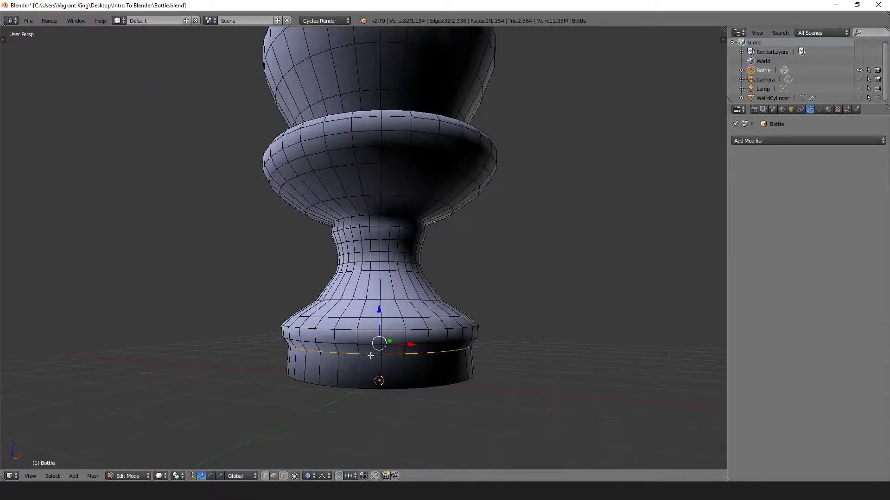
key("o")
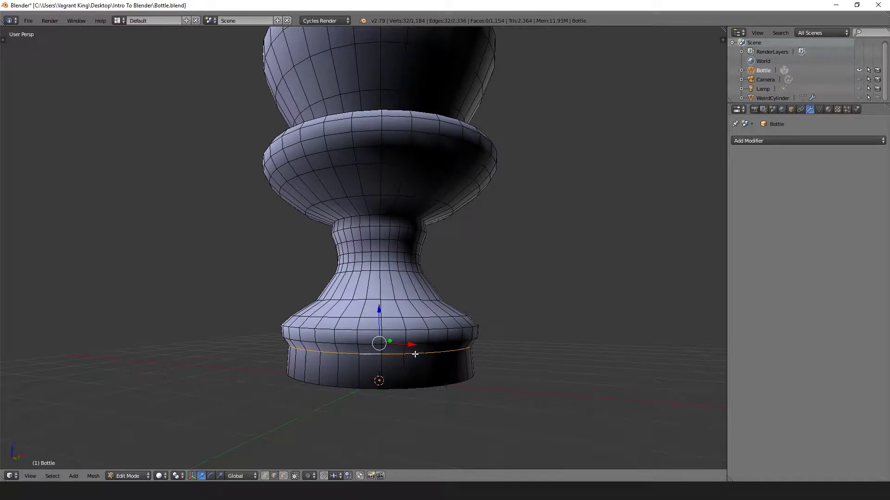
key("g")
key("z")
left_click(427, 344)
- Select the bottle's bottom face in face select mode and turn on snapping
scroll(432, 310, "down", 3)
middle_click_drag(439, 258, 458, 220)
scroll(459, 215, "up", 4)
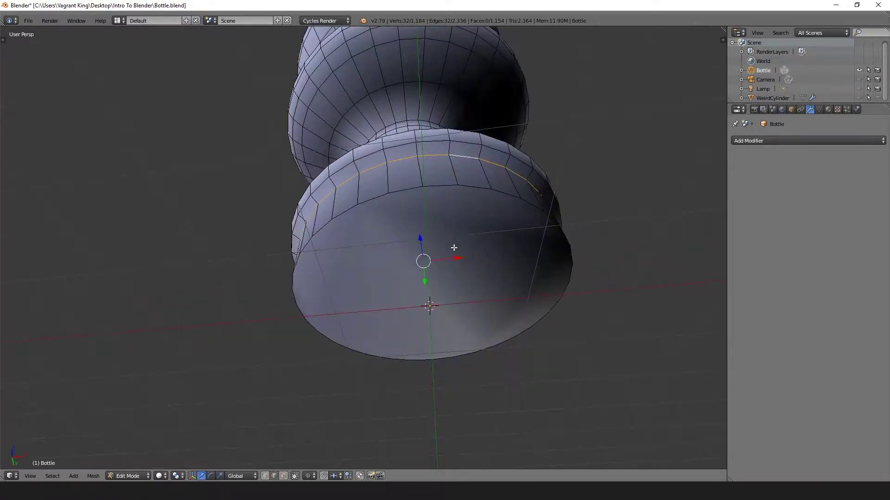
key("ctrl+Tab")
left_click(385, 285)
middle_click_drag(473, 240, 471, 213)
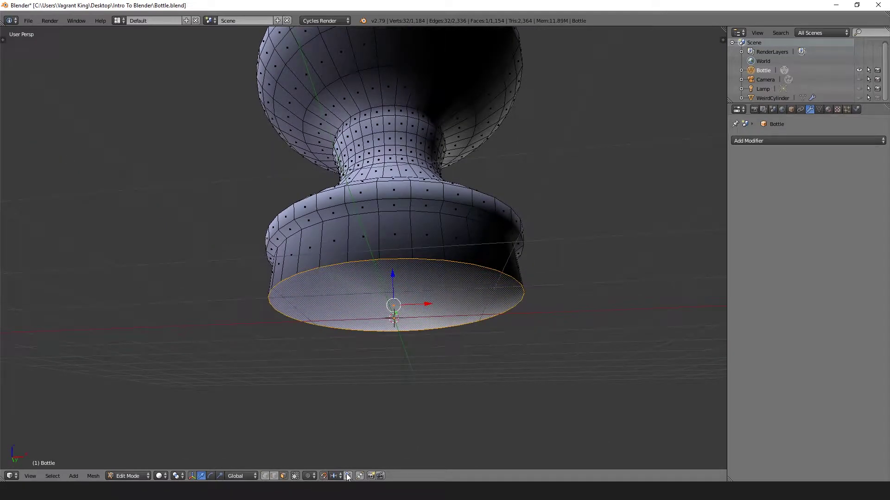
- Try moving the bottom face down along Z towards the grid line, and undo the move
mouse_move(393, 279)
left_mouse_down()
mouse_move(390, 344)
mouse_move(385, 293)
left_mouse_up()
middle_click_drag(386, 293, 370, 314)
key("KP_1")
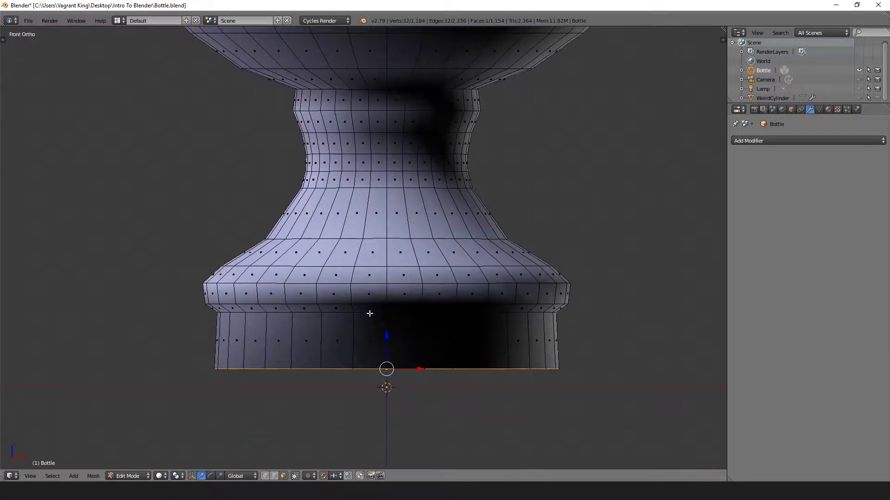
mouse_move(389, 340)
left_mouse_down()
mouse_move(389, 360)
mouse_move(390, 350)
left_mouse_up()
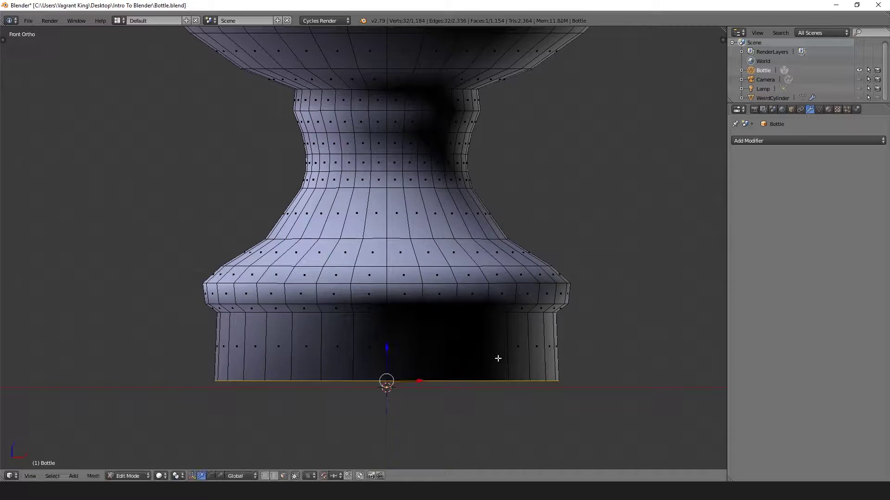
key("ctrl+z")
- Snap the 3D cursor to the selected bottom face of the bottle
key("Tab")
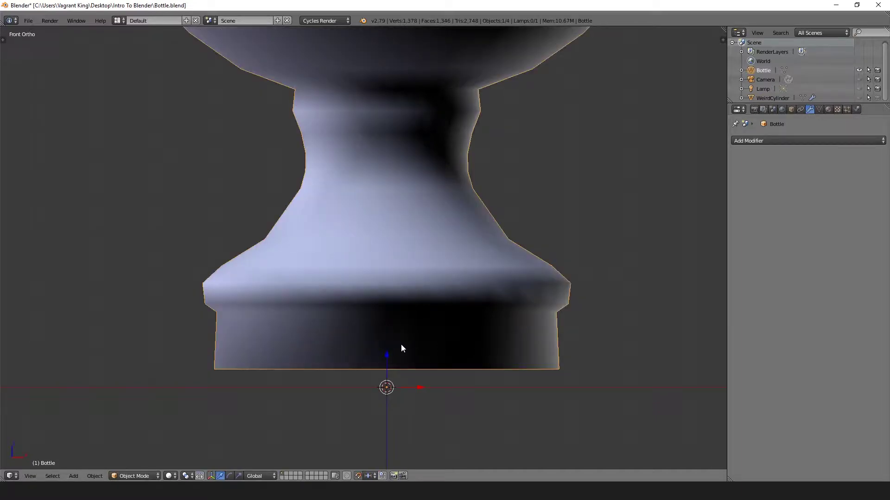
key("Tab")
middle_click_drag(386, 388, 381, 326)
middle_click_drag(402, 221, 374, 235)
key("ctrl+Tab")
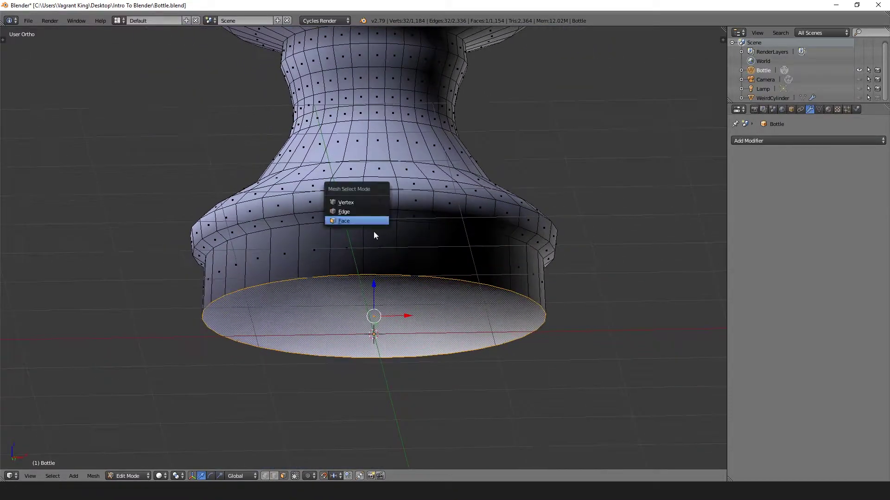
left_click(357, 222)
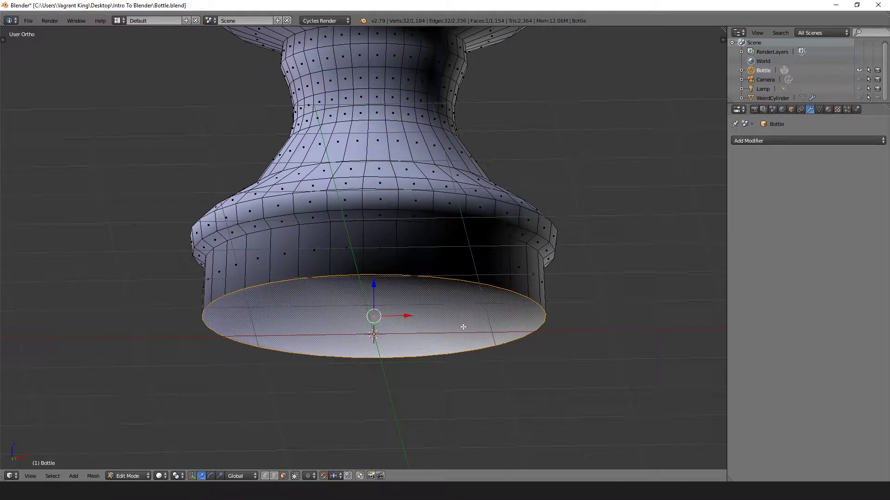
key("shift+s")
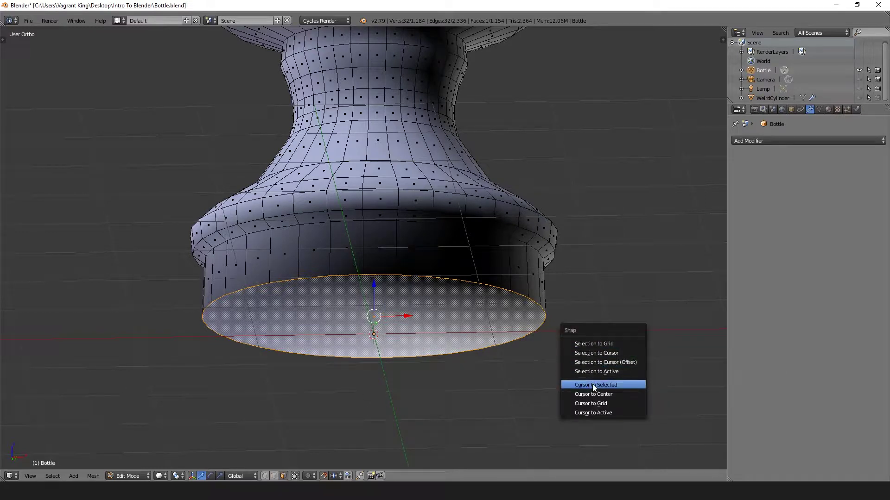
left_click(610, 385)
- Set the bottle's origin to the 3D cursor in Object Mode
key("Tab")
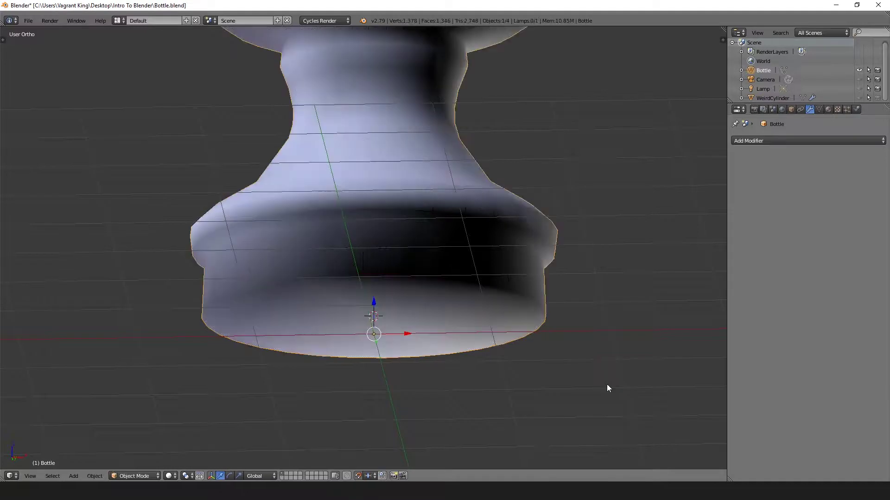
key("ctrl+shift+alt+c")
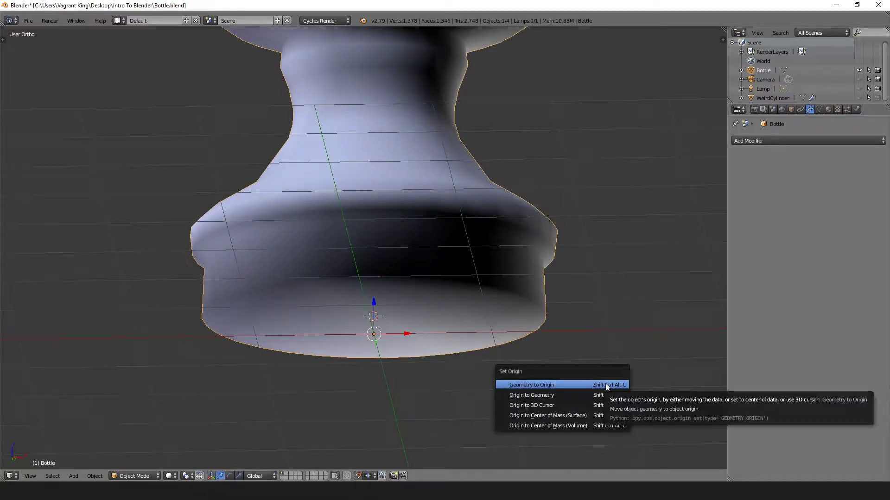
left_click(545, 406)
- Move the bottle down along Z until its base rests on the grid floor, and turn off snapping
scroll(379, 341, "down", 2)
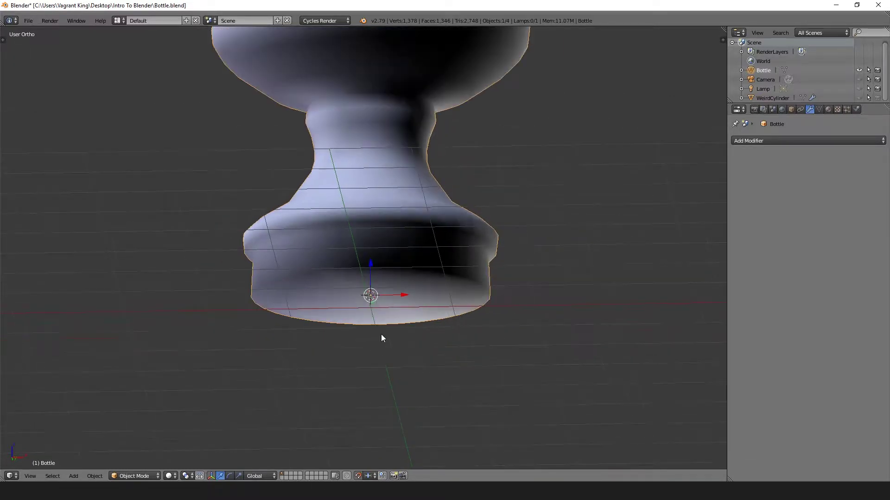
middle_click_drag(381, 338, 384, 343)
key("KP_1")
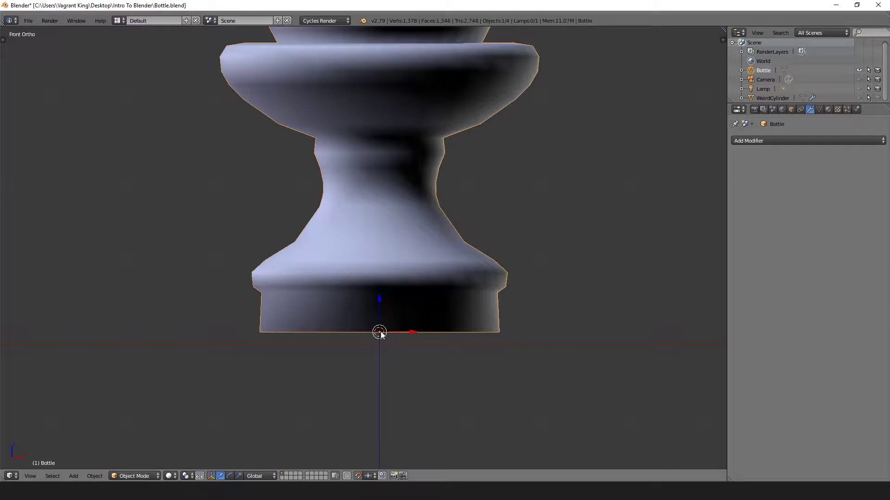
left_click_drag(380, 298, 380, 321)
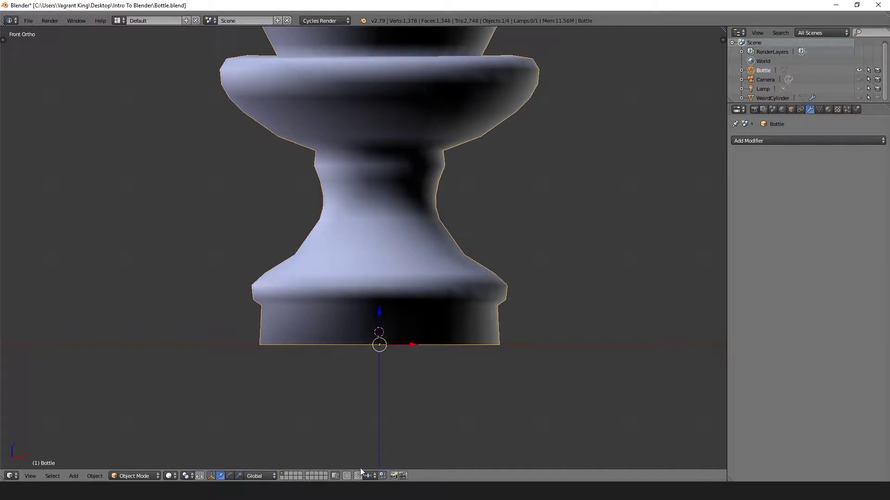
- Apply the bottle's location, followed by its rotation and scale
key("alt+a")
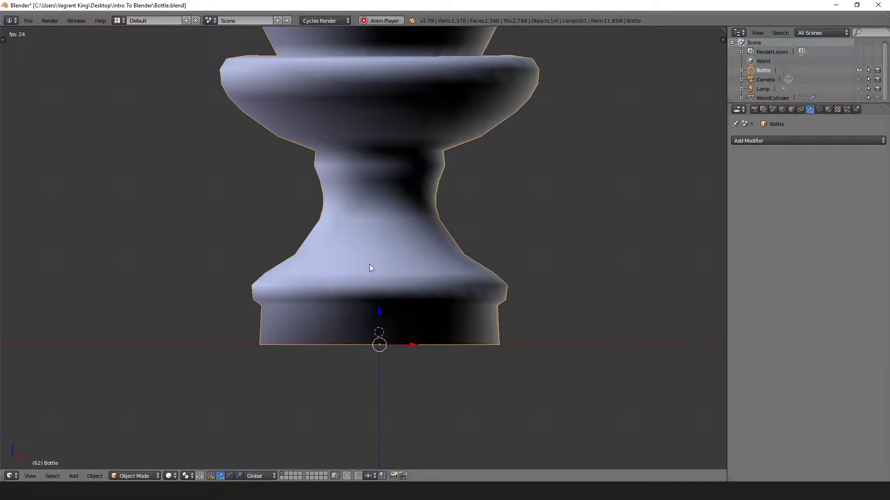
key("ctrl+a")
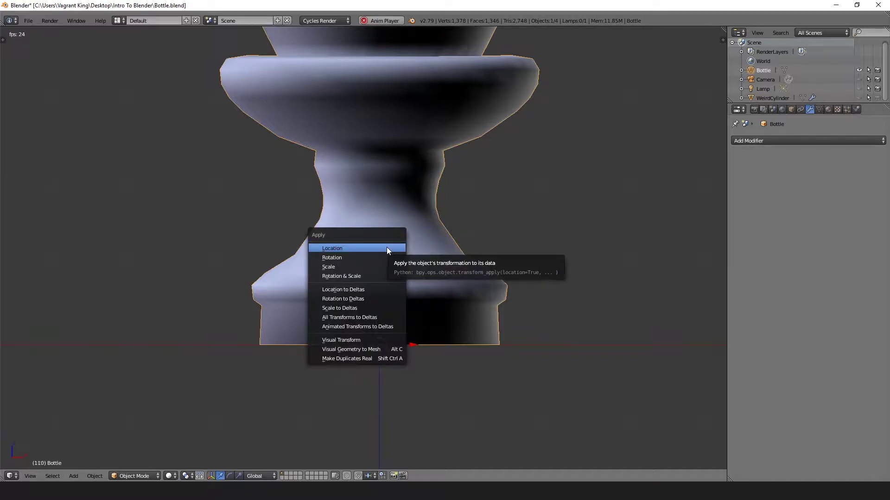
left_click(324, 251)
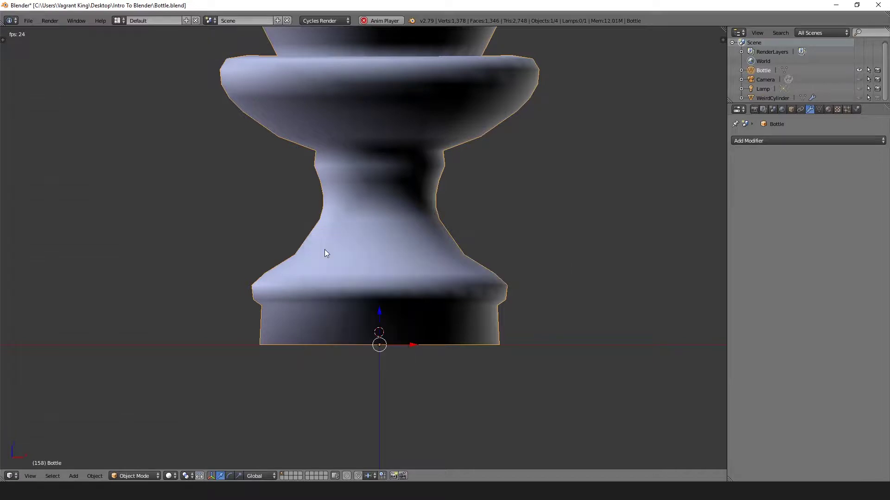
key("ctrl+a")
left_click(303, 277)
- Start the Screencast Keys display in the 3D view
key("n")
scroll(676, 255, "down", 10)
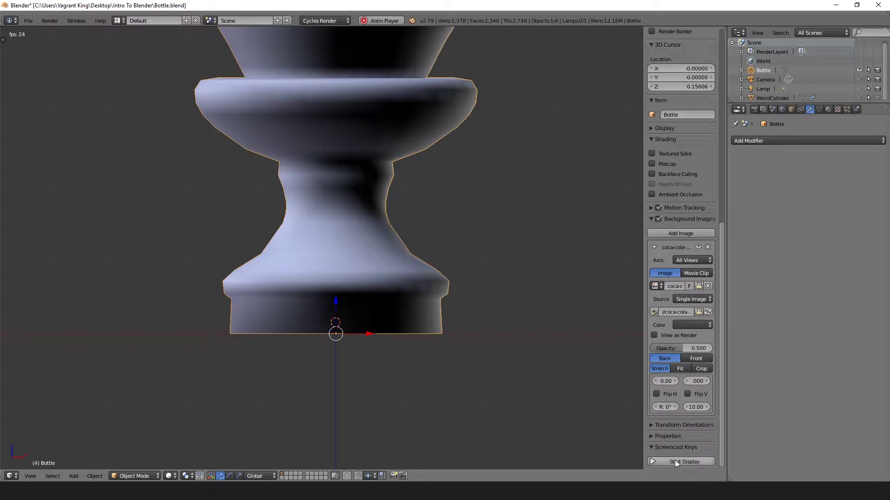
left_click(675, 462)
scroll(681, 394, "up", 10)
key("n")
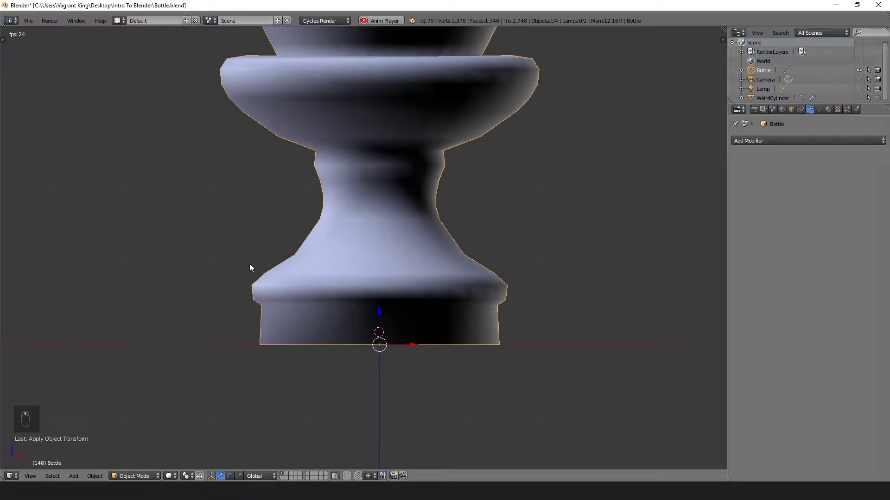
- Apply the bottle object's rotation
key("ctrl+b")
right_click(191, 269)
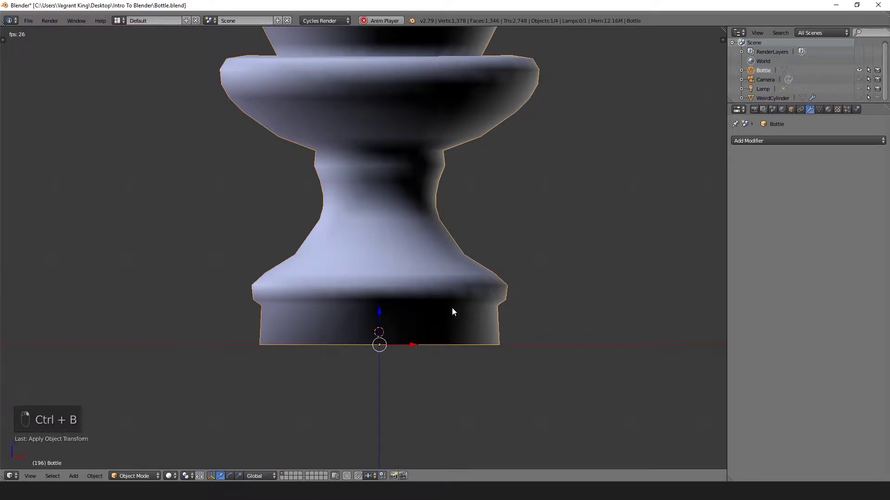
key("ctrl+a")
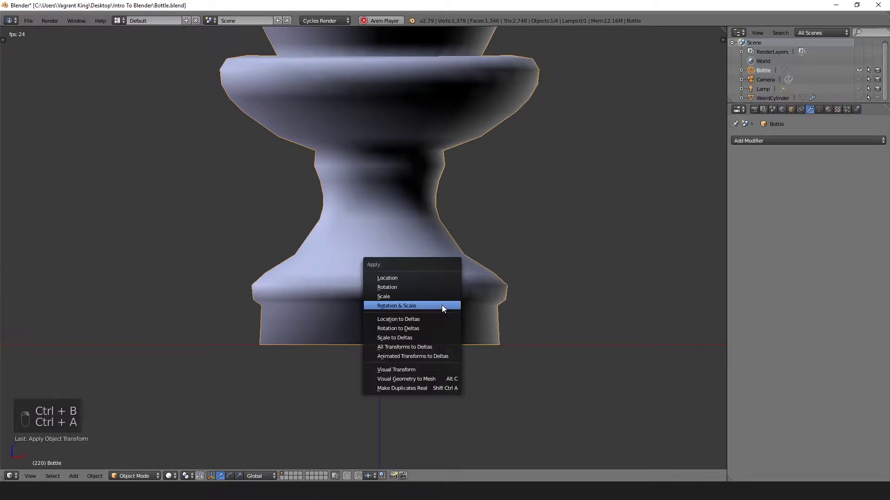
left_click(401, 287)
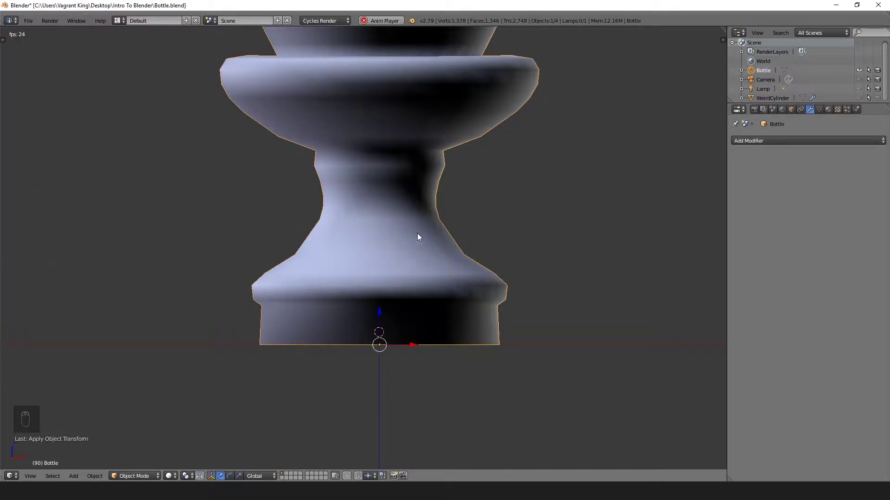
- In Edit Mode with edge selection, select the bottle's edge loop just below the waist and slide it down along the flare
key("Tab")
left_click(381, 221, "ctrl+alt")
key("ctrl+Tab")
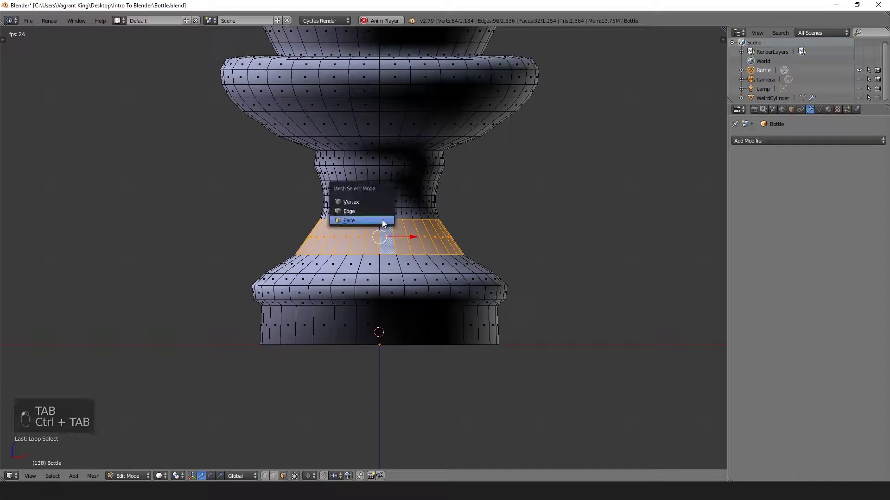
left_click(387, 216)
left_click(451, 227, "alt")
key("g")
key("g")
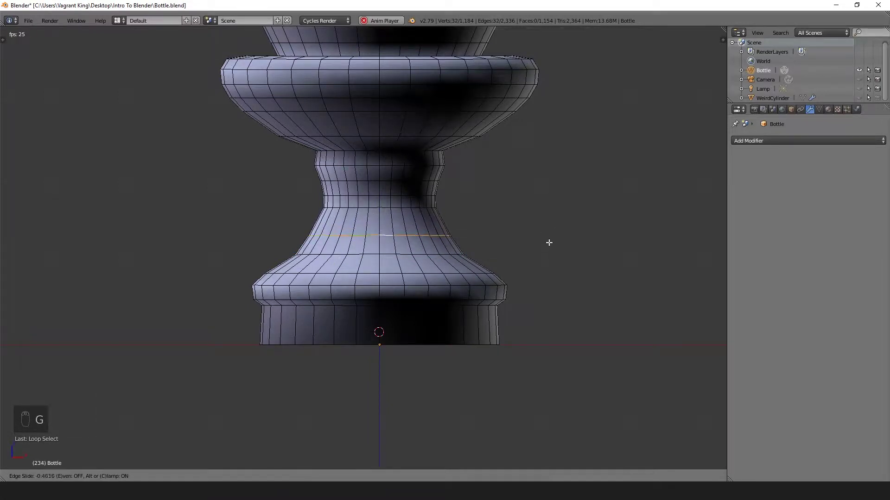
left_click(550, 242)
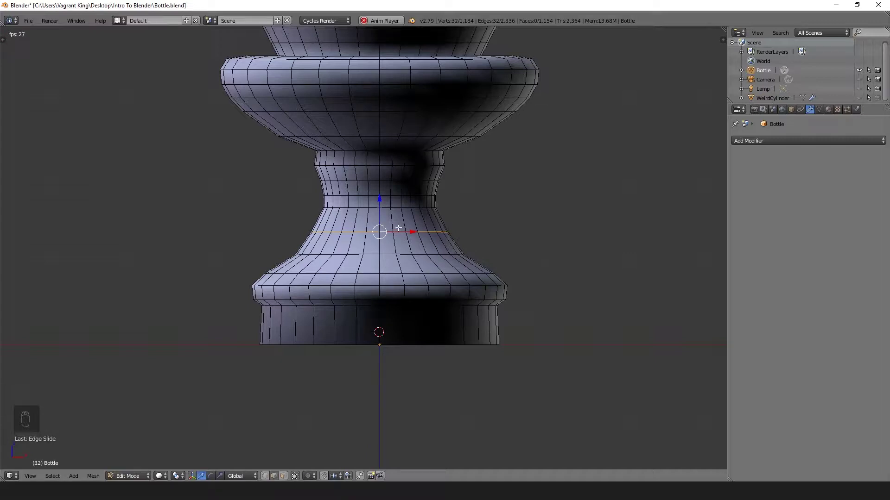
key("ctrl+r")
scroll(407, 225, "up", 3)
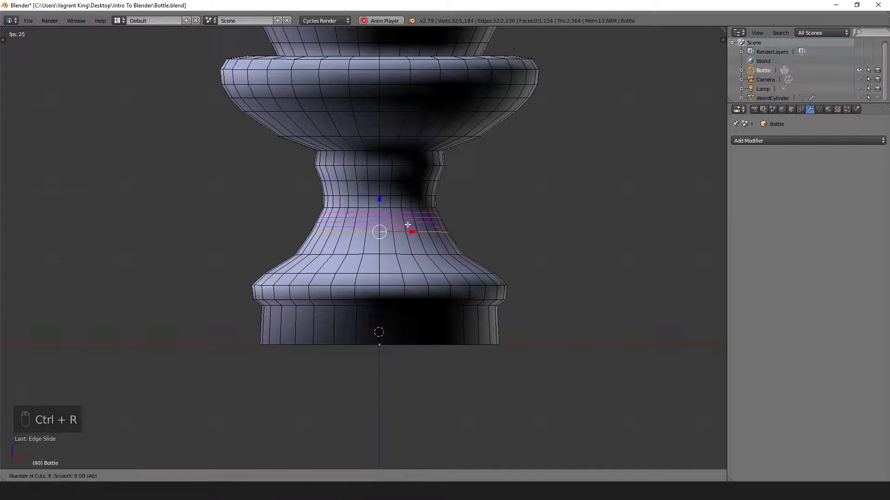
scroll(406, 225, "up", 1)
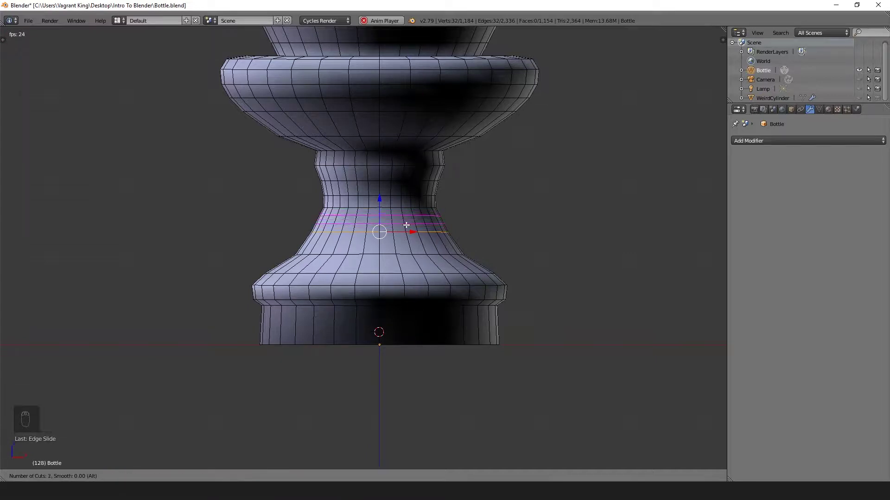
scroll(405, 226, "down", 5)
scroll(406, 226, "up", 4)
scroll(405, 227, "down", 5)
right_click(500, 217)
- Bevel the edge loop around the widest part of the base's rim with 2 segments
scroll(507, 236, "down", 4)
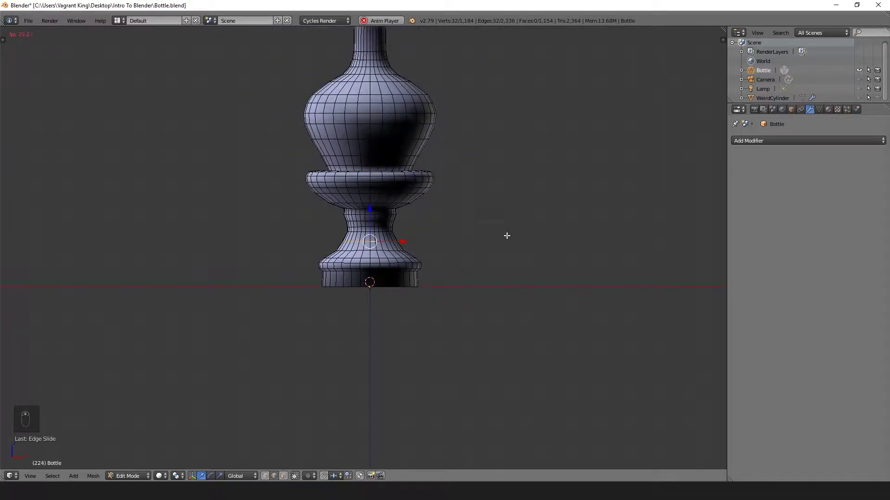
middle_click_drag(484, 210, 445, 211)
scroll(458, 274, "up", 1)
scroll(461, 277, "up", 2)
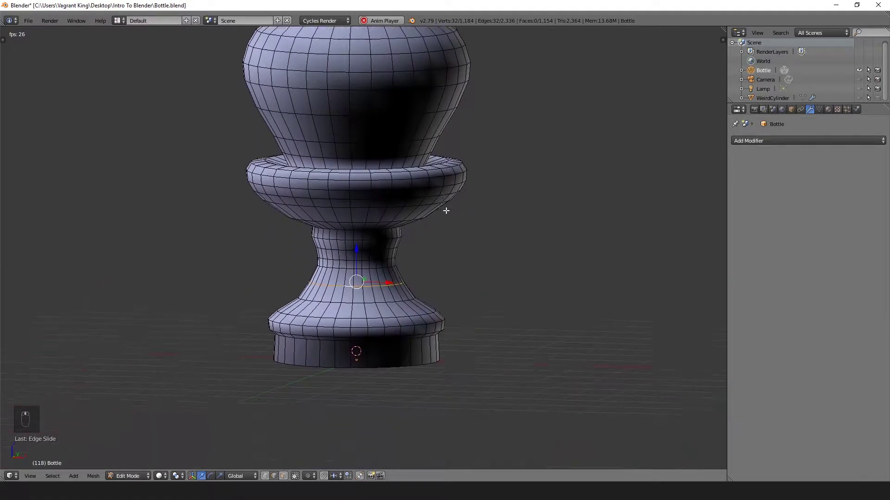
scroll(444, 212, "up", 3)
right_click(279, 383, "alt")
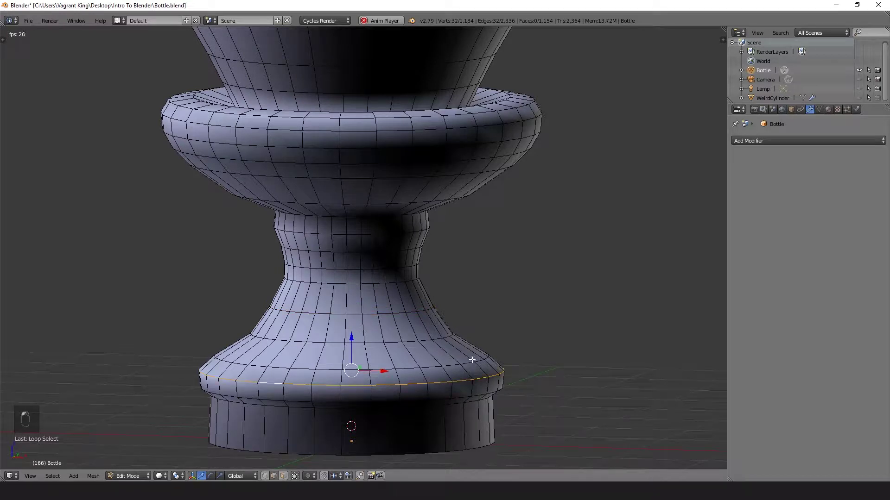
key("ctrl+b")
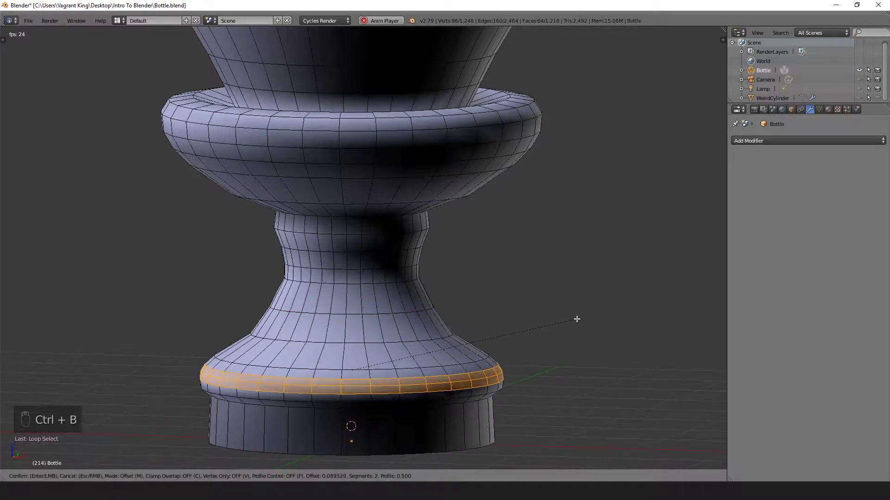
left_click(574, 321)
- Bevel the edge loop on the underside of the base's rim with a single segment
right_click(274, 400, "alt")
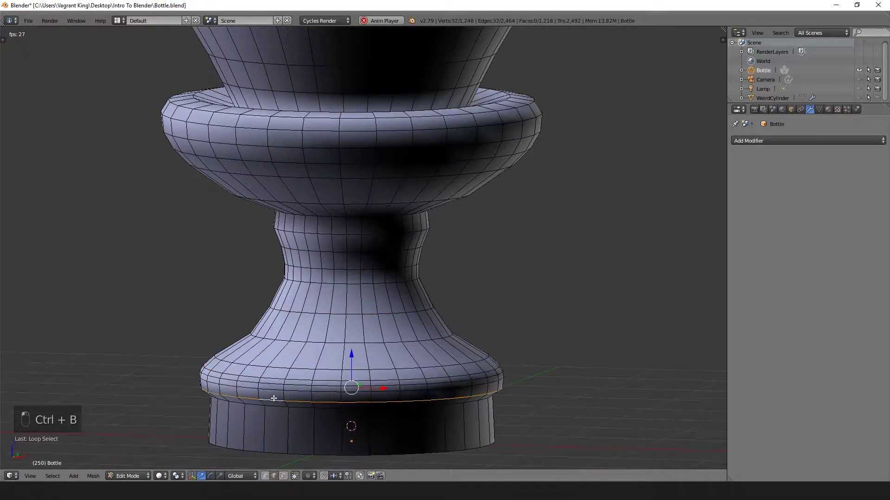
key("ctrl+b")
left_click(572, 351)
scroll(370, 339, "down", 1)
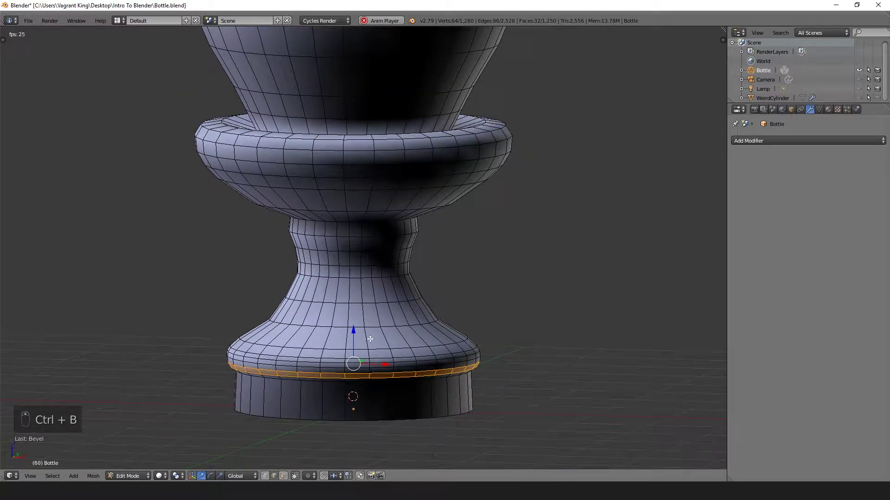
- Bevel the upper waist's protruding edge loop below the bowl with a single segment
right_click(325, 240, "alt")
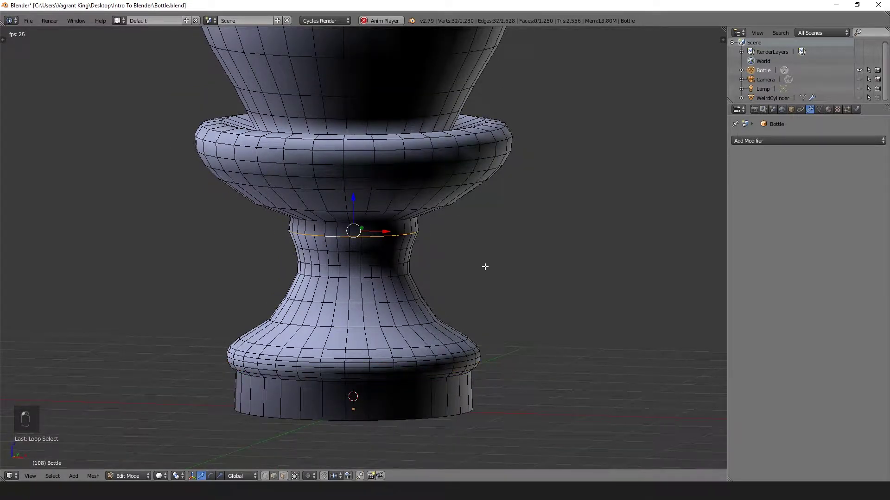
key("ctrl+b")
left_click(408, 239)
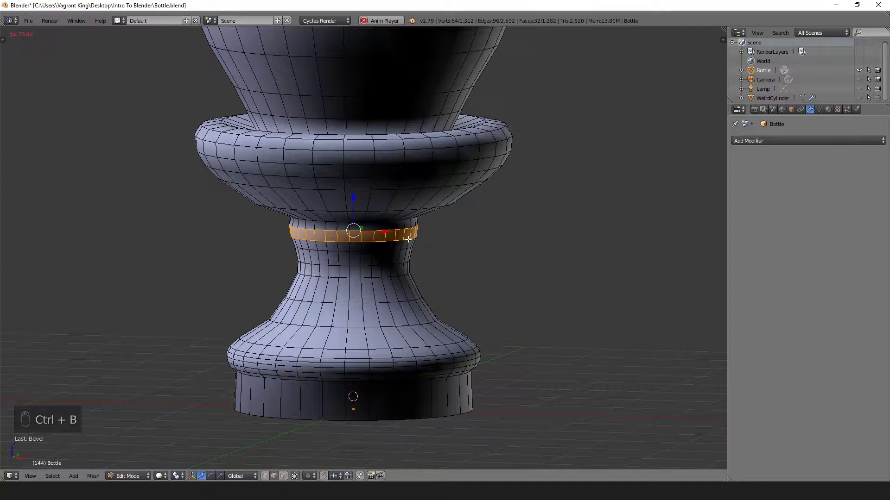
- Turn on proportional editing and scale down the edge loop where the waist meets the bowl
right_click(340, 222, "alt")
key("o")
key("s")
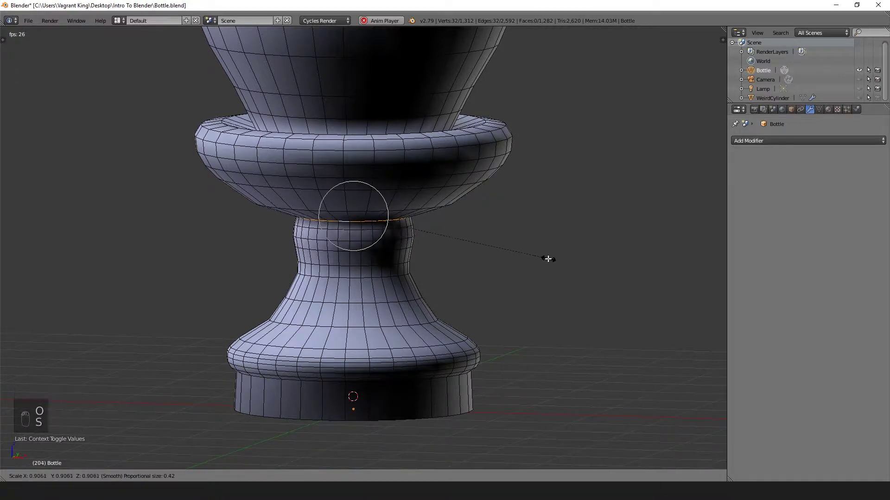
scroll(536, 257, "down", 5)
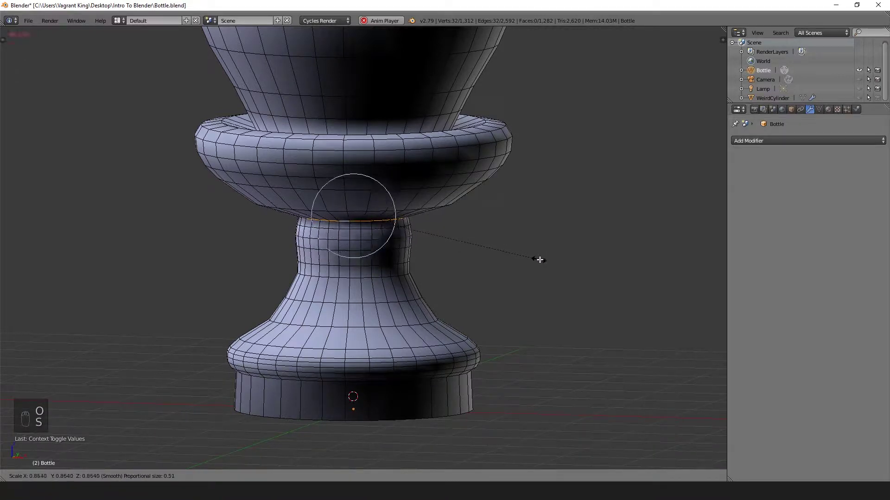
left_click(549, 262)
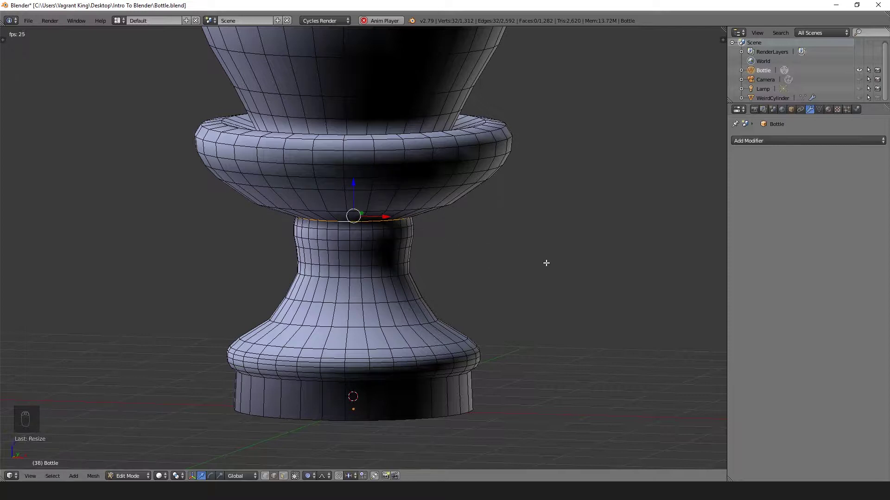
- Slide the lower waist's edge loop down and shrink it to about 0.76 with a proportional size of about 0.91
right_click(358, 280, "alt")
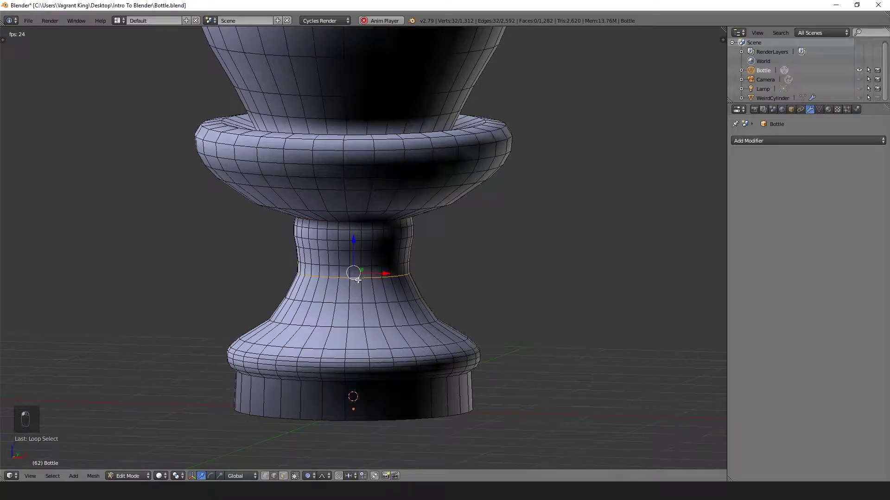
key("g")
key("g")
left_click(603, 284)
key("s")
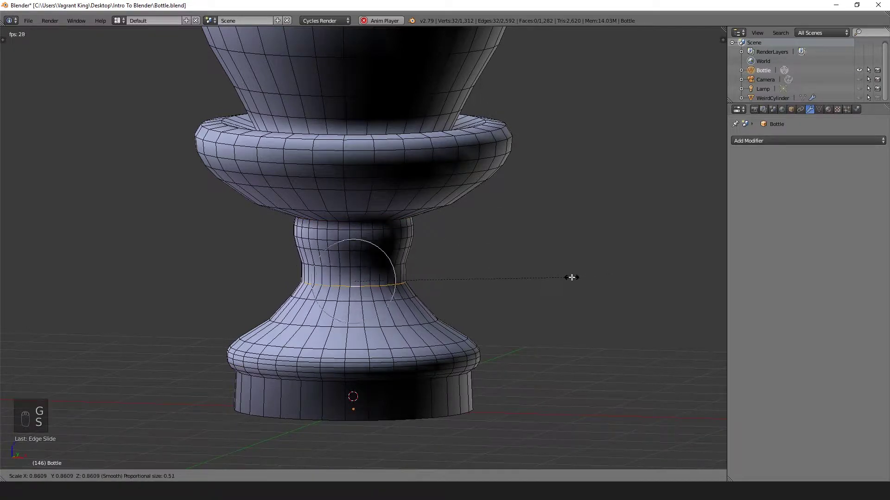
scroll(526, 282, "down", 6)
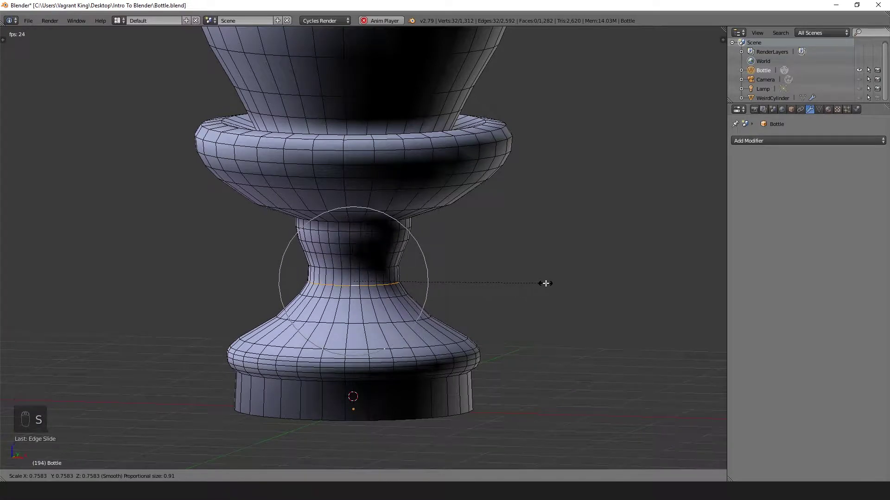
left_click(547, 285)
- Disable proportional editing and leave Edit Mode
scroll(542, 294, "down", 3)
scroll(519, 274, "up", 7)
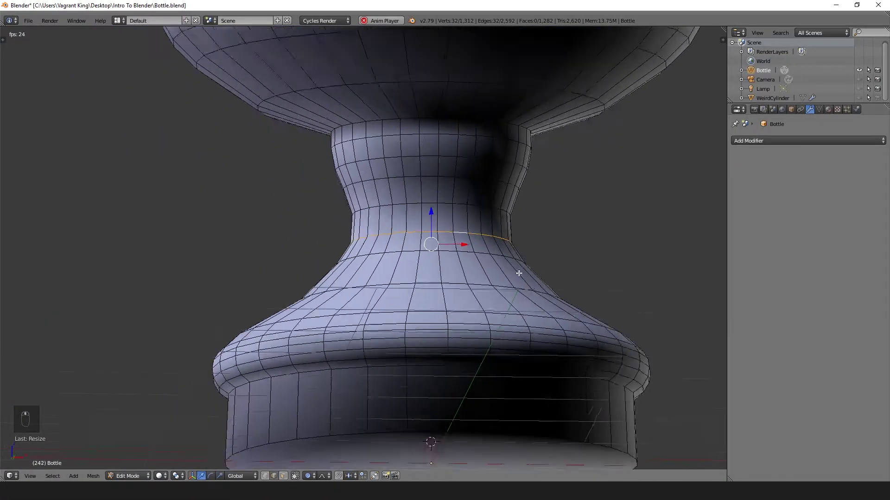
middle_click_drag(519, 273, 489, 295)
scroll(488, 291, "up", 1)
scroll(477, 293, "down", 2)
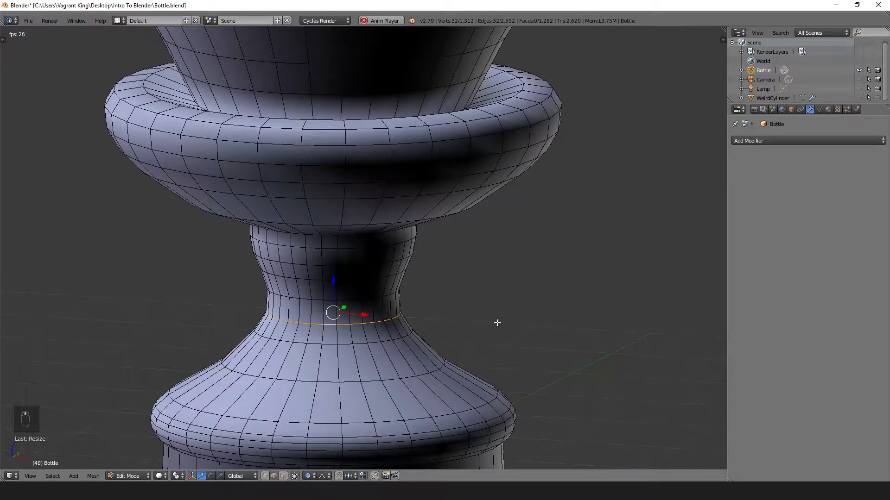
scroll(437, 290, "down", 1)
left_click(308, 477)
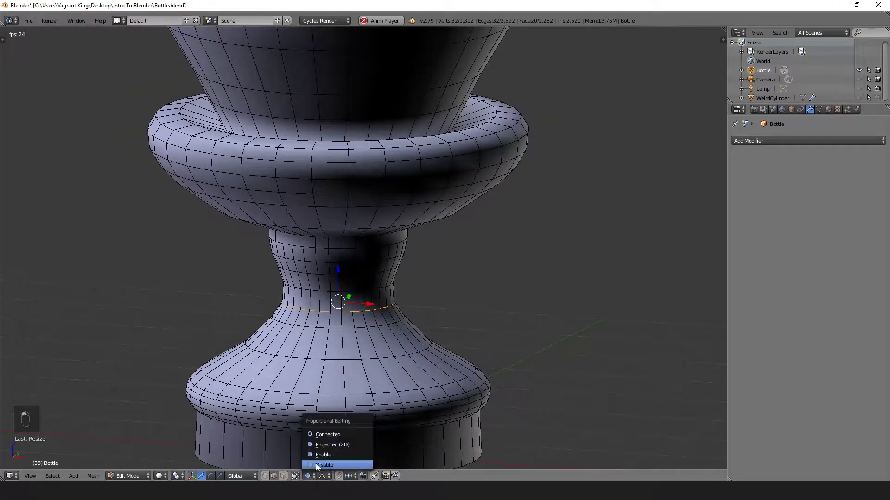
left_click(317, 464)
scroll(390, 320, "down", 2)
key("Tab")
- Examine the whole bottle's silhouette and shading in Object Mode from several angles
scroll(386, 324, "down", 4)
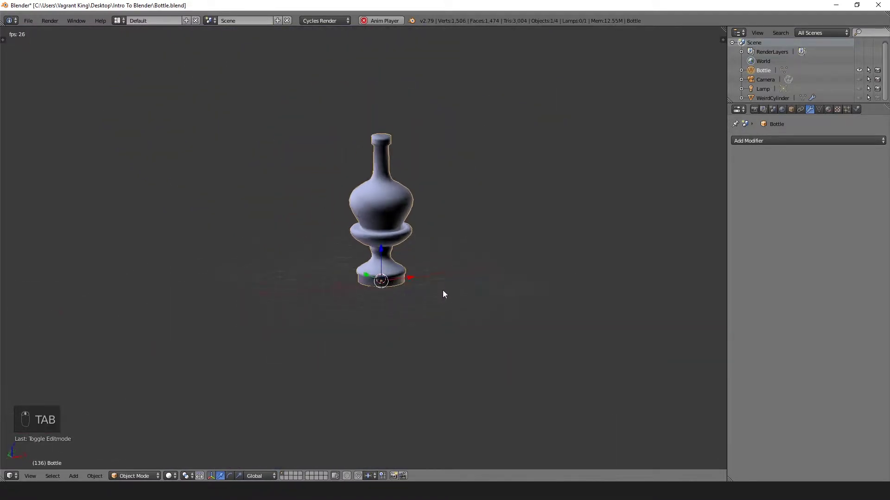
middle_click_drag(443, 290, 406, 266)
scroll(392, 306, "up", 4)
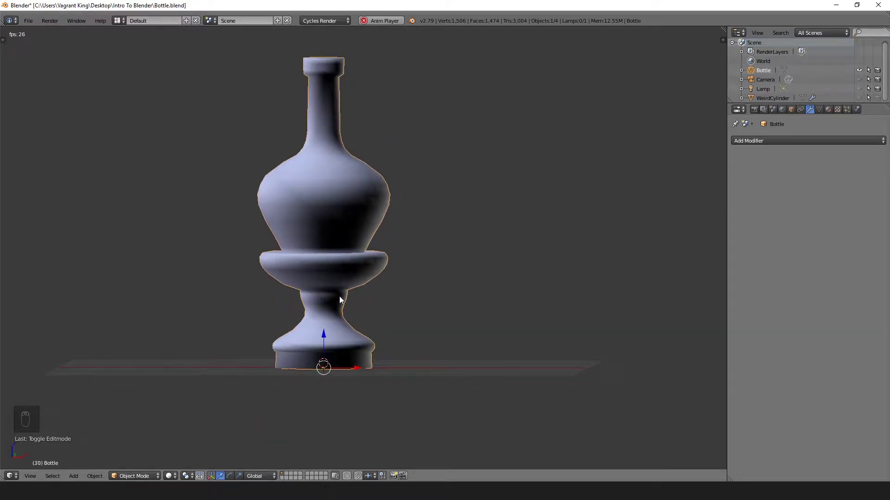
scroll(352, 210, "down", 1)
scroll(351, 210, "up", 3)
mouse_move(363, 215)
middle_mouse_down()
mouse_move(332, 252)
mouse_move(387, 210)
mouse_move(361, 232)
middle_mouse_up()
scroll(329, 244, "down", 5)
key("z")
key("z")
key("KP_5")
- Return to Edit Mode with face selection and select the cap face on top of the bottle's neck
key("Tab")
scroll(352, 225, "up", 4)
scroll(345, 220, "down", 3)
key("ctrl+Tab")
left_click(341, 228)
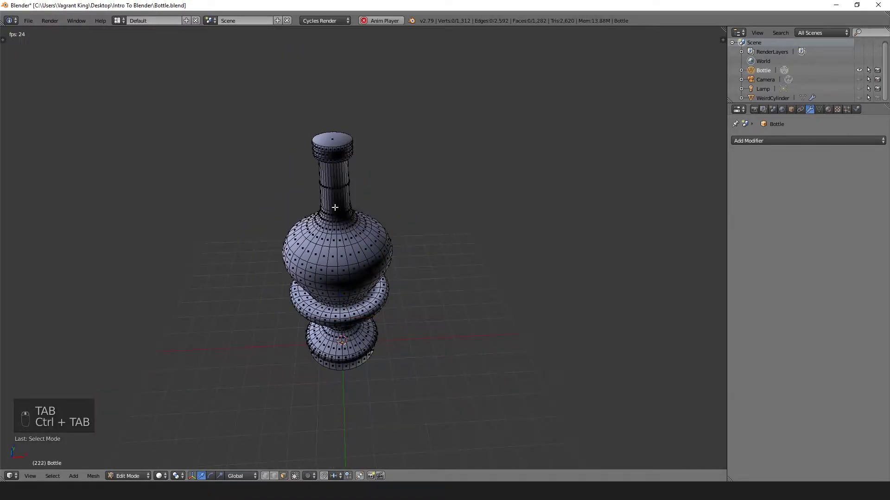
right_click(333, 141)
mouse_move(338, 294)
middle_mouse_down()
mouse_move(360, 210)
mouse_move(348, 295)
middle_mouse_up()
middle_click_drag(343, 289, 323, 279)
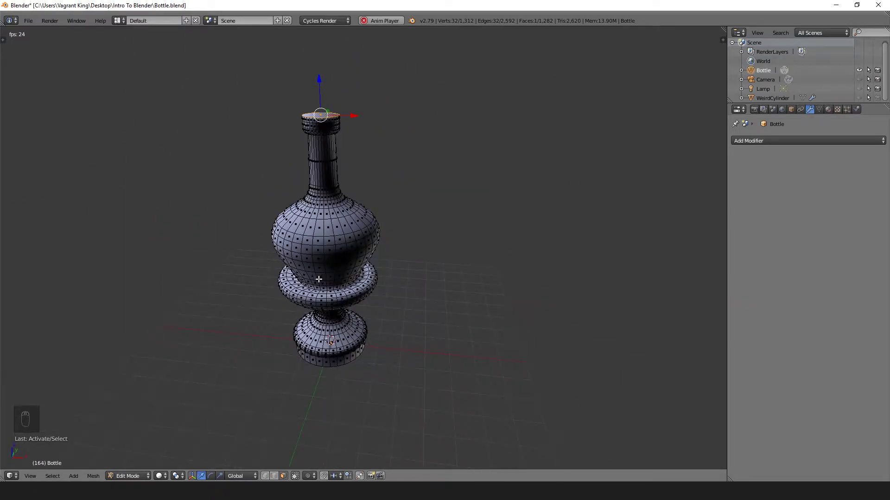
- Try enlarging the edge loop around the bowl's rim in edge selection mode, and undo the change
scroll(319, 279, "up", 4)
scroll(320, 347, "down", 5)
scroll(321, 337, "up", 8)
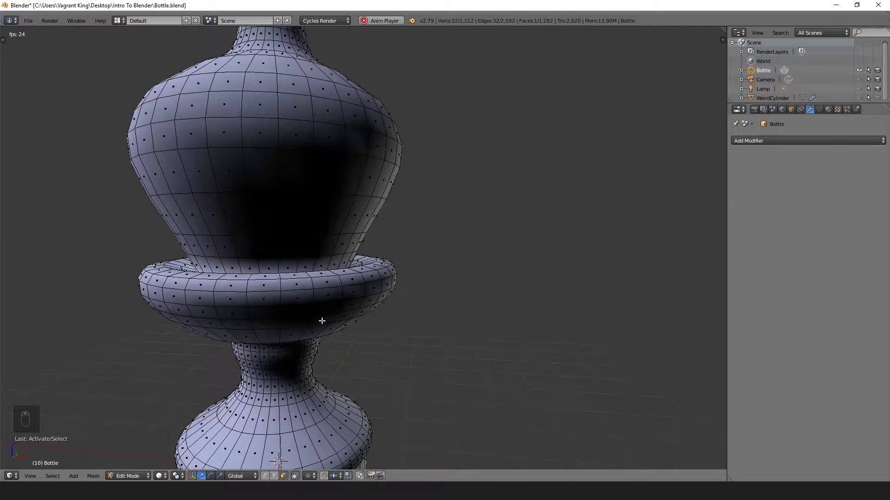
key("ctrl+Tab")
left_click(280, 307)
right_click(298, 298, "alt")
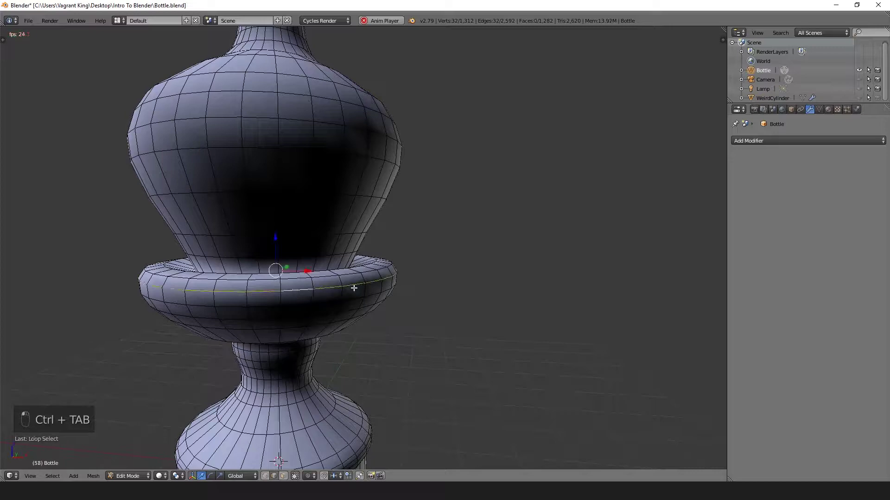
key("s")
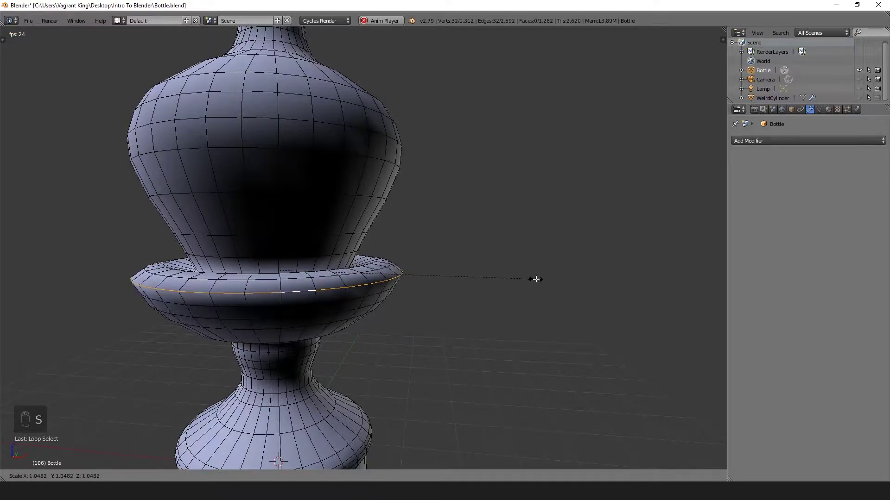
left_click(524, 281)
scroll(524, 281, "down", 4)
key("ctrl+z")
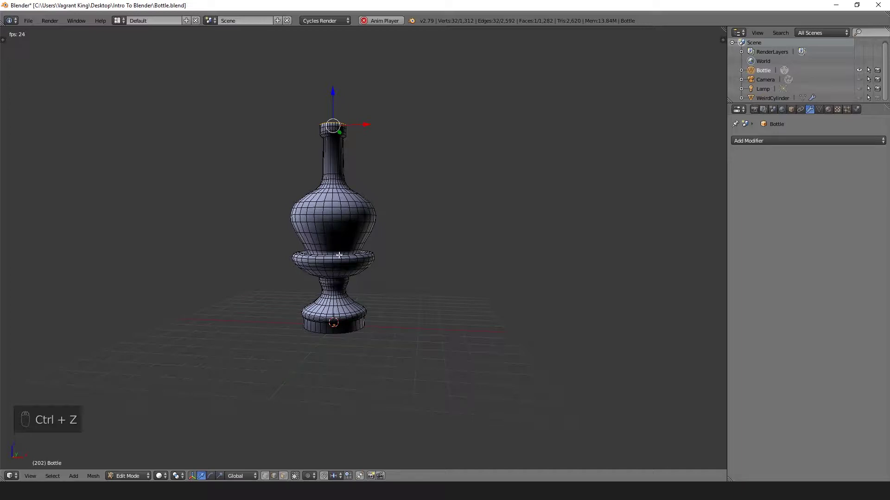
- Delete the selected cap face on top of the neck to open the bottle's mouth
scroll(352, 224, "up", 5)
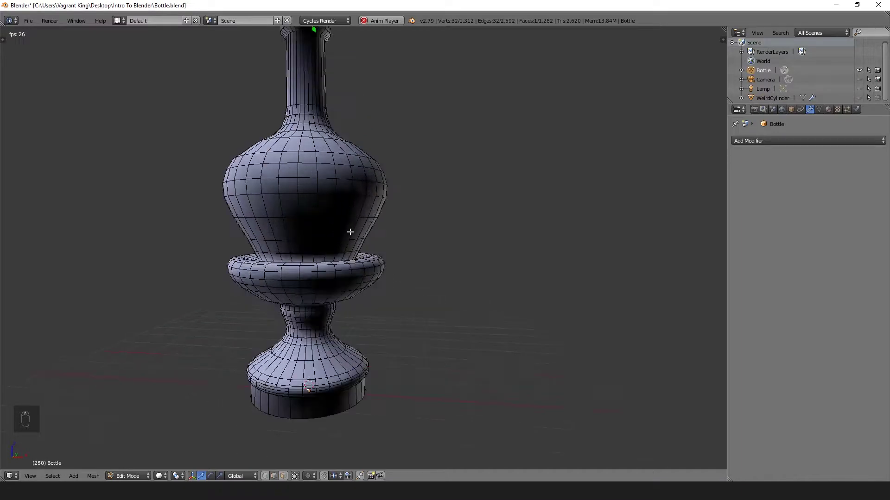
mouse_move(352, 224)
middle_mouse_down()
mouse_move(348, 278)
mouse_move(375, 222)
mouse_move(361, 230)
middle_mouse_up()
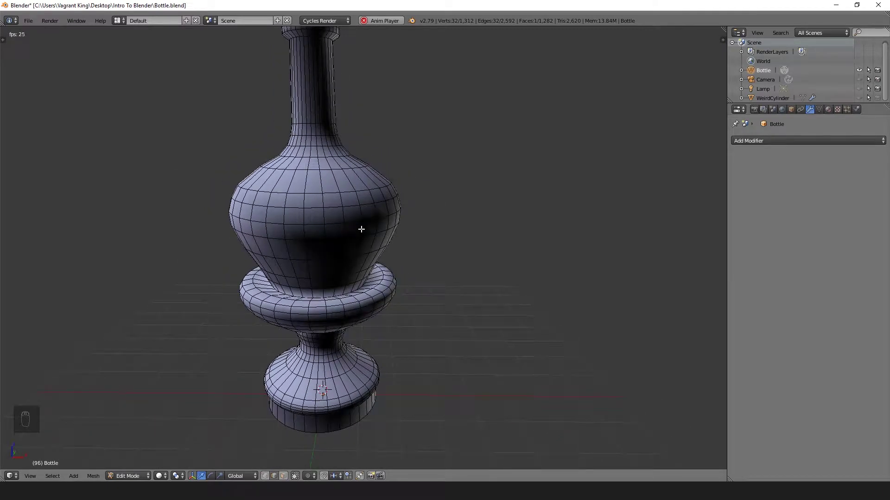
middle_click_drag(321, 159, 351, 274)
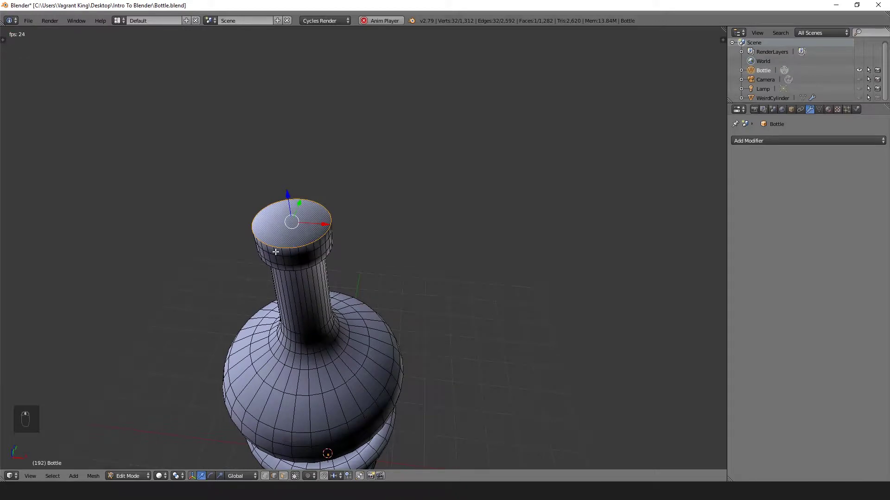
key("x")
key("f")
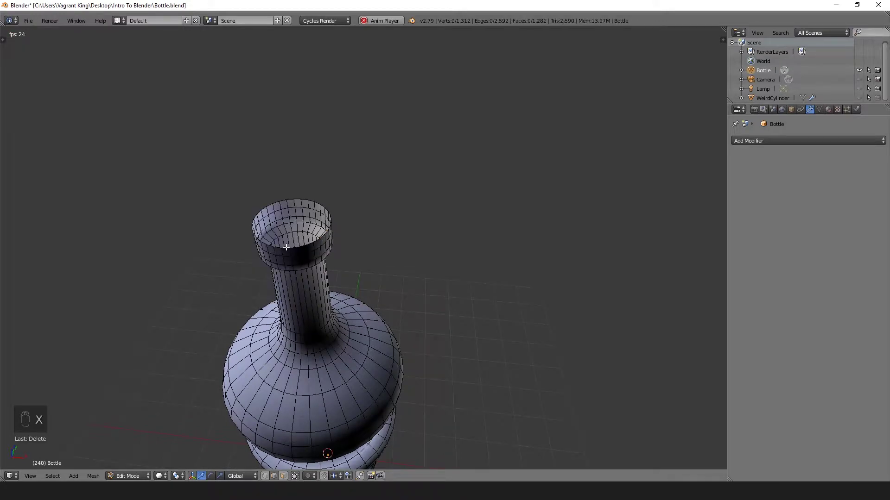
middle_click_drag(285, 248, 267, 171)
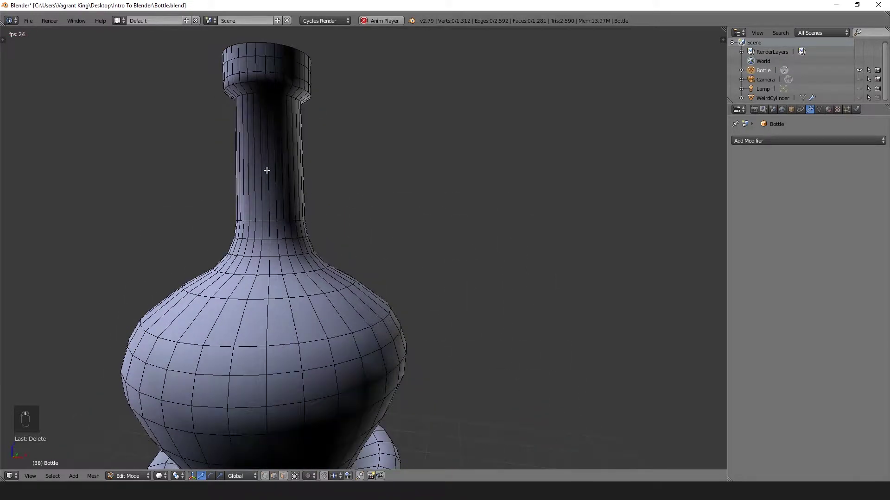
- Show the tool shelf and select the bottle's entire mesh in Edit Mode
scroll(294, 251, "down", 4)
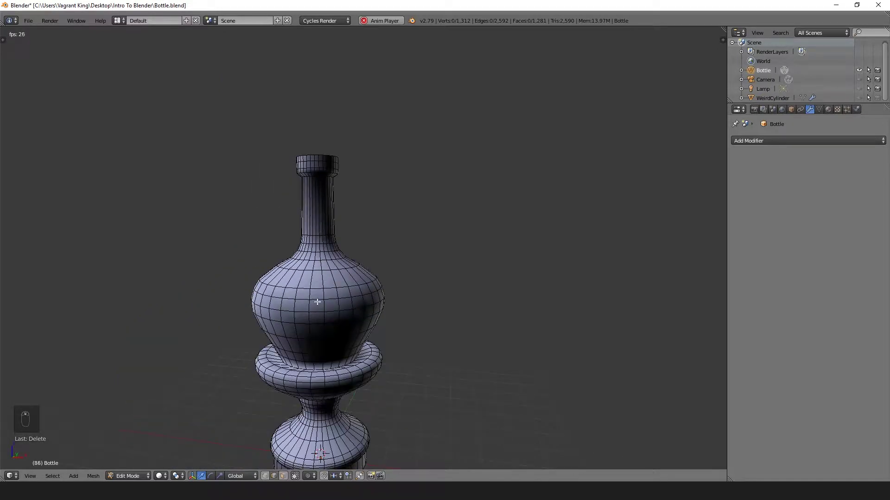
middle_click_drag(309, 414, 278, 237)
middle_click_drag(333, 263, 322, 308)
key("t")
key("a")
scroll(306, 258, "up", 6)
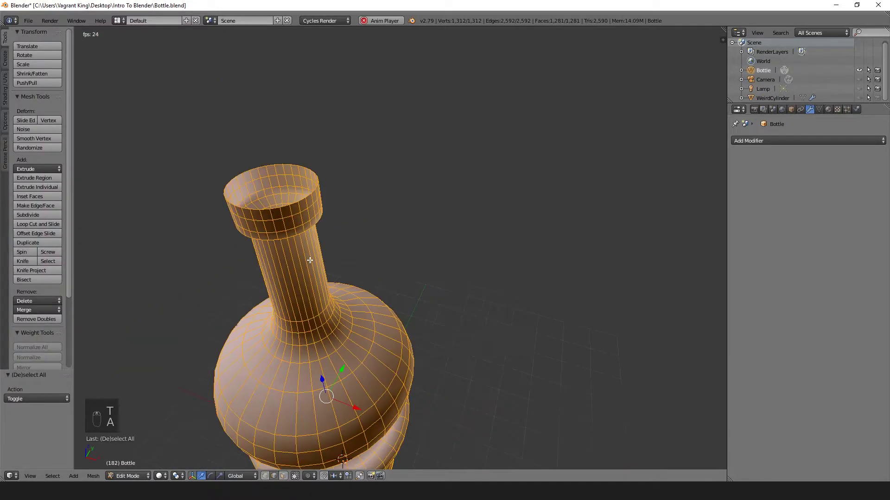
scroll(272, 197, "down", 5)
middle_click_drag(231, 193, 274, 199)
scroll(280, 208, "up", 4)
middle_click_drag(202, 172, 204, 191)
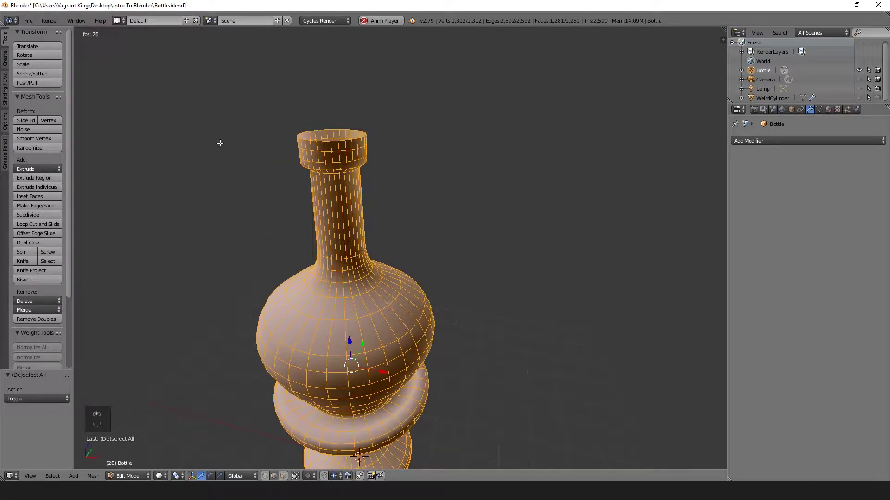
scroll(305, 181, "down", 4)
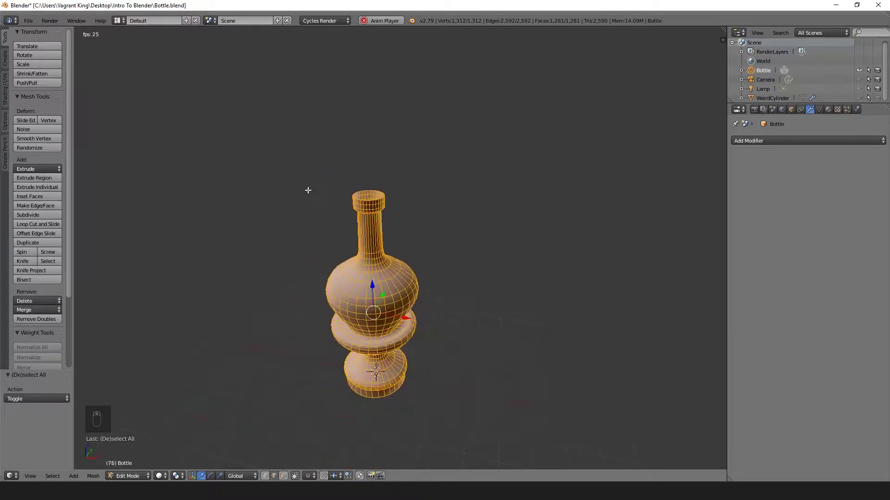
- Look through the Extrude options, including Region (Vertex Normals), without applying any of them
left_click(25, 170)
key("t")
key("t")
key("t")
key("t")
key("t")
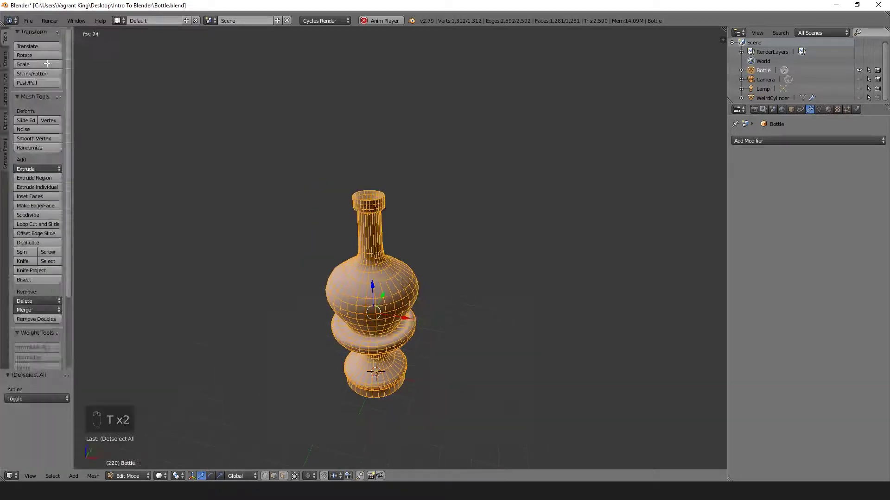
left_click(37, 169)
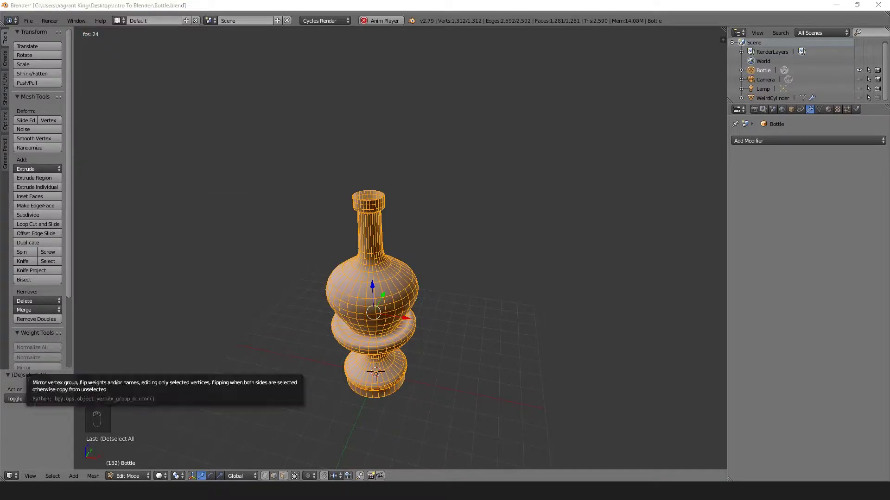
left_click(31, 169)
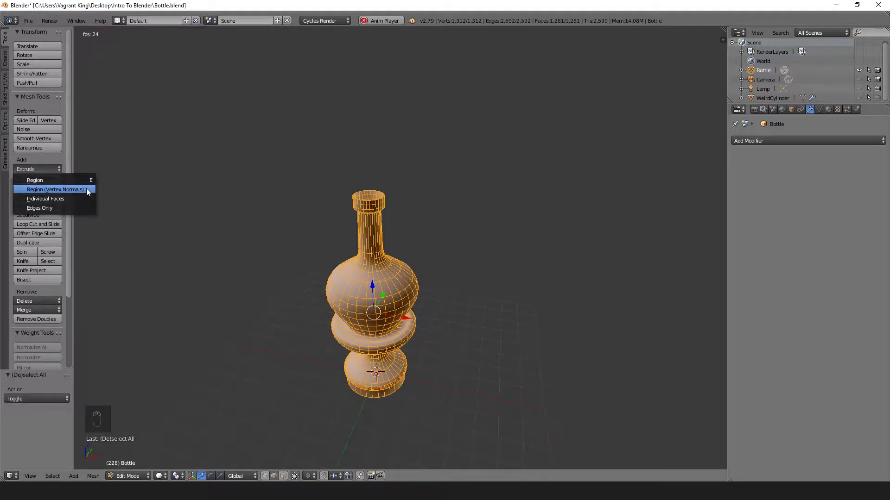
- Show the view properties and turn on the vertex normals overlay for the whole selected mesh
scroll(285, 185, "up", 4)
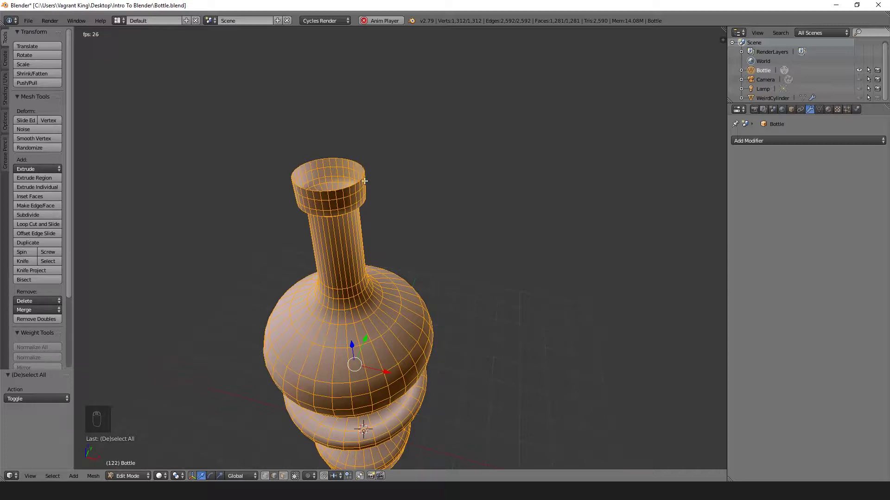
scroll(324, 169, "up", 2)
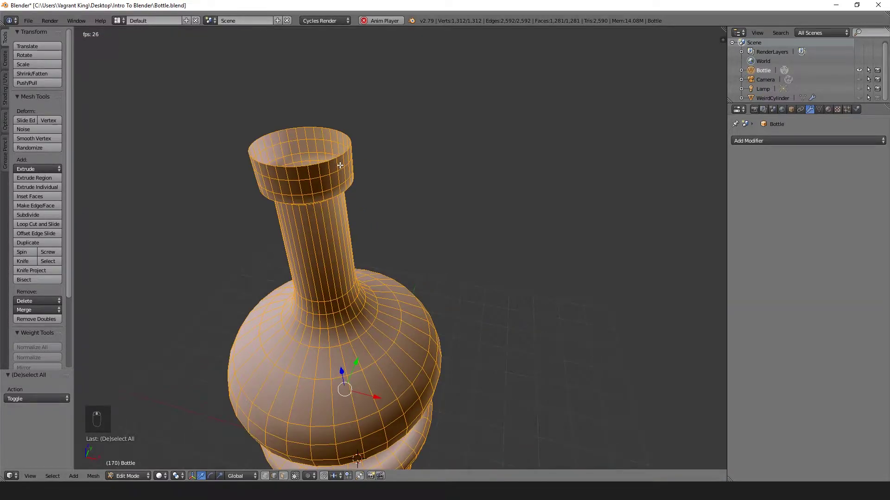
key("a")
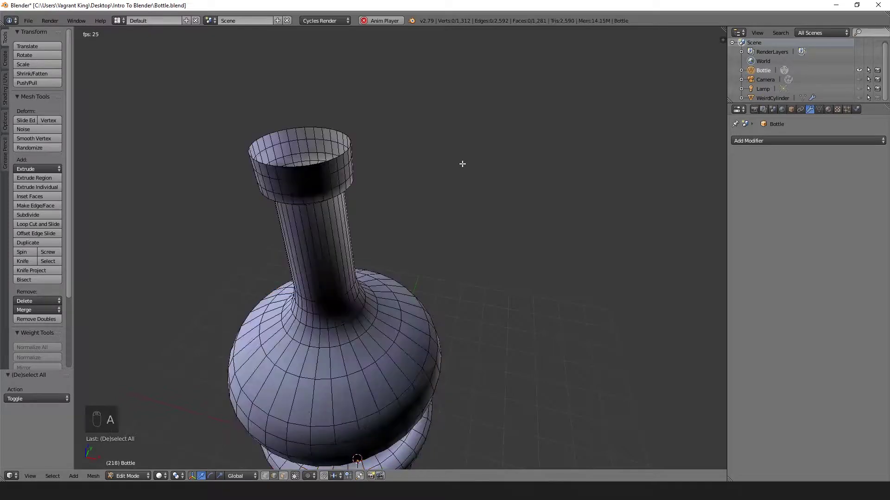
key("n")
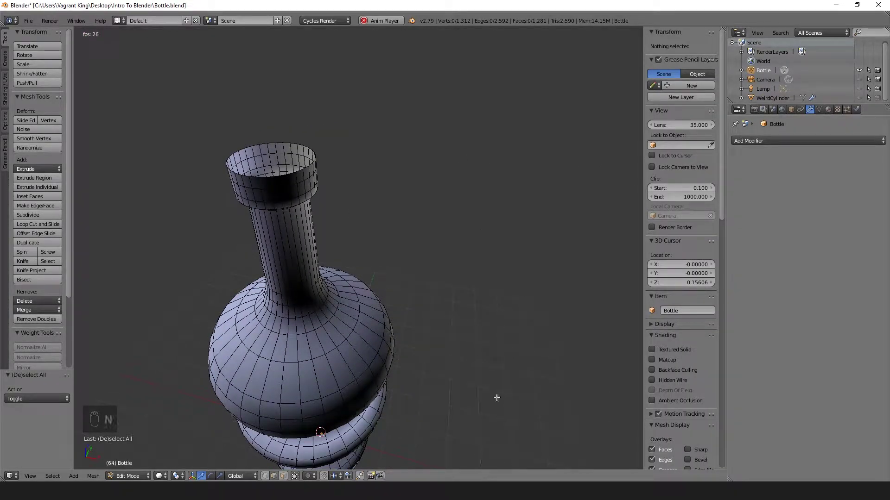
scroll(690, 269, "down", 3)
key("a")
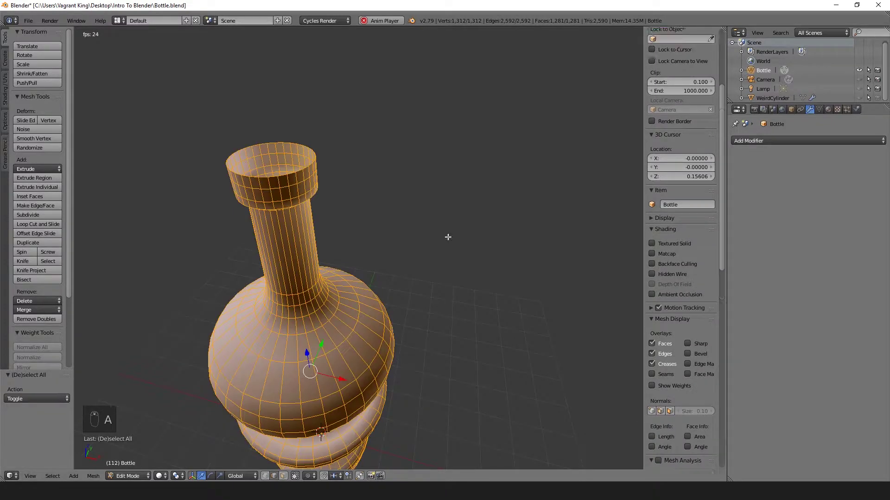
scroll(666, 218, "down", 10)
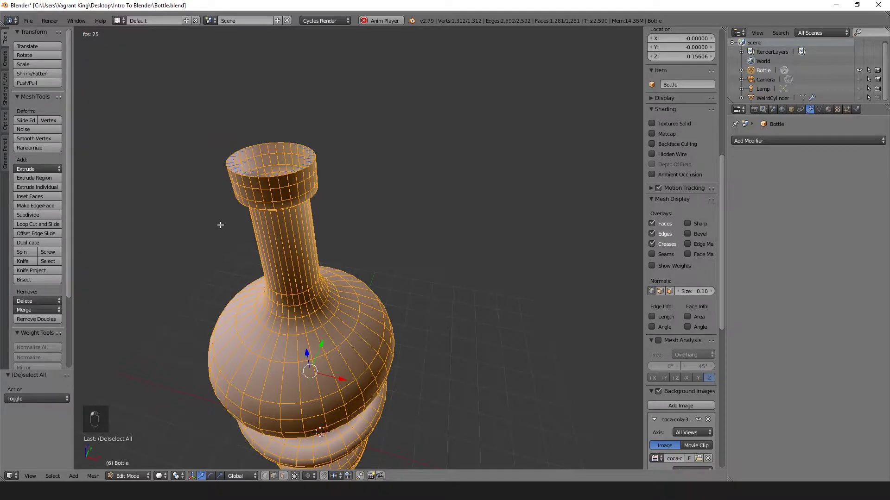
- Deselect the mesh and examine the normals' direction inside the bottle's mouth and around its outer surface
scroll(218, 220, "up", 6)
key("a")
middle_click_drag(235, 227, 256, 236)
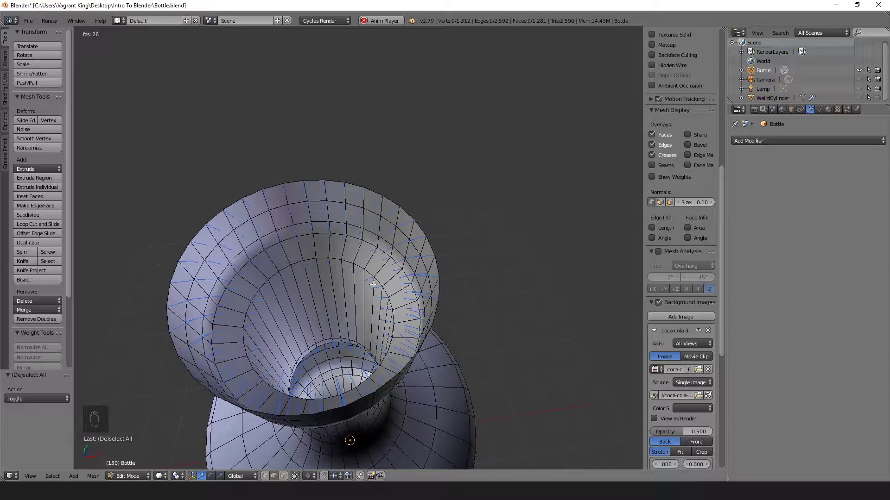
scroll(342, 339, "down", 8)
scroll(354, 320, "up", 7)
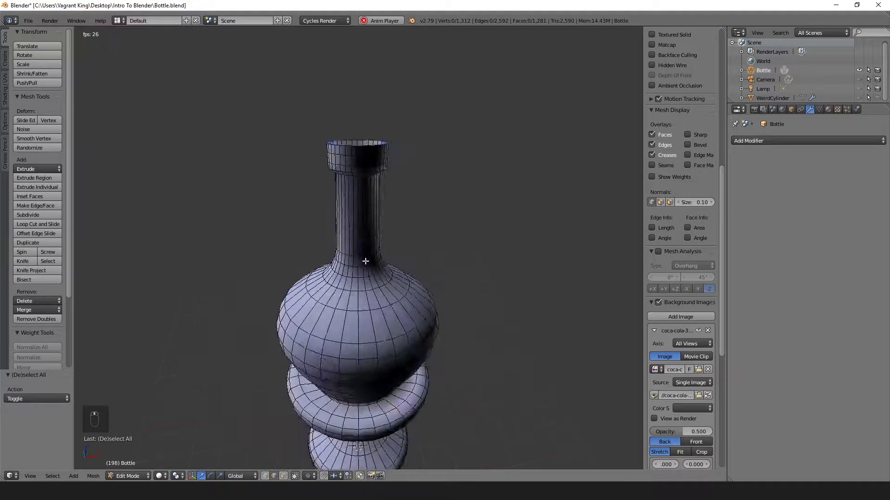
- Select the whole bottle mesh and flip the direction of its normals
key("a")
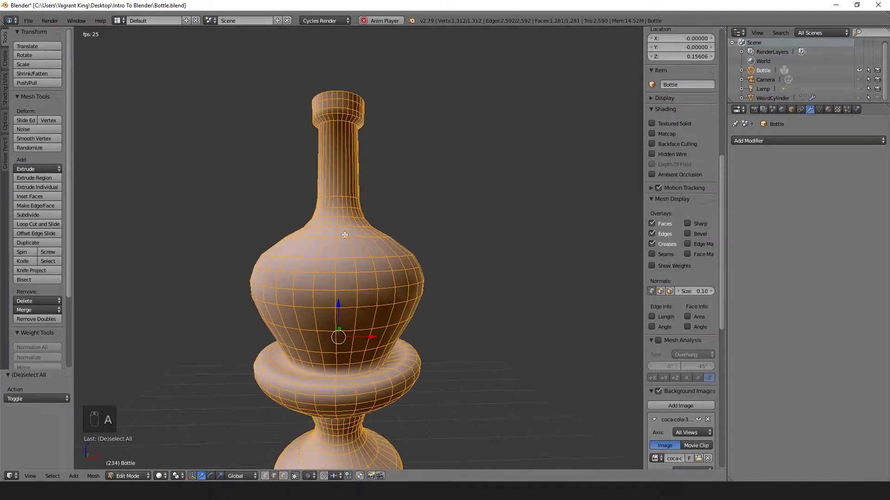
left_click(6, 92)
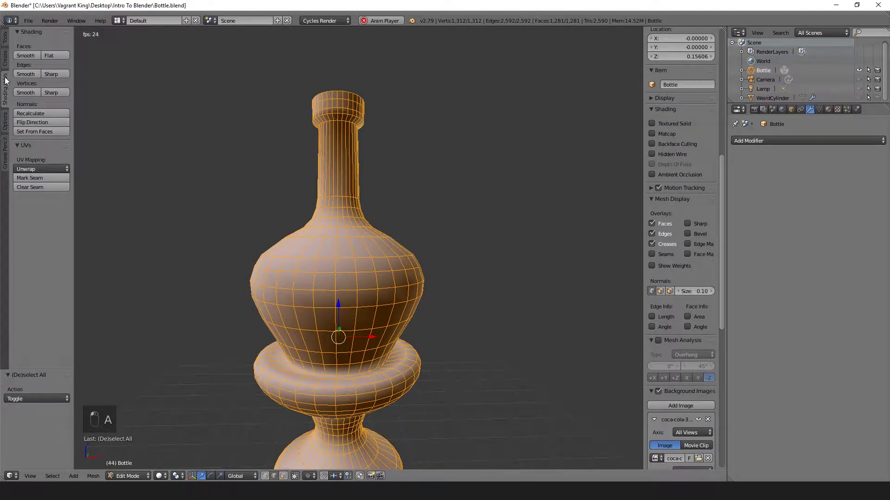
left_click(35, 121)
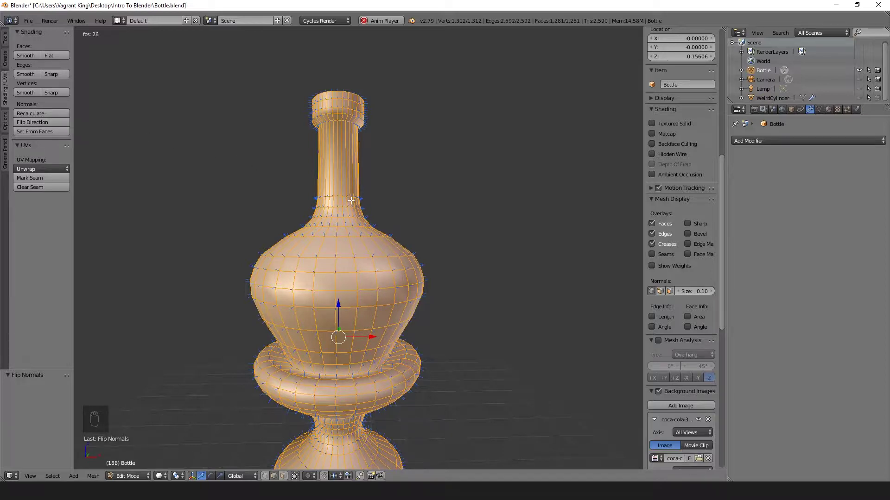
middle_click_drag(352, 201, 342, 265)
scroll(341, 240, "up", 5)
scroll(340, 239, "down", 5)
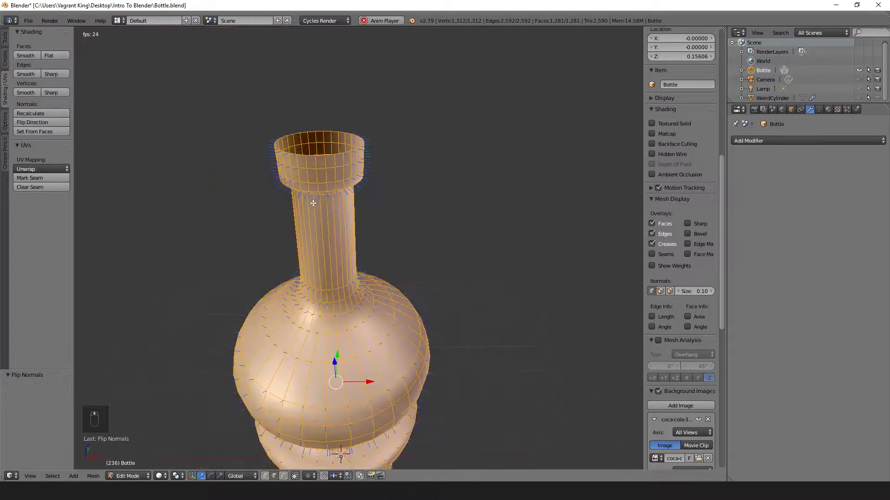
- Check the bottle's shading in Object Mode, return to Edit Mode and flip the mesh's normals back
key("Tab")
middle_click_drag(332, 210, 357, 220)
scroll(361, 223, "up", 1)
key("Tab")
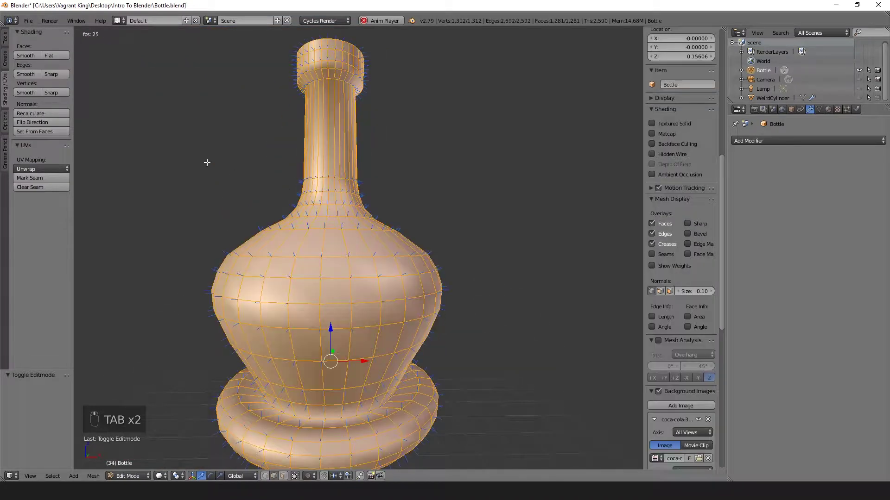
left_click(32, 122)
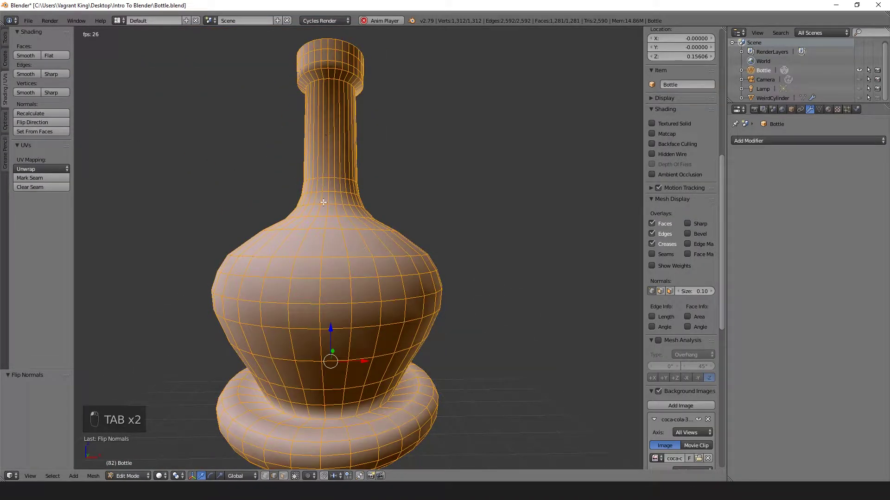
- Extrude the whole mesh as Region (Vertex Normals) with an offset of about -0.128 to give the bottle an inner wall
middle_click_drag(436, 177, 431, 223)
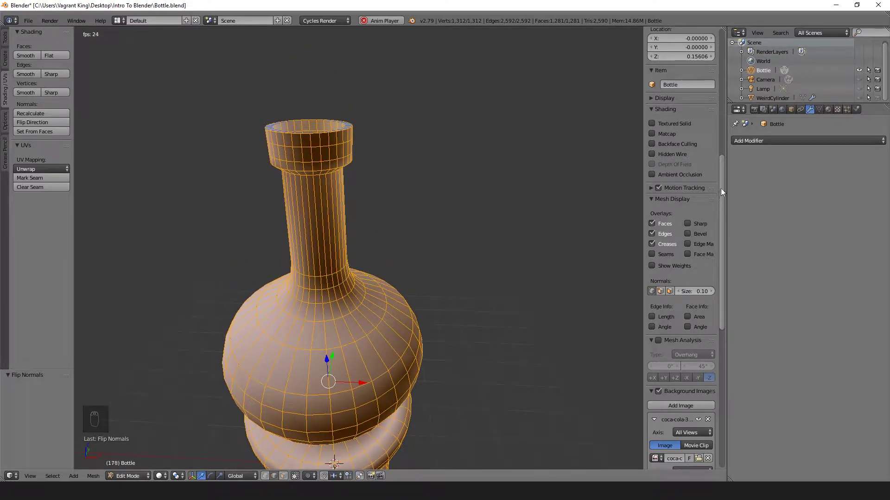
scroll(719, 190, "up", 10)
left_click_drag(740, 96, 736, 48)
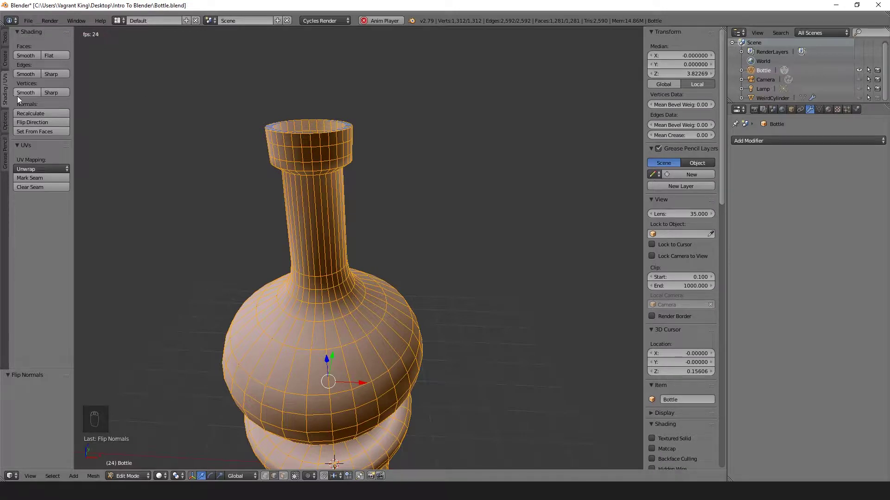
left_click(5, 36)
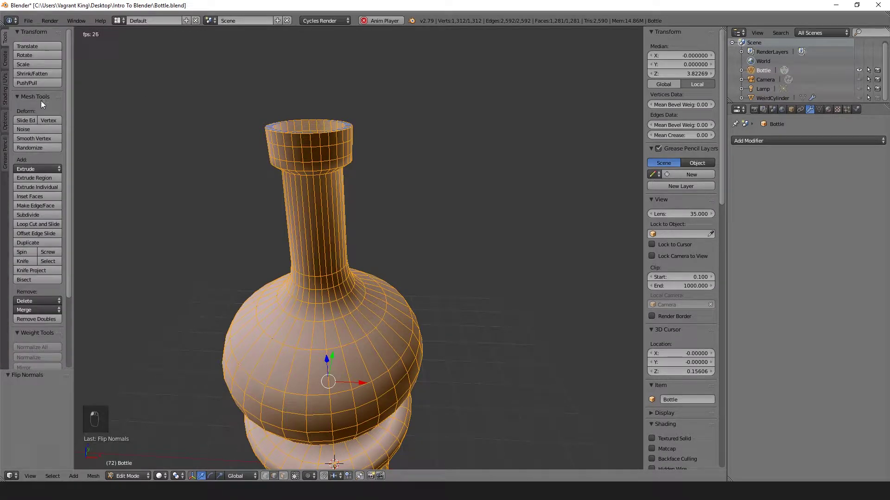
left_click(32, 169)
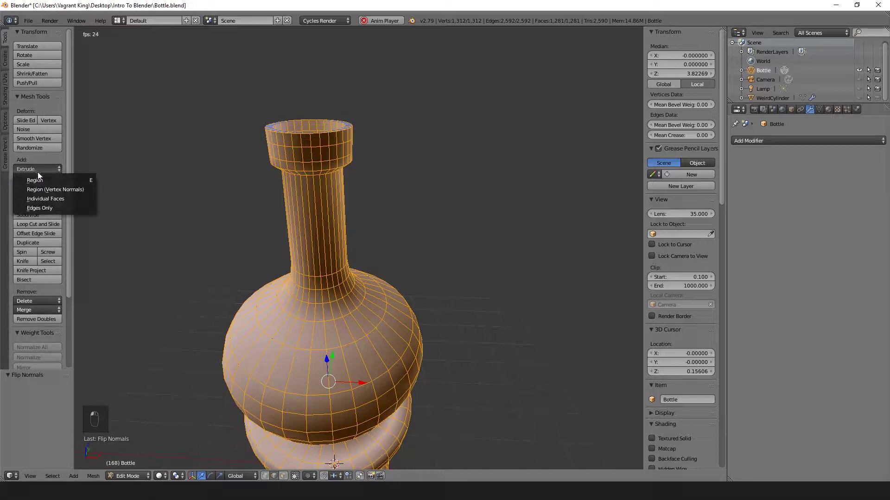
left_click(84, 191)
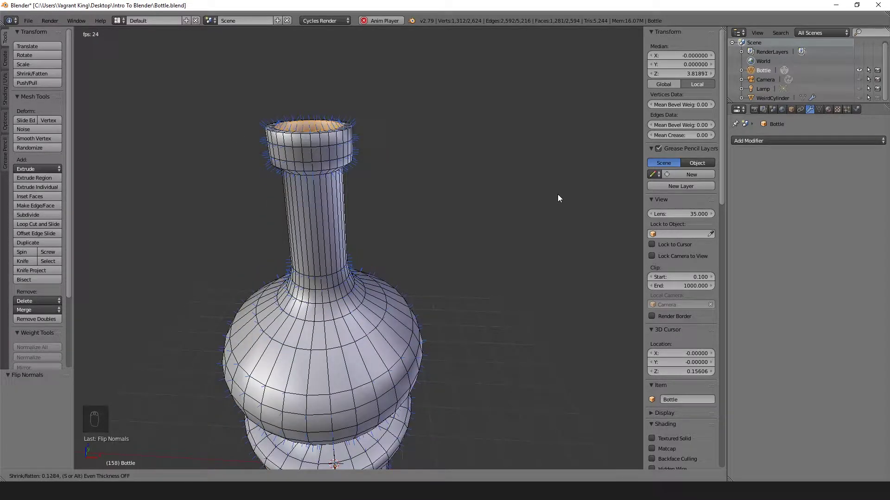
left_click(557, 194)
middle_click_drag(559, 194, 492, 223)
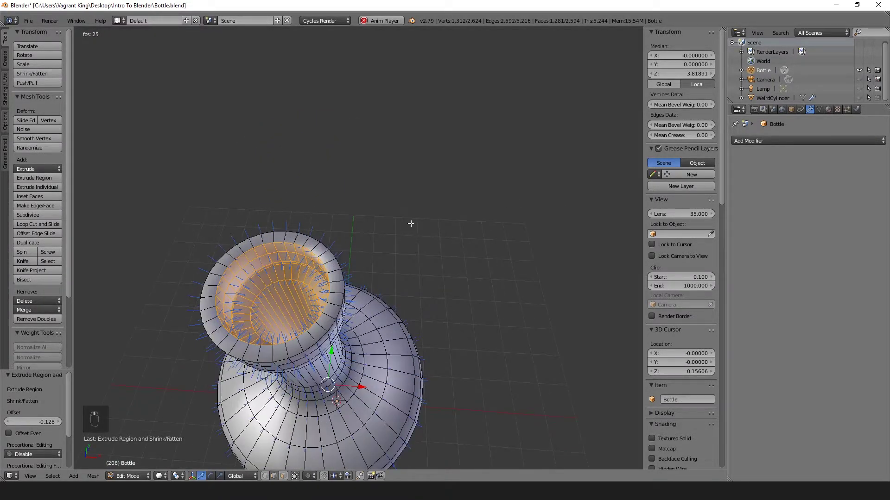
middle_click_drag(411, 224, 458, 187)
- Turn off the vertex normals overlay and hide the view properties and the tool shelf
scroll(663, 209, "down", 12)
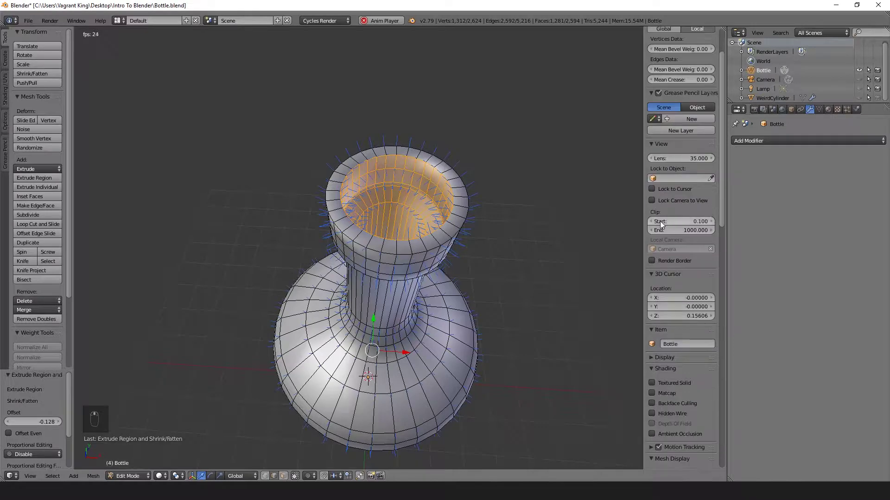
scroll(657, 276, "down", 2)
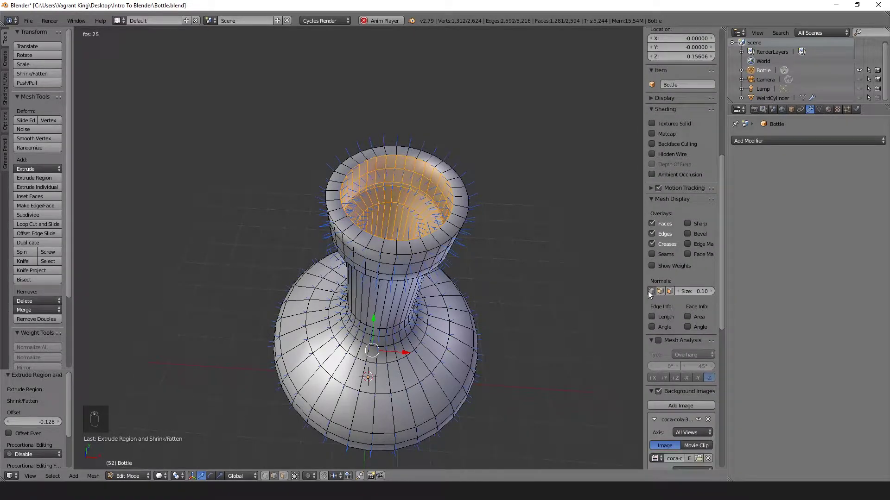
scroll(661, 268, "up", 15)
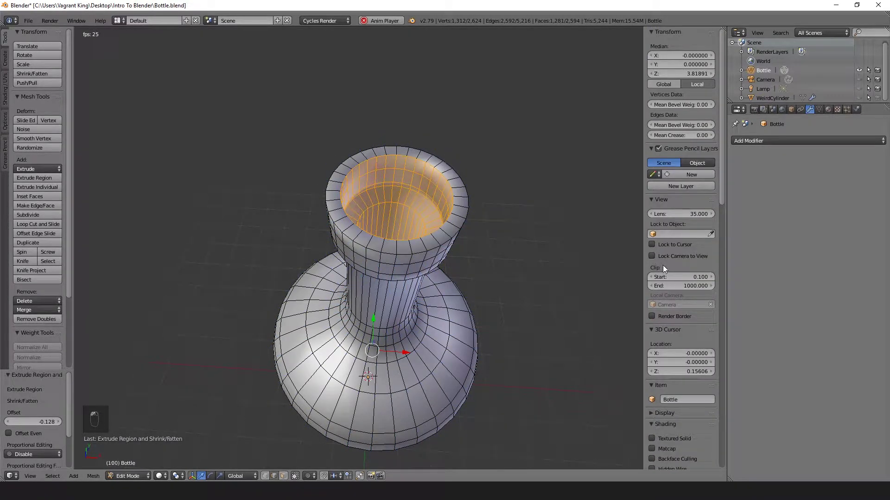
key("n")
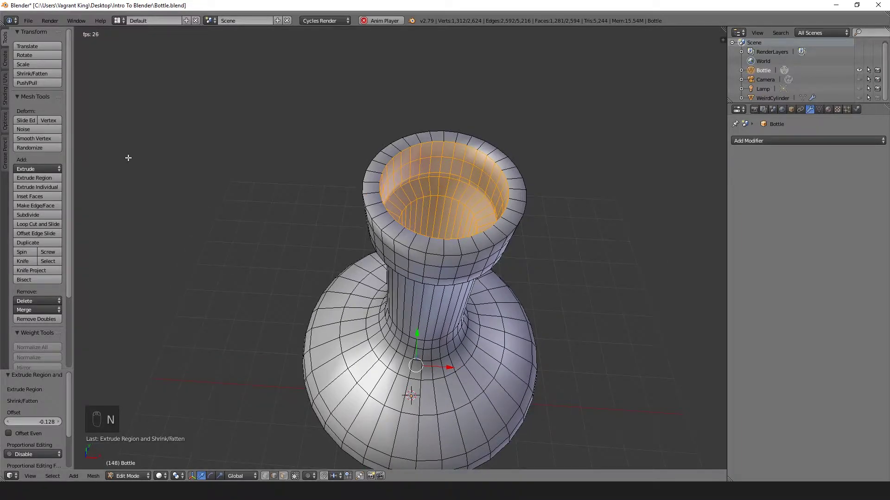
key("t")
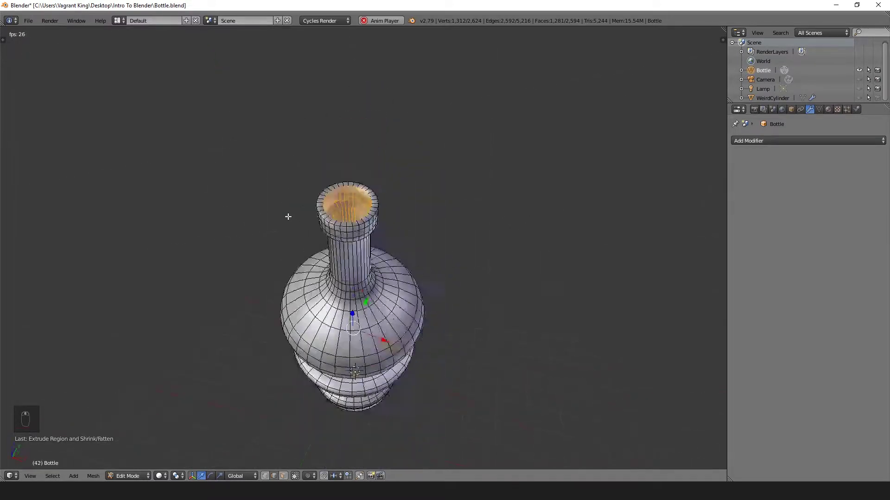
- Switch to wireframe display to examine the inner wall, deselect the mesh and return to Object Mode
key("z")
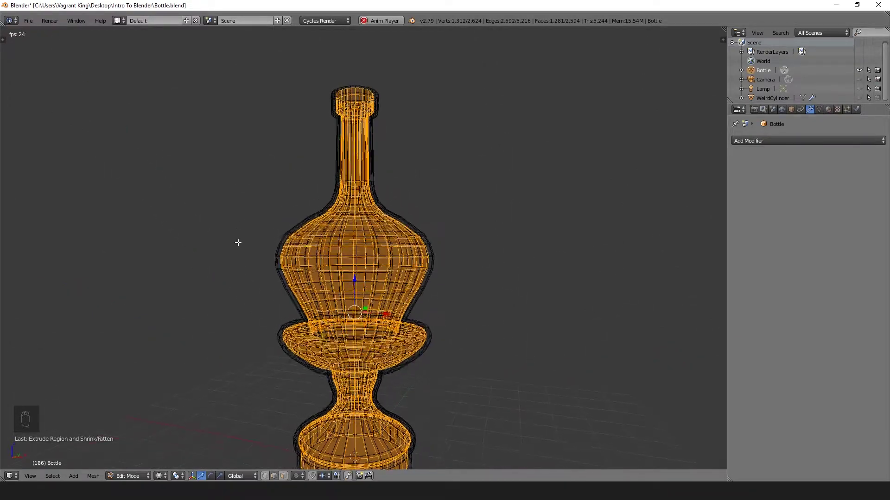
key("a")
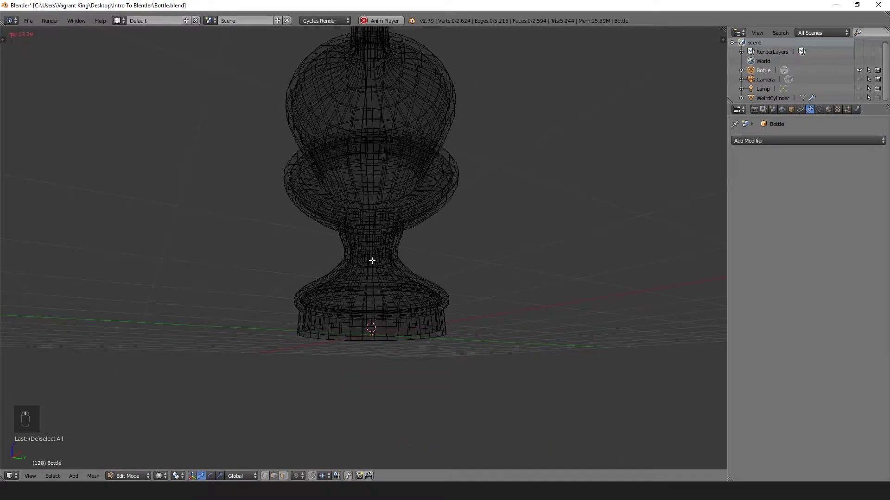
key("Tab")
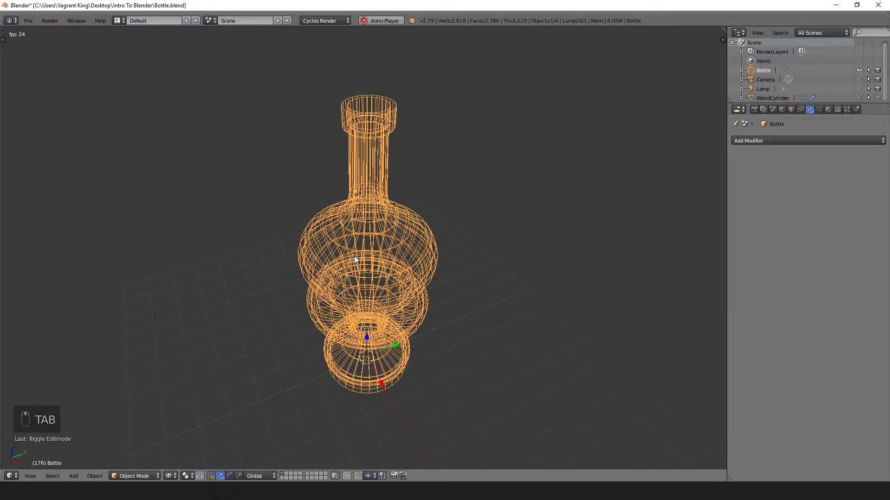
- Return the viewport to solid shading and enable Auto Smooth for the bottle's normals at a 30° angle
key("z")
key("a")
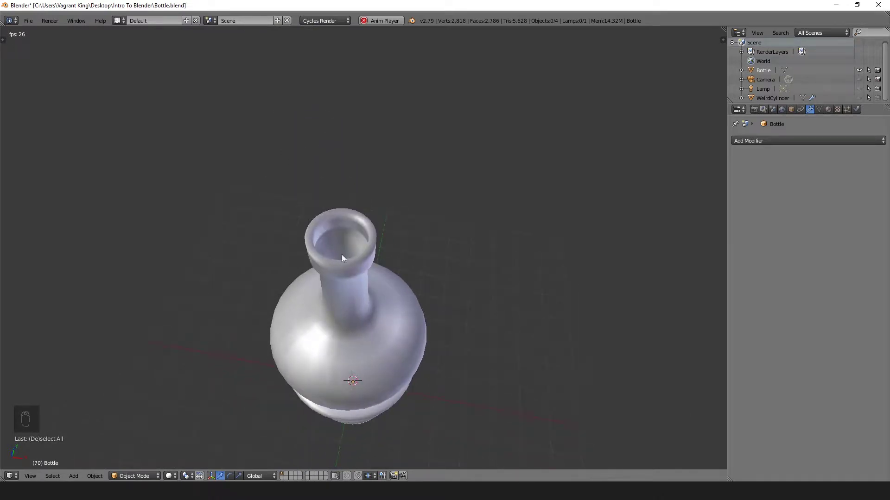
left_click(816, 109)
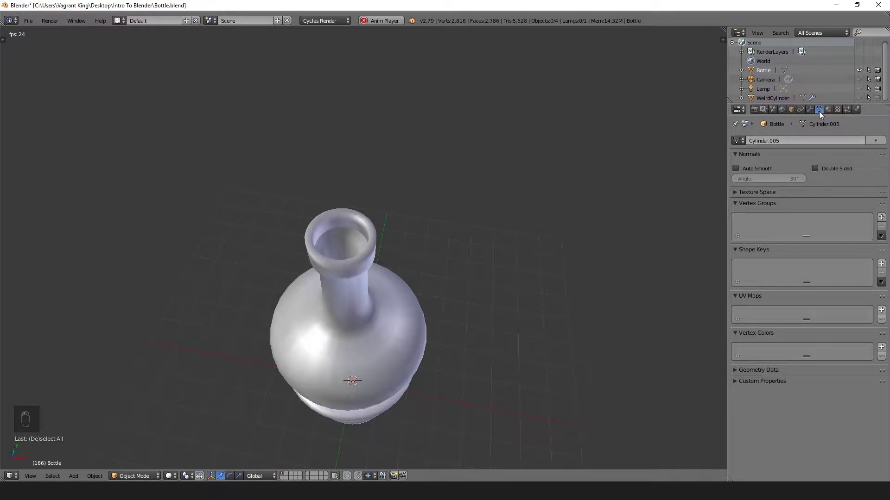
right_click(392, 299)
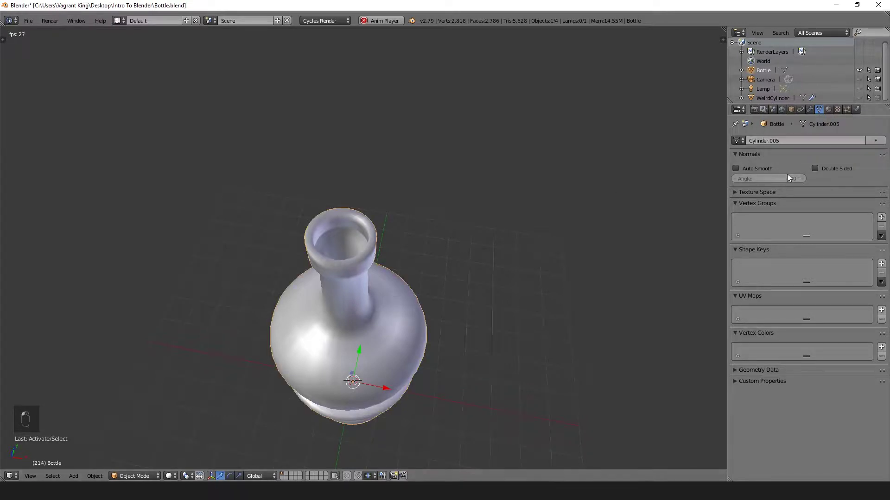
left_click(763, 168)
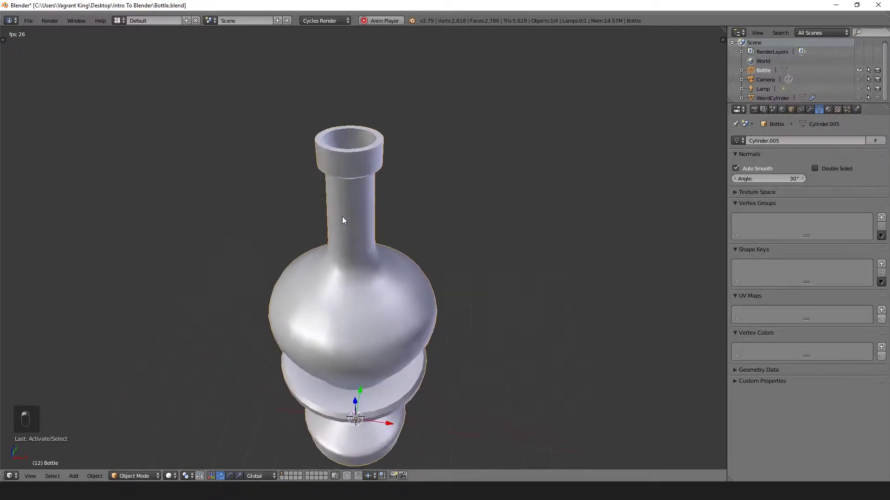
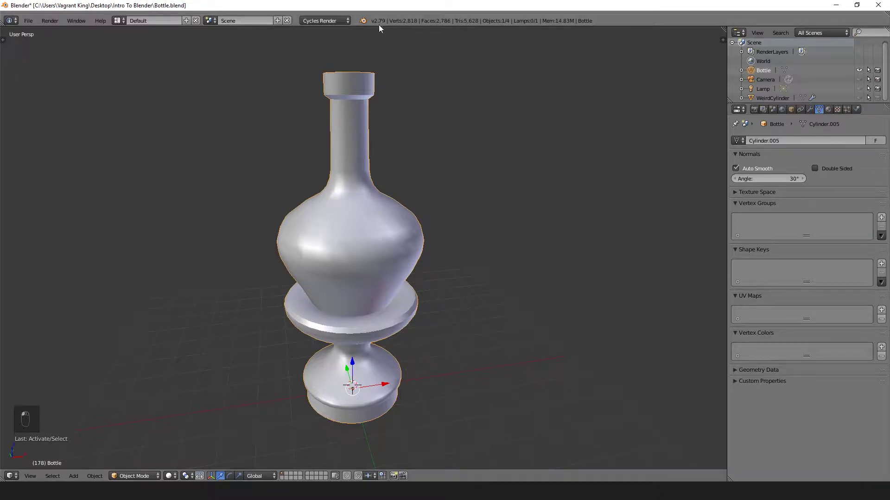
- Add a Subdivision Surface modifier to the bottle
left_click(379, 23)
middle_click_drag(410, 184, 407, 166)
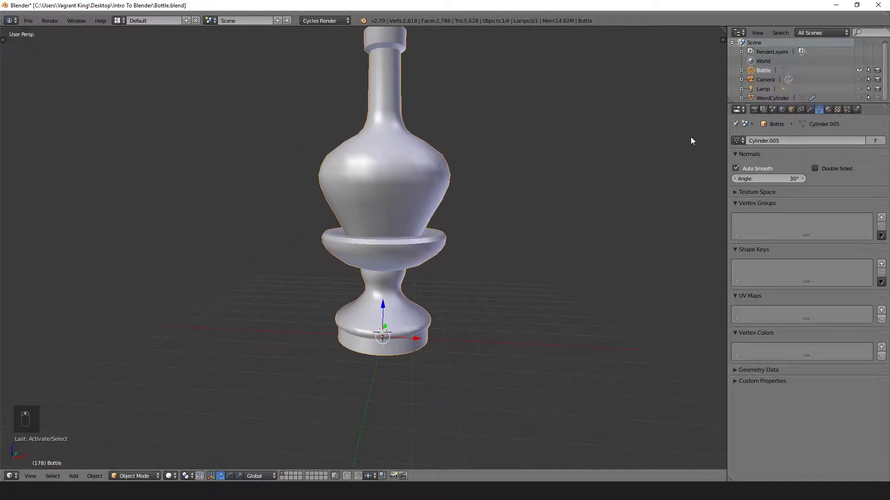
middle_click_drag(524, 130, 416, 157)
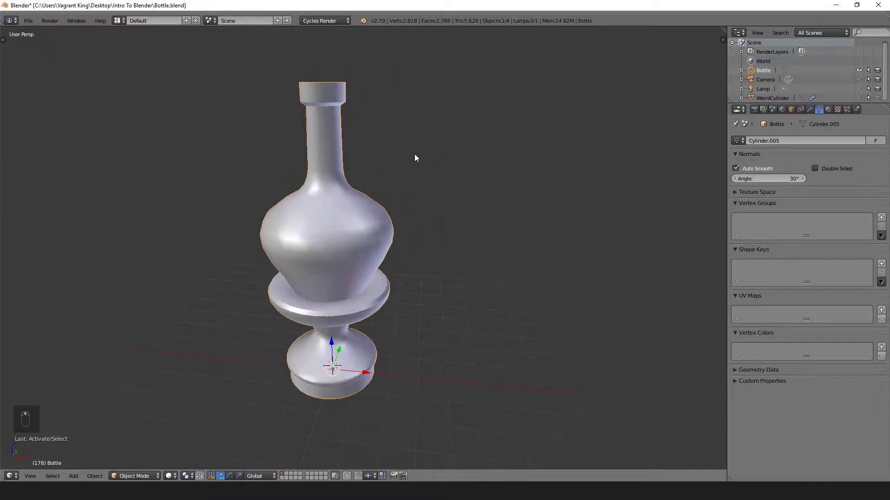
left_click(810, 110)
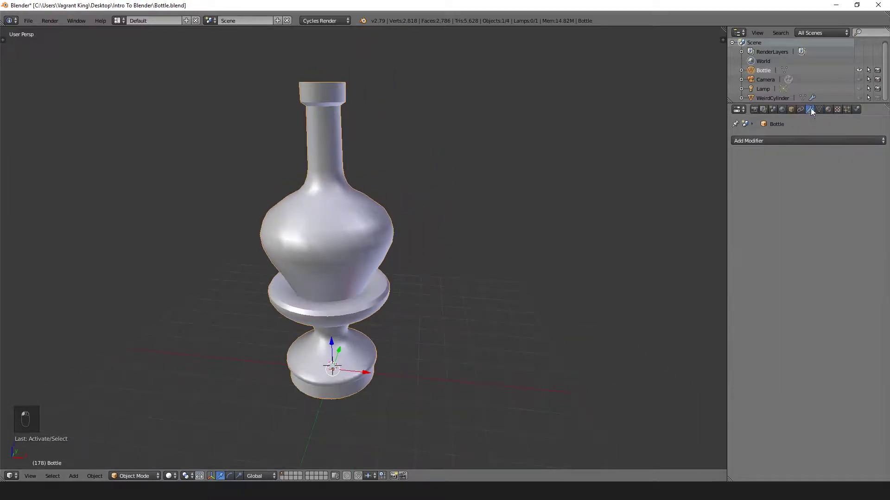
left_click(763, 141)
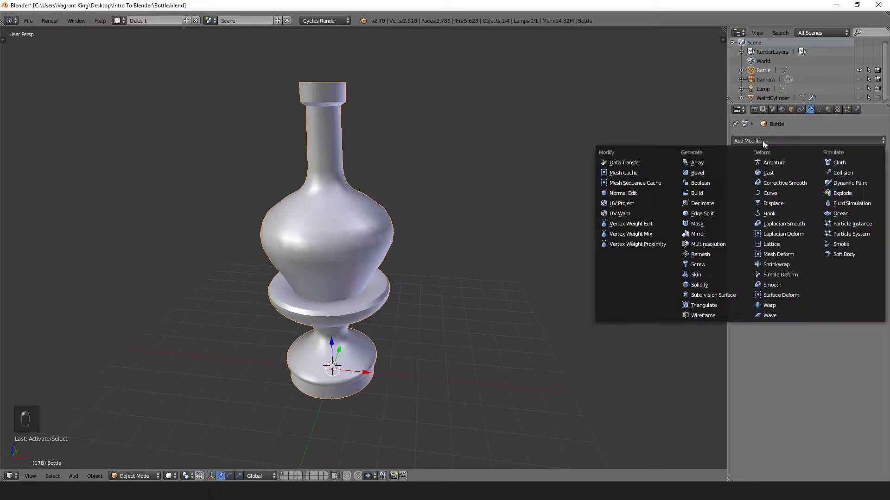
left_click(725, 299)
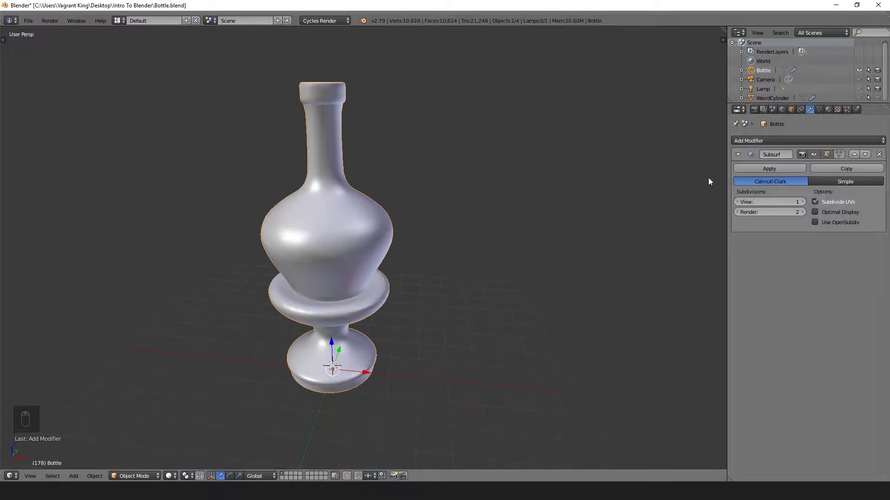
- Try View subdivisions of 2 on the bottle and compare the shape with the modifier hidden and shown in the viewport
left_click(802, 202)
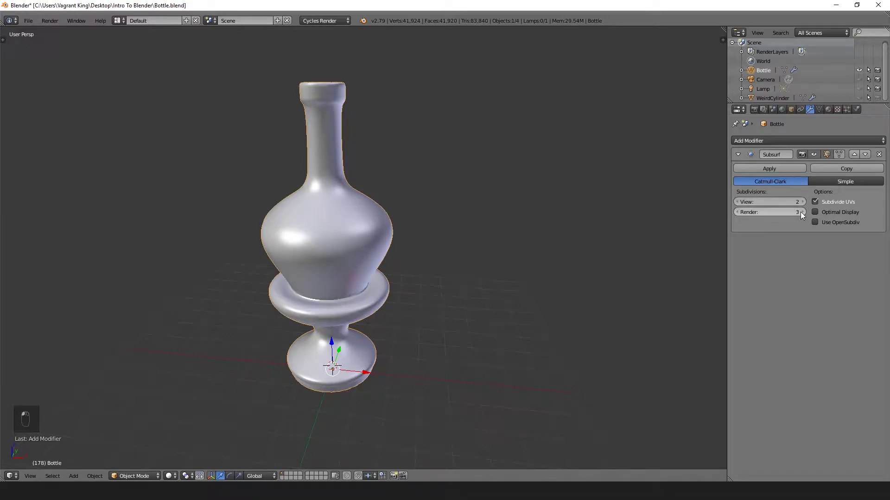
left_click(739, 212)
scroll(392, 213, "up", 3)
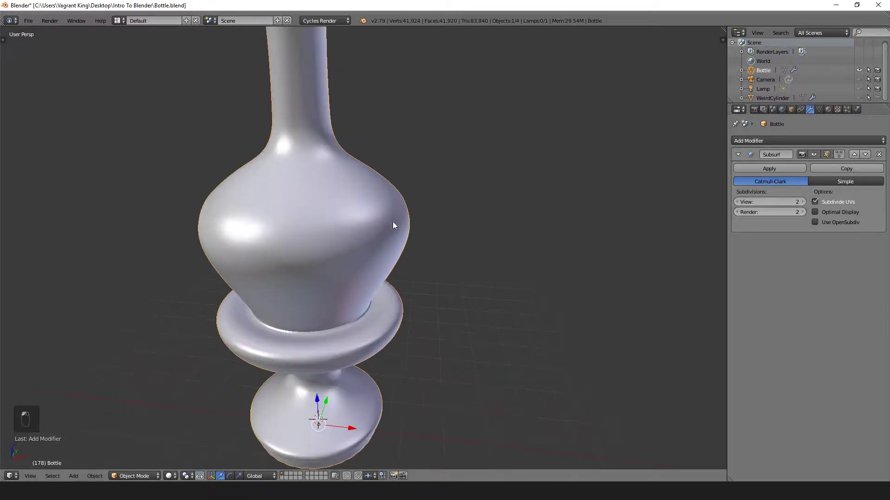
middle_click_drag(393, 196, 393, 195)
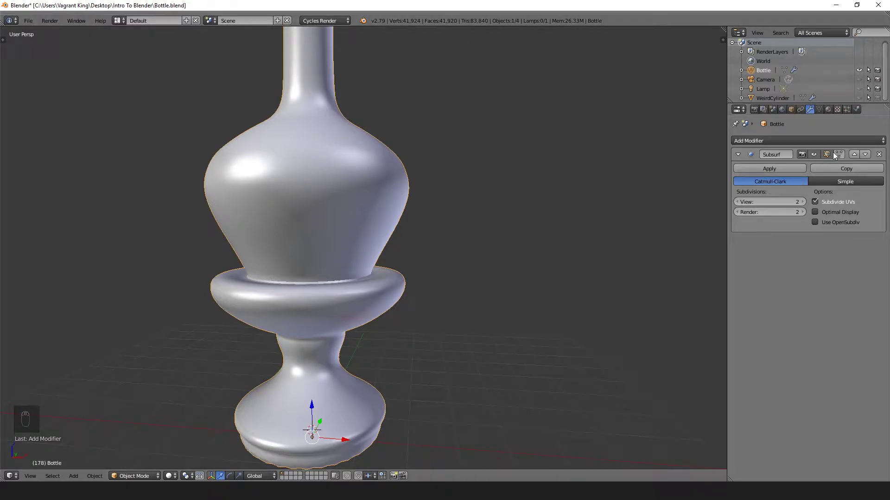
left_click(813, 155)
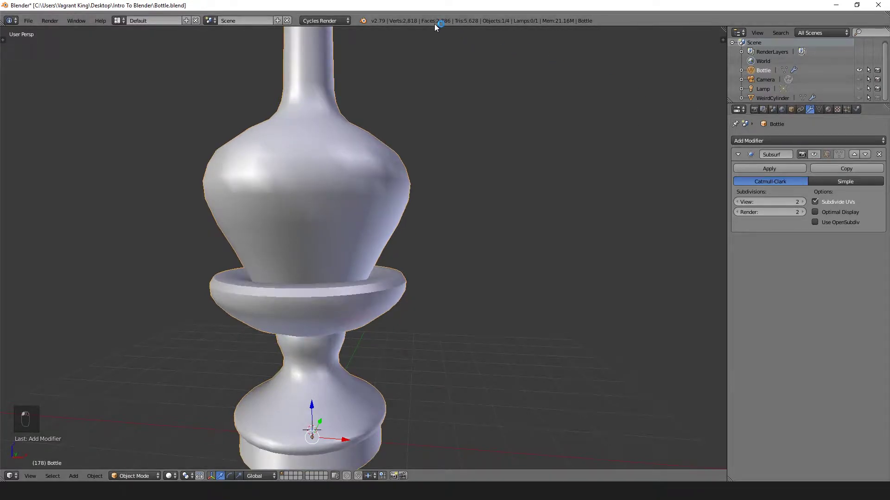
left_click(814, 155)
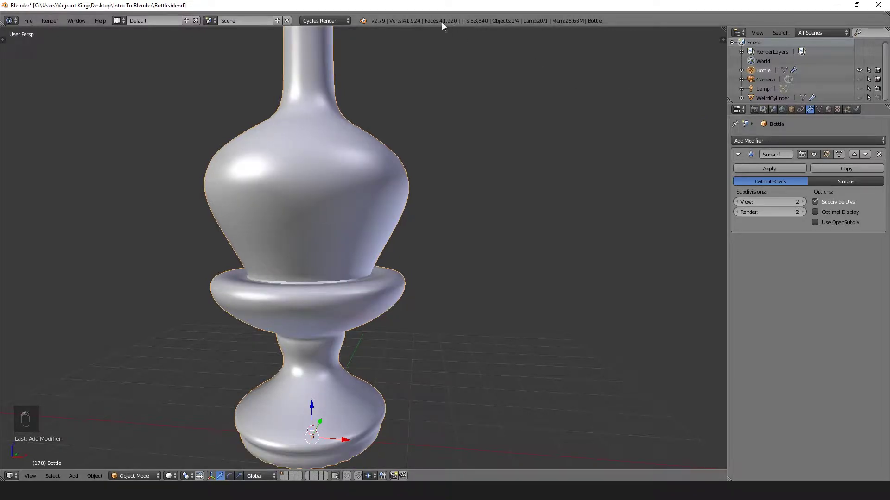
- Set the Subdivision Surface modifier's View subdivisions to 1 and inspect the bottle's smoothness
left_click(736, 202)
middle_click_drag(464, 199, 466, 238)
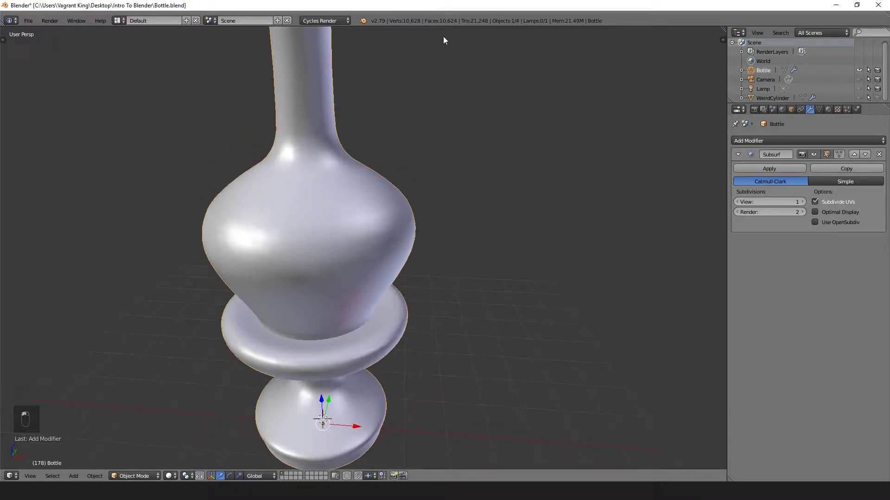
middle_click_drag(511, 141, 548, 139)
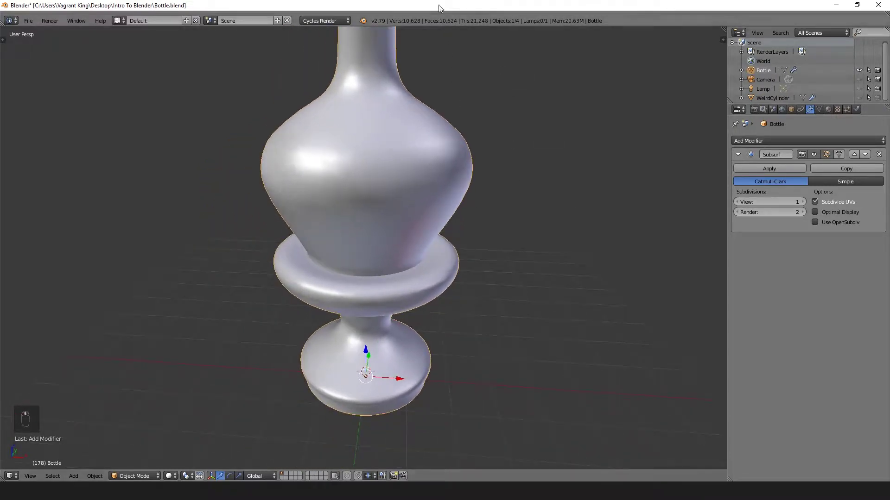
scroll(421, 109, "down", 5)
scroll(423, 108, "up", 4)
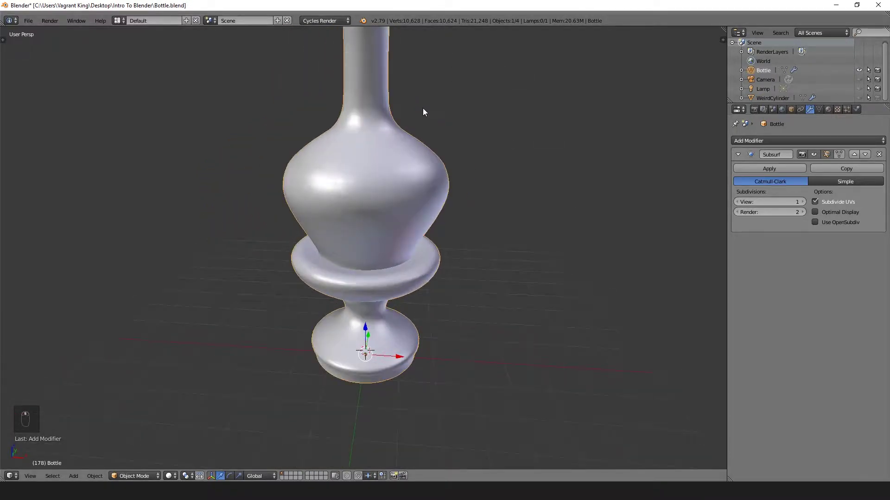
scroll(359, 278, "up", 2)
- In Edit Mode, bevel the outer and inner edge loops where the body meets the disc with 2 segments, offset about 0.1, and check in Object Mode
key("Tab")
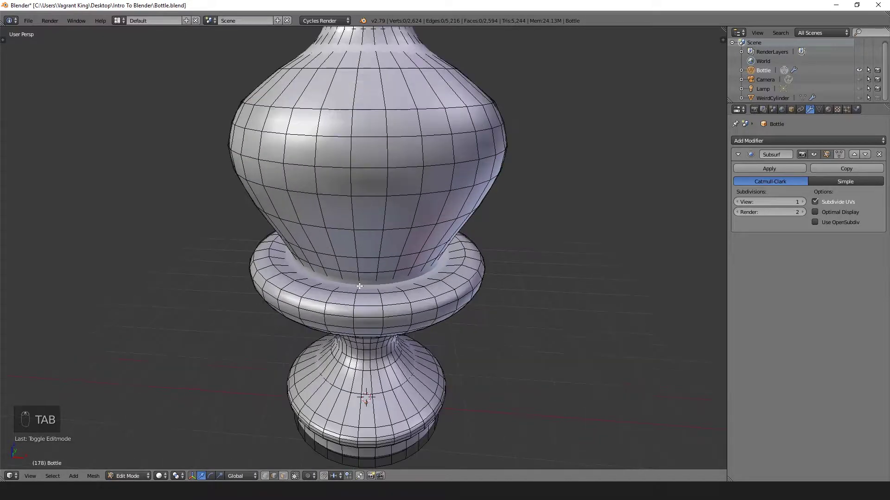
scroll(359, 287, "up", 3)
right_click(366, 301, "alt")
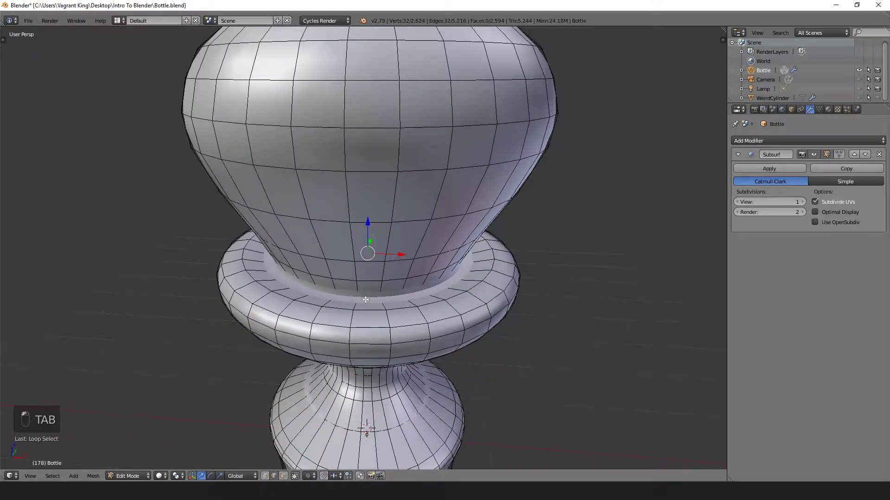
key("ctrl+Tab")
key("z")
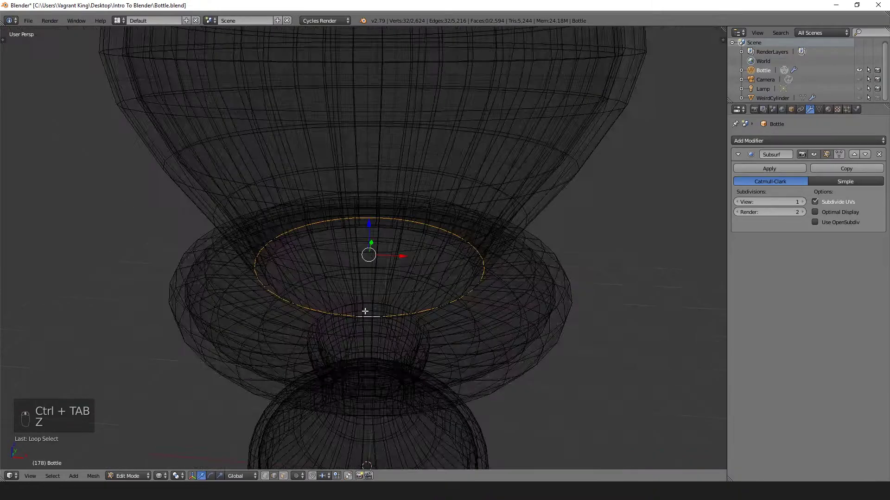
middle_click_drag(365, 312, 399, 295)
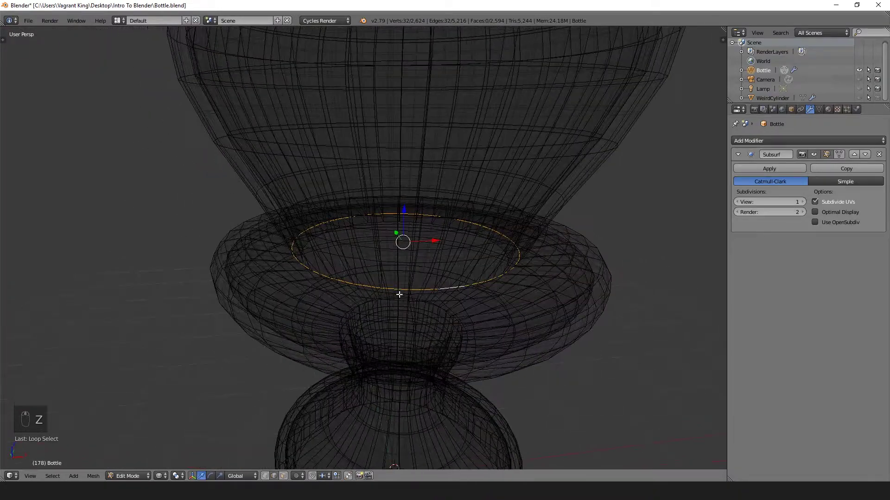
right_click(501, 250, "alt+shift")
middle_click_drag(512, 296, 474, 283)
key("z")
key("ctrl+b")
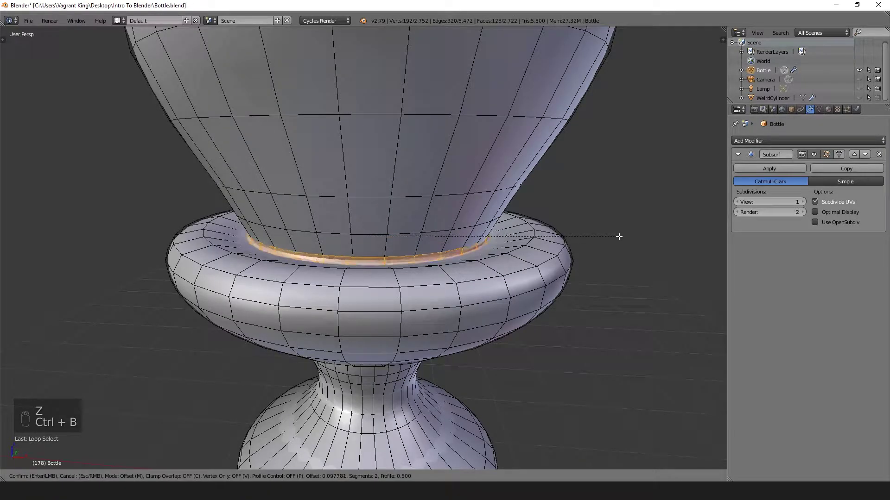
left_click(613, 237)
key("a")
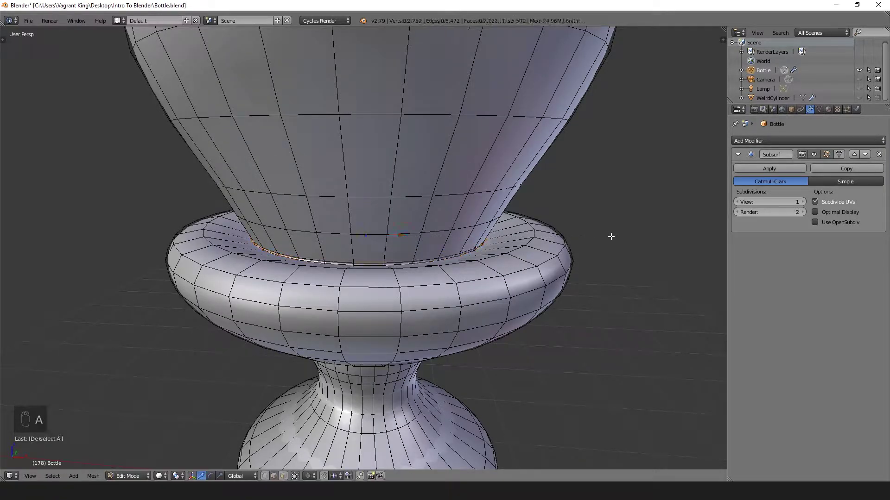
middle_click_drag(610, 238, 490, 270)
key("Tab")
scroll(255, 287, "down", 4)
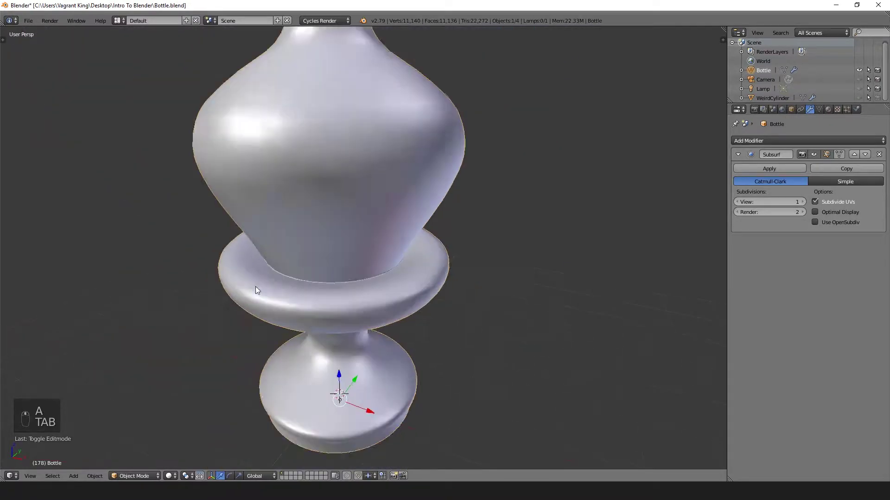
- Bevel the outer and inner edge loops where the disc's underside meets the stem with 3 segments and an offset of about 0.08
middle_click_drag(255, 286, 289, 246)
scroll(289, 247, "up", 4)
key("Tab")
right_click(342, 248, "alt")
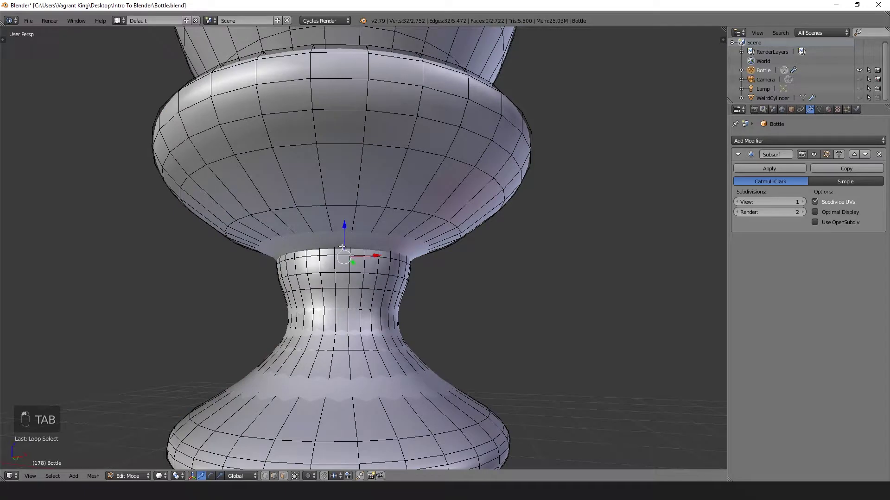
key("z")
scroll(290, 246, "up", 5)
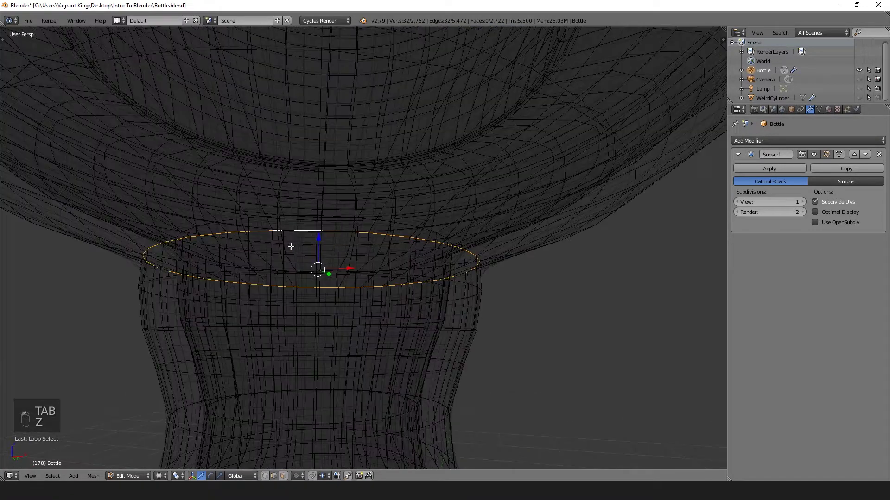
right_click(184, 229, "alt+shift")
key("z")
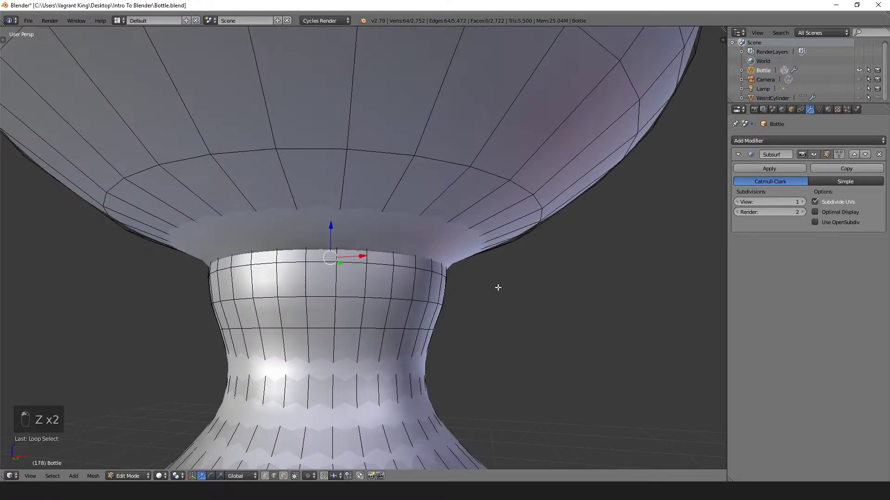
key("ctrl+b")
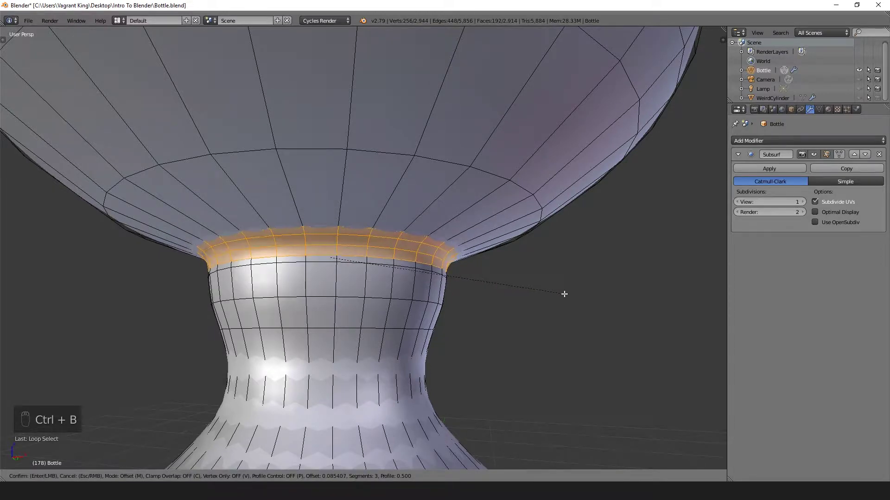
left_click(552, 297)
key("a")
scroll(543, 301, "down", 4)
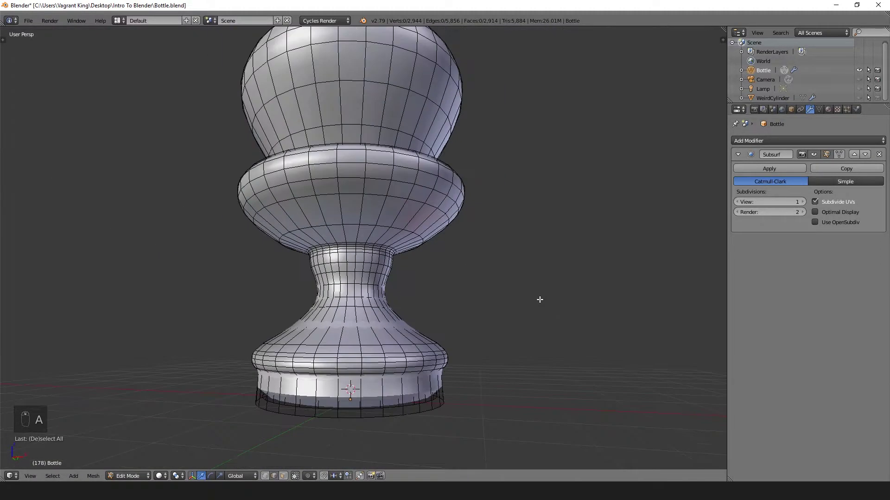
- Select the outer rim, inner rim and lower outer edge loops of the bottle's lip
scroll(482, 284, "up", 1)
middle_click_drag(487, 280, 490, 341)
middle_click_drag(495, 153, 465, 385, "shift")
scroll(467, 332, "down", 1)
middle_click_drag(420, 337, 471, 322, "shift")
scroll(402, 288, "up", 3)
left_click(358, 304, "alt")
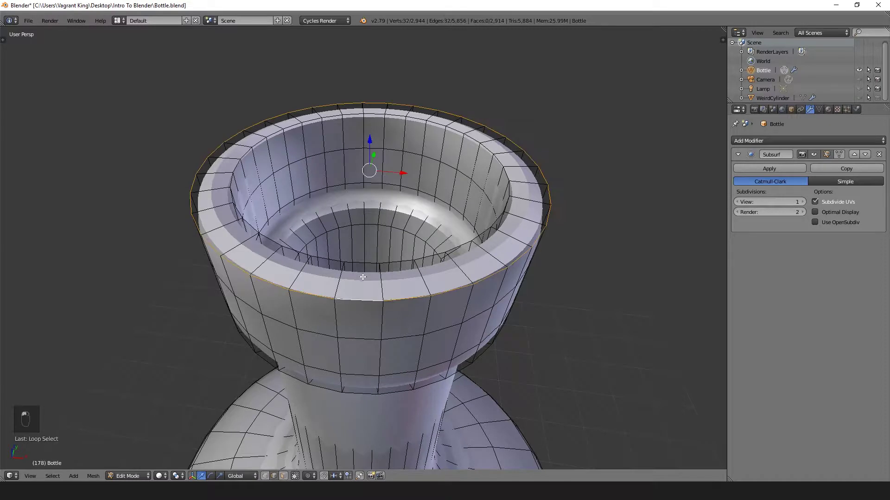
left_click(360, 263, "alt+shift")
left_click(354, 393, "alt+shift")
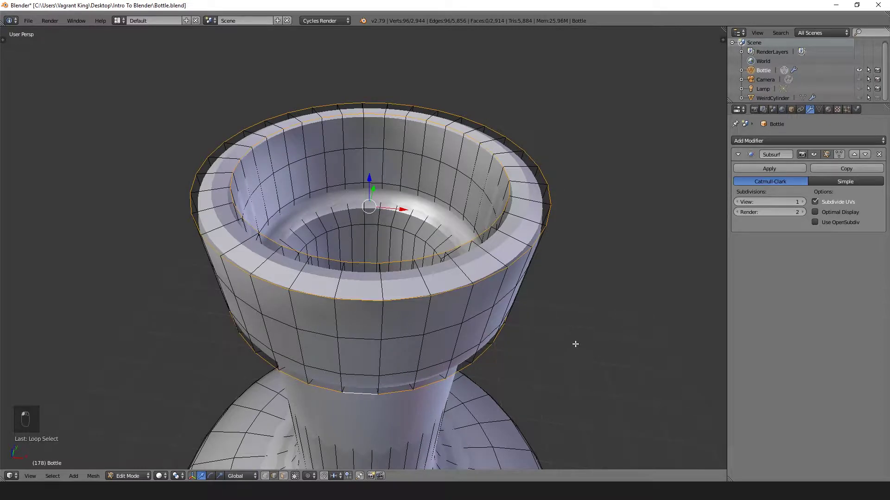
- Bevel the selected edge loops around the bottle's lip with 4 segments and an offset of about 0.026, and check the smooth result
key("ctrl+b")
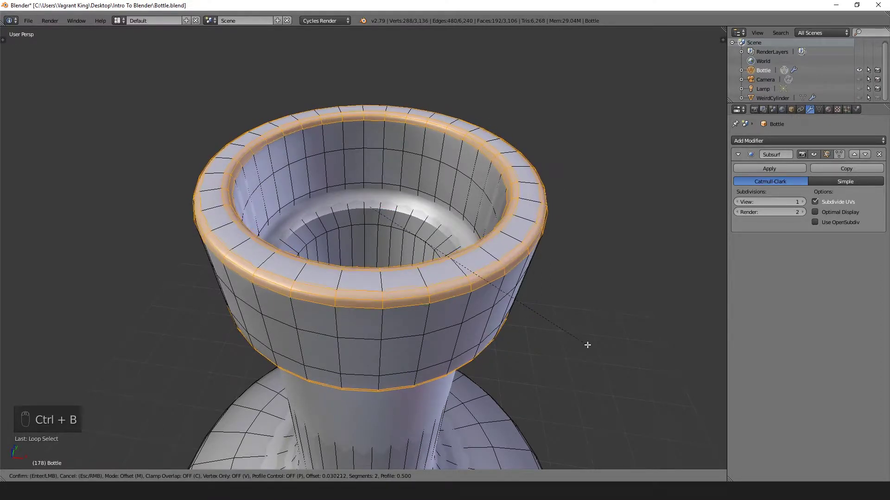
scroll(587, 346, "up", 2)
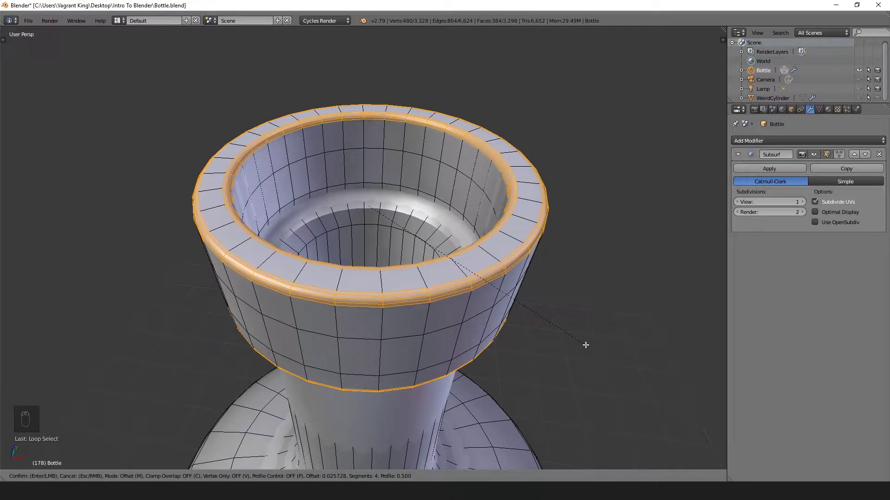
left_click(536, 332)
key("z")
key("z")
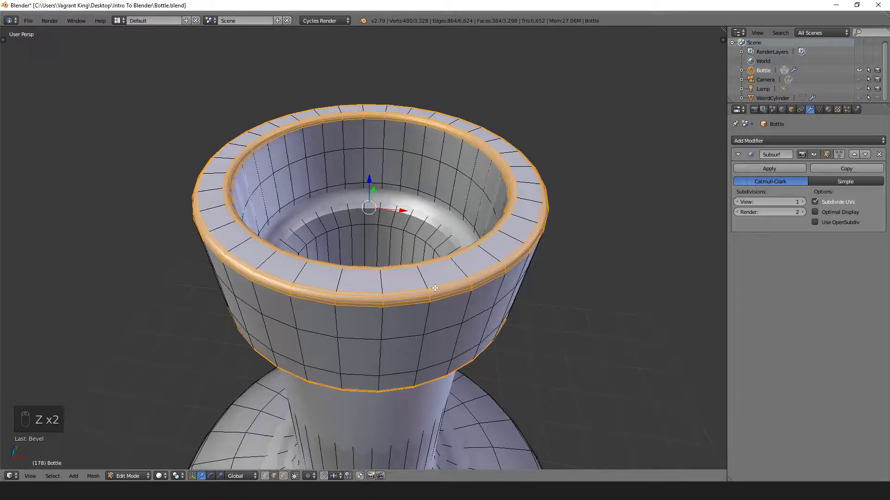
key("Tab")
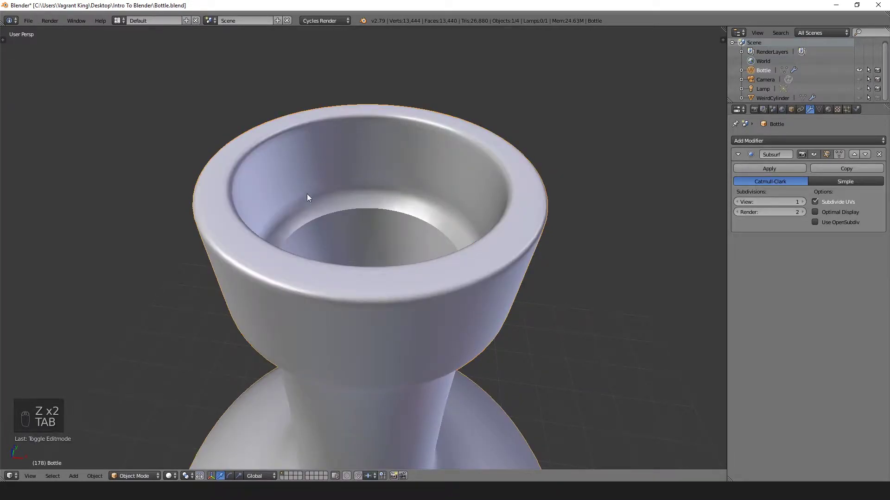
middle_click_drag(307, 194, 308, 208)
- Bevel the inner and outer edge loops where the neck meets the lip, using 2 segments and an offset of about 0.035
key("Tab")
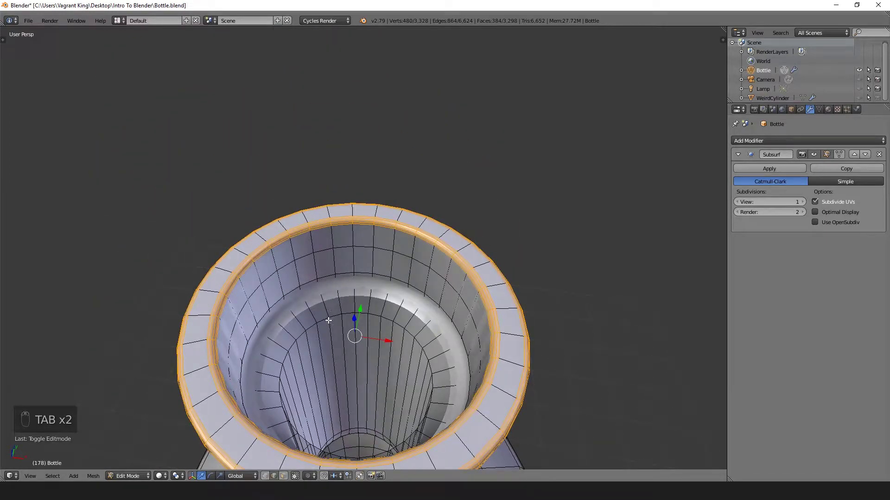
left_click(328, 321, "alt")
middle_click_drag(330, 318, 329, 293)
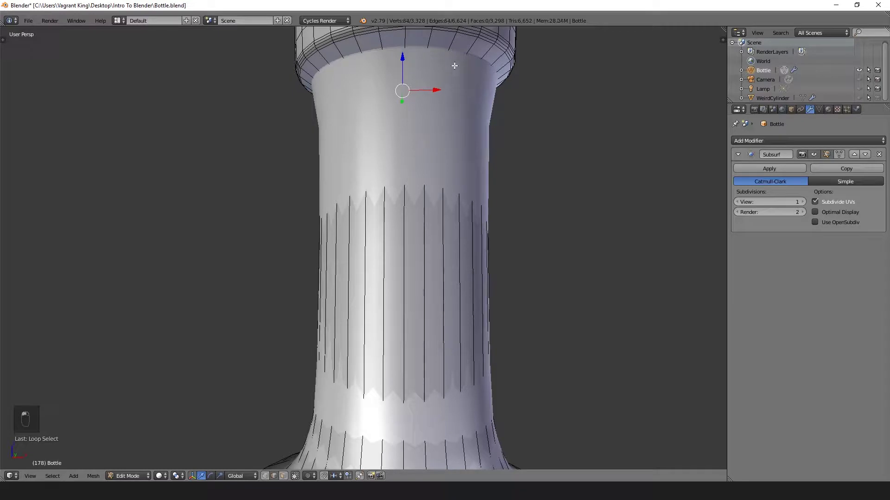
key("z")
key("z")
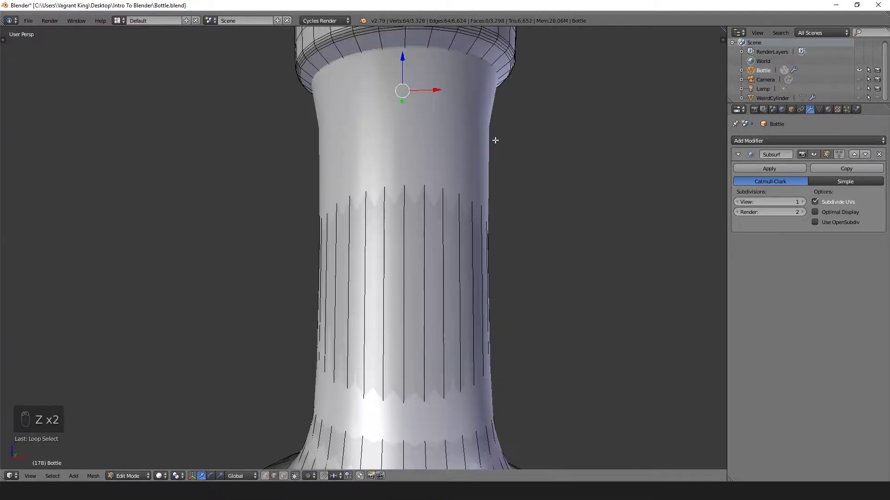
key("ctrl+b")
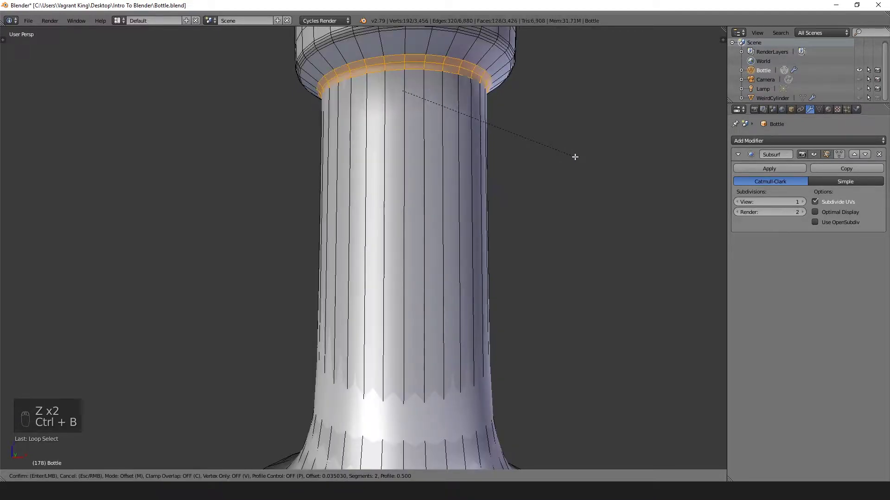
left_click(574, 156)
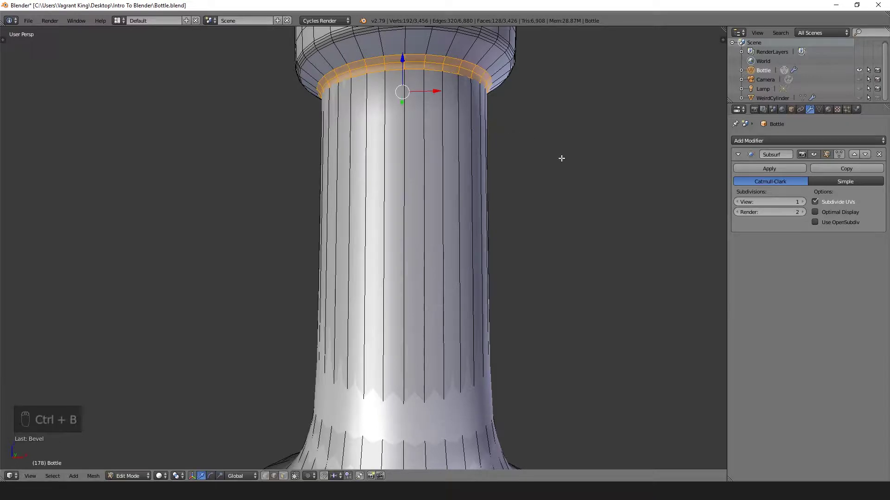
key("a")
scroll(551, 162, "down", 5)
key("Tab")
middle_click_drag(551, 162, 476, 166)
- Bevel the edge loop on the underside of the wide ring into two segments, offset about 0.15, and select its middle loop
key("Tab")
scroll(352, 199, "up", 3)
left_click(330, 173, "alt")
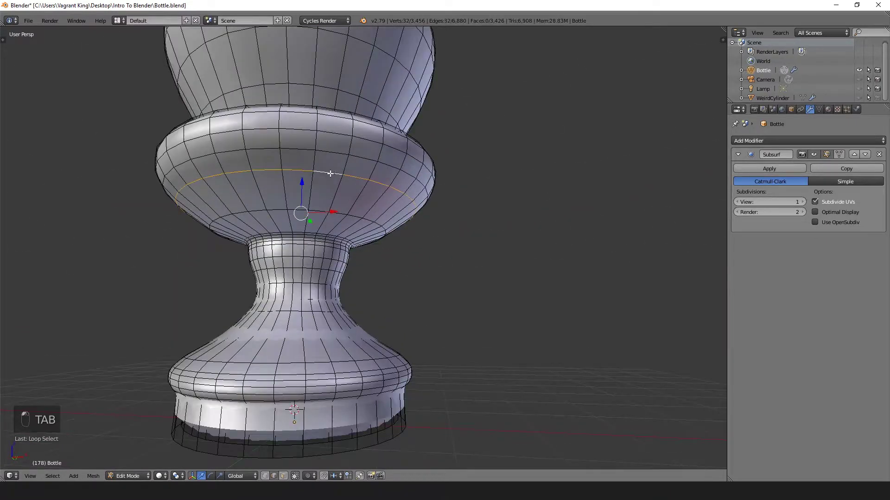
key("ctrl+b")
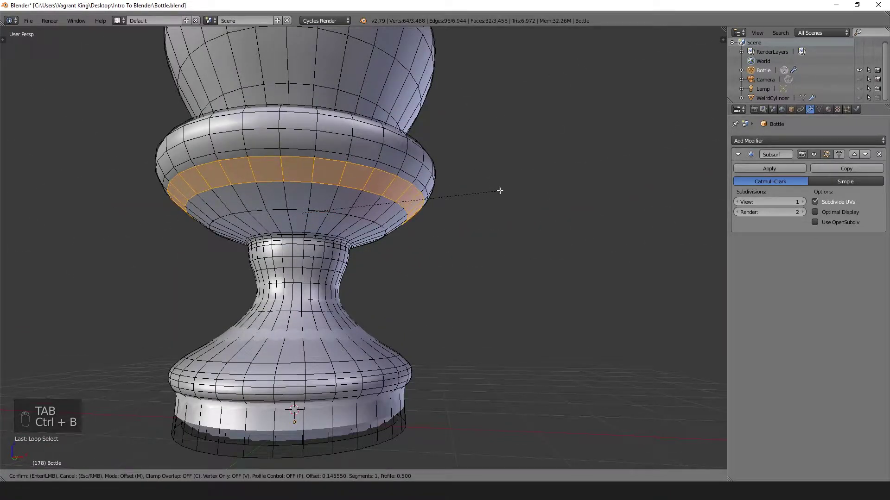
right_click(496, 193)
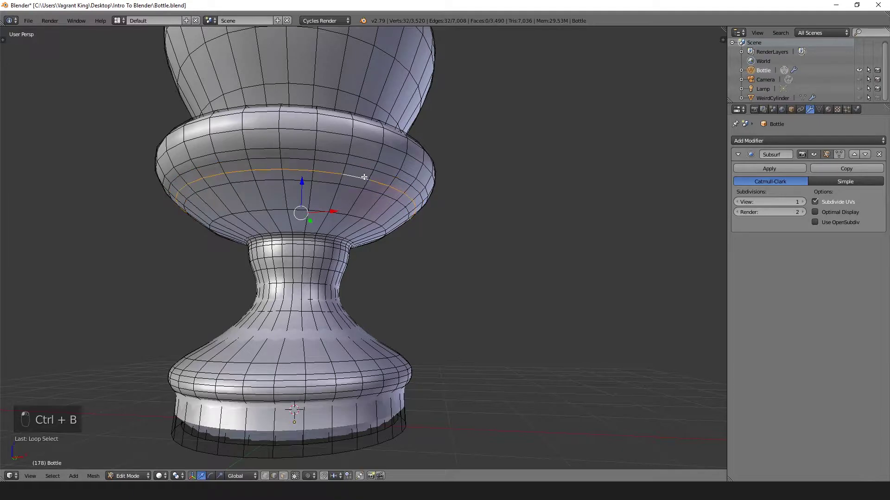
- Scale the middle loop on the ring's underside inward to about 0.94 and check the groove in Object Mode
key("s")
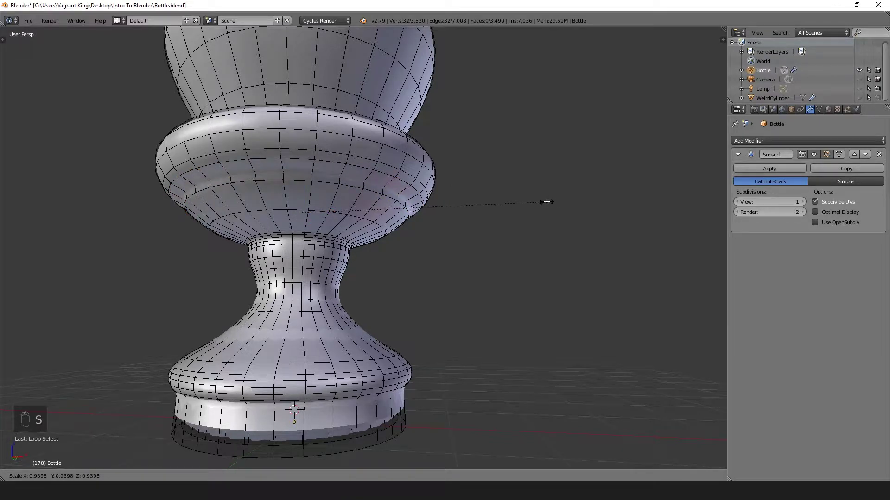
left_click(546, 202)
key("z")
key("z")
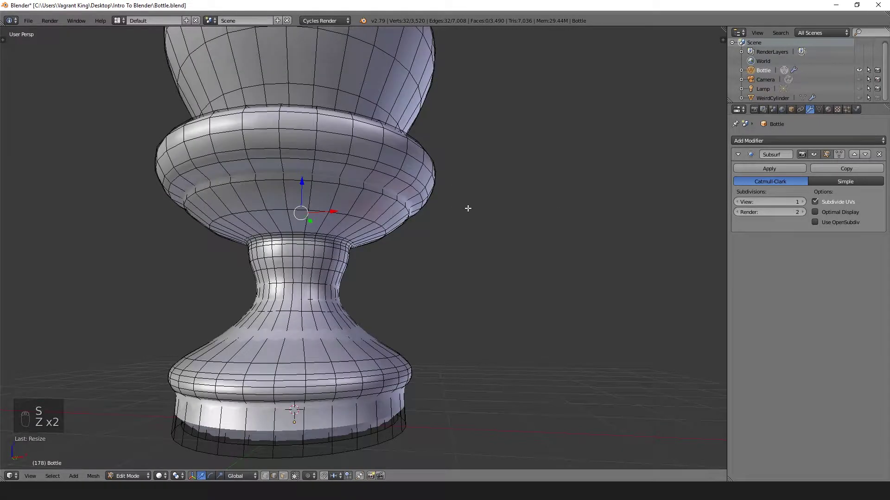
key("Tab")
middle_click_drag(468, 212, 358, 344)
- Bevel the edge loop on top of the wide ring into two segments, offset about 0.067, and select its middle loop
key("Tab")
right_click(363, 337, "alt")
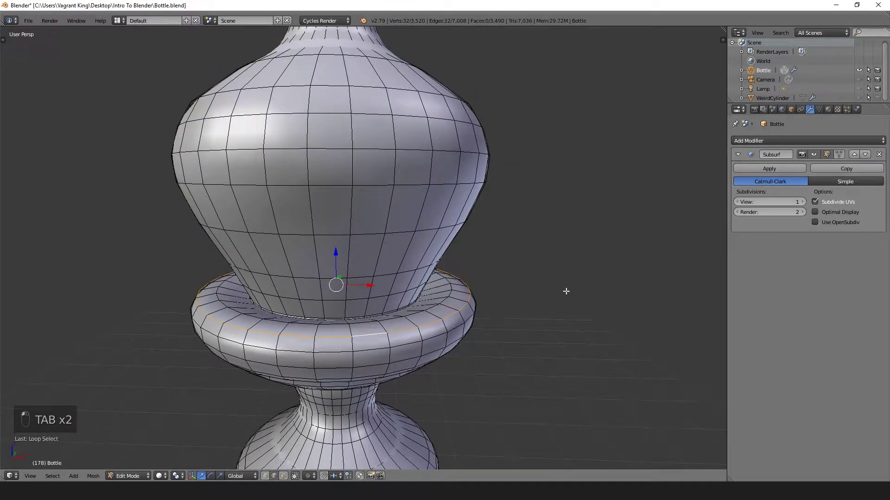
key("ctrl+b")
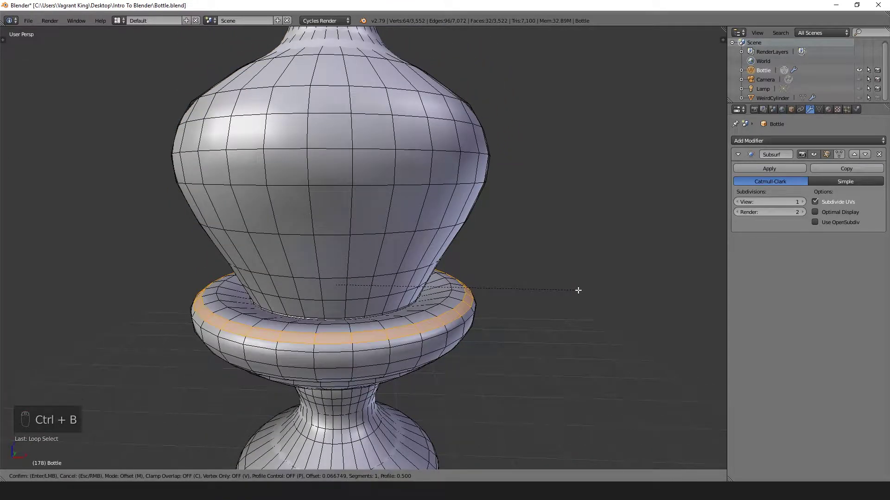
left_click(578, 290)
right_click(353, 336, "alt")
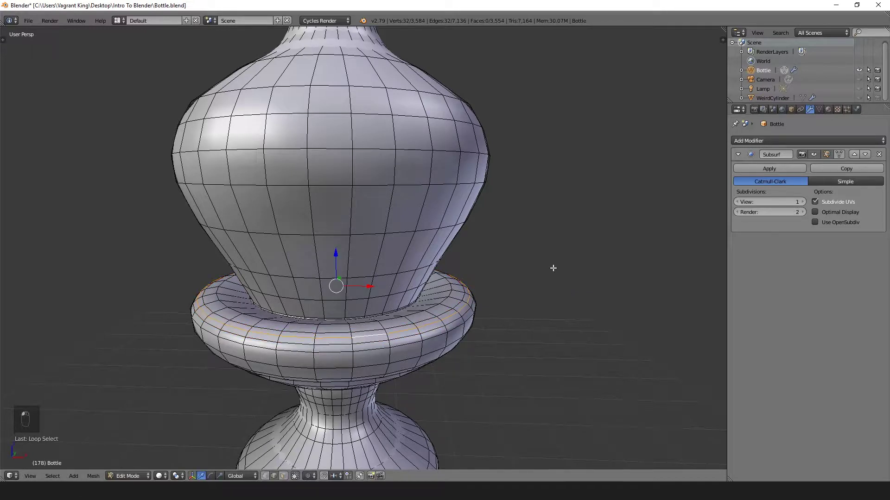
- Lower the middle loop on top of the ring by about 0.04 along Z and check the crease
key("g")
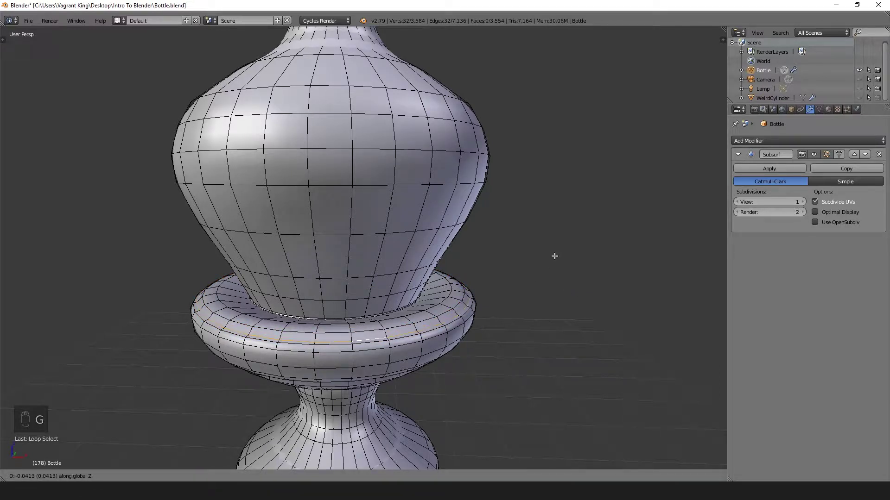
left_click(554, 257)
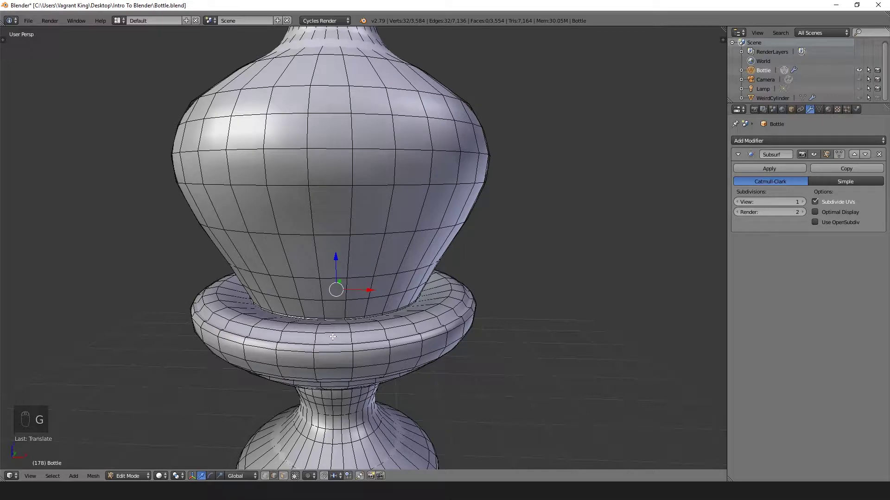
scroll(332, 337, "up", 4)
scroll(332, 335, "down", 6)
scroll(332, 335, "up", 2)
mouse_move(337, 334)
middle_mouse_down()
mouse_move(226, 348)
mouse_move(242, 339)
mouse_move(227, 324)
mouse_move(342, 351)
middle_mouse_up()
key("Tab")
key("Tab")
right_click(355, 354, "alt")
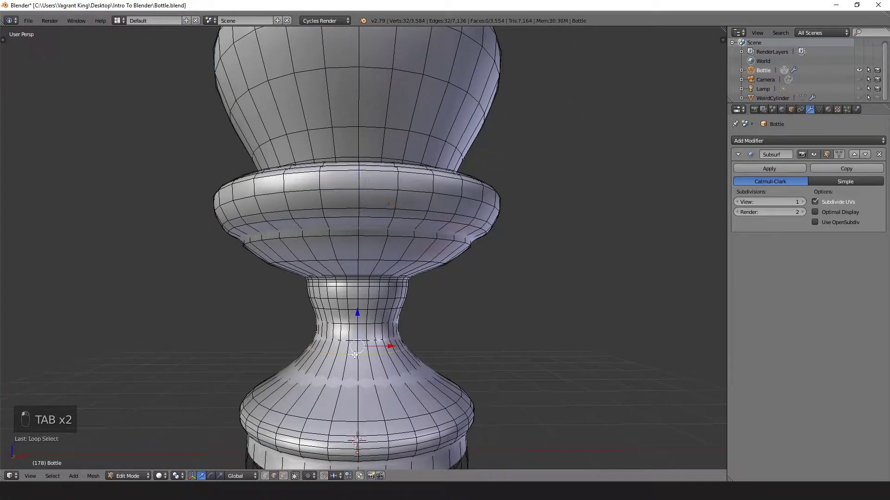
key("s")
right_click(512, 317)
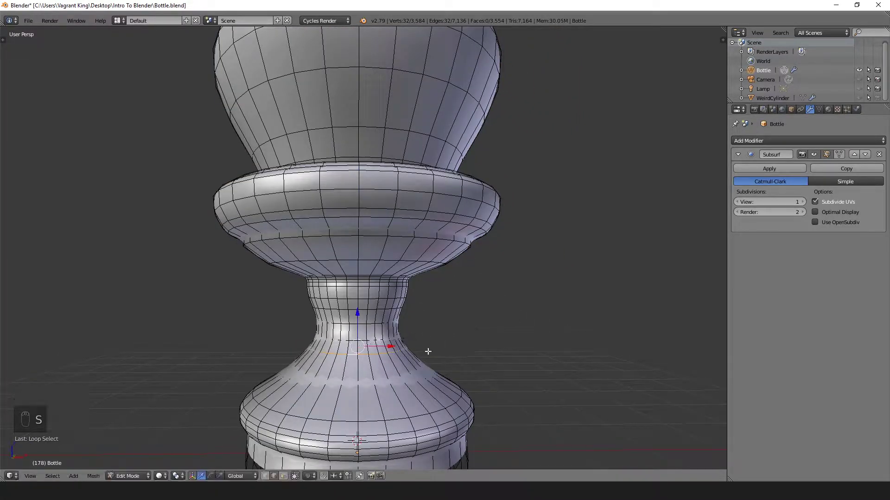
- Edge slide the recessed loop beneath the wide ring slightly downward in wireframe, and return to Object Mode with solid shading
key("z")
scroll(377, 324, "up", 5)
scroll(278, 219, "down", 3)
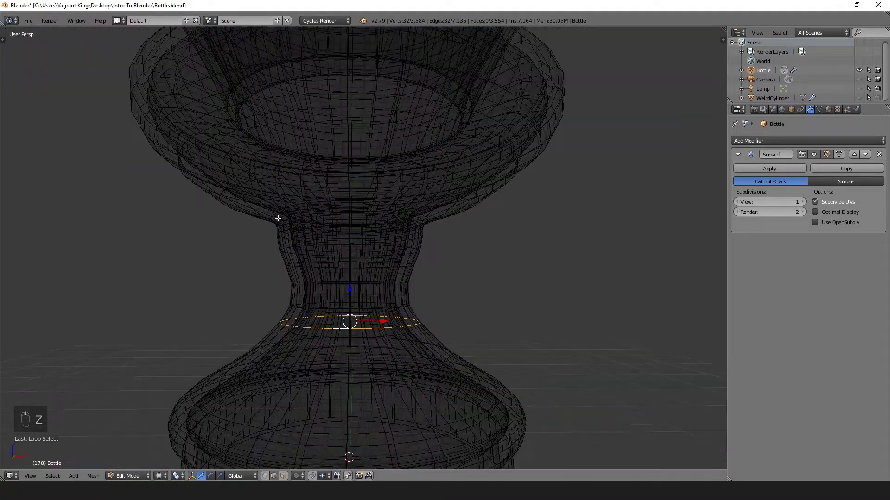
middle_click_drag(273, 155, 285, 178)
middle_click_drag(246, 278, 258, 232)
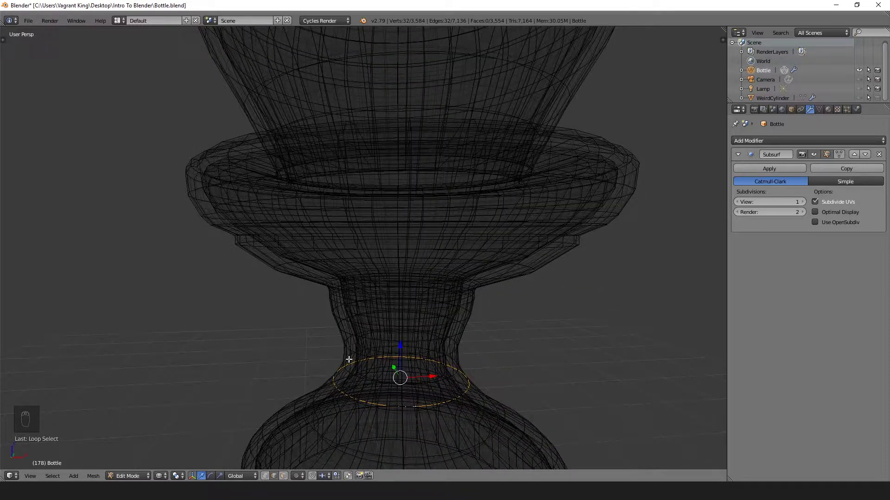
right_click(294, 248, "alt")
key("g")
key("g")
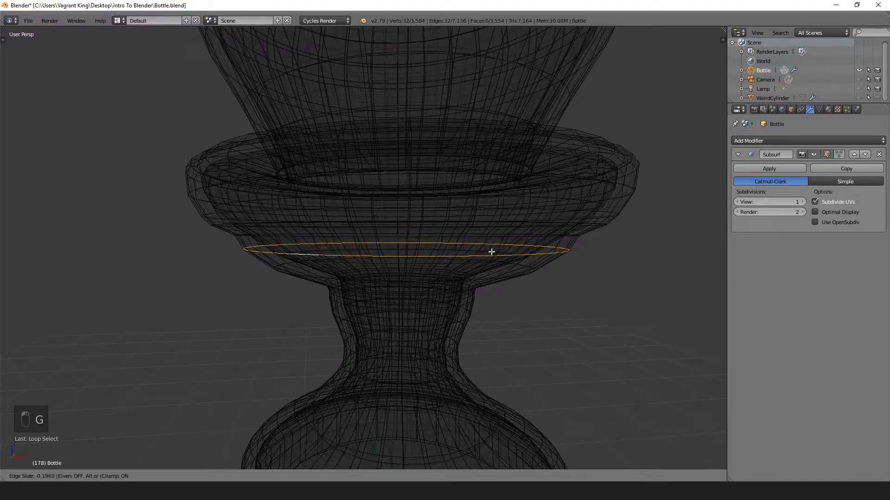
left_click(491, 254)
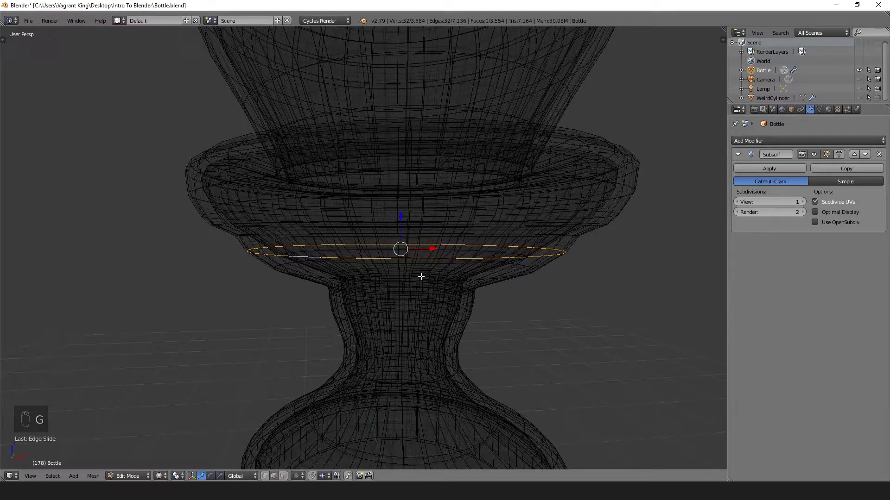
key("Tab")
key("z")
scroll(268, 285, "down", 6)
scroll(285, 287, "up", 10)
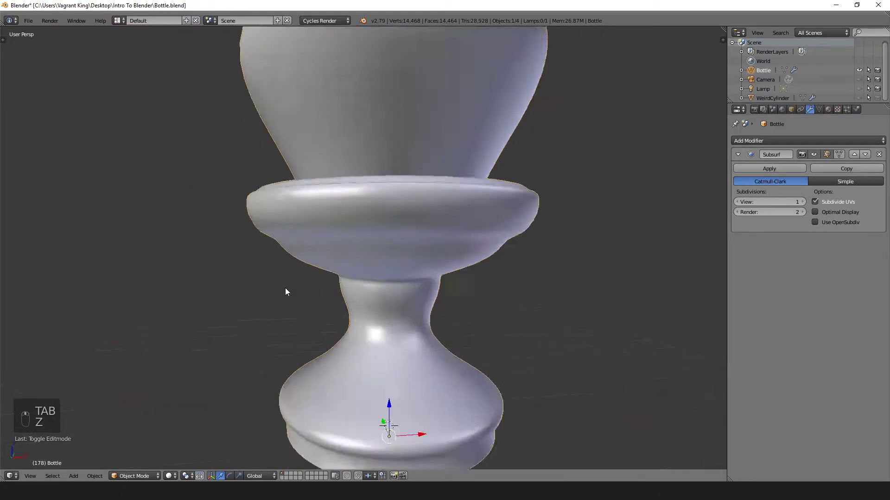
- Edit the bottle from below with face selection active and the Subsurf modifier's viewport display turned off
scroll(294, 256, "down", 5)
middle_click_drag(294, 255, 474, 132)
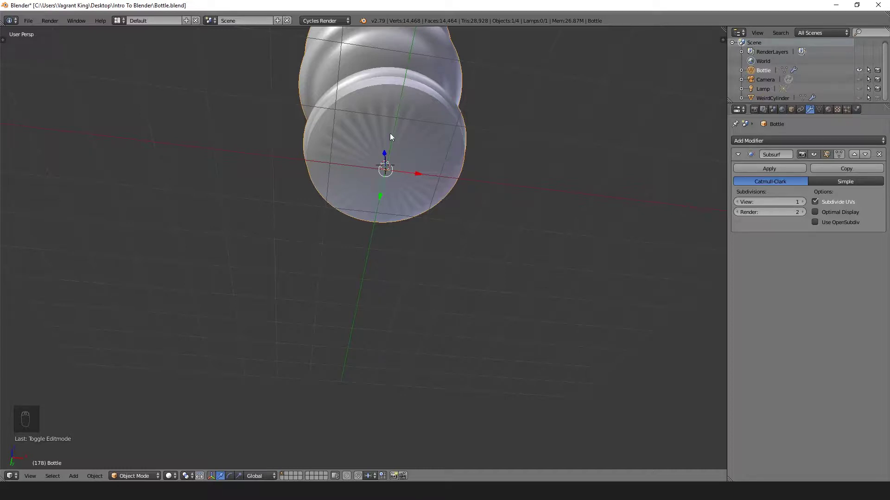
scroll(407, 118, "up", 4)
scroll(408, 118, "down", 2)
middle_click_drag(421, 90, 391, 138, "shift")
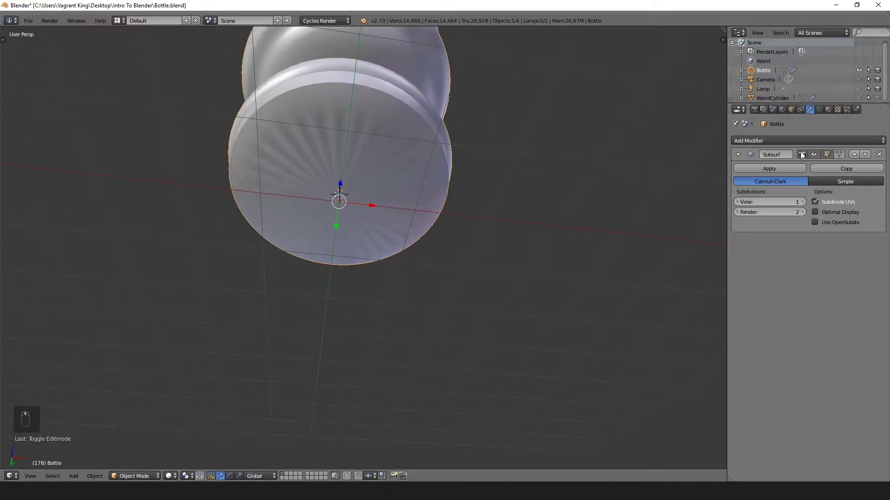
key("Tab")
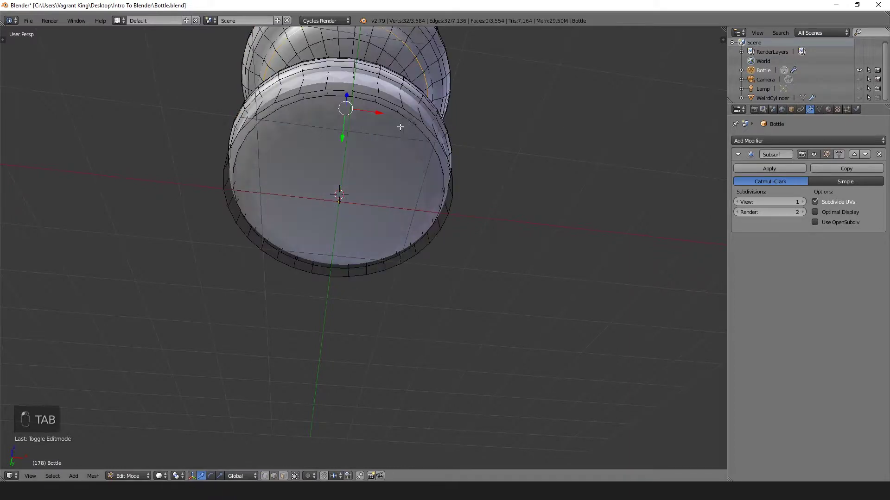
key("ctrl+Tab")
left_click(308, 155)
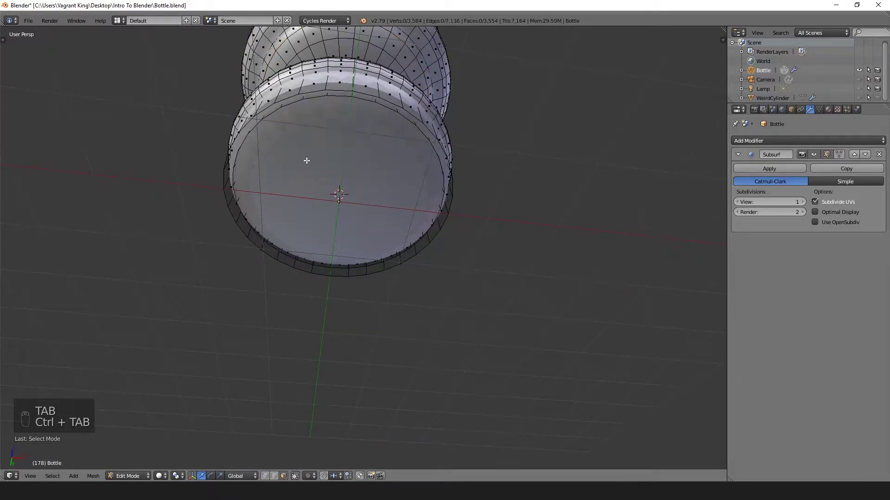
left_click(814, 154)
- Select the outer bottom face of the base together with the floor face inside the bottle
right_click(351, 168)
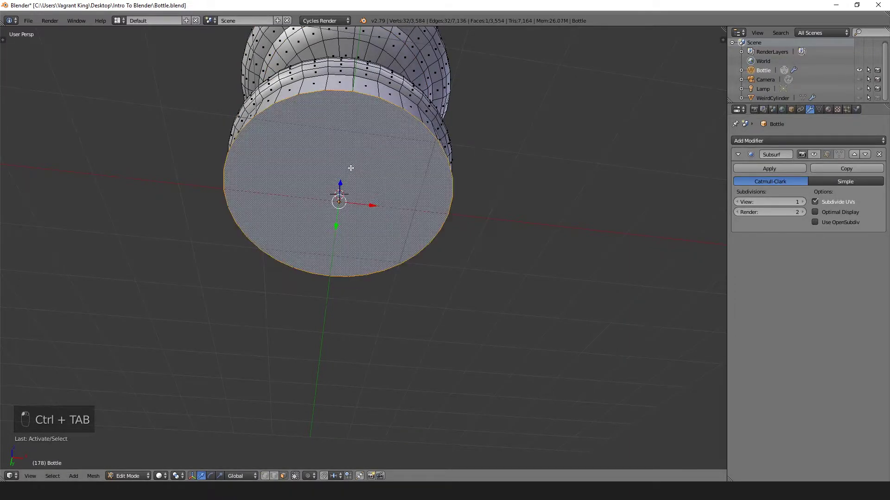
middle_click_drag(367, 163, 377, 242)
scroll(377, 242, "up", 6)
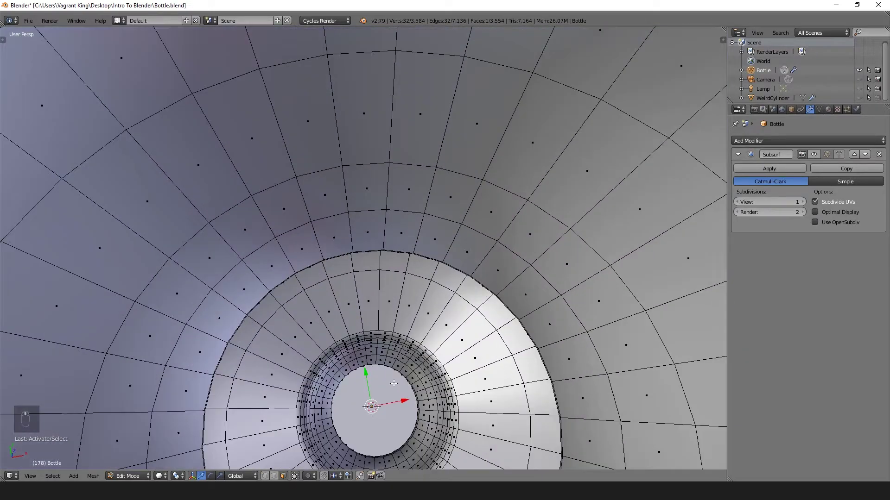
right_click(384, 383, "shift")
scroll(385, 378, "down", 8)
middle_click_drag(371, 347, 389, 207)
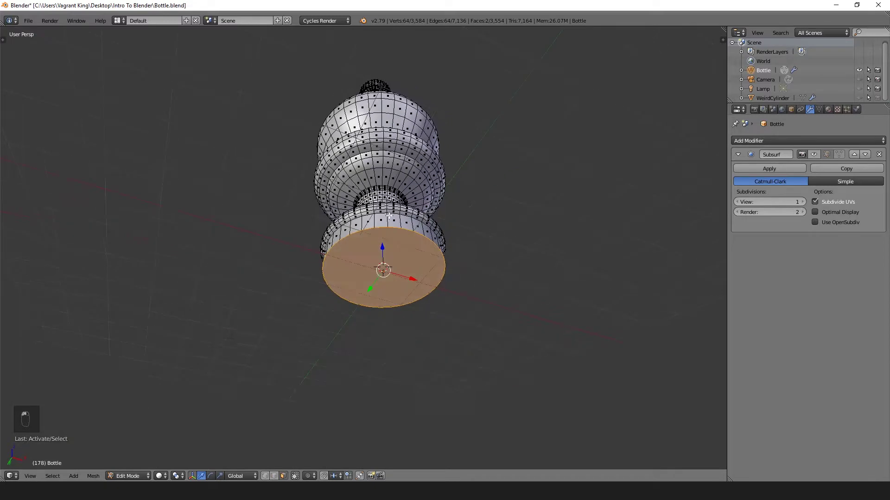
- Inset the two selected bottom faces twice to form concentric face rings
scroll(389, 213, "up", 1)
key("i")
left_click(676, 223)
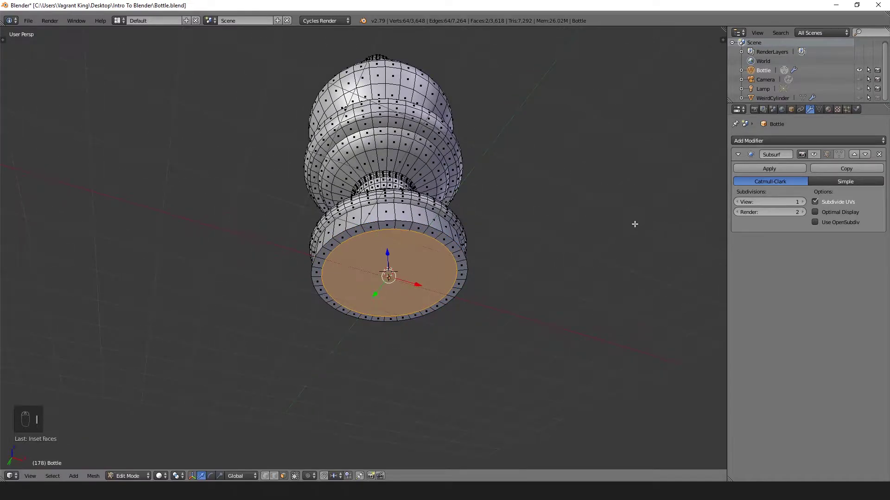
key("i")
left_click(647, 221)
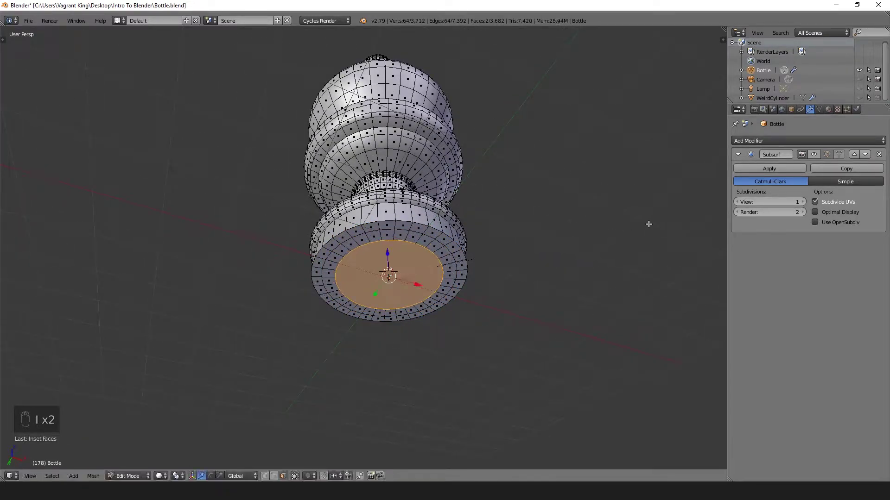
- Inset the two bottom faces once more and, in edge selection mode, add the underside's middle ring loop to the selection
key("i")
left_click(616, 233)
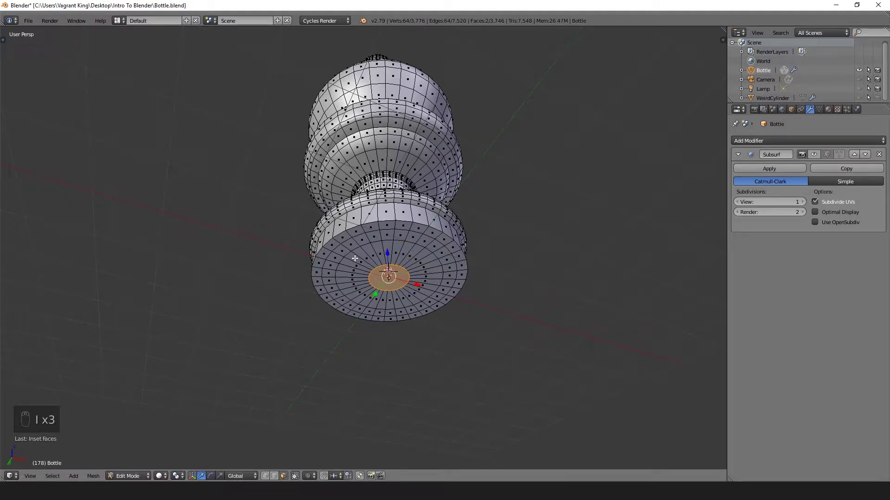
key("ctrl+Tab")
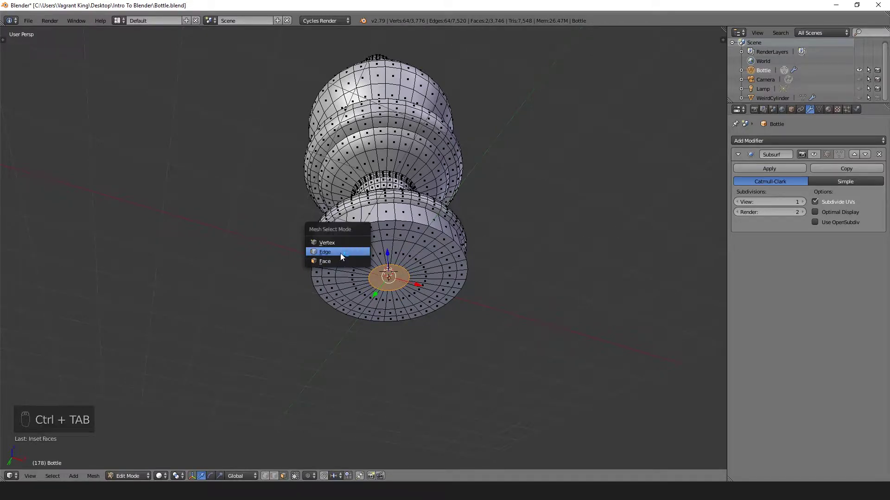
left_click(340, 253)
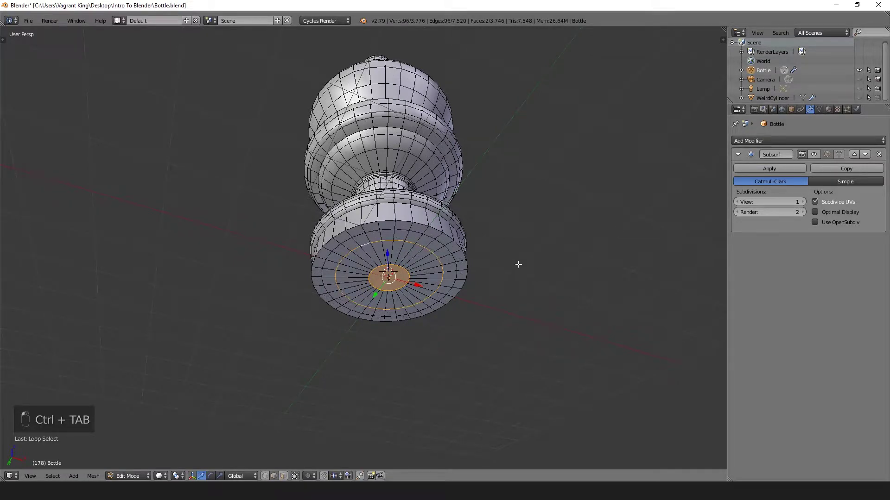
key("g")
key("z")
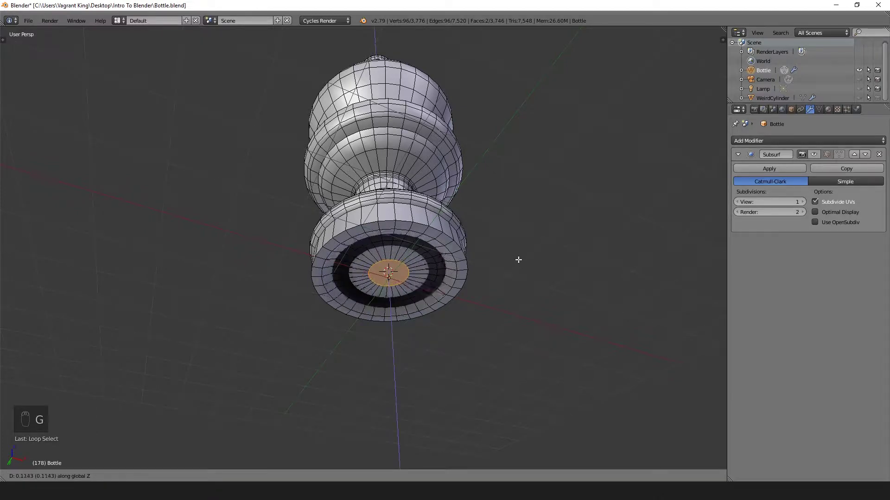
right_click(519, 256)
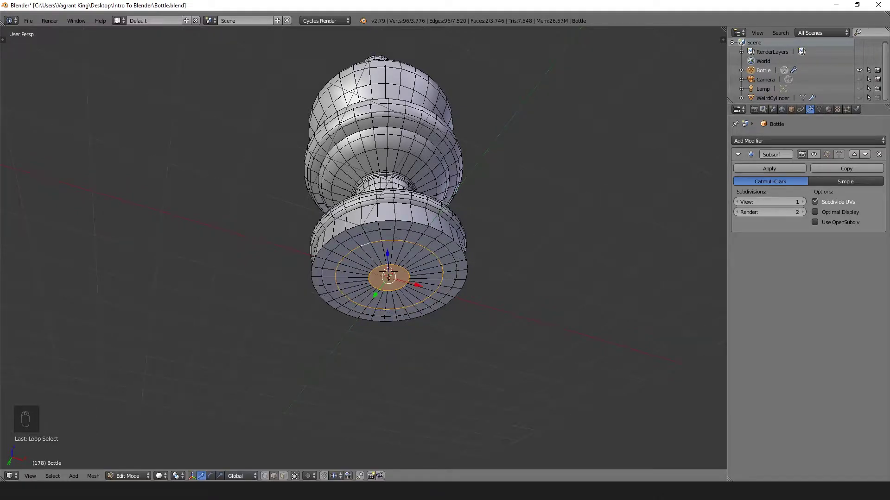
- Add the matching middle ring loop on the floor inside the bottle to the selection
scroll(377, 391, "up", 6)
scroll(405, 306, "down", 2)
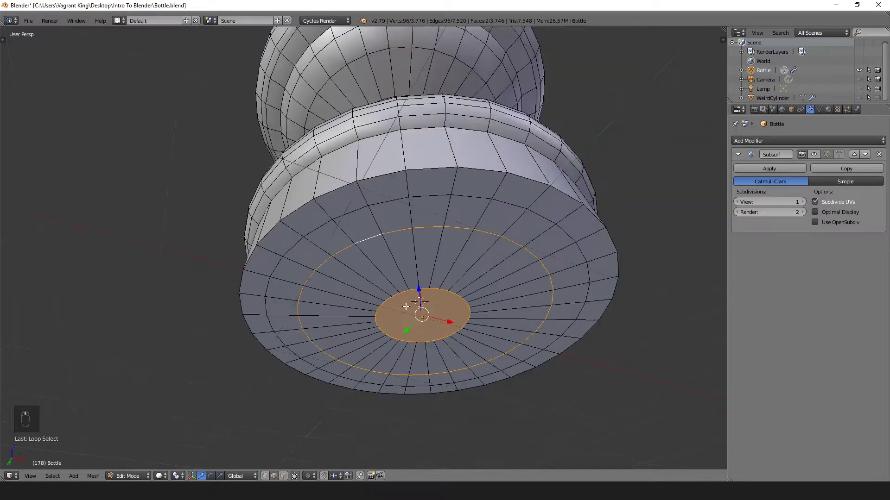
middle_click_drag(405, 305, 369, 171)
scroll(380, 440, "up", 4)
scroll(369, 214, "up", 2)
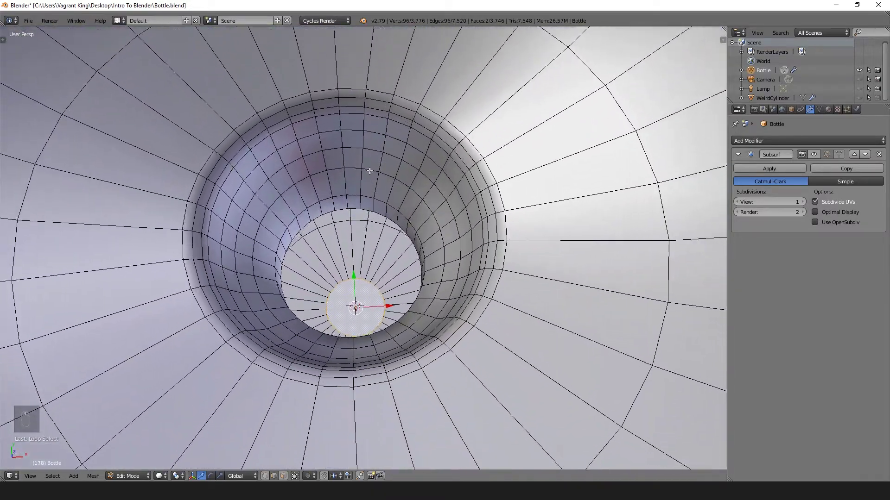
scroll(369, 214, "up", 3)
right_click(379, 210, "alt+shift")
- Try raising the selected bottom rings and center faces about 0.15 along Z, check them in wireframe, and undo the move
scroll(373, 223, "down", 6)
middle_click_drag(372, 262, 370, 135)
key("g")
key("z")
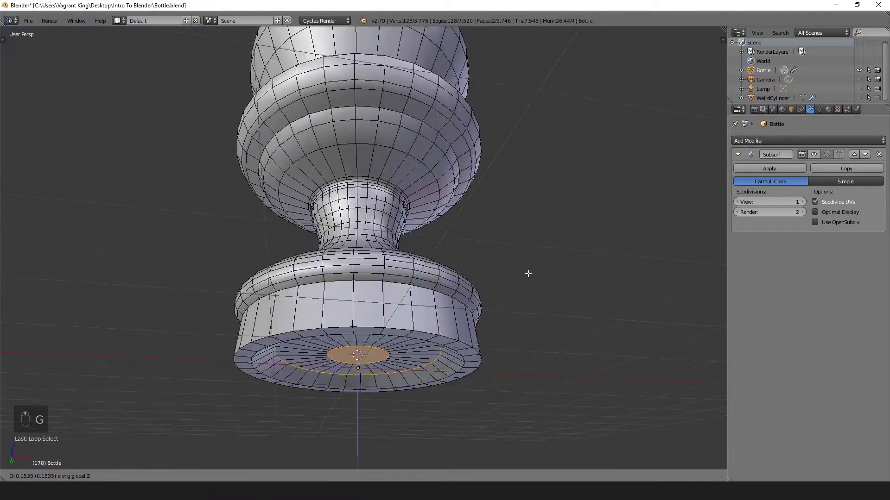
left_click(526, 270)
key("z")
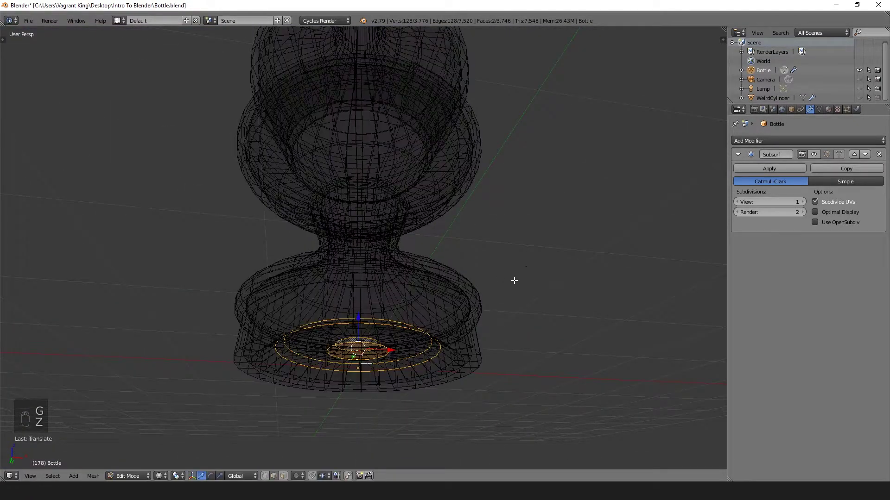
middle_click_drag(515, 279, 528, 236)
scroll(508, 255, "up", 3)
scroll(508, 255, "up", 2)
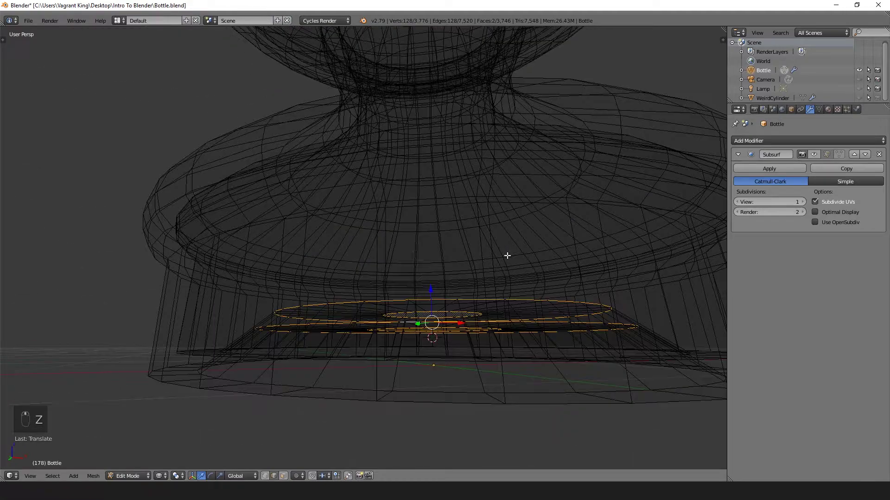
key("ctrl+z")
- Raise the selected middle rings and center faces of both bottom surfaces slightly along the Z axis
key("g")
key("z")
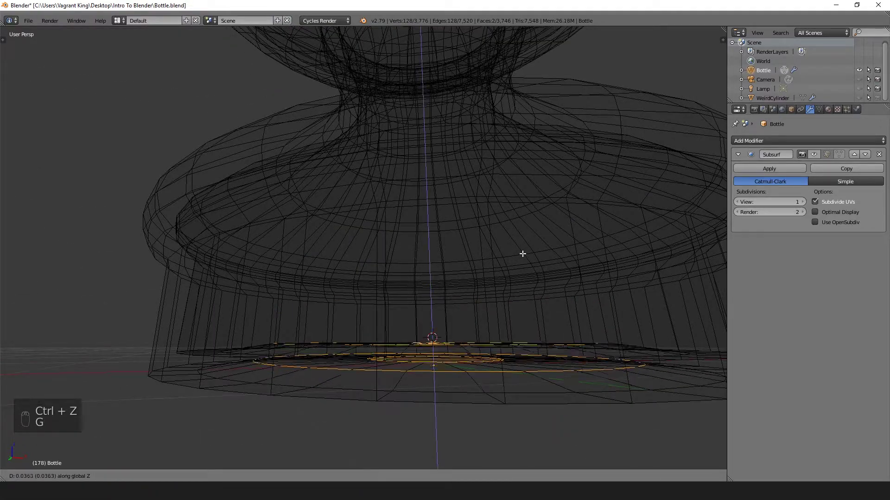
left_click(523, 248)
middle_click_drag(522, 245, 517, 267)
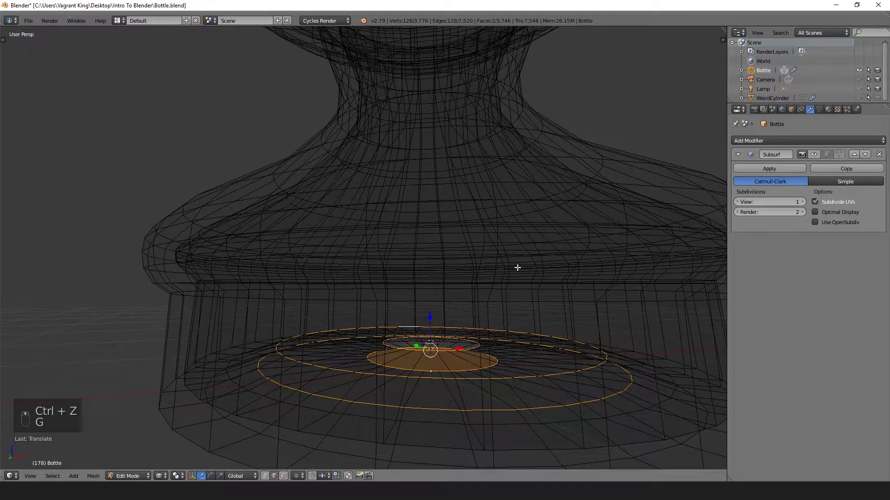
- Limit the selection to the two central bottom faces, inside and underneath, using face selection mode in wireframe
key("ctrl+Tab")
left_click(510, 257)
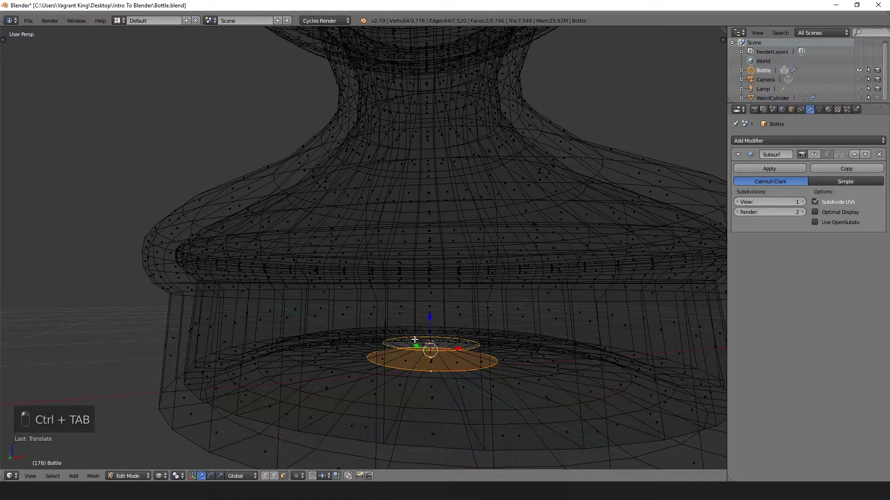
key("ctrl+z")
key("ctrl+z")
key("ctrl+z")
middle_click_drag(415, 340, 463, 332)
right_click(413, 275, "shift")
key("ctrl+z")
right_click(436, 307, "shift")
key("z")
key("z")
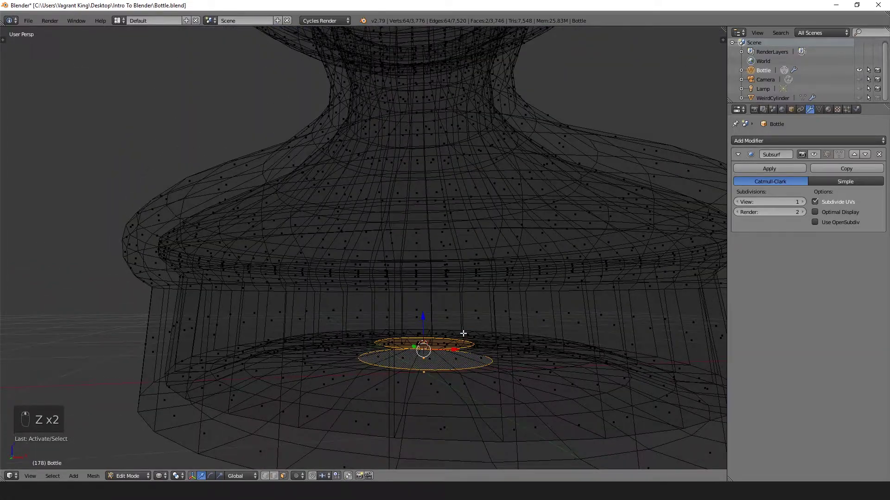
- Raise the two central bottom faces about 0.2 along Z to dome the base, and return to solid shading
key("g")
key("z")
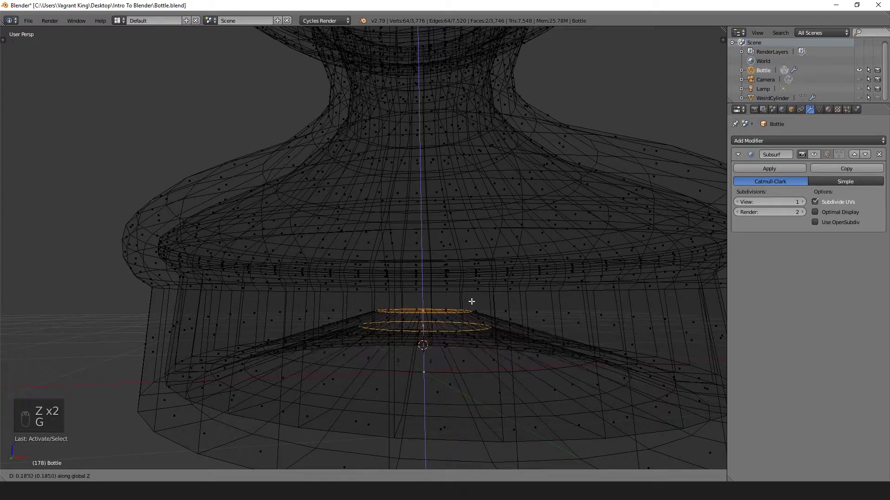
left_click(473, 297)
scroll(472, 296, "down", 4)
key("z")
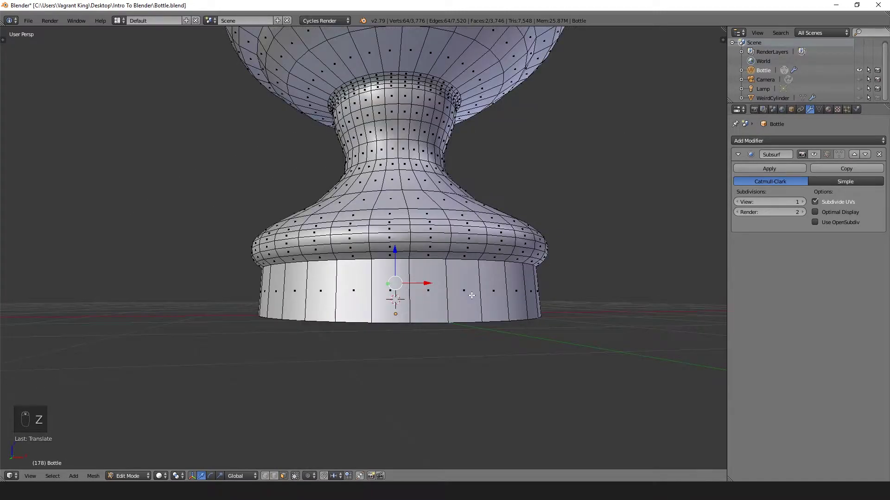
key("z")
key("z")
- Deselect everything, turn the Subsurf modifier's viewport display back on, and inspect the underside in Object Mode
key("a")
scroll(472, 296, "down", 5)
middle_click_drag(471, 295, 462, 252)
scroll(463, 252, "up", 5)
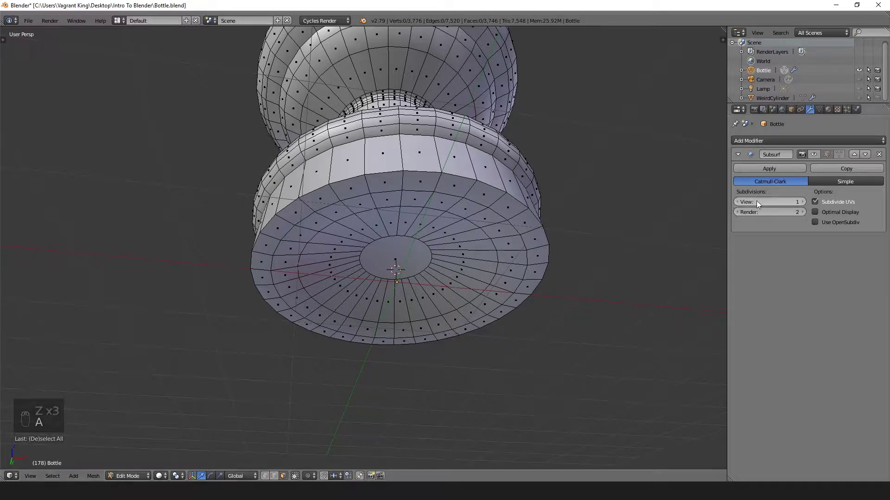
left_click(822, 153)
middle_click_drag(341, 248, 344, 221)
key("Tab")
middle_click_drag(380, 259, 396, 209)
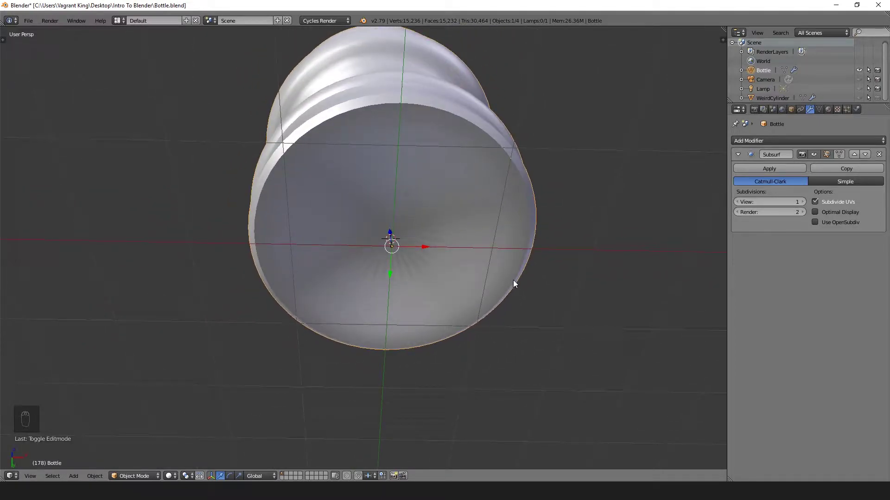
middle_click_drag(417, 201, 323, 305)
- In Edit Mode with edge selection, select the outermost edge loop around the bottom of the base and show wireframe
key("Tab")
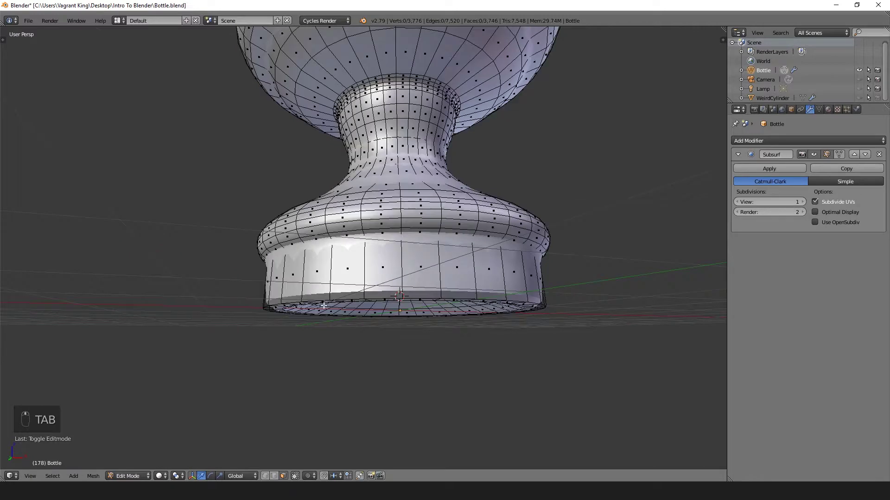
right_click(266, 307, "alt")
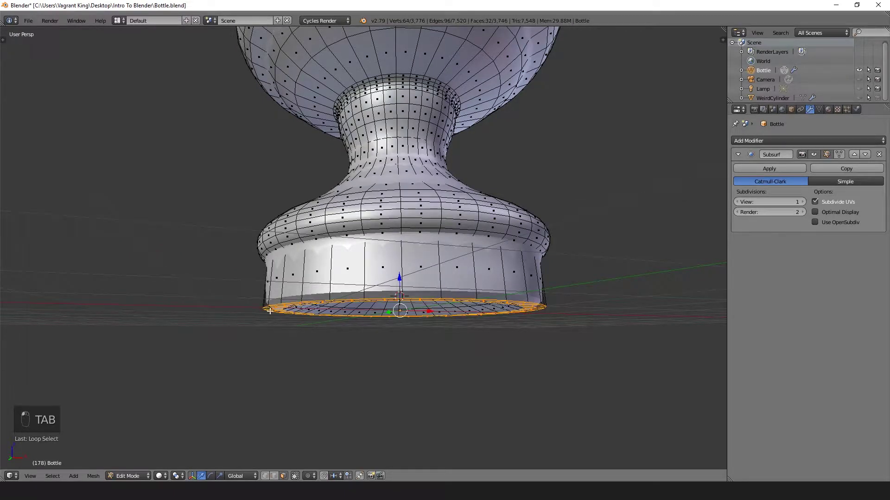
key("ctrl+Tab")
left_click(273, 302)
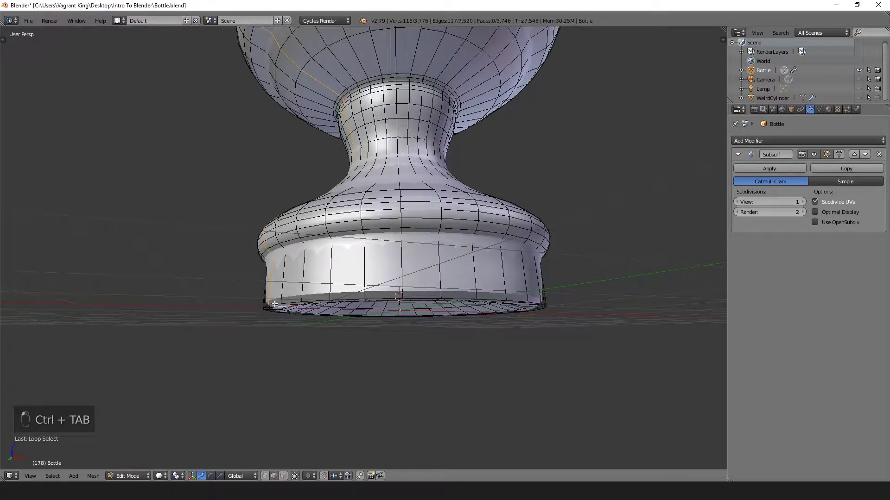
right_click(274, 304, "alt")
scroll(288, 305, "up", 3)
key("z")
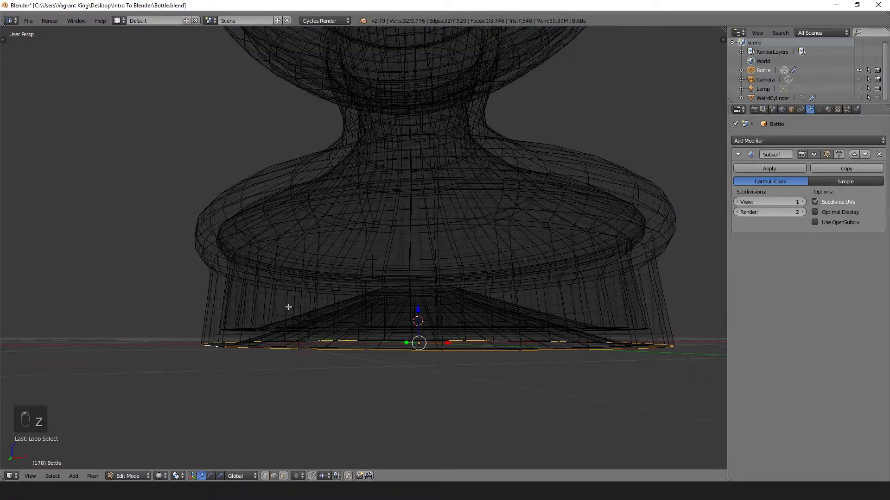
- Add the edge loop around the inner floor's perimeter to the selected outer bottom loop
middle_click_drag(288, 308, 227, 327)
right_click(219, 360, "alt+shift")
scroll(219, 359, "down", 2)
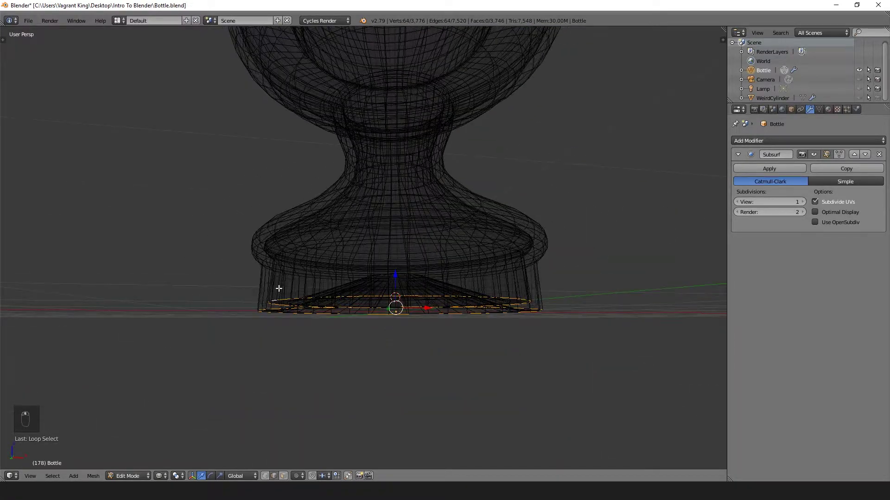
scroll(279, 288, "up", 2)
key("Tab")
key("Tab")
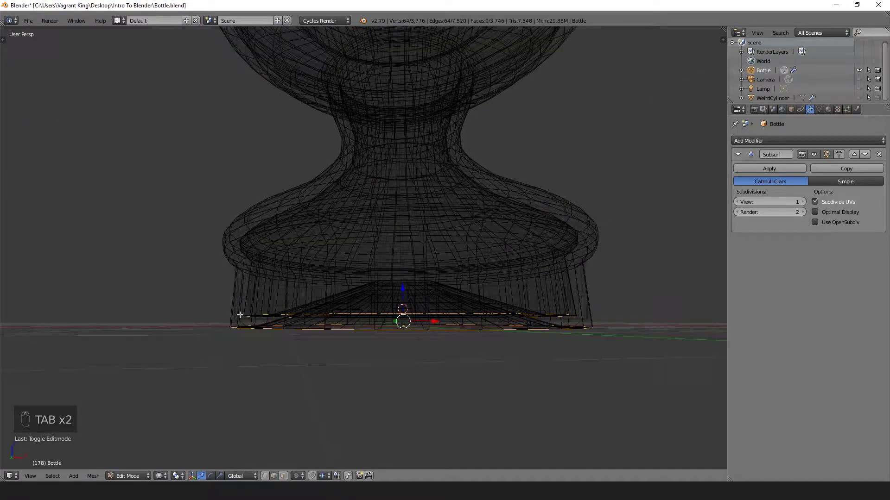
- Bevel the two selected bottom edge loops with 3 segments and an offset of about 0.13
key("ctrl+b")
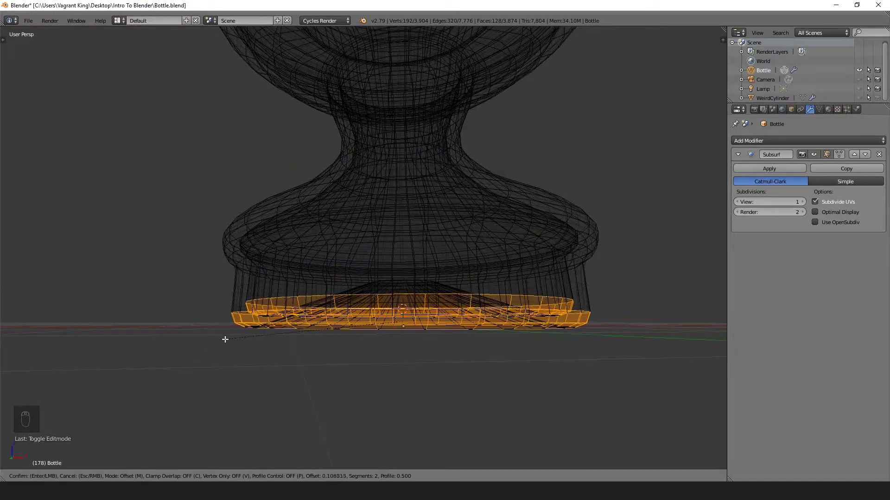
scroll(224, 340, "up", 1)
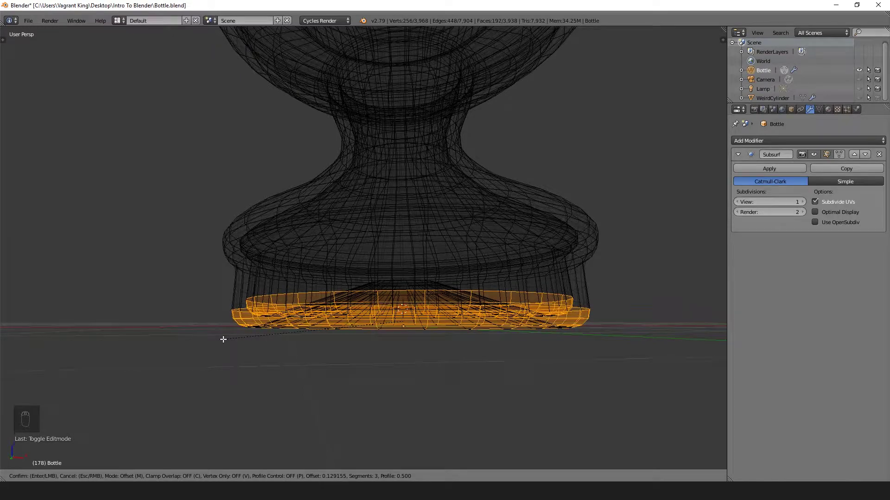
left_click(223, 339)
- Deselect everything, return to Object Mode with solid shading, and review the whole bottle
key("z")
mouse_move(231, 354)
middle_mouse_down()
mouse_move(228, 299)
mouse_move(249, 354)
mouse_move(322, 362)
mouse_move(352, 349)
mouse_move(307, 337)
mouse_move(364, 344)
mouse_move(453, 318)
mouse_move(451, 277)
mouse_move(435, 328)
middle_mouse_up()
key("z")
key("a")
key("Tab")
key("z")
scroll(307, 341, "down", 3)
scroll(391, 292, "up", 4)
scroll(318, 270, "down", 5)
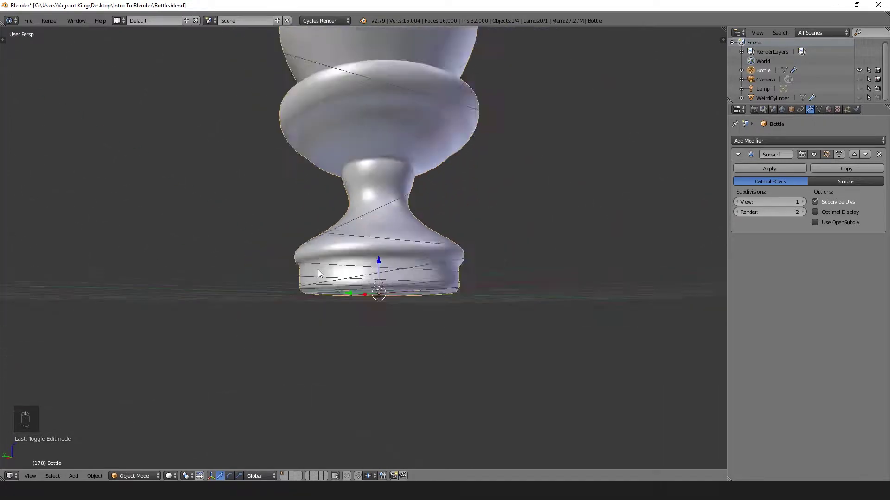
middle_click_drag(332, 254, 439, 247)
scroll(447, 271, "up", 3)
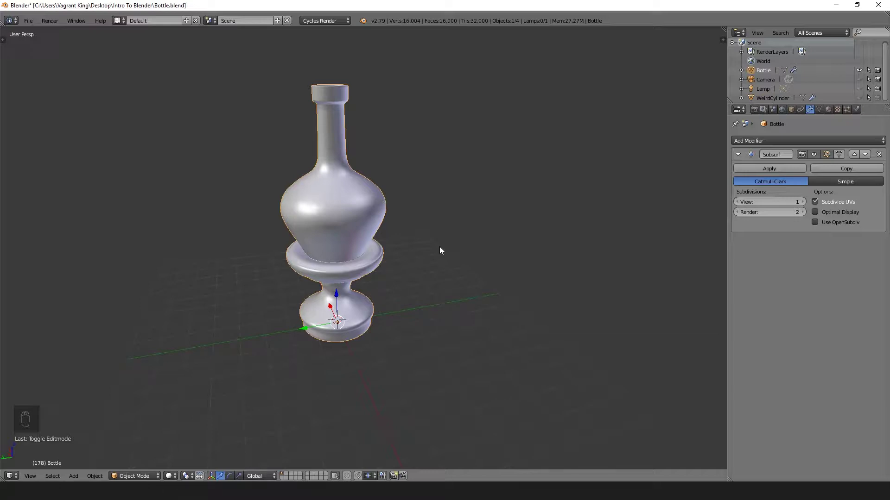
- Select the horizontal edge loop at the lower part of the bottle's neck in Edit Mode
key("Tab")
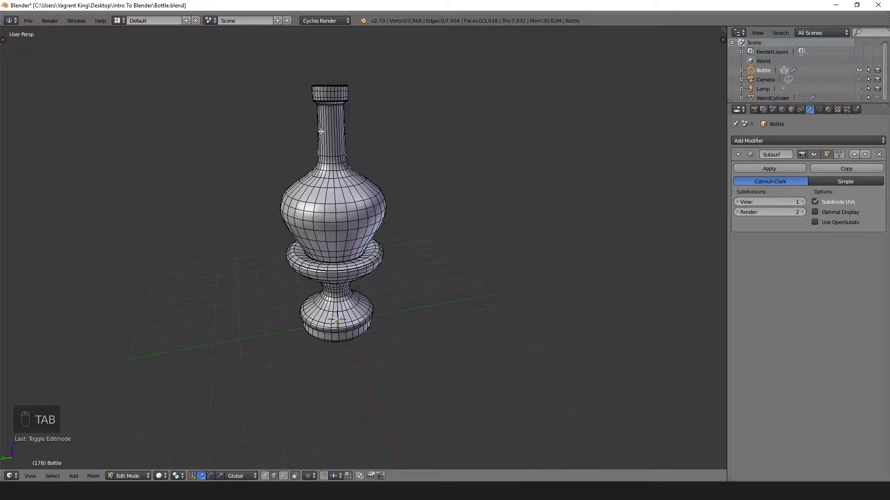
scroll(317, 164, "up", 6)
middle_click_drag(318, 149, 294, 159)
scroll(324, 185, "down", 5)
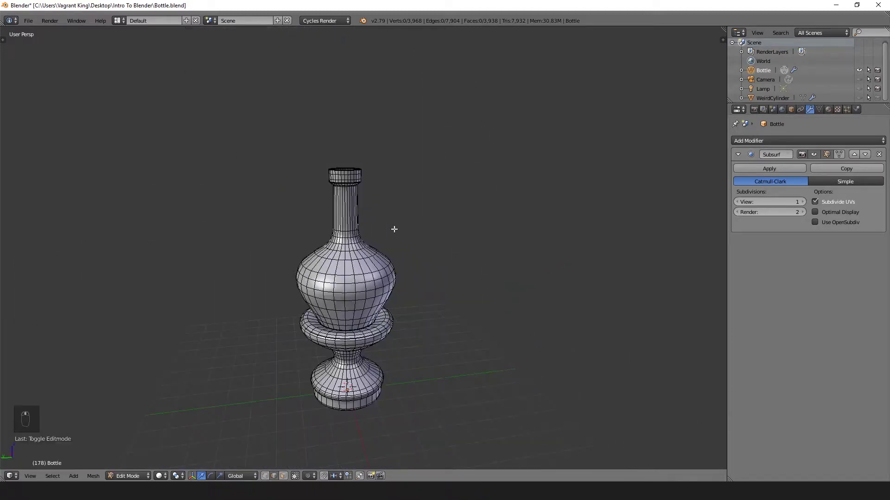
scroll(366, 241, "up", 3)
right_click(334, 214, "alt")
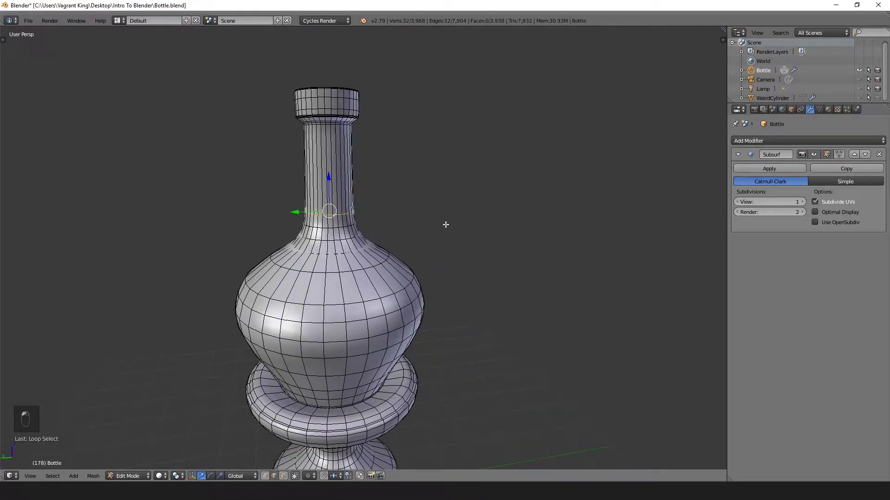
key("g")
key("z")
key("g")
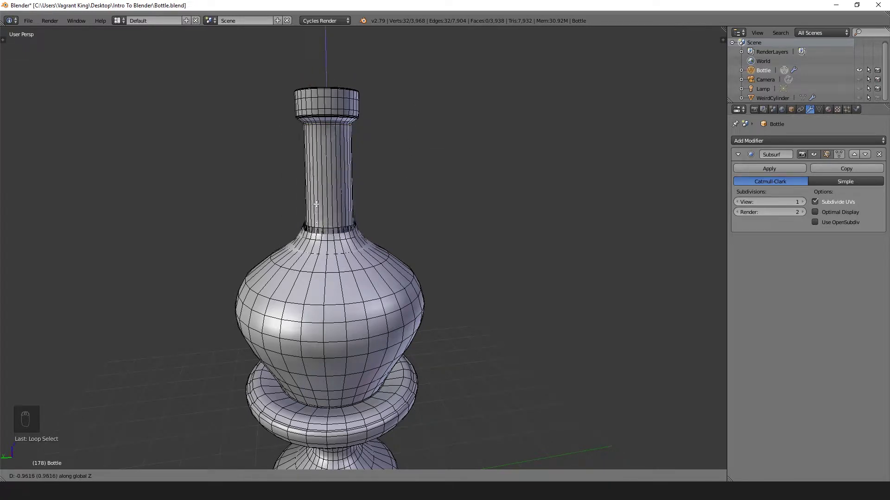
key("x")
key("y")
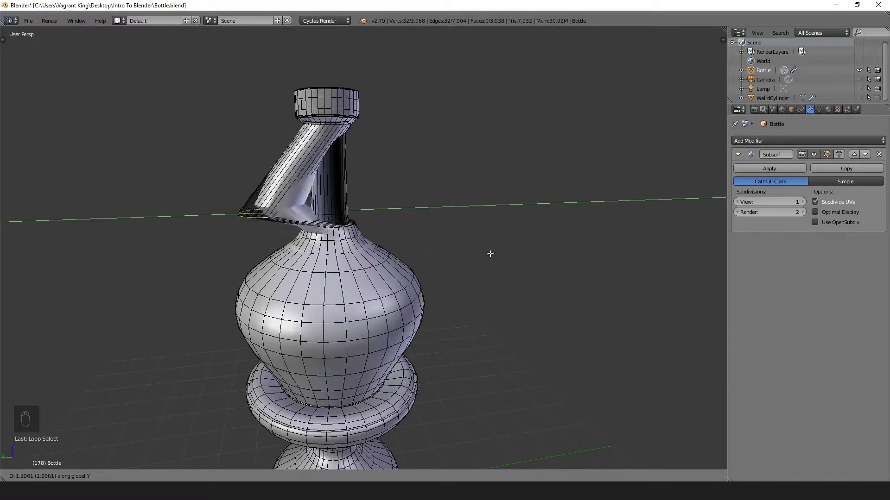
key("Escape")
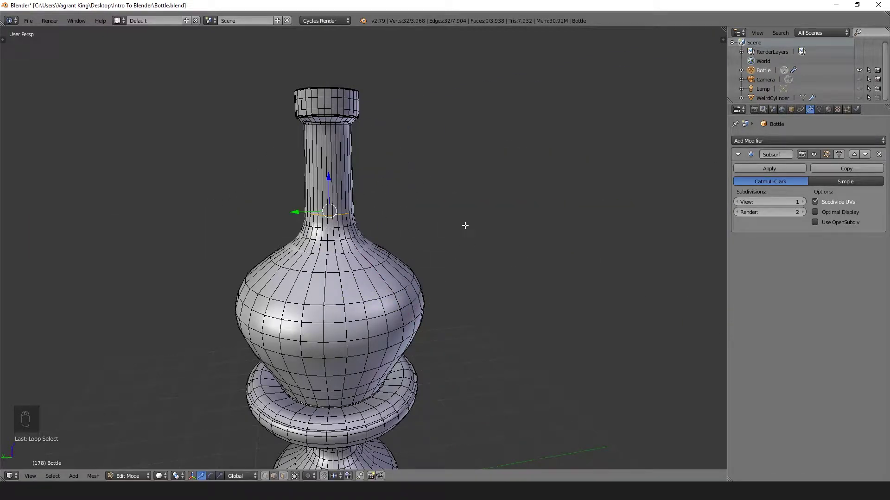
- Try raising the selected neck edge loop along the global Z axis, and undo the move
middle_click_drag(465, 226, 443, 234)
key("g")
key("z")
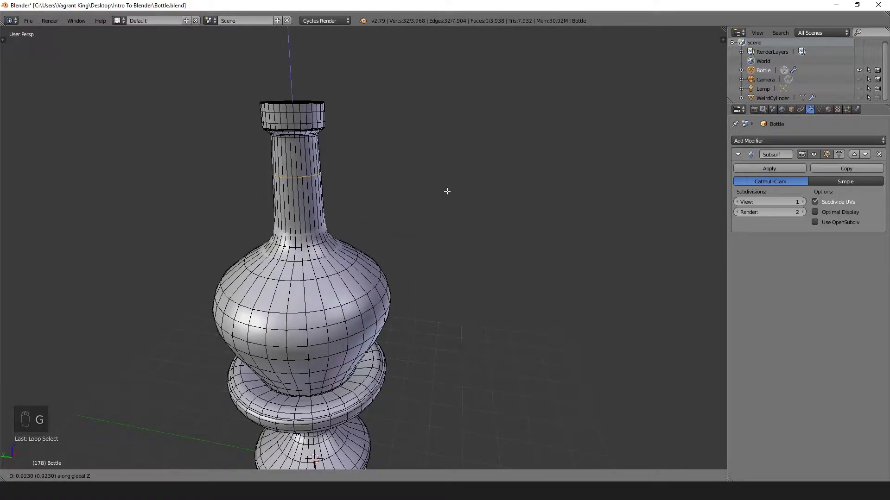
left_click(449, 182)
middle_click_drag(409, 207, 435, 211)
key("ctrl+z")
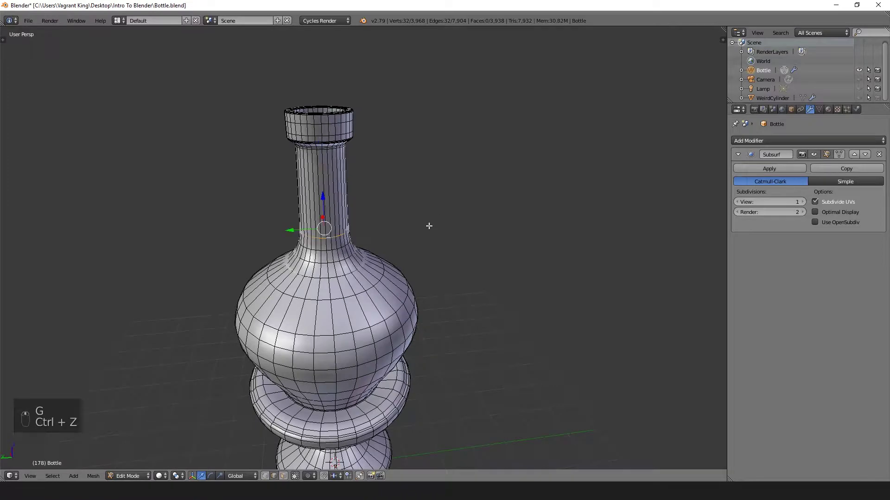
- Return to Object Mode and apply the bottle's Subdivision Surface modifier to its mesh
scroll(415, 284, "down", 6)
key("Tab")
scroll(387, 271, "up", 4)
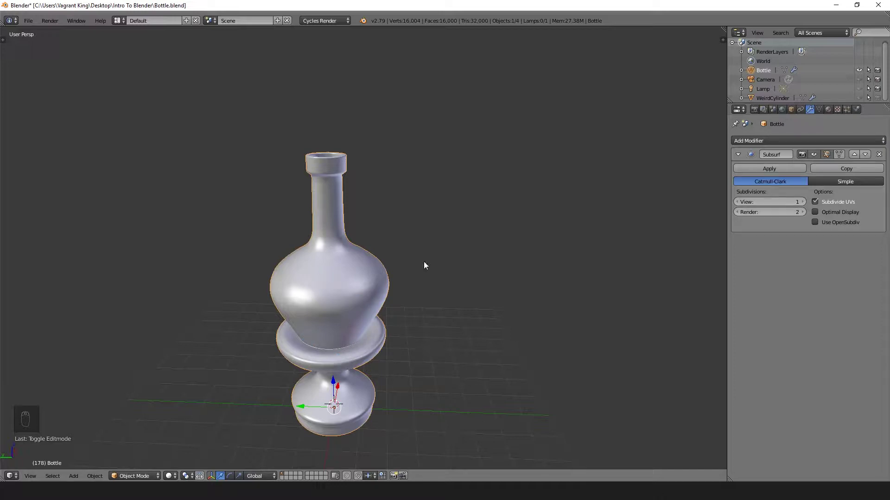
left_click(756, 168)
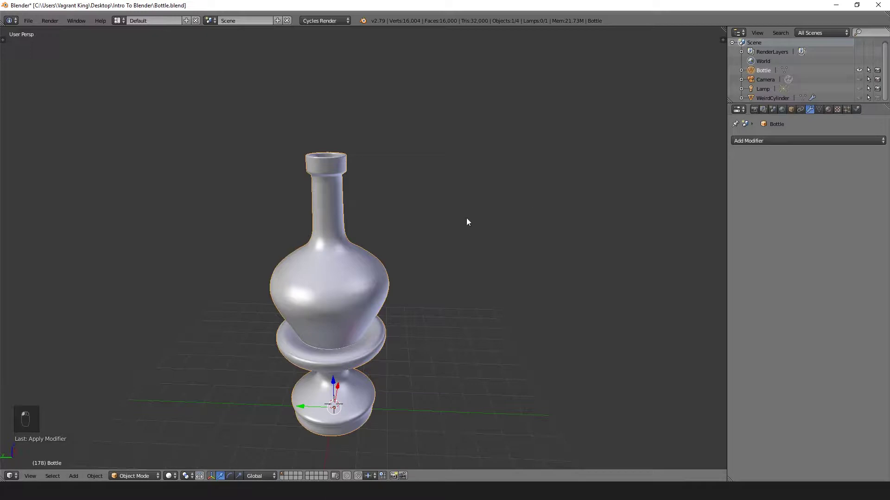
- Inspect the bottle's dense applied mesh in Edit Mode from several angles, and undo the applied subdivision
key("Tab")
scroll(336, 200, "up", 4)
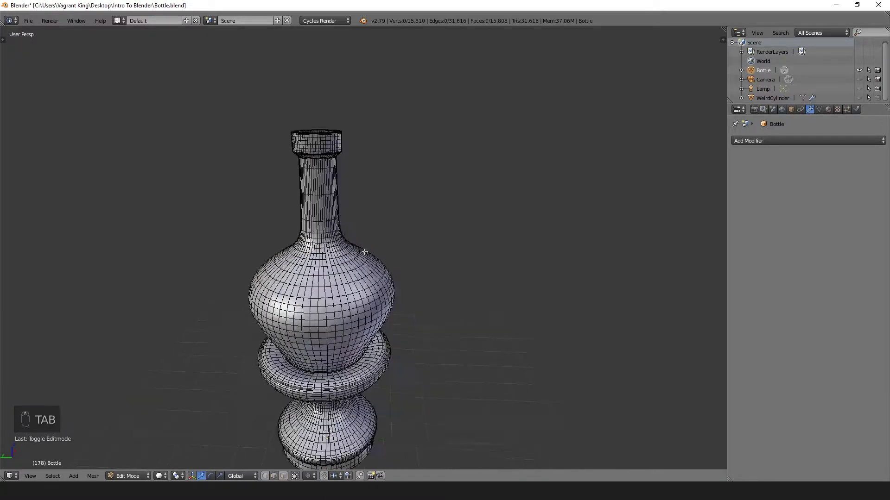
middle_click_drag(335, 201, 356, 168)
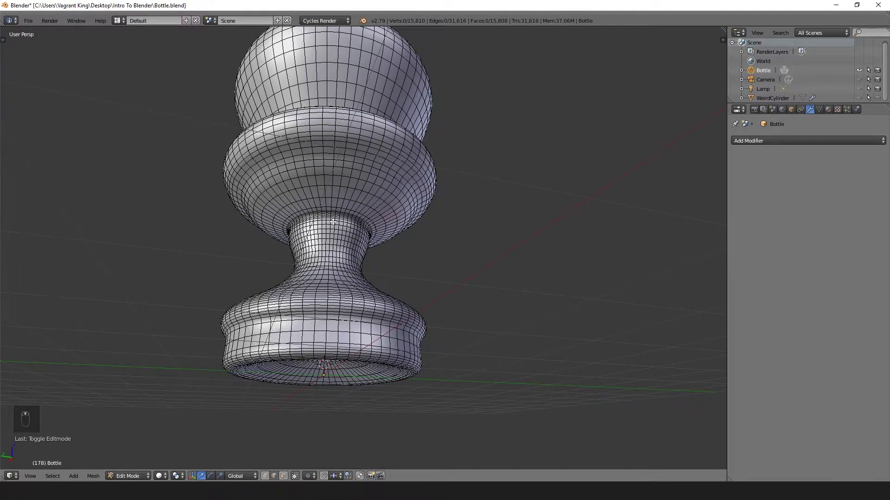
middle_click_drag(333, 222, 342, 308)
scroll(354, 233, "down", 5)
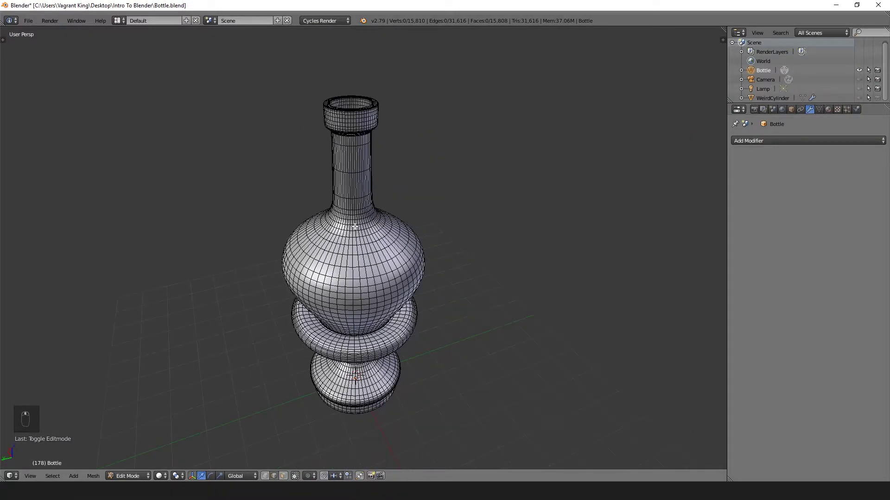
scroll(511, 145, "up", 2)
key("ctrl+z")
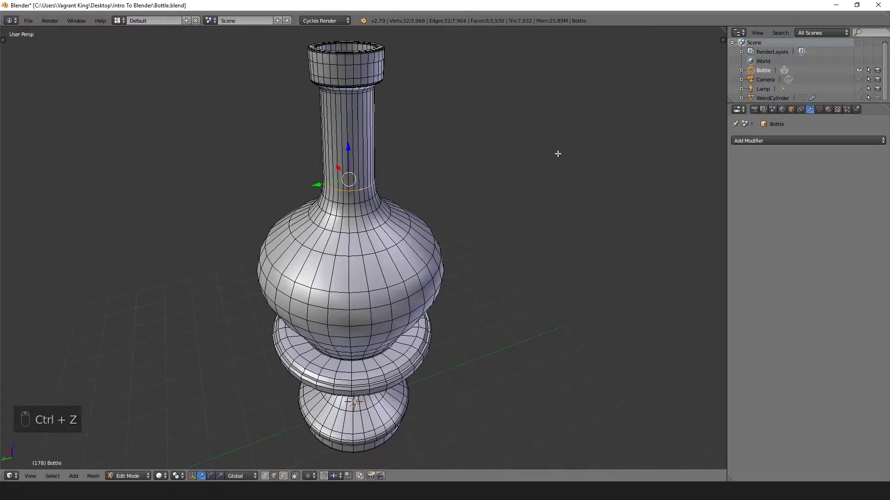
- Add a Subdivision Surface modifier with 2 view subdivisions to the bottle in Object Mode, and remove it after a check
key("Tab")
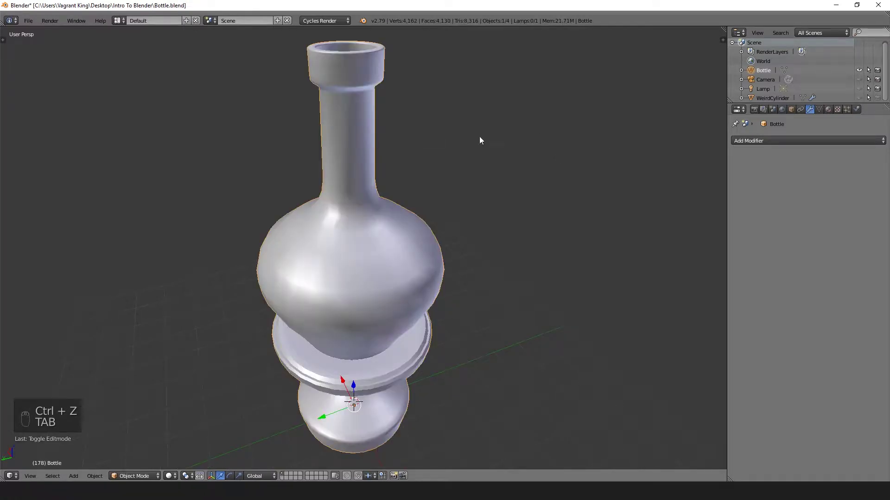
left_click(758, 140)
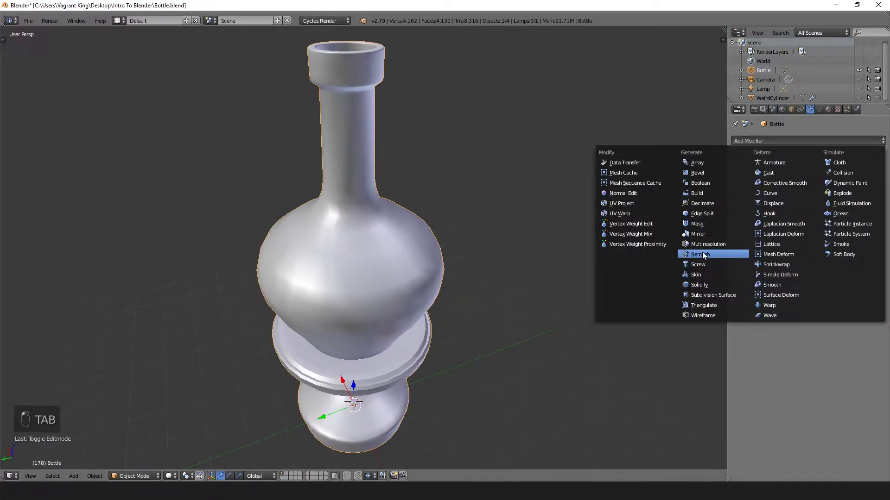
left_click(707, 295)
left_click(801, 203)
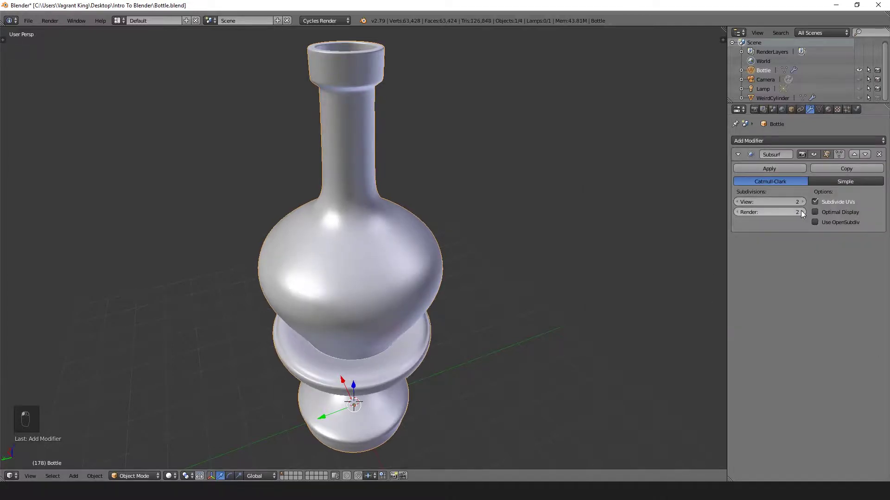
middle_click_drag(544, 212, 551, 192)
left_click(879, 155)
- Examine the bottle's unsubdivided topology in Edit Mode, from the whole body to the middle ring and stem
middle_click_drag(417, 171, 363, 156)
key("Tab")
scroll(388, 178, "down", 4)
middle_click_drag(348, 194, 361, 217)
scroll(362, 217, "up", 4)
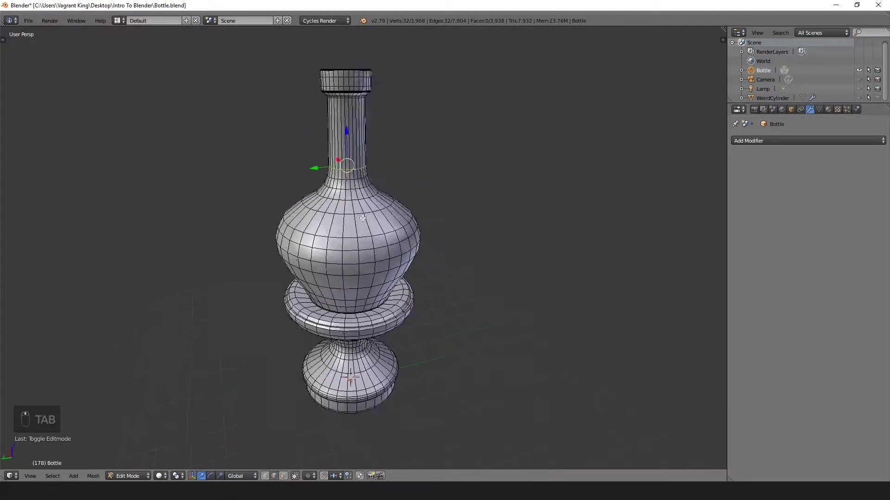
middle_click_drag(345, 246, 346, 198)
middle_click_drag(347, 161, 348, 174)
scroll(313, 226, "up", 3)
middle_click_drag(272, 224, 340, 196, "shift")
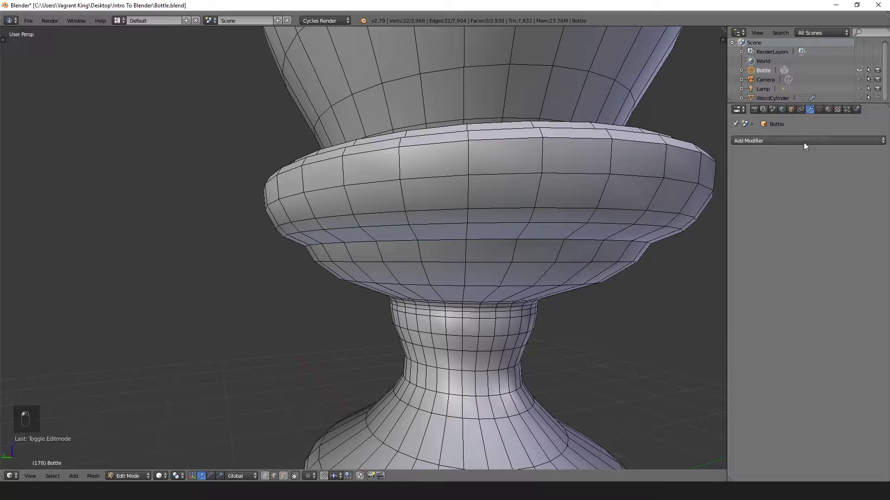
- Add a Subdivision Surface modifier to the bottle in Object Mode with 2 view and 3 render subdivisions
key("Tab")
key("Tab")
left_click(760, 141)
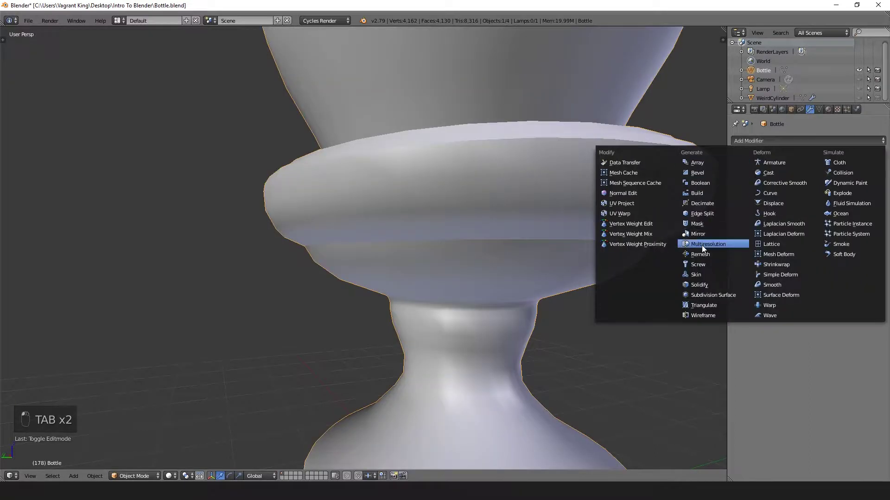
left_click(705, 294)
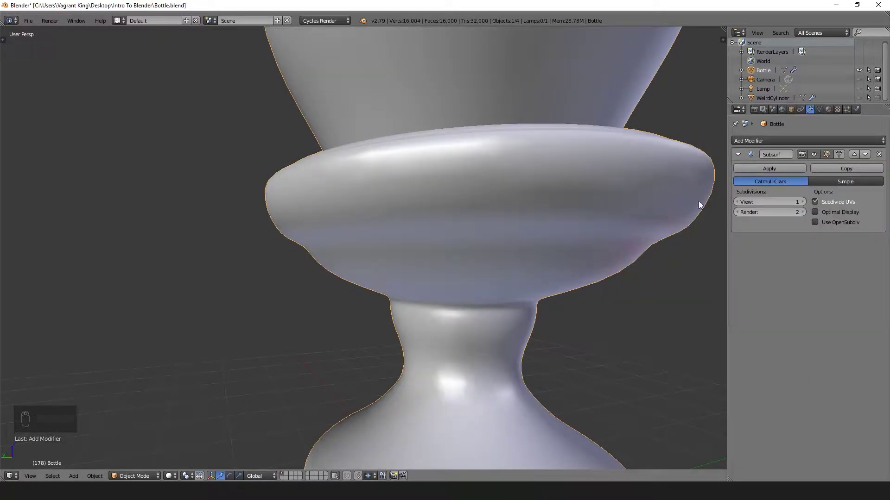
left_click(802, 203)
left_click(802, 212)
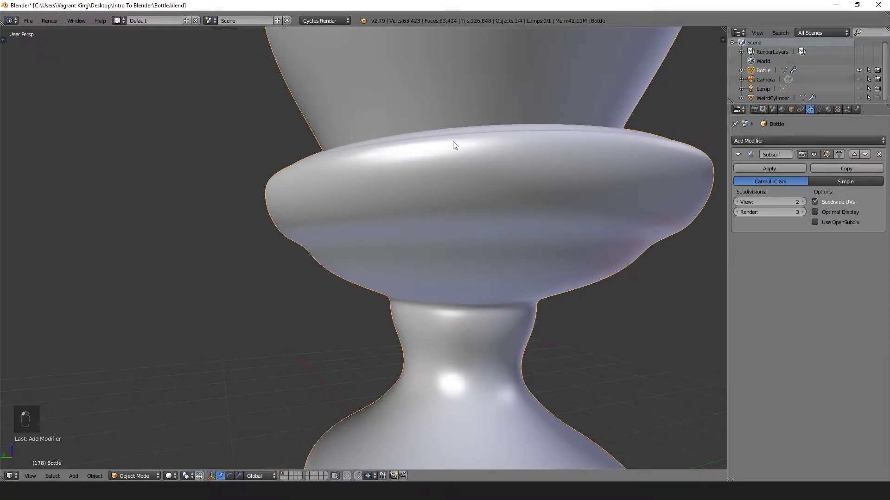
- Review the smoothed bottle's shading around the middle ring, the lip and the overall silhouette
middle_click_drag(452, 142, 441, 166)
middle_click_drag(428, 102, 368, 353, "shift")
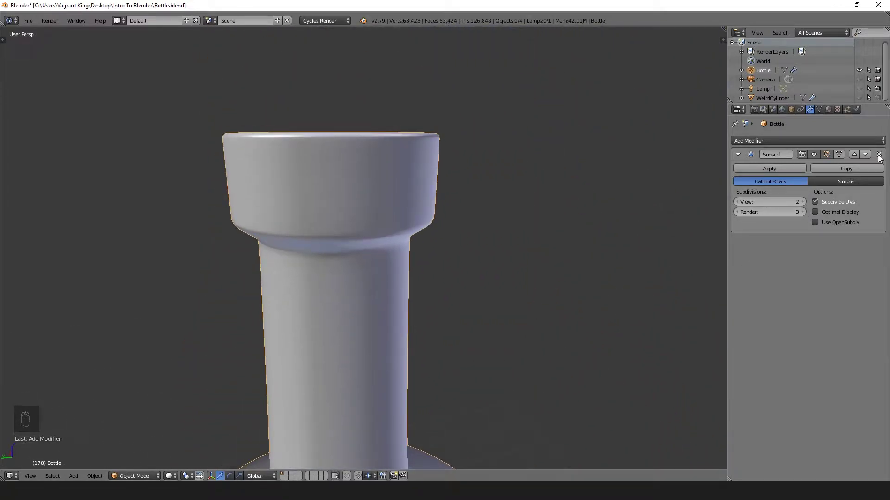
scroll(456, 176, "down", 8)
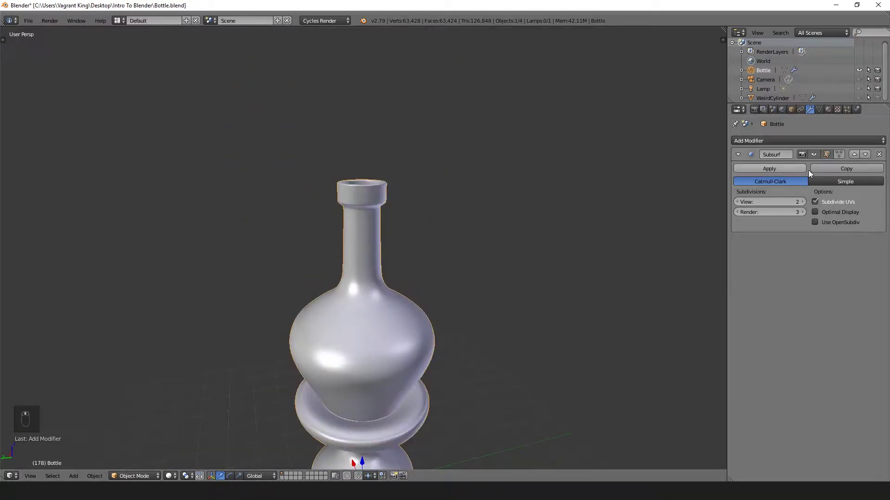
scroll(472, 204, "down", 3)
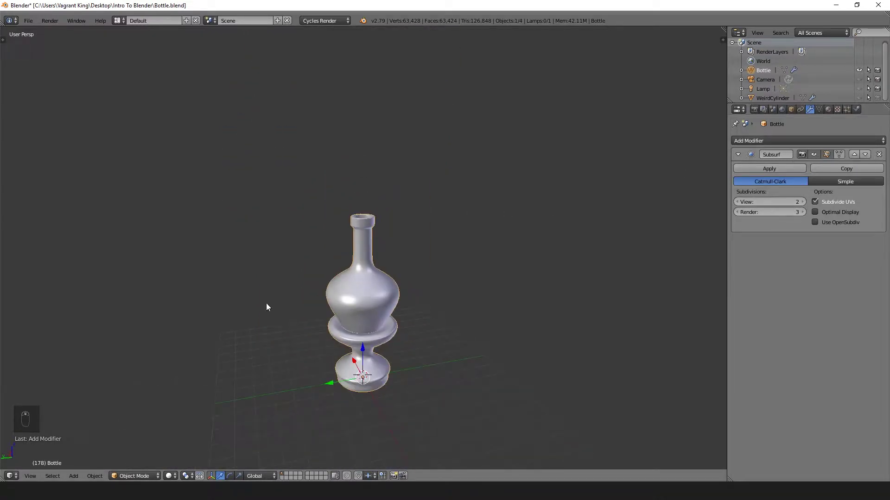
middle_click_drag(318, 240, 365, 243)
scroll(369, 239, "up", 4)
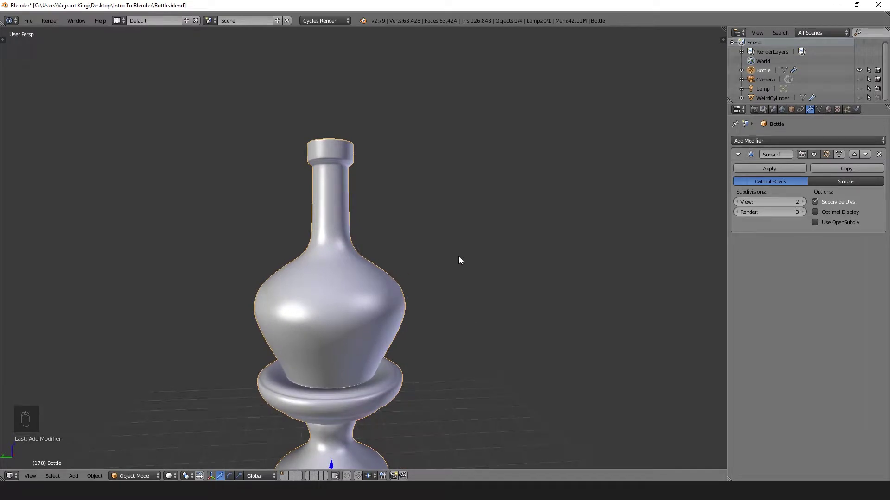
middle_click_drag(443, 287, 472, 203, "shift")
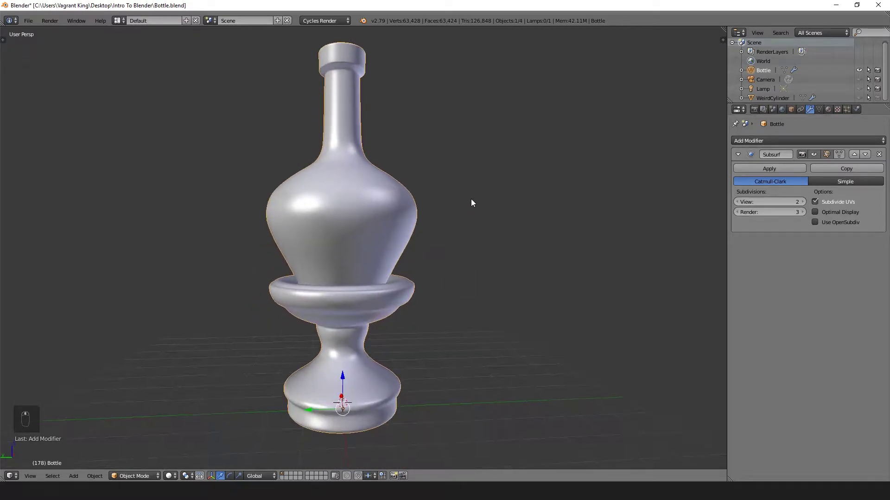
scroll(472, 202, "down", 4)
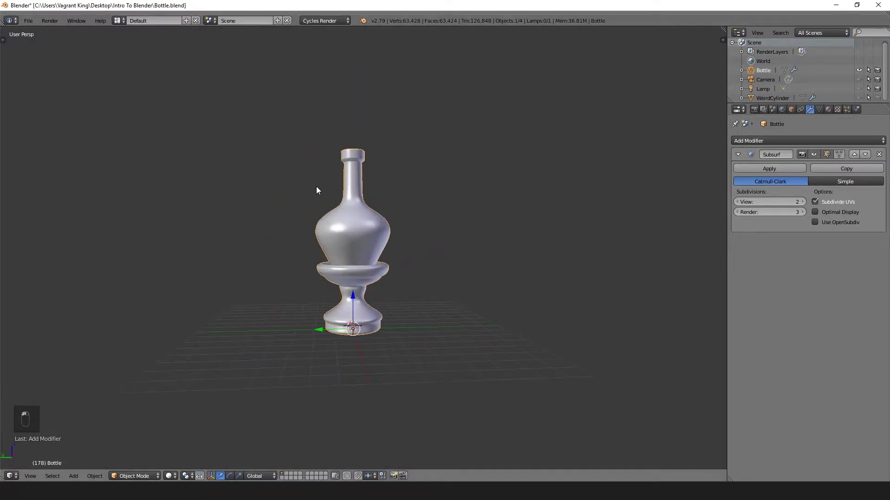
- Create a new empty scene and add a cube mesh at the 3D cursor
left_click(277, 20)
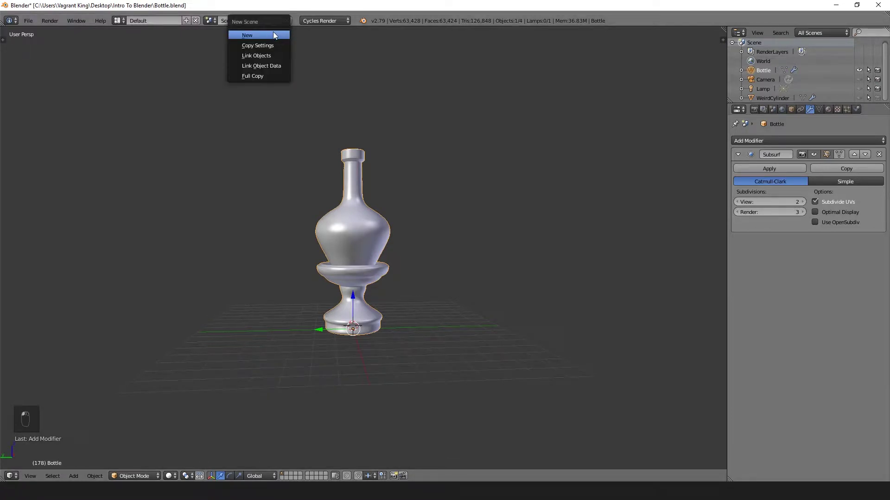
left_click(273, 32)
middle_click_drag(362, 218, 345, 232)
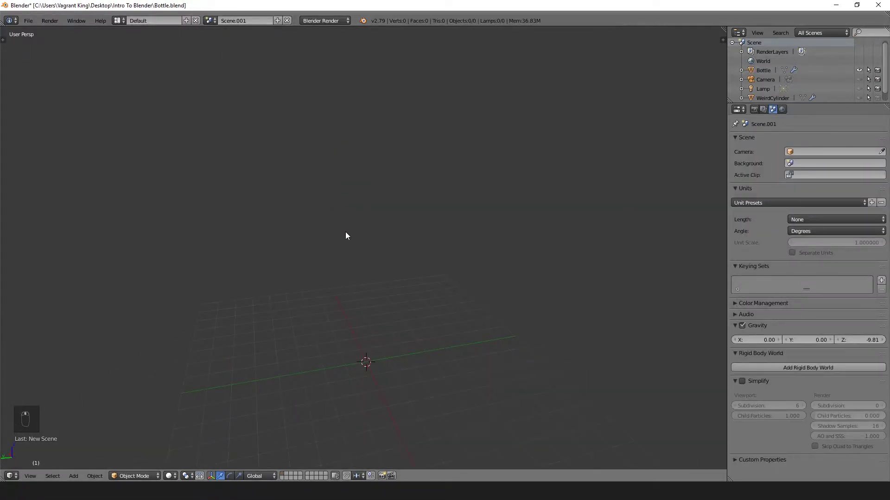
key("shift+a")
mouse_move(350, 227)
left_click(377, 235)
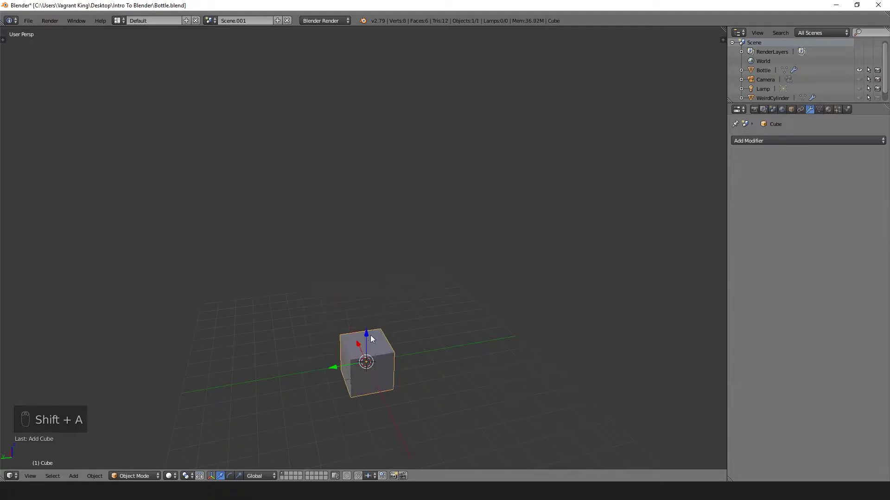
- Scale the cube into a wall-like slab, stretching it along Z and X and thinning it along Y
key("s")
key("z")
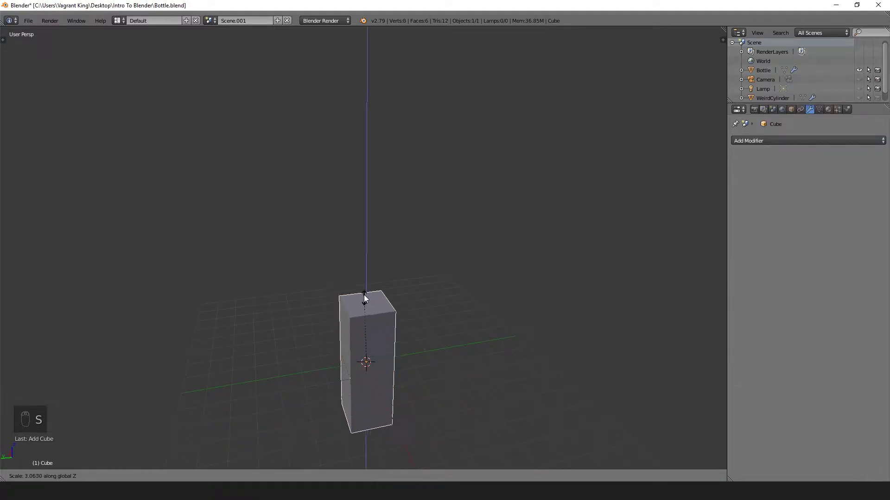
left_click(358, 253)
key("s")
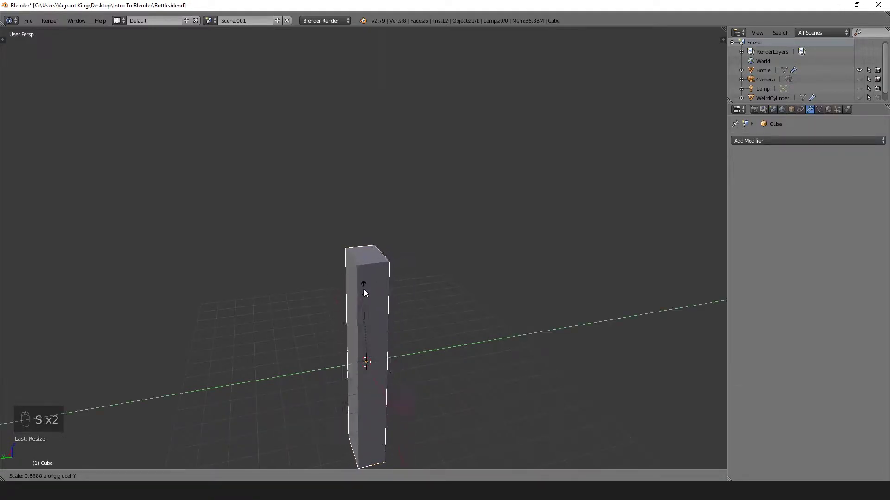
left_click(369, 316)
key("s")
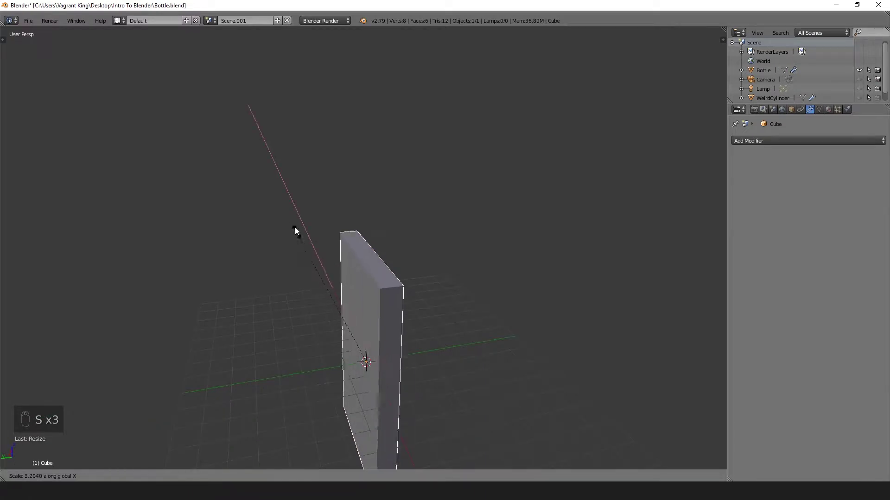
left_click(219, 94)
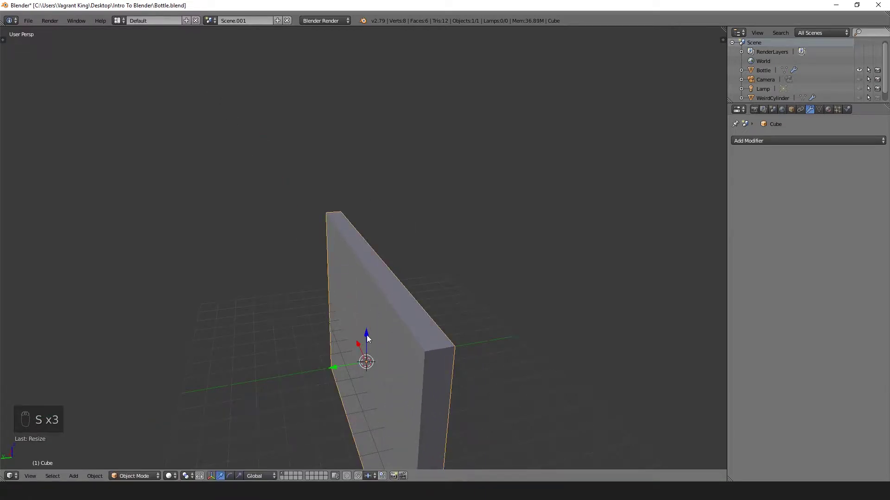
- Raise the slab along Z above the 3D cursor and place a duplicate of it off to one side
left_click_drag(366, 336, 371, 205)
middle_click_drag(370, 205, 388, 195)
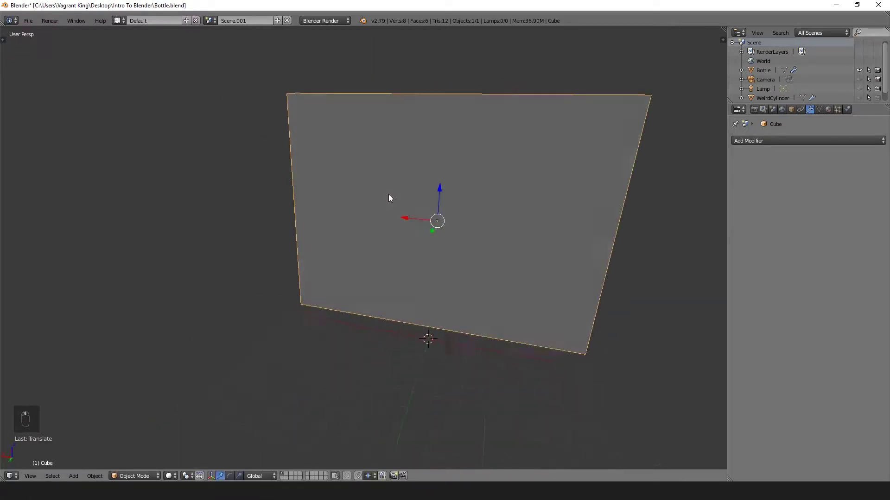
middle_click_drag(447, 194, 370, 204)
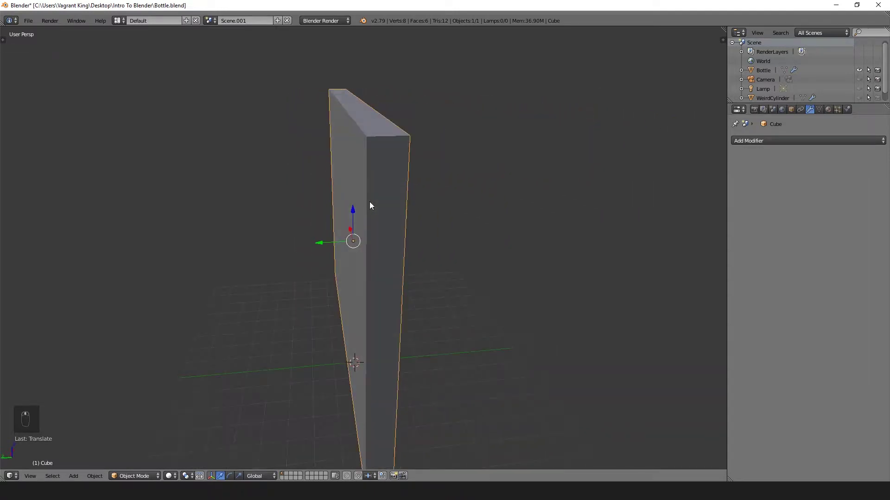
key("shift+d")
left_click(638, 188)
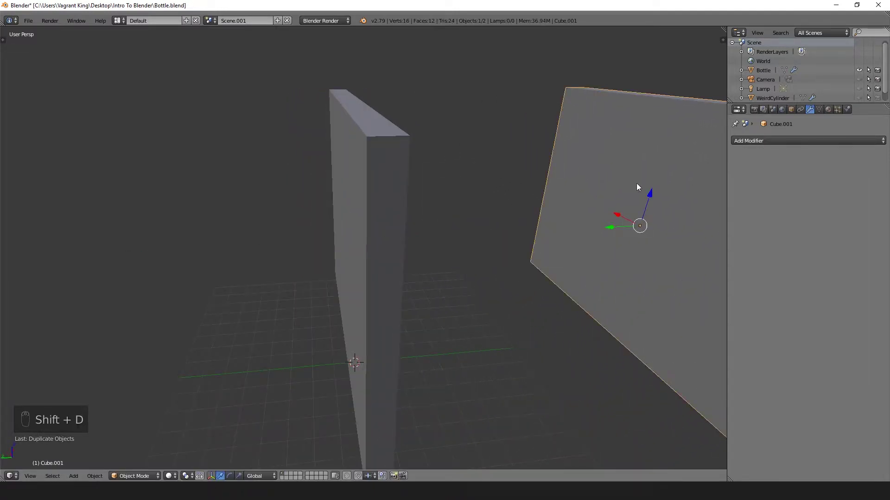
- Edit the original slab's mesh and add five evenly spaced vertical loop cuts, without sliding them off centre
middle_click_drag(636, 184, 371, 211)
right_click(321, 215)
key("Tab")
middle_click_drag(292, 214, 348, 260)
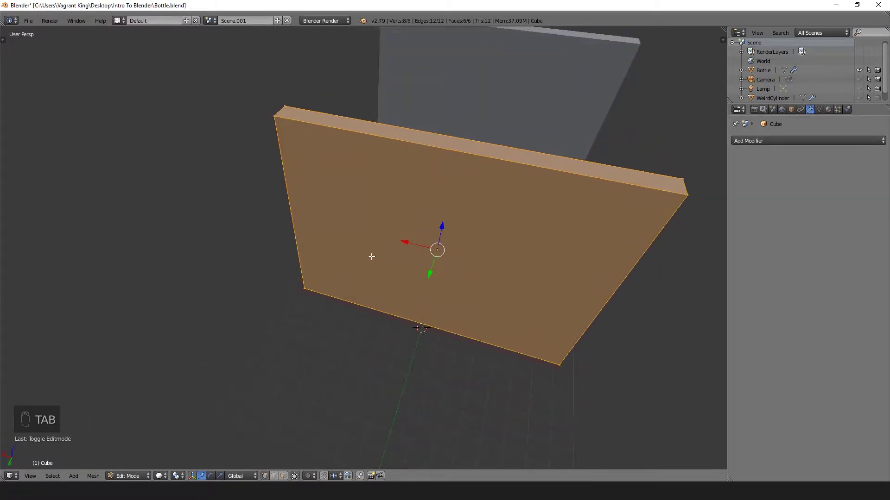
key("ctrl+r")
scroll(462, 159, "up", 4)
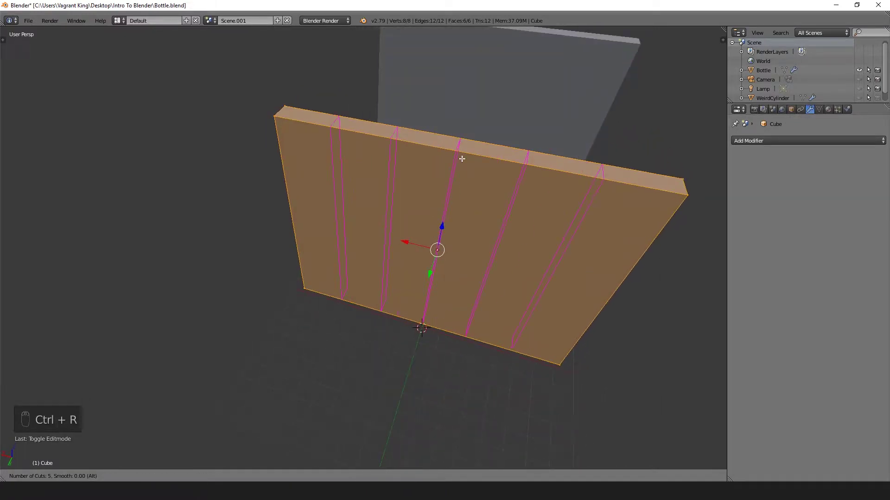
left_click(462, 159)
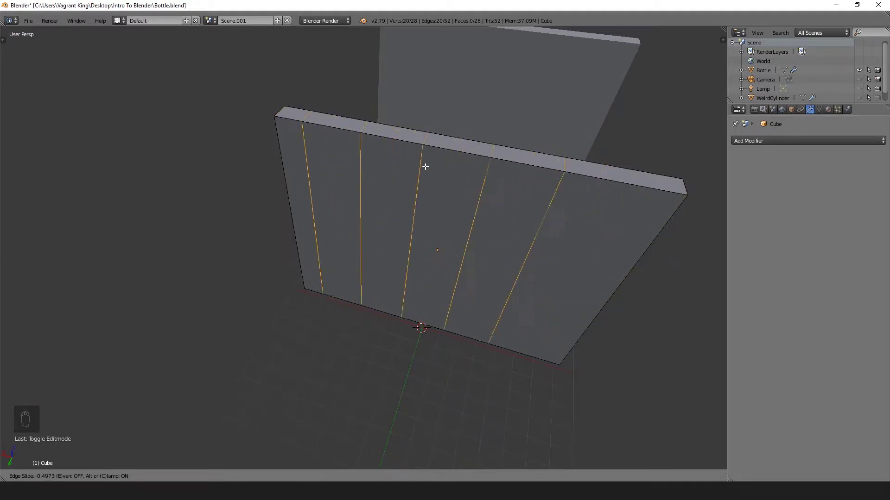
right_click(451, 188)
- Add four evenly spaced horizontal loop cuts across the slab to complete a grid of faces
middle_click_drag(253, 310, 311, 255)
key("ctrl+r")
scroll(347, 216, "up", 3)
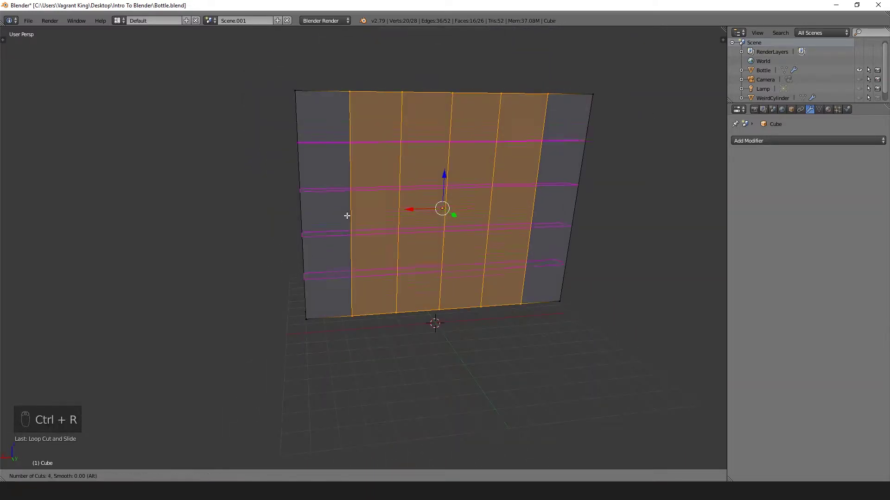
scroll(347, 216, "down", 1)
scroll(347, 216, "up", 1)
scroll(347, 216, "down", 1)
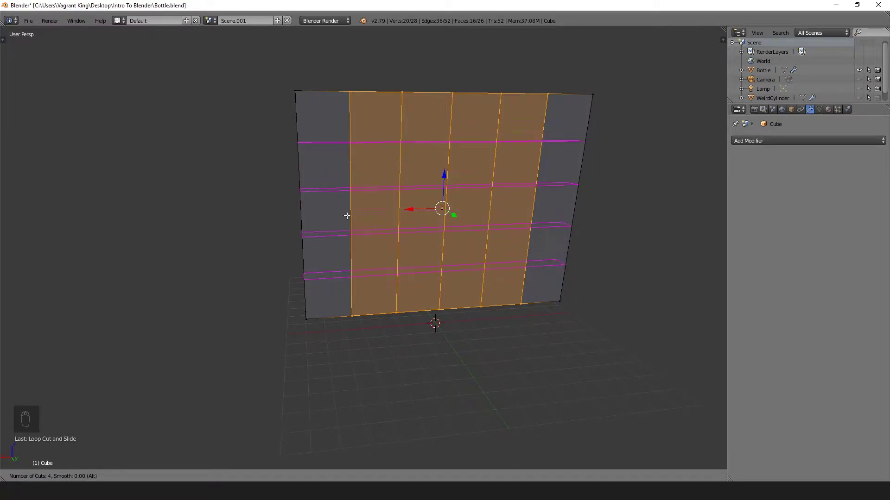
left_click(348, 216)
left_click(346, 215)
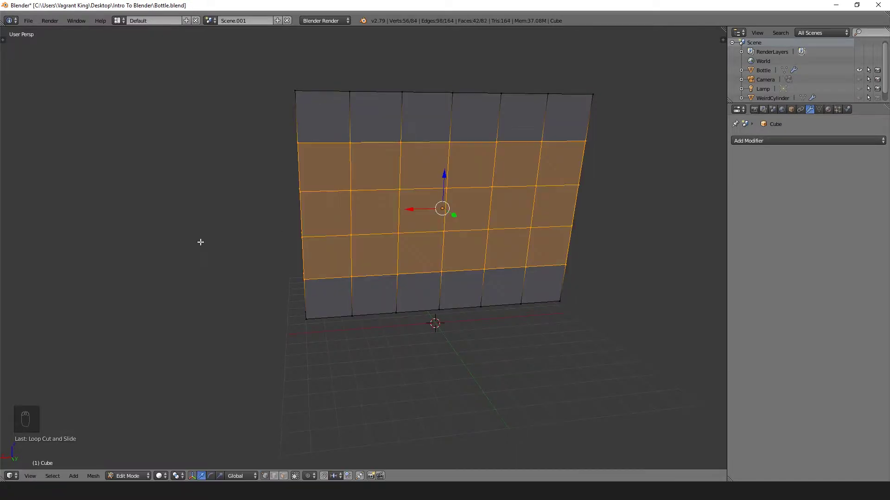
- Select all interior grid vertices on both sides of the slab and bevel them as vertices into diamond-shaped faces
middle_click_drag(155, 245, 187, 228)
key("ctrl+Tab")
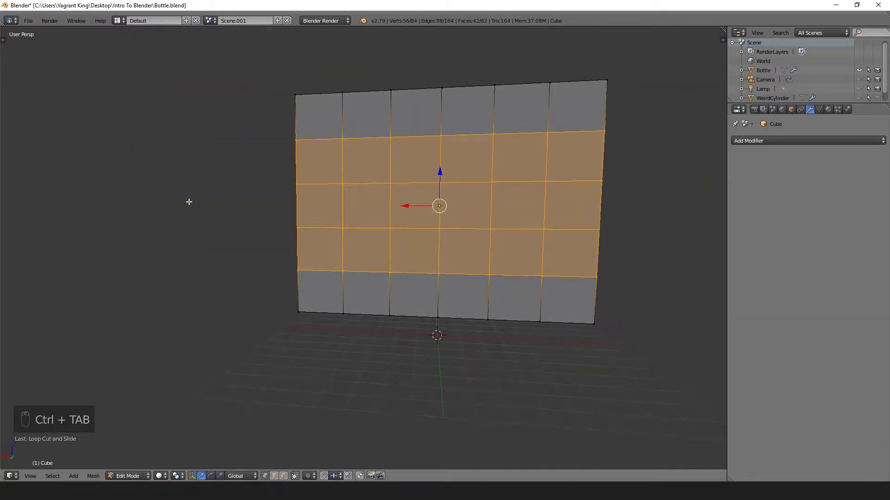
key("ctrl+Tab")
left_click(157, 193)
middle_click_drag(157, 193, 197, 185)
key("a")
key("z")
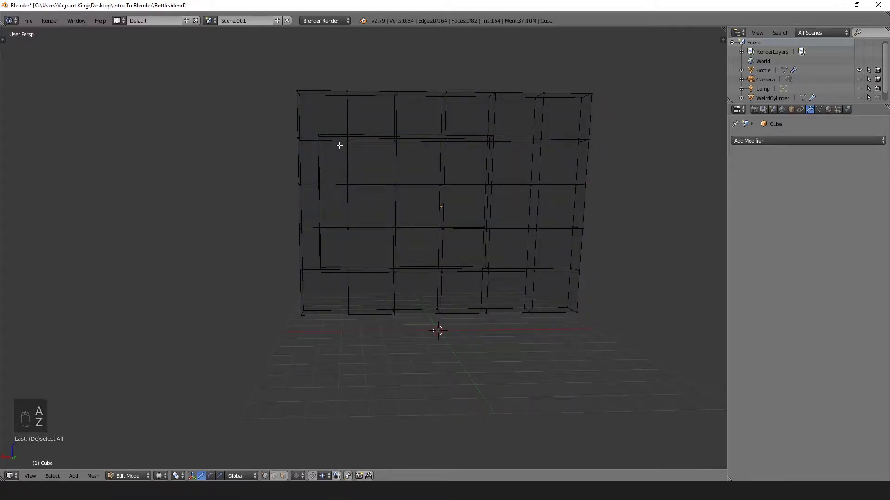
middle_click_drag(338, 146, 332, 143)
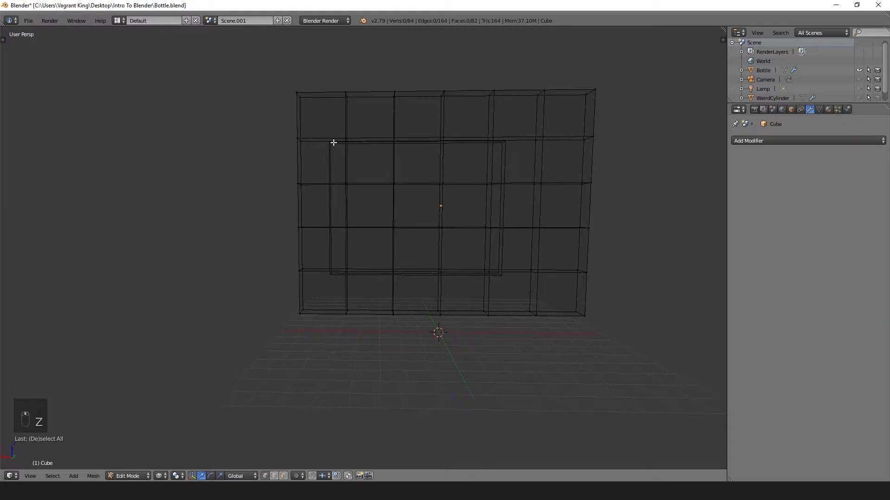
key("b")
left_click_drag(331, 127, 540, 284)
middle_click_drag(541, 284, 463, 250)
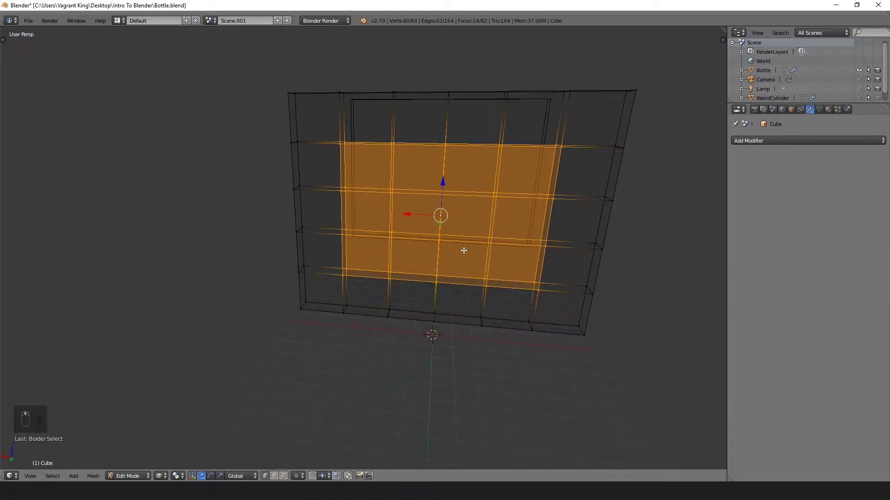
key("z")
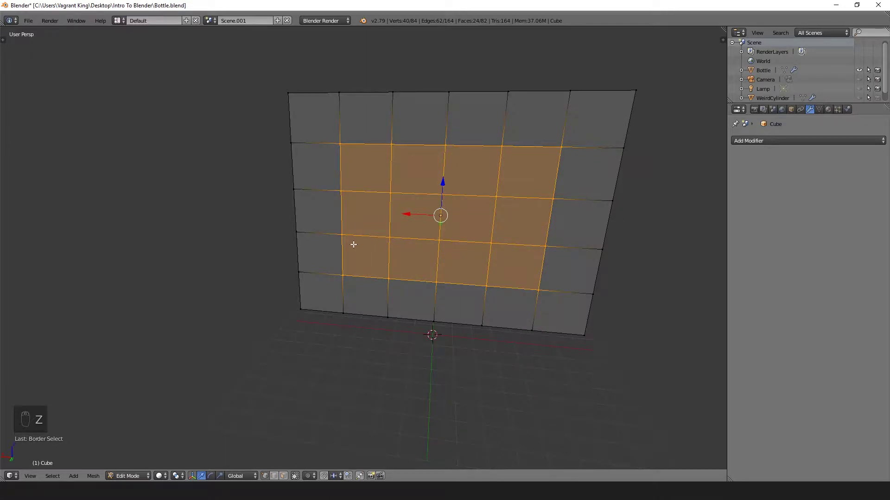
key("ctrl+shift+b")
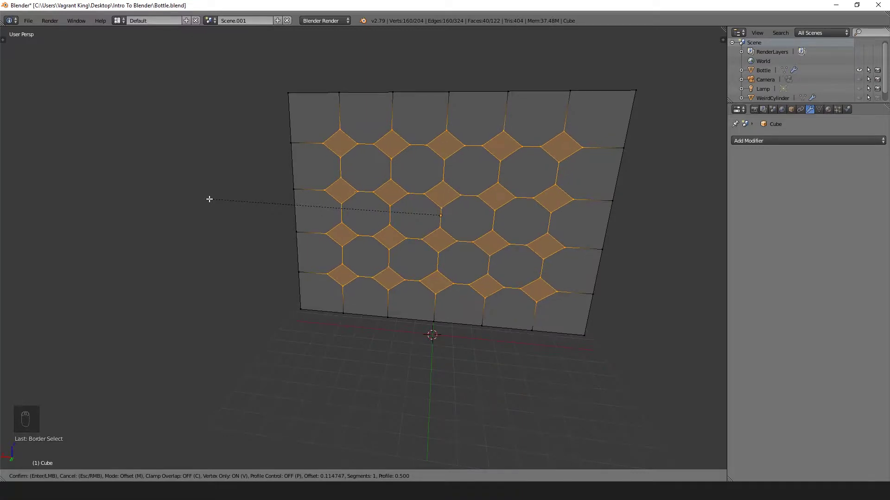
left_click(209, 199)
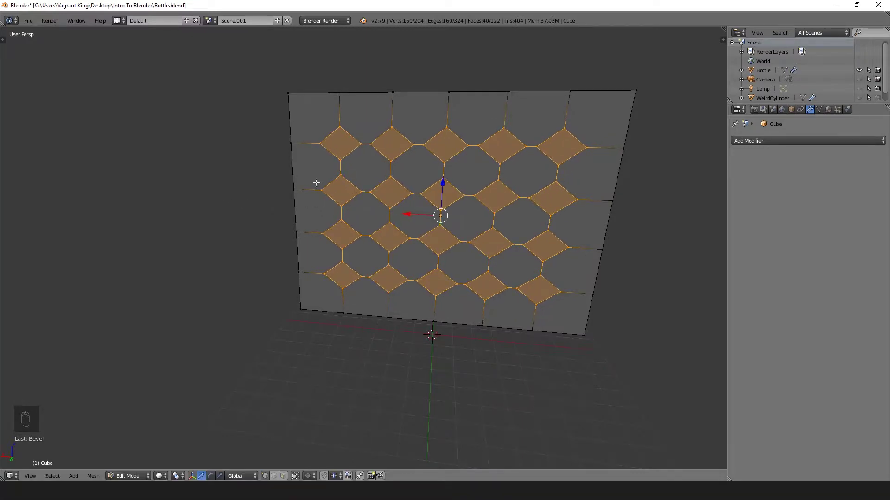
- Try to bridge the edge loops of all the diamonds at once and scale the result along Y, then undo the bridge
mouse_move(284, 240)
middle_mouse_down()
mouse_move(449, 236)
mouse_move(278, 250)
middle_mouse_up()
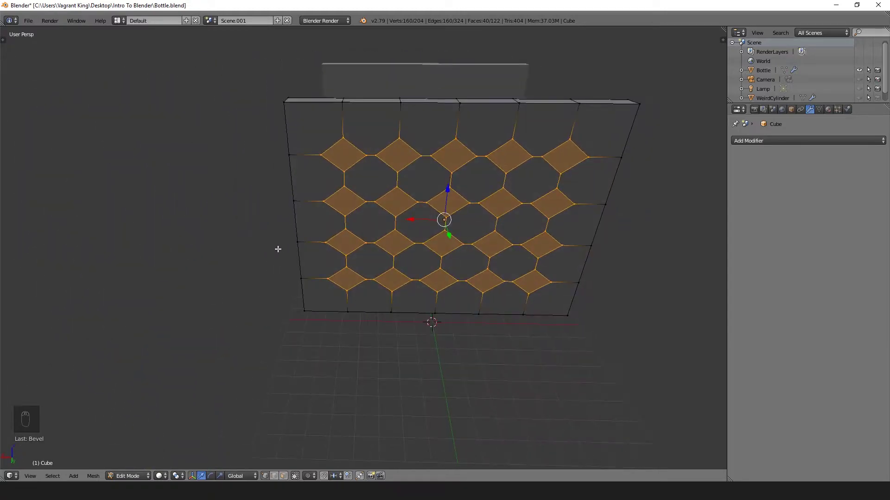
key("ctrl+e")
left_click(241, 419)
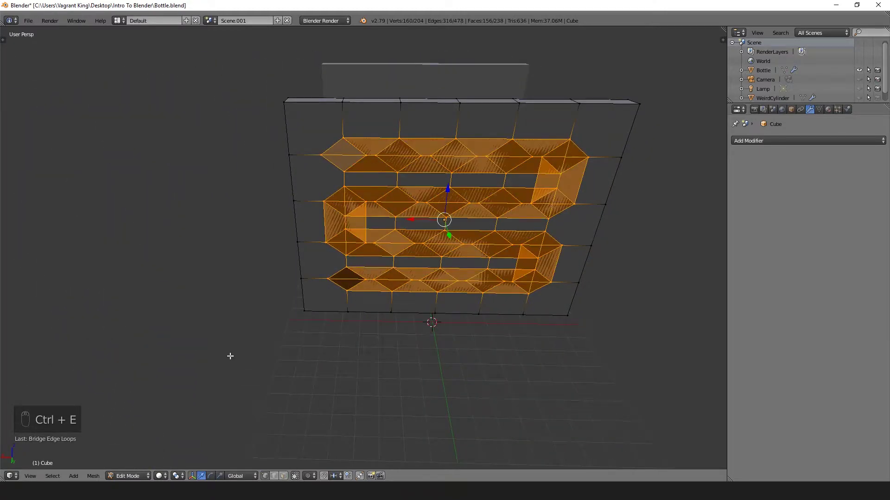
middle_click_drag(230, 356, 347, 194)
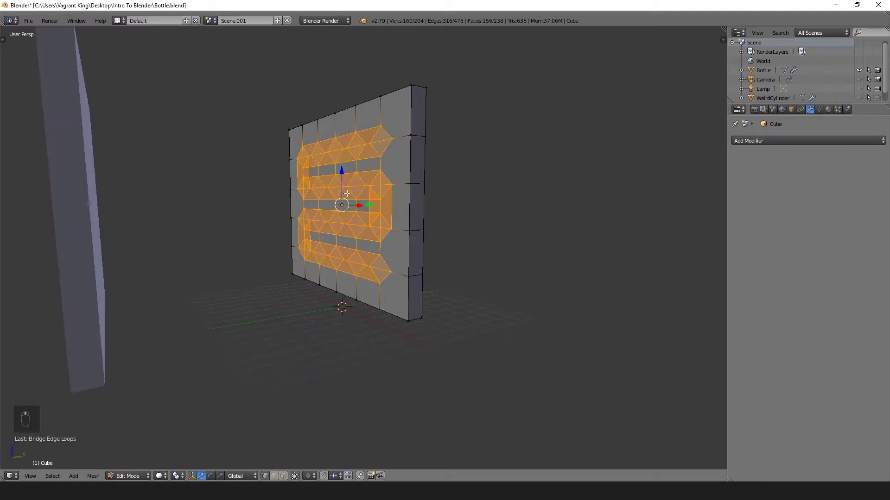
middle_click_drag(379, 292, 296, 287)
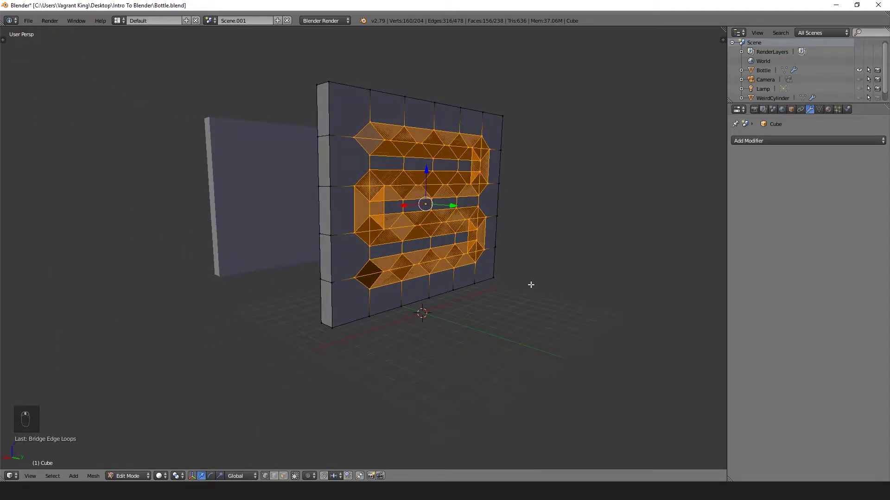
key("s")
key("y")
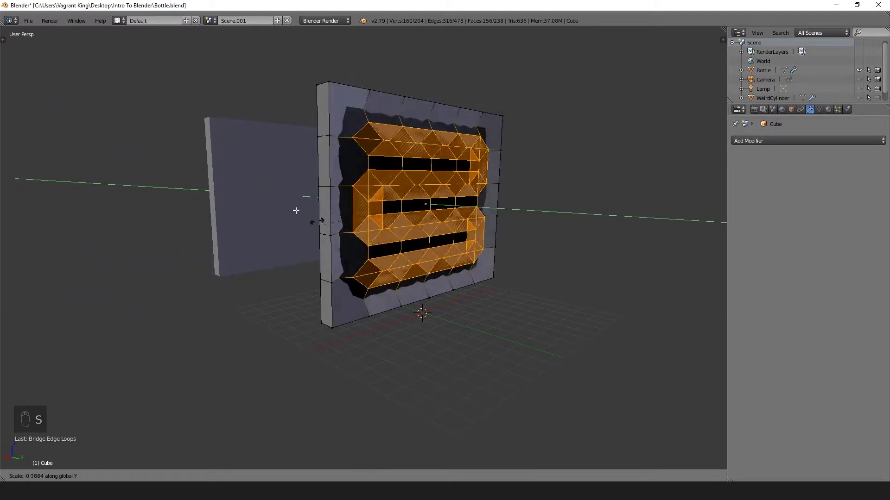
right_click(318, 213)
key("ctrl+z")
- Select the upper corner diamond face on both sides of the slab and bridge their edge loops to cut a hole through
middle_click_drag(447, 182, 411, 202)
key("ctrl+Tab")
left_click(482, 214)
scroll(369, 180, "up", 1)
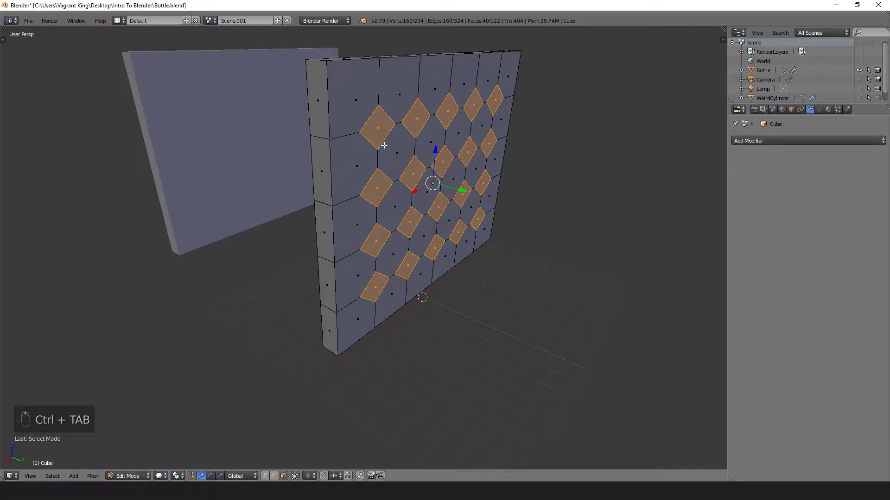
right_click(341, 171)
middle_click_drag(384, 145, 424, 160, "shift")
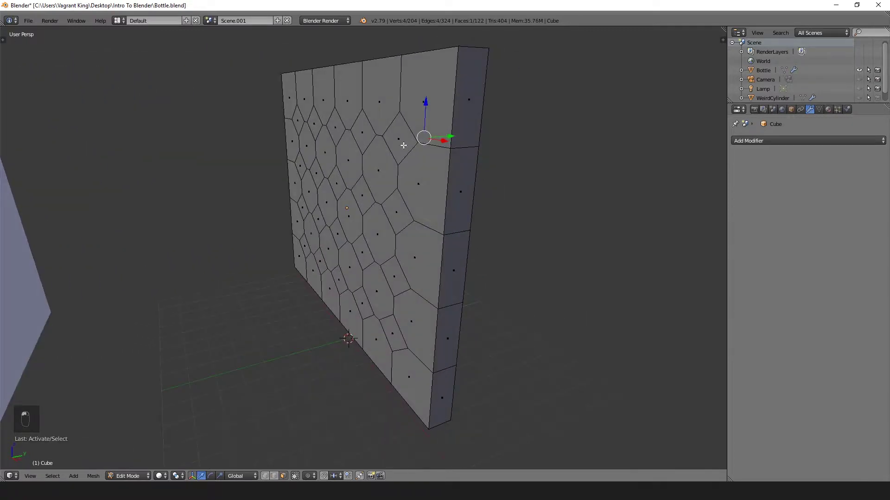
right_click(403, 145, "shift")
key("ctrl+e")
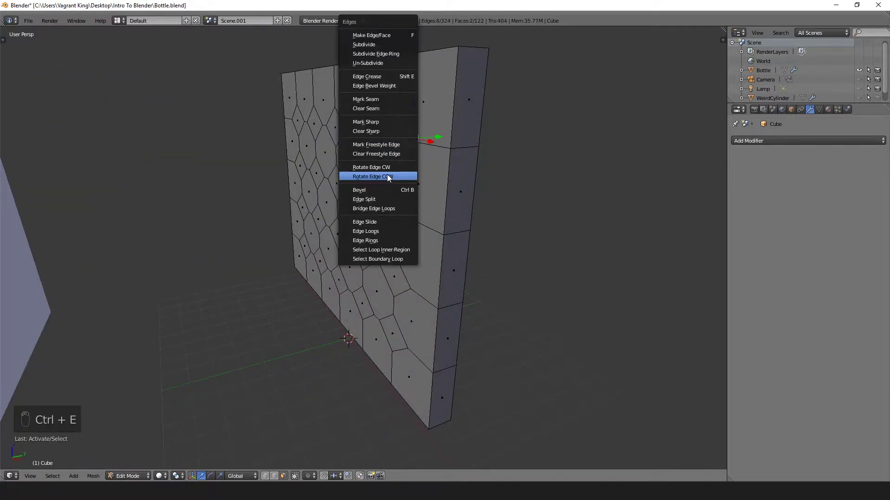
left_click(380, 208)
middle_click_drag(433, 190, 317, 170)
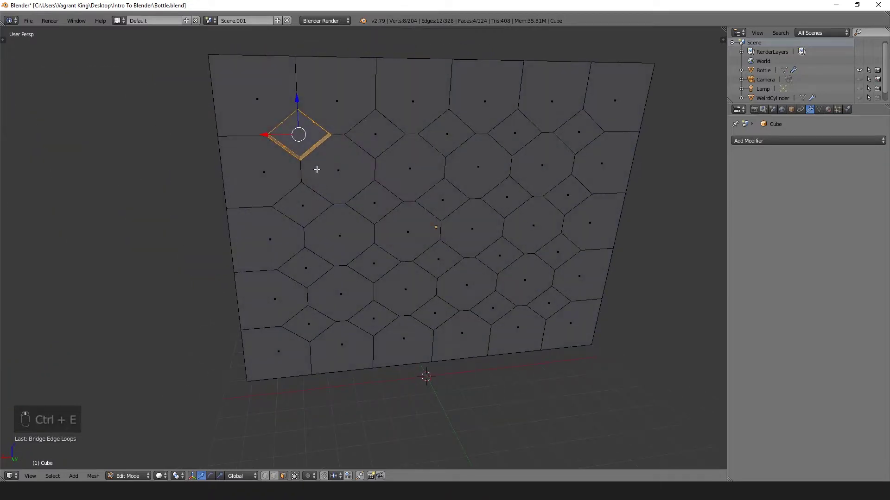
scroll(290, 163, "down", 1)
scroll(303, 130, "up", 3)
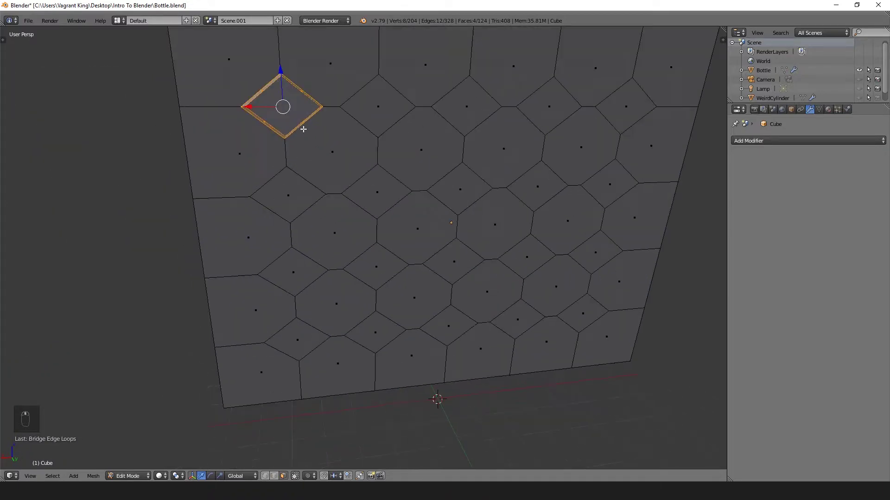
- Connect the top vertex of the diamond hole to the top vertex of the neighbouring diamond with a new edge
key("ctrl+Tab")
left_click(312, 134)
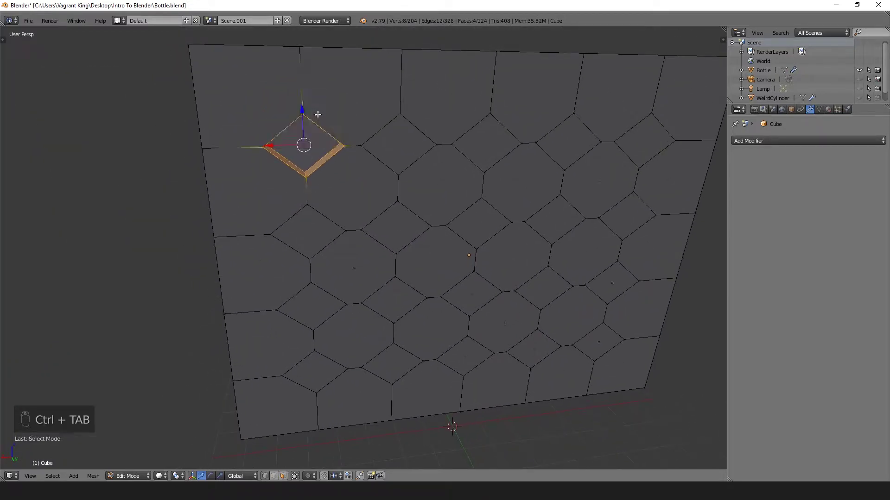
right_click(316, 108)
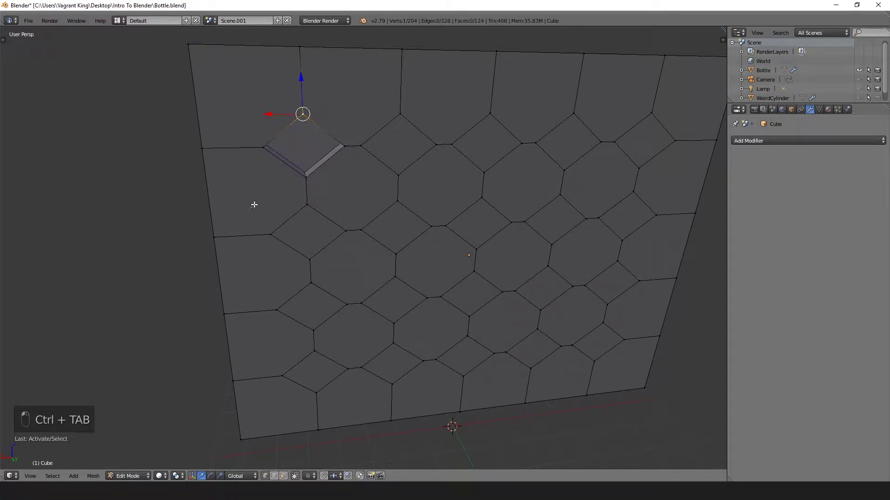
right_click(400, 111, "shift")
key("j")
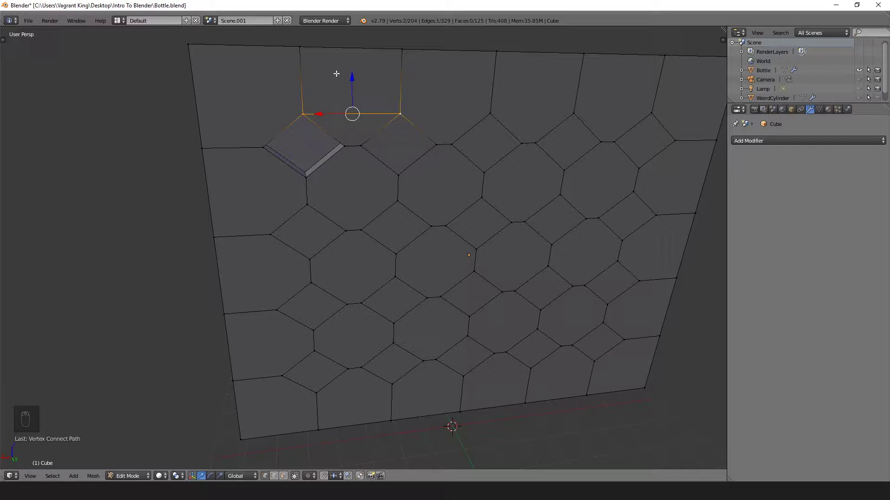
- Connect the hole's bottom vertex and the vertex directly below it to the matching vertices of the neighbouring column
right_click(316, 177)
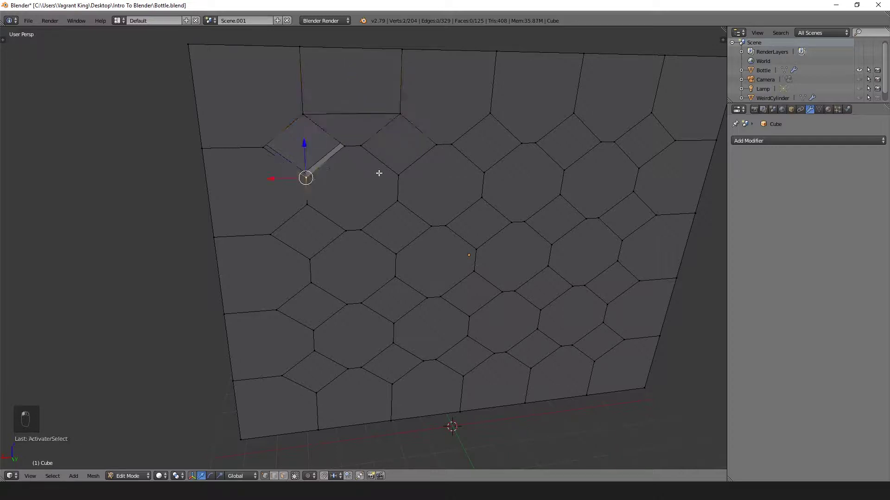
right_click(395, 173, "shift")
key("j")
right_click(319, 204)
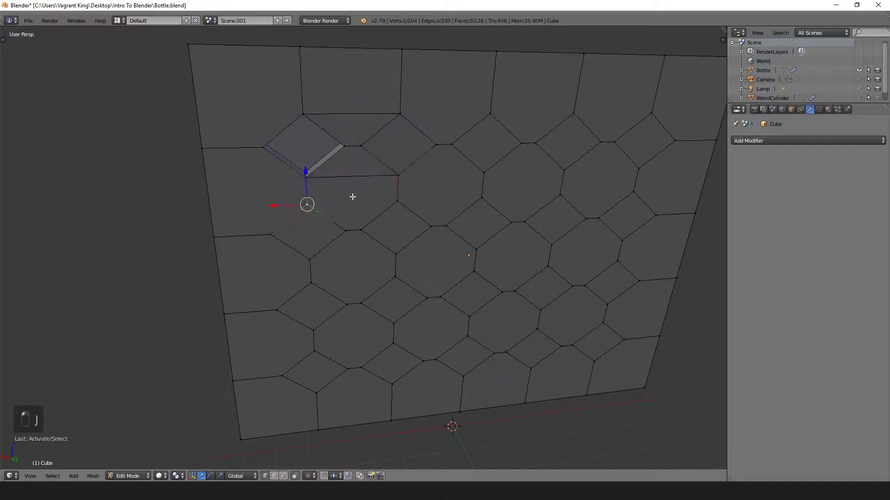
right_click(389, 201, "shift")
key("j")
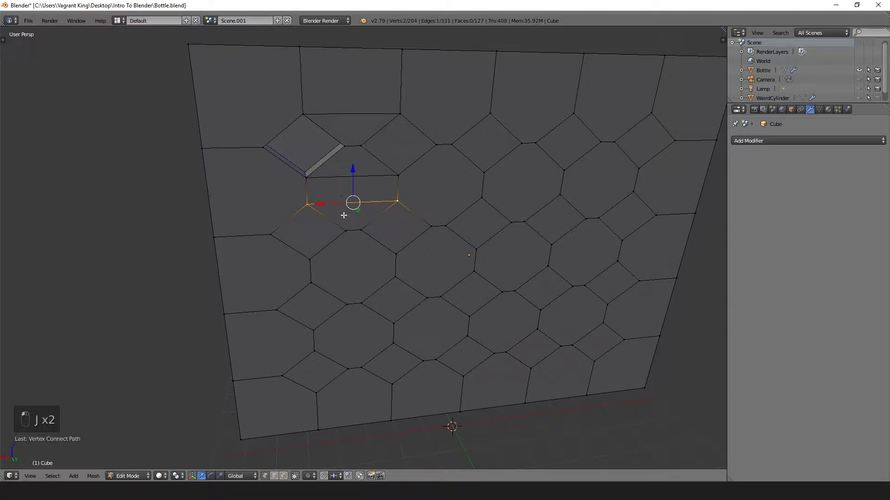
middle_click_drag(344, 222, 284, 131)
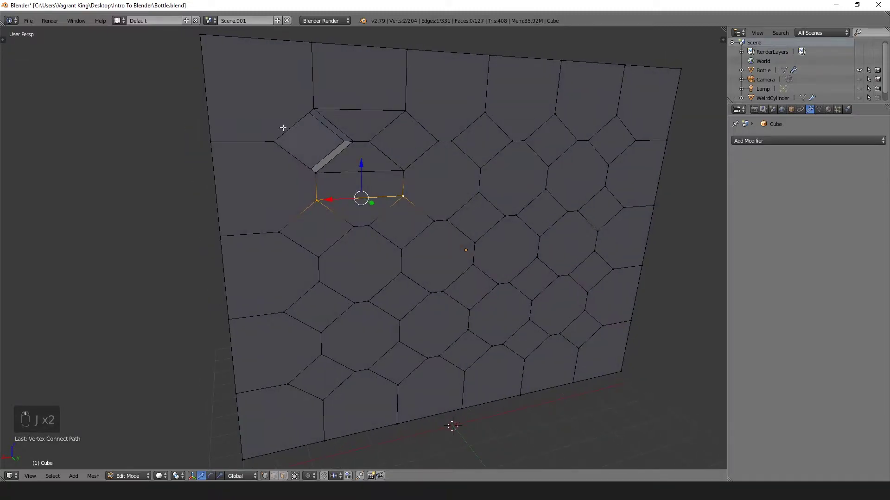
- Add a loop cut to the uppermost face of the slab's narrow side and connect its front vertex to the hole's top vertex
middle_click_drag(224, 101, 355, 124)
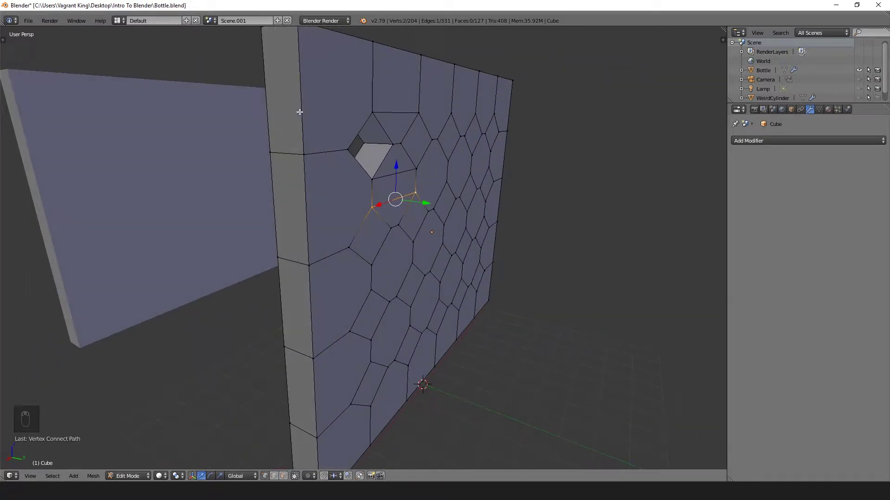
key("ctrl+r")
left_click(291, 113)
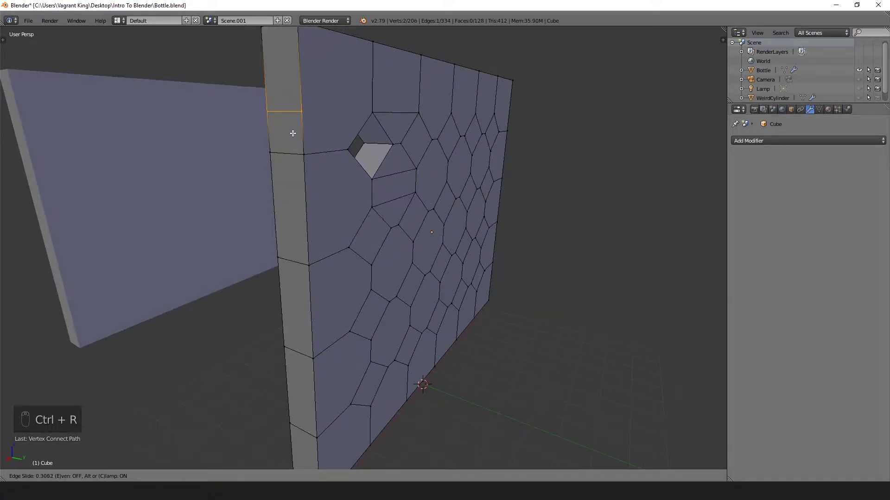
left_click(293, 134)
right_click(319, 101)
right_click(367, 106, "shift")
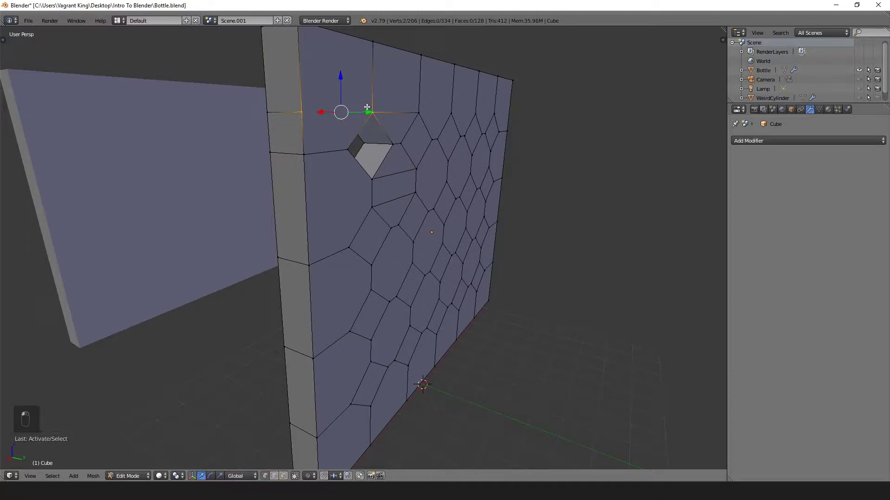
key("j")
- Select the diamond face below the first hole on both sides of the slab and bridge their edge loops into a second hole
middle_click_drag(393, 176, 338, 170)
key("a")
scroll(349, 189, "down", 2)
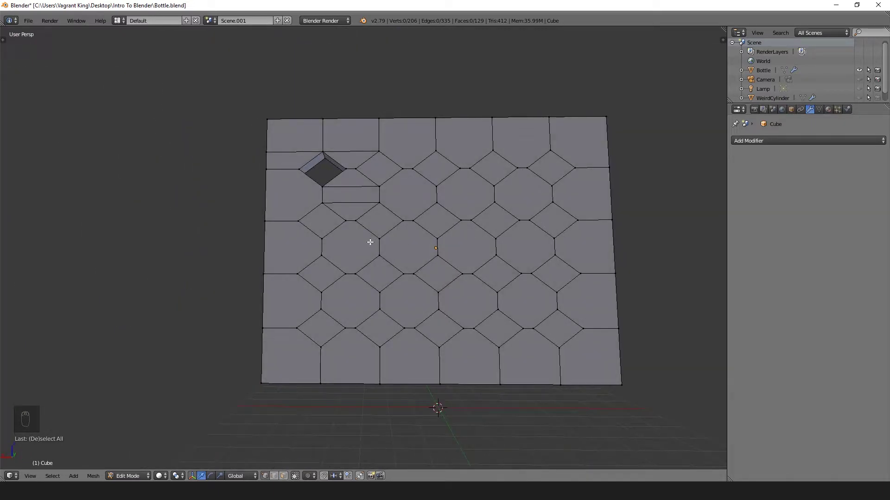
middle_click_drag(370, 242, 378, 288)
key("ctrl+Tab")
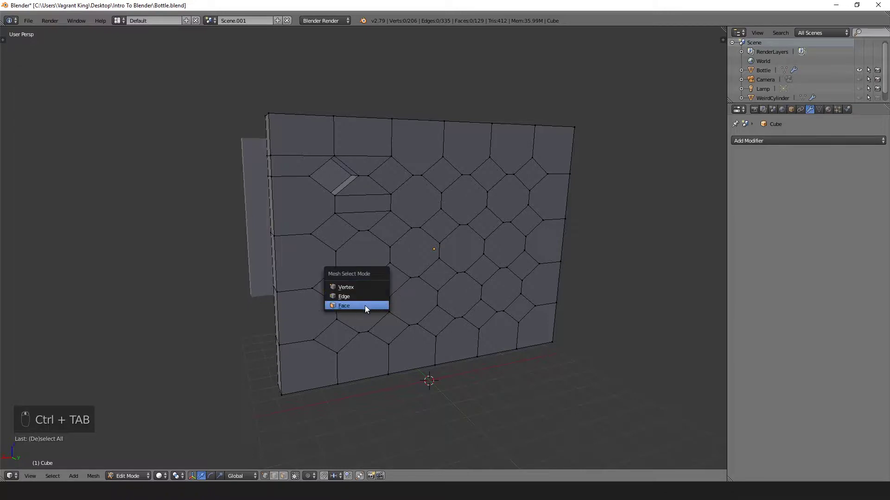
left_click(365, 305)
right_click(338, 246)
middle_click_drag(383, 235, 407, 228)
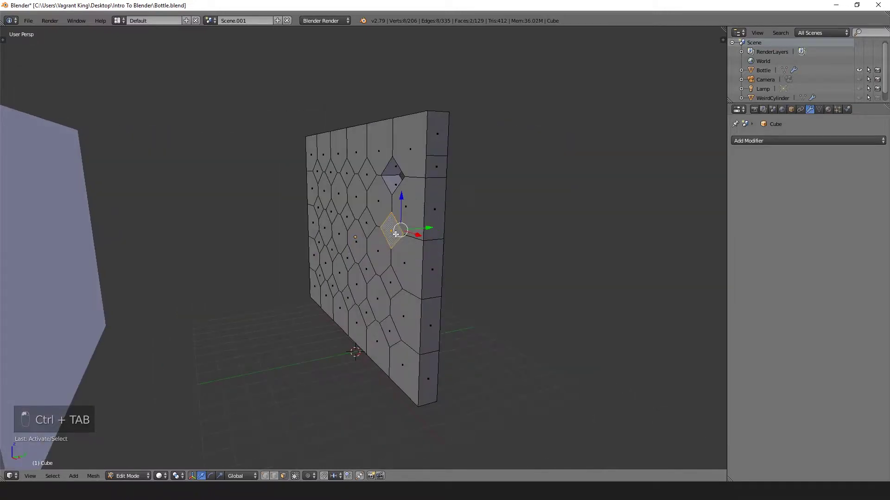
key("ctrl+e")
left_click(492, 234)
middle_click_drag(490, 231, 369, 244)
key("a")
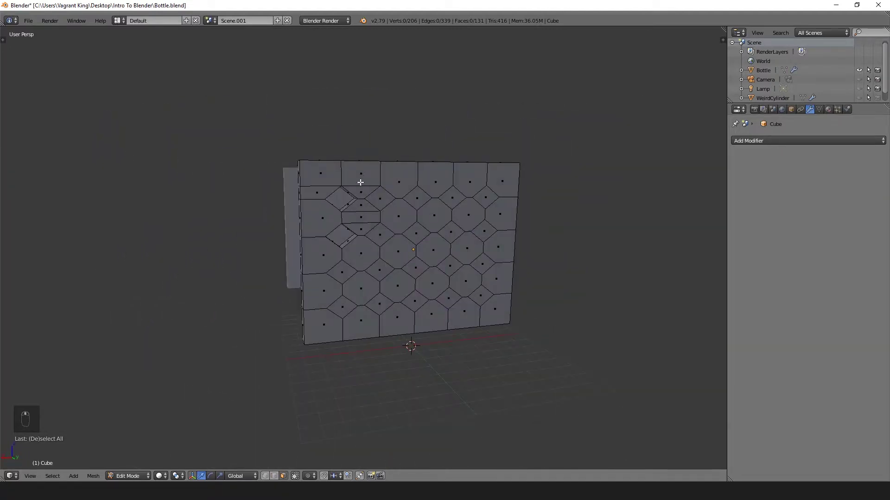
- Bevel the edge loops running from the upper hole to the slab's side and top with 3 segments and an offset of about 0.07
scroll(356, 184, "up", 3)
middle_click_drag(351, 135, 349, 164)
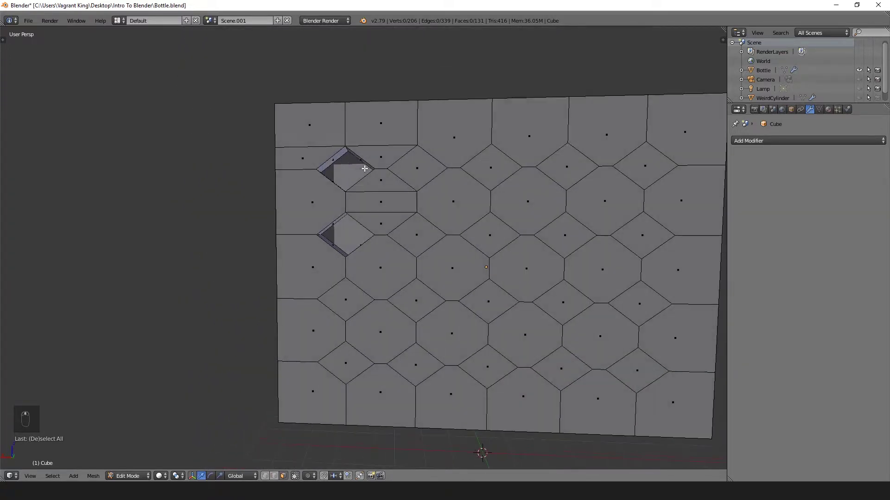
scroll(346, 159, "up", 3)
key("ctrl+Tab")
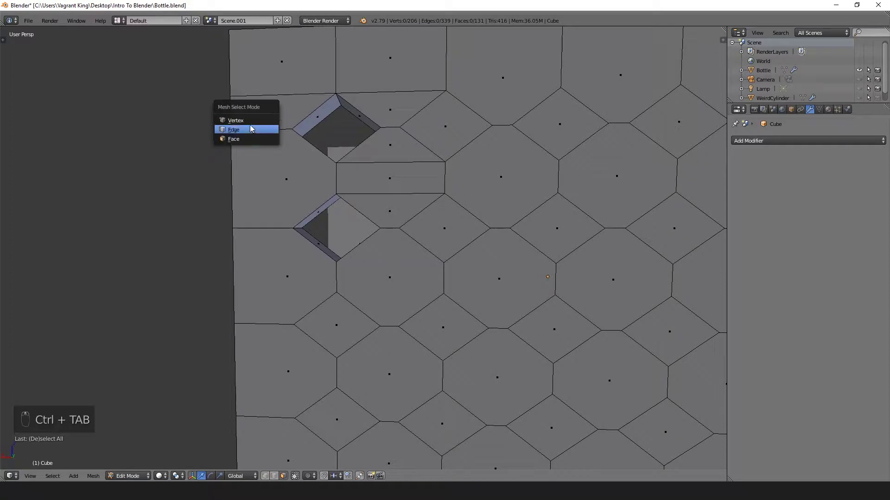
left_click(259, 130)
right_click(267, 131, "alt")
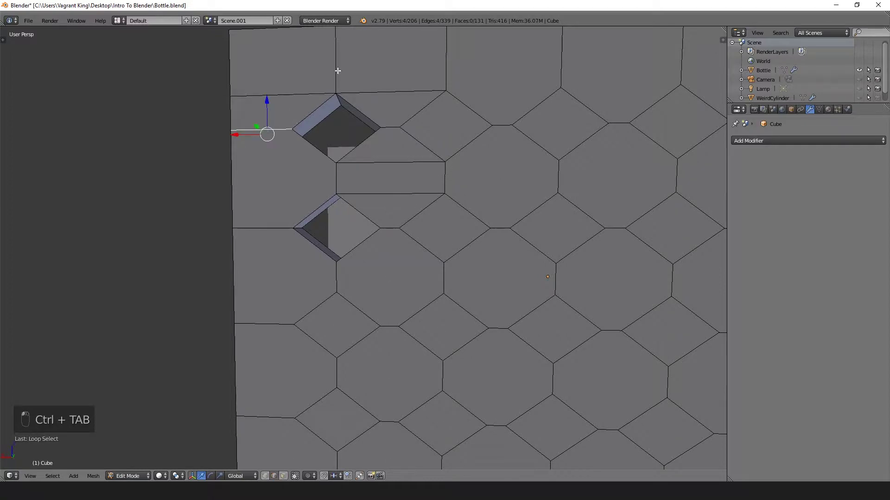
right_click(337, 70, "alt+shift")
middle_click_drag(337, 71, 326, 146)
key("ctrl+b")
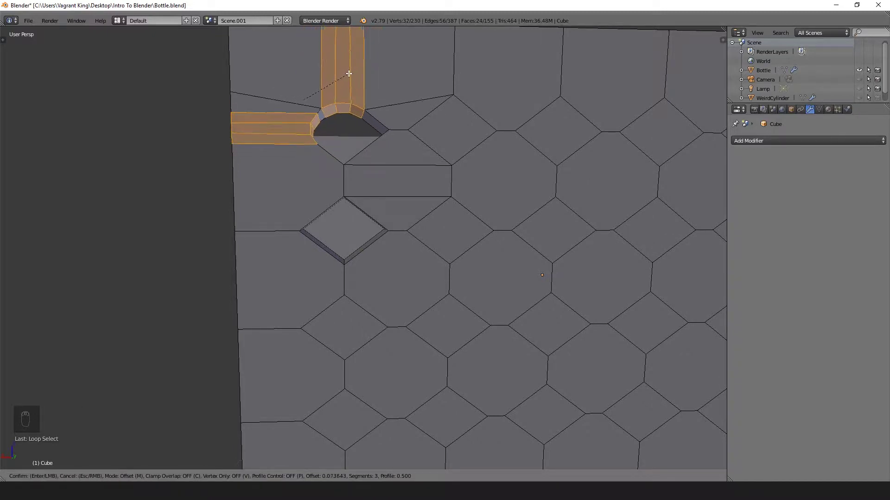
left_click(349, 73)
key("a")
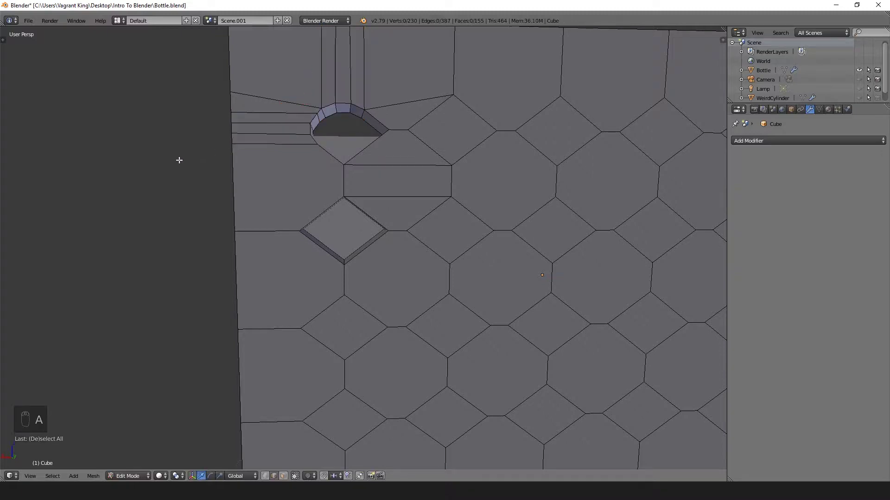
- Leave mesh editing, delete the slab with the holes and select the remaining plain slab
middle_click_drag(179, 159, 160, 195)
scroll(168, 194, "down", 6)
middle_click_drag(332, 224, 314, 210)
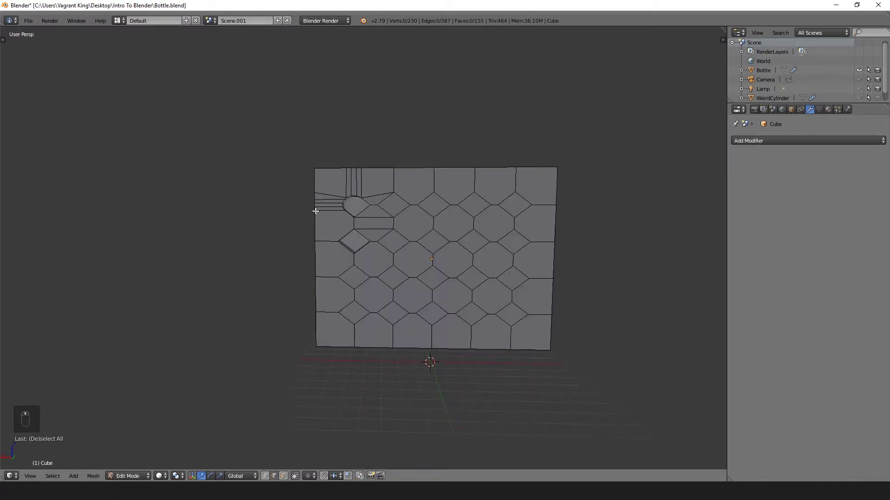
scroll(355, 238, "up", 4)
scroll(296, 144, "down", 4)
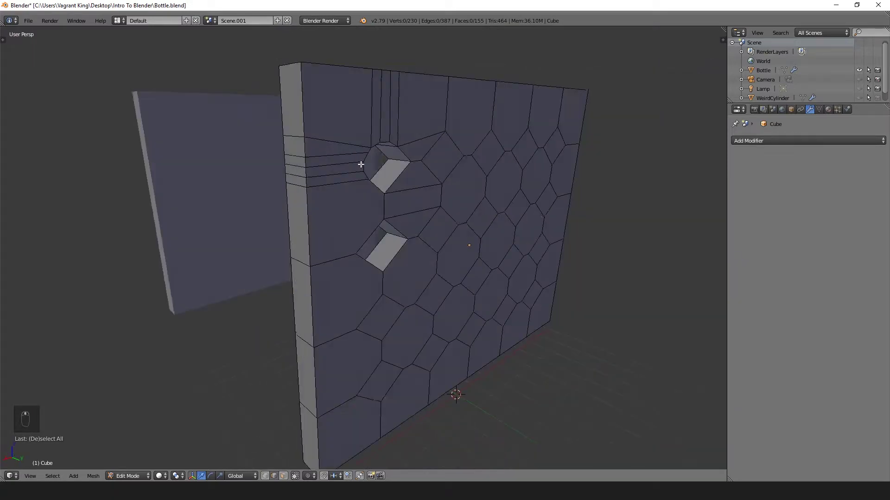
scroll(363, 163, "down", 3)
key("Tab")
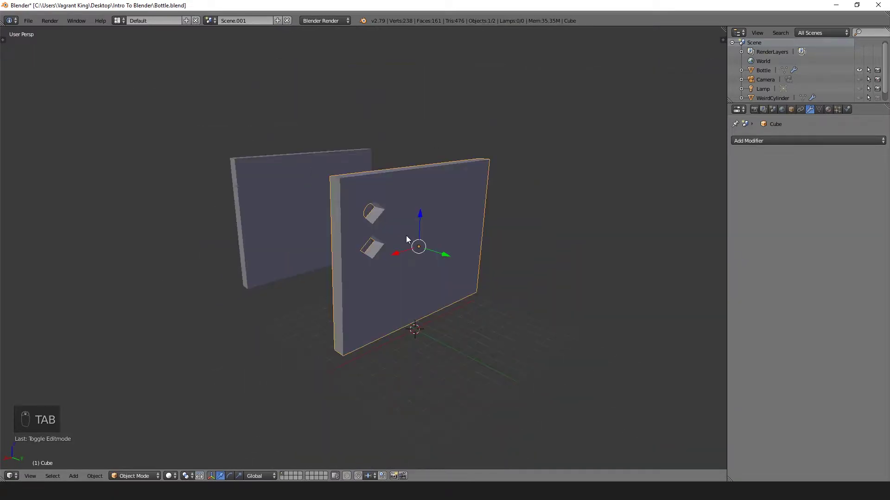
key("x")
left_click(404, 237)
scroll(316, 238, "up", 2)
right_click(329, 237)
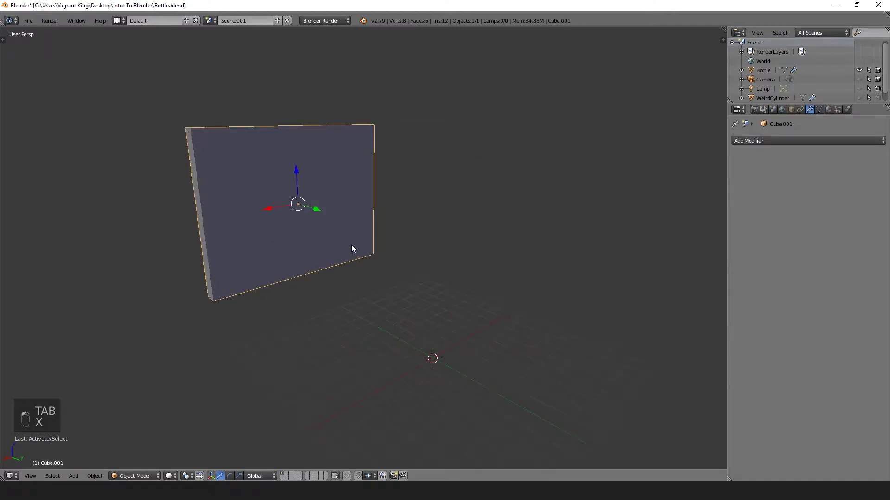
- Add a cylinder mesh and stretch it along the Z axis into a long rod
key("shift+a")
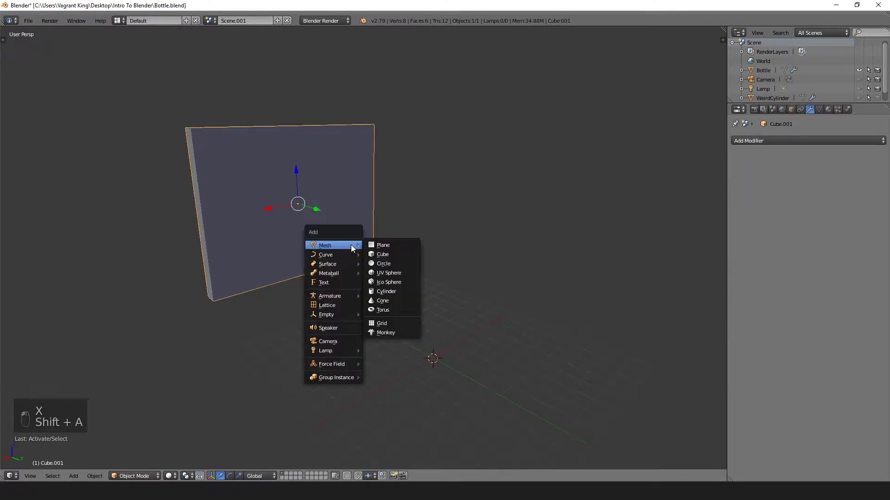
left_click(385, 281)
key("s")
key("z")
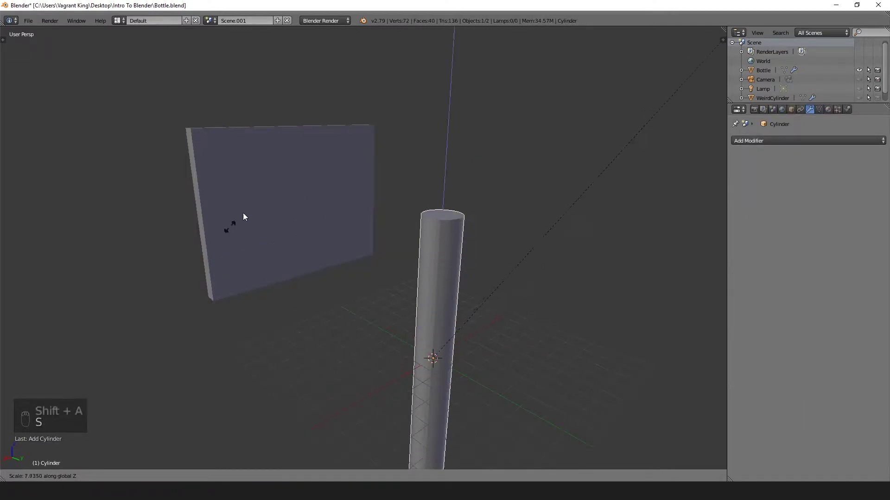
left_click(410, 124)
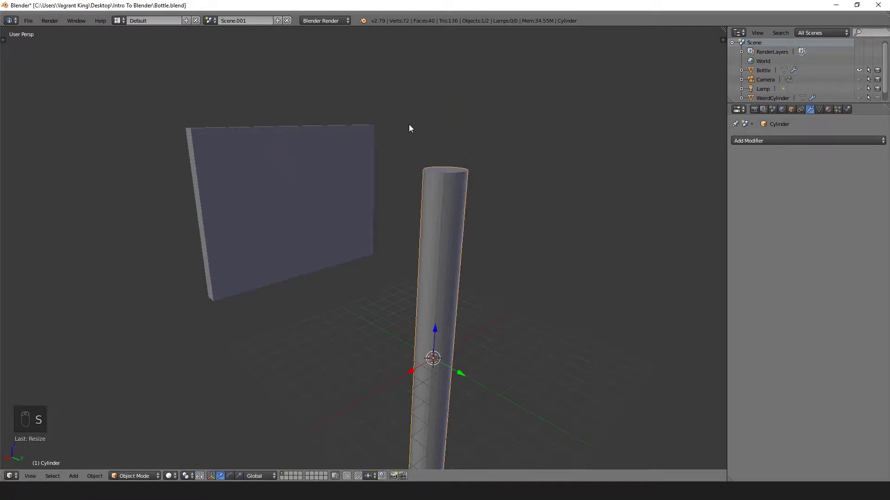
- Rotate the cylinder 90° about X, then move it along Y and up about 6.8 along Z so it passes through the slab
type("rx90")
key("Return")
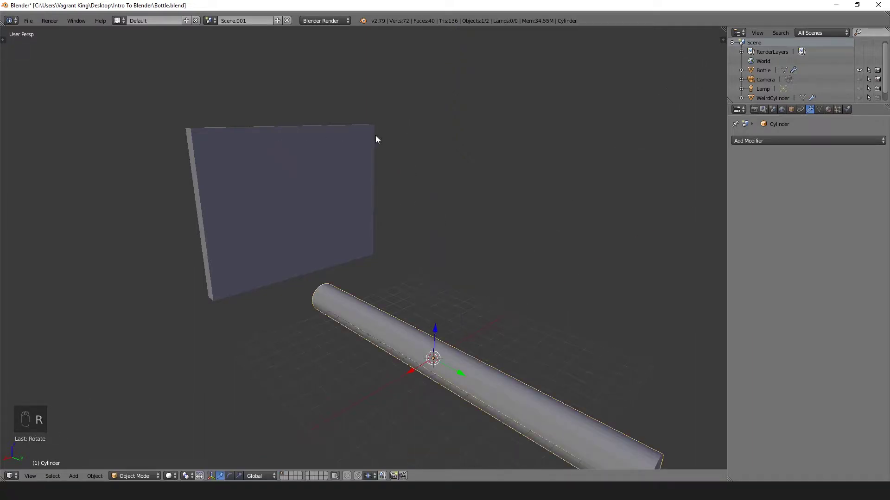
left_click_drag(459, 373, 319, 288)
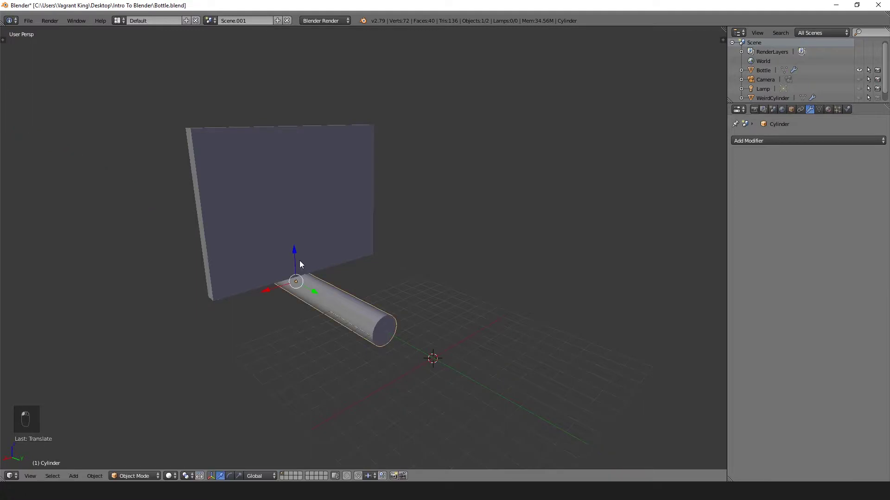
left_click_drag(295, 250, 291, 167)
middle_click_drag(309, 196, 465, 254)
scroll(464, 254, "up", 2)
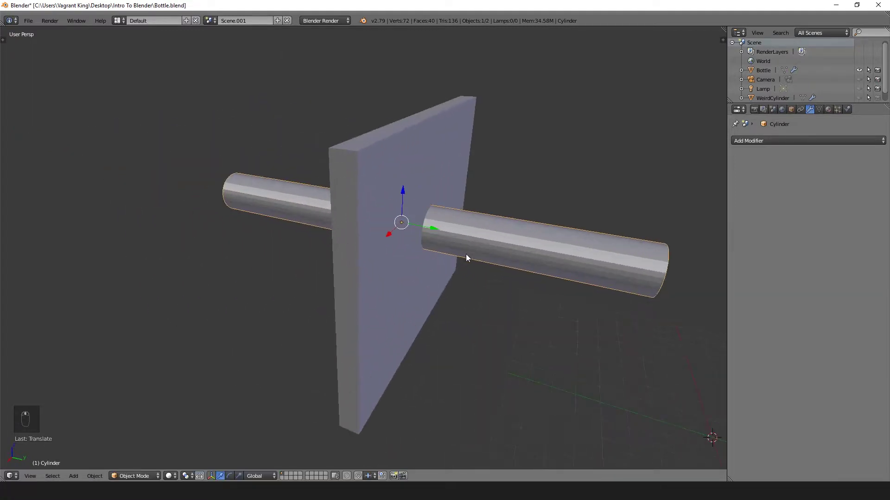
- Add the slab to the selection as the active object and join the cylinder to it
right_click(386, 194, "shift")
key("t")
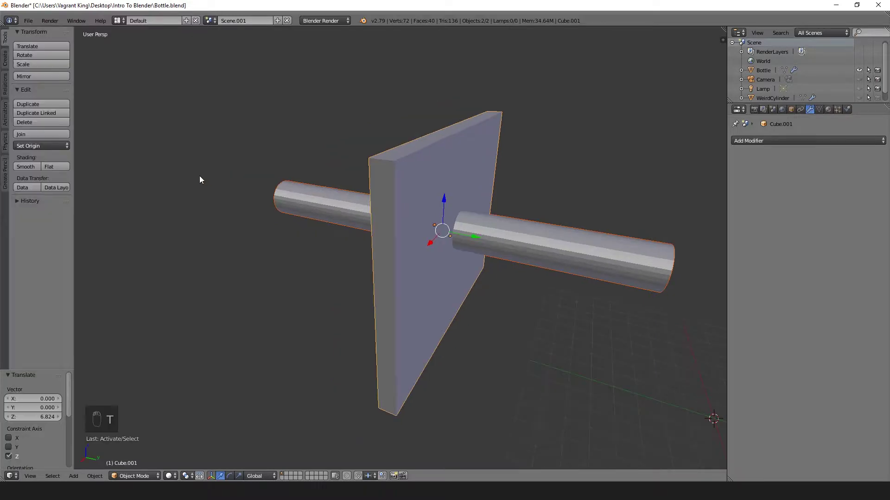
key("j")
key("t")
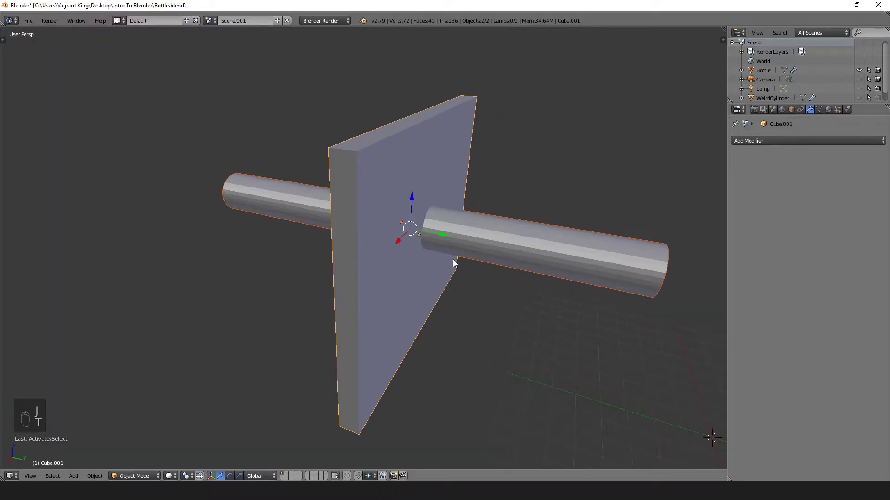
key("ctrl+j")
- In mesh editing, select only the cylinder's linked geometry and cut it against the slab with Intersect (Knife)
key("Tab")
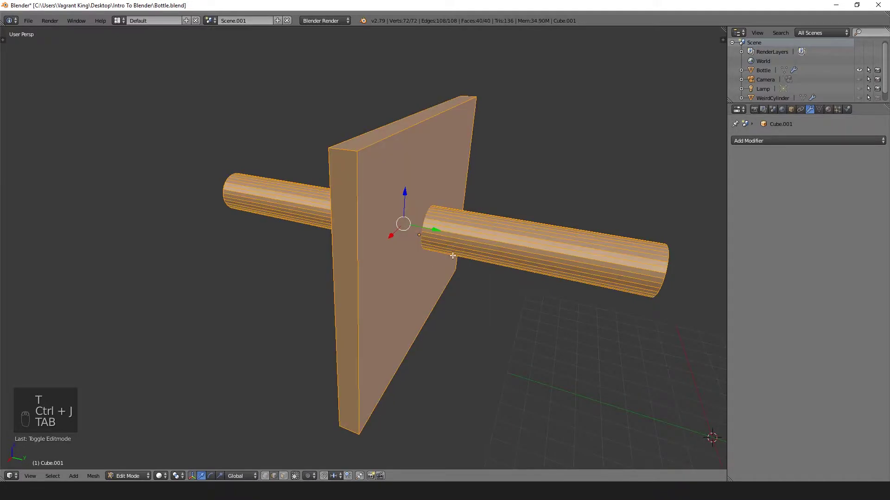
mouse_move(453, 255)
middle_mouse_down()
mouse_move(417, 238)
mouse_move(514, 235)
mouse_move(460, 240)
middle_mouse_up()
key("a")
key("a")
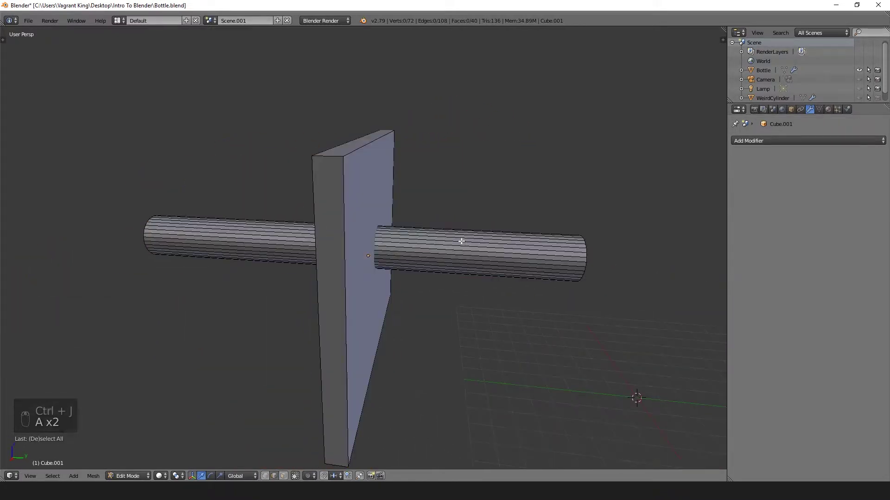
key("l")
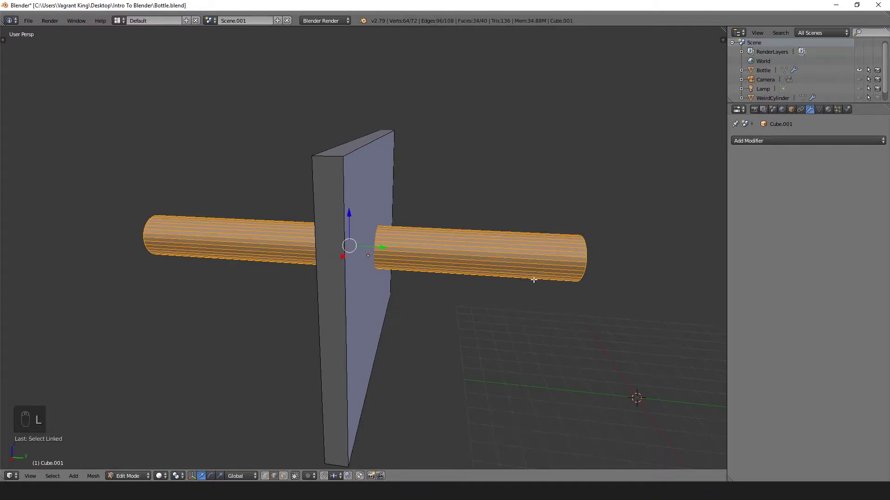
middle_click_drag(555, 201, 478, 181)
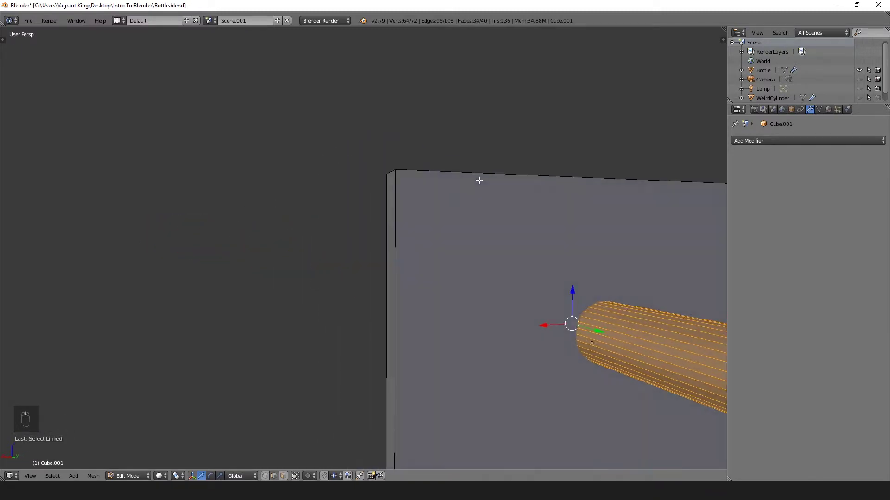
middle_click_drag(533, 246, 292, 155, "shift")
middle_click_drag(456, 181, 382, 202)
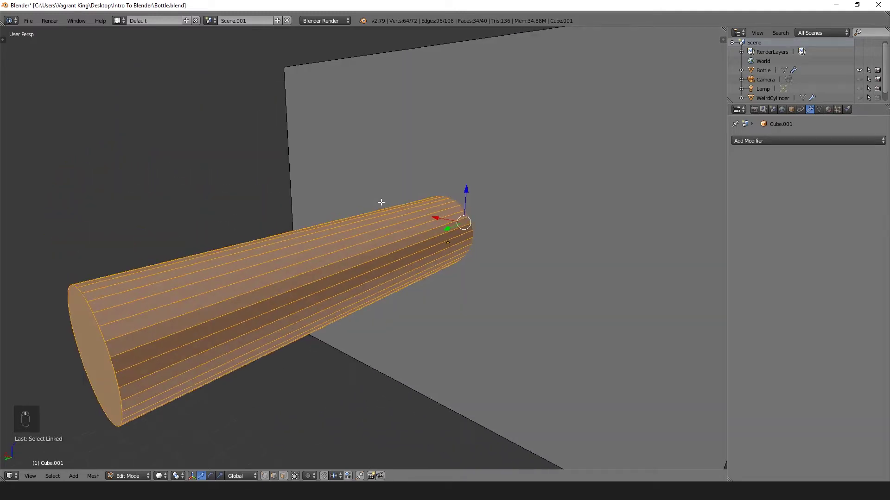
key("ctrl+f")
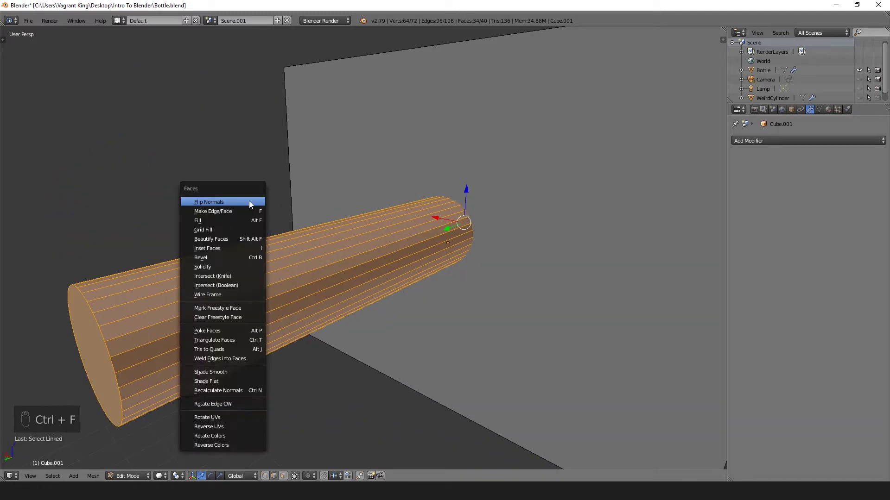
left_click(213, 276)
- Select all linked cylinder geometry and delete its faces, leaving round openings through the slab
middle_click_drag(399, 212, 376, 226)
key("l")
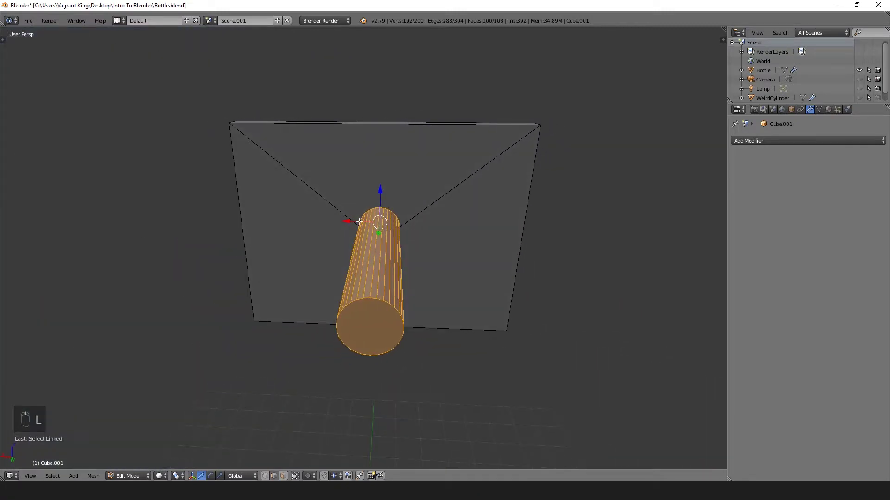
mouse_move(355, 222)
left_mouse_down()
mouse_move(324, 222)
mouse_move(421, 222)
mouse_move(354, 223)
left_mouse_up()
key("ctrl+z")
key("x")
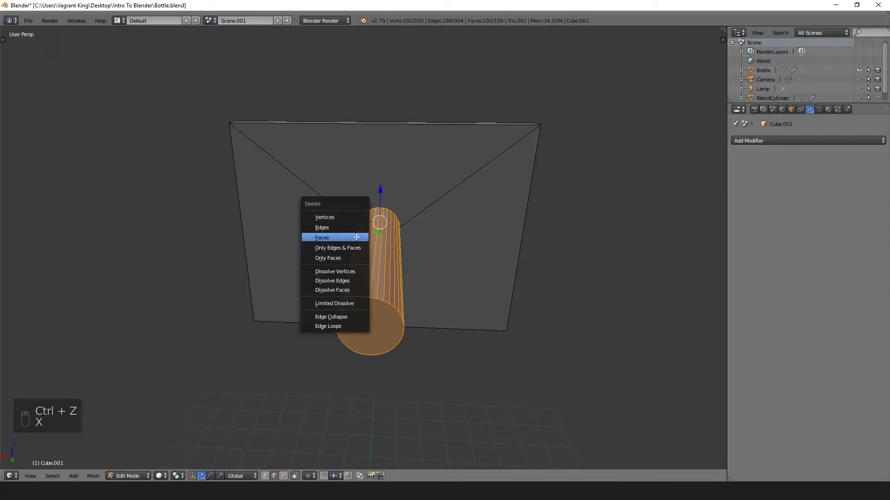
left_click(356, 235)
- In edge selection mode, select the circular rims on both sides of the slab and bridge their edge loops
middle_click_drag(318, 232, 493, 247)
scroll(473, 281, "up", 10)
key("ctrl+Tab")
left_click(417, 239)
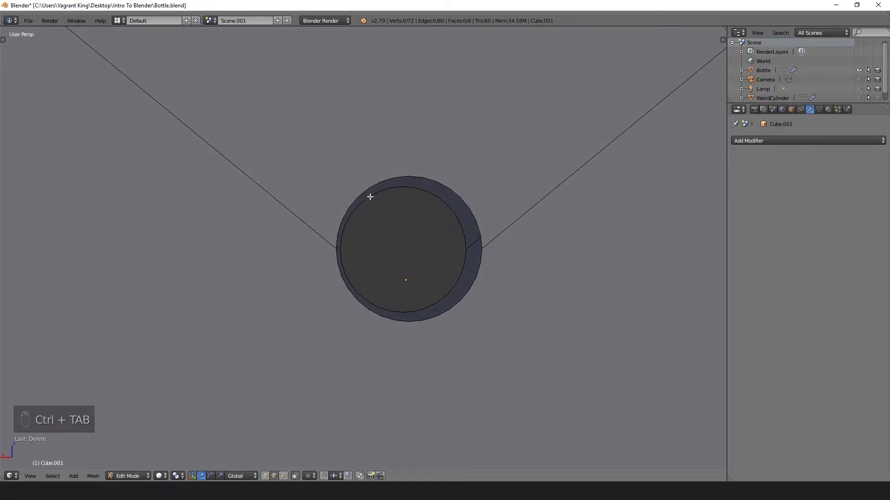
left_click(369, 196, "alt")
left_click(338, 268, "alt+shift")
left_click(346, 273, "alt+shift")
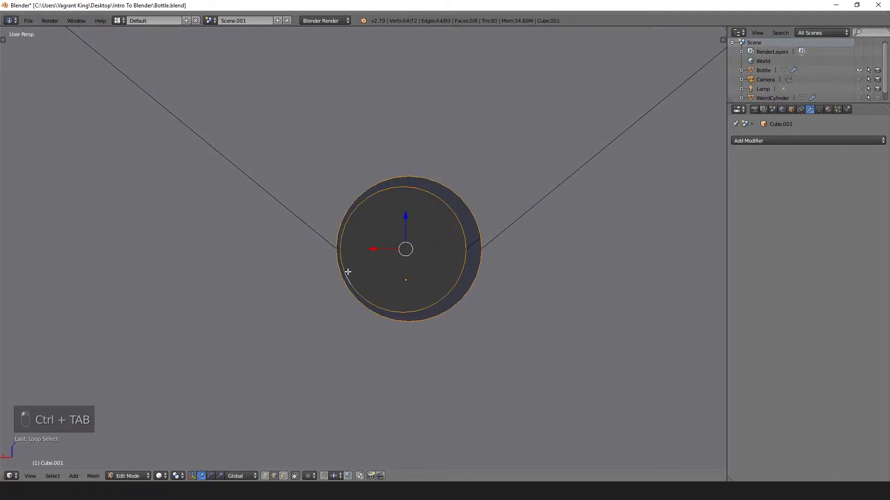
middle_click_drag(372, 247, 342, 243)
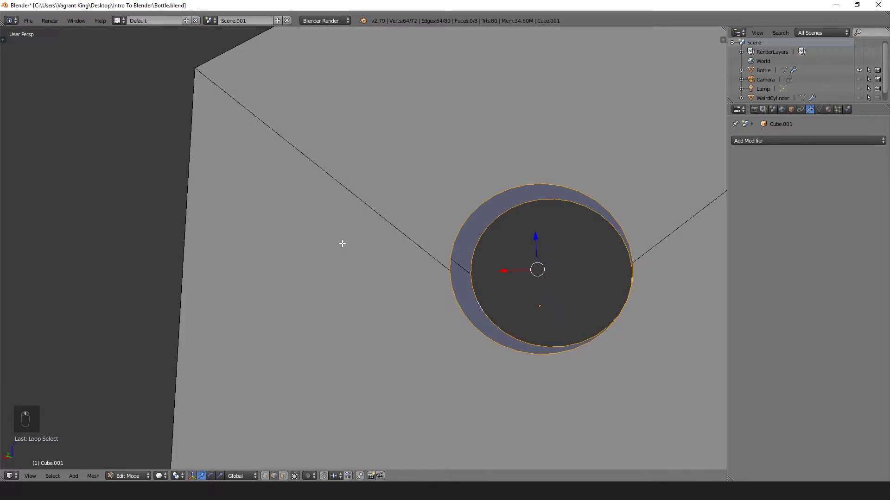
key("ctrl+e")
left_click(340, 244)
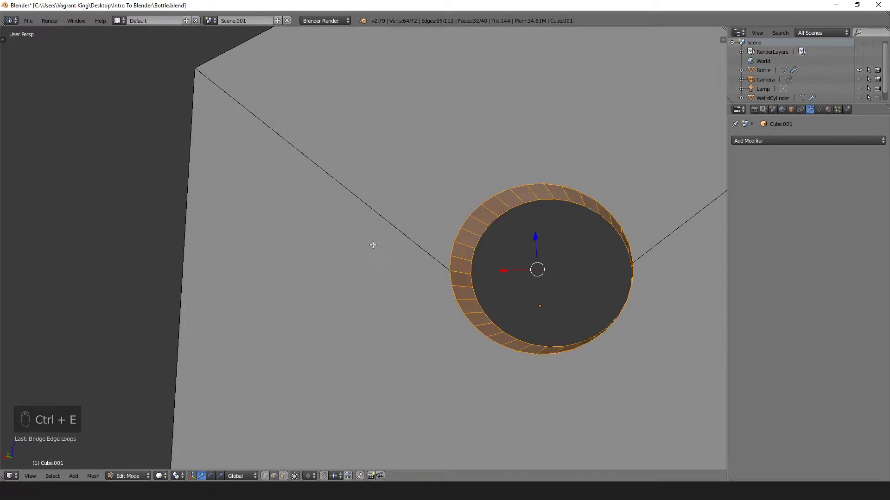
- In vertex selection mode with wireframe display, select all vertices of the bridged hole and move them along the X axis
middle_click_drag(371, 245, 252, 230)
key("Tab")
key("Tab")
scroll(252, 234, "up", 4)
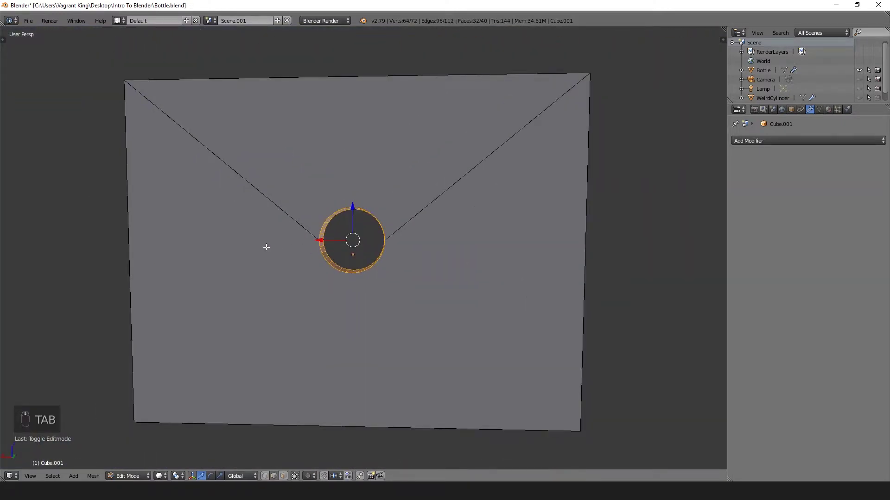
key("ctrl+Tab")
left_click(240, 247)
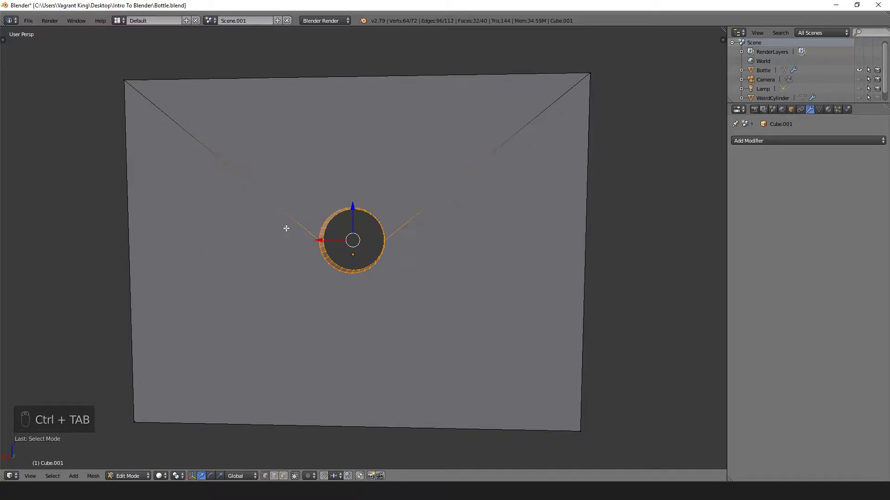
key("z")
key("a")
key("b")
left_click_drag(270, 179, 433, 302)
left_click_drag(331, 240, 410, 236)
key("z")
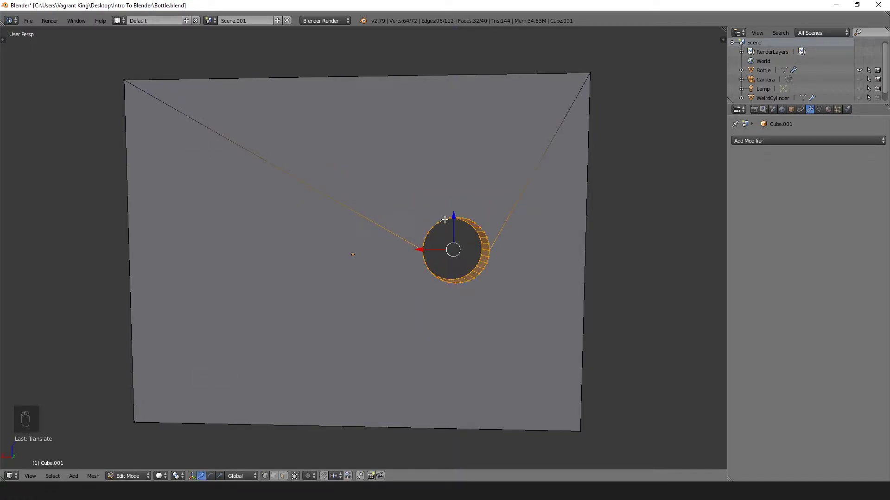
- Move the hole up along Z and further along X towards the slab's upper corner, and leave mesh editing
left_click_drag(445, 220, 448, 128)
left_click_drag(423, 159, 469, 135)
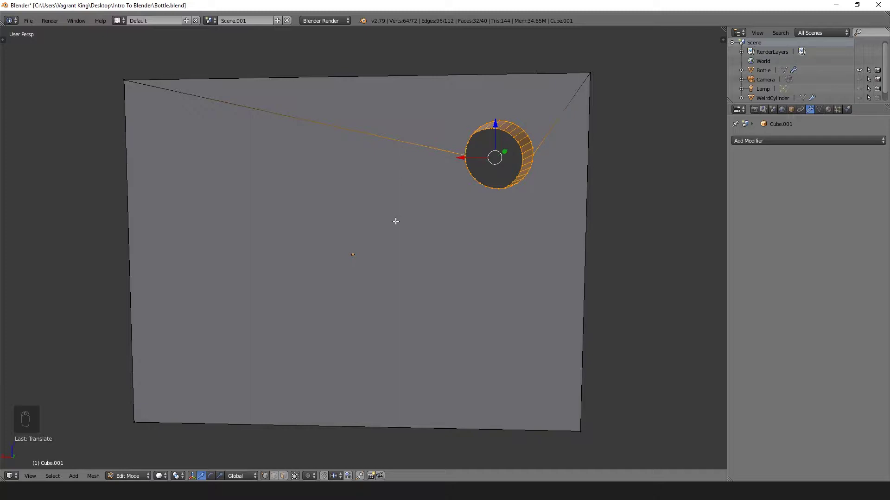
scroll(396, 222, "down", 8)
scroll(380, 232, "up", 4)
key("Tab")
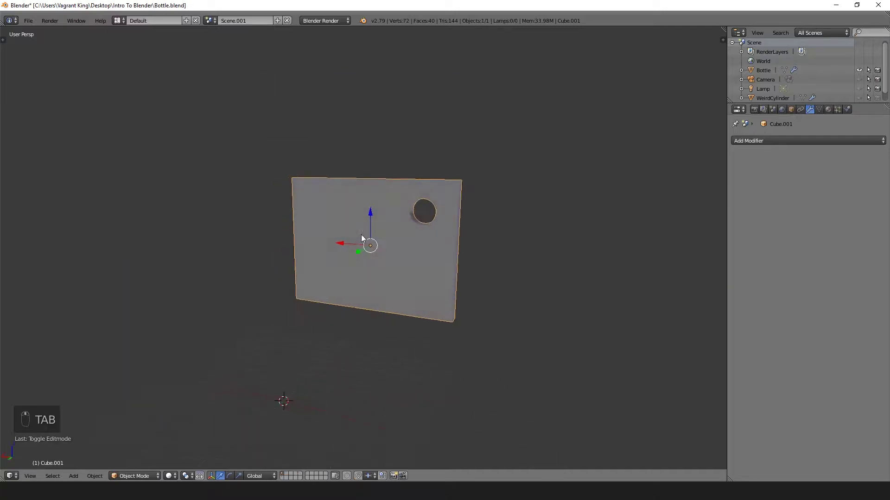
- Delete the slab with the hole and add a new cube mesh
mouse_move(361, 239)
middle_mouse_down()
mouse_move(298, 240)
mouse_move(352, 246)
middle_mouse_up()
key("x")
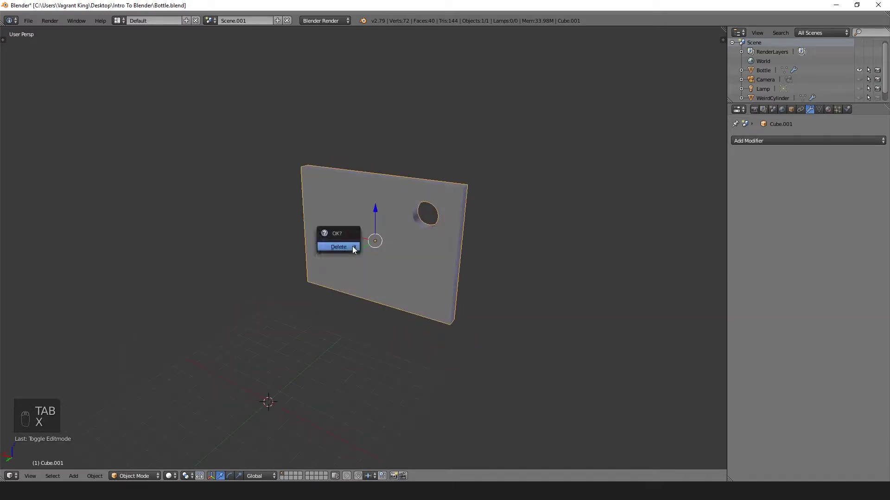
left_click(339, 247)
key("shift+a")
mouse_move(277, 306)
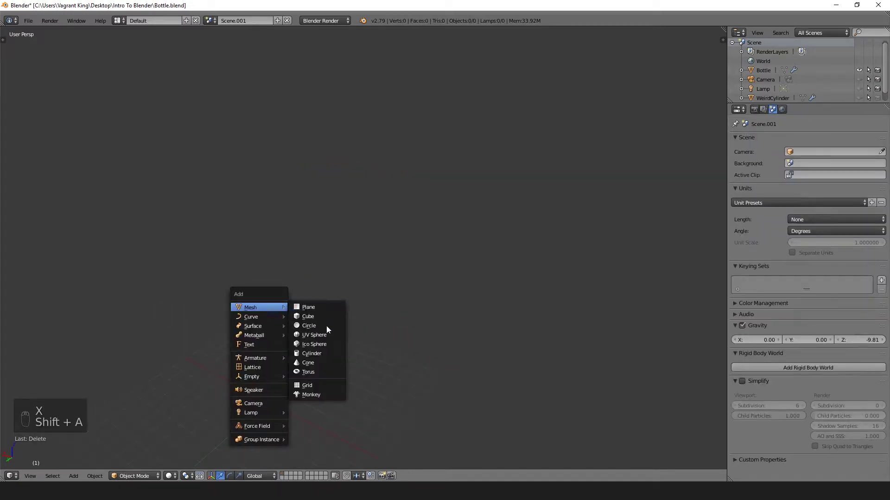
left_click(315, 317)
- Flatten the cube along Z to a factor of about 0.18 and stretch it along Y by about 1.68
scroll(374, 223, "up", 6)
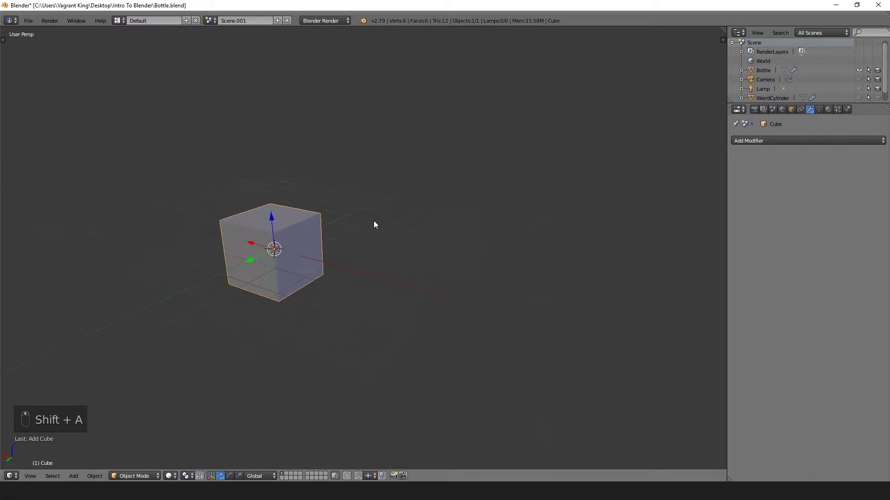
key("s")
key("z")
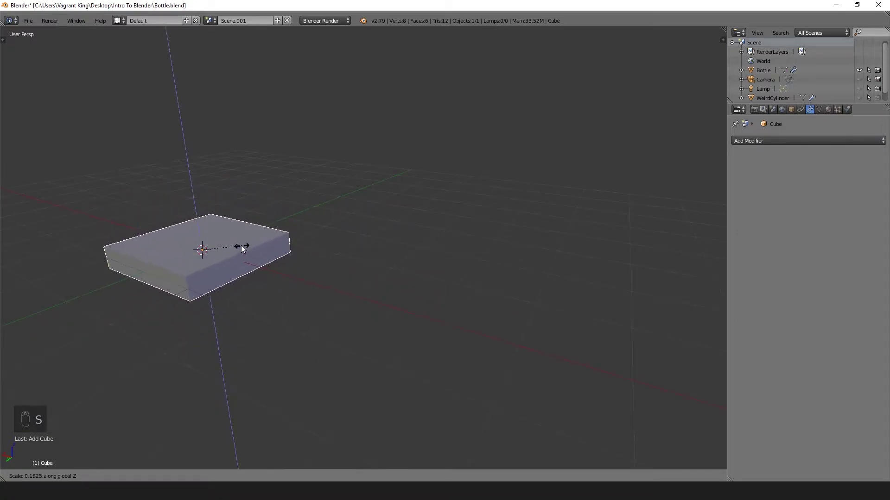
left_click(235, 242)
scroll(324, 223, "down", 5)
middle_click_drag(324, 224, 278, 237)
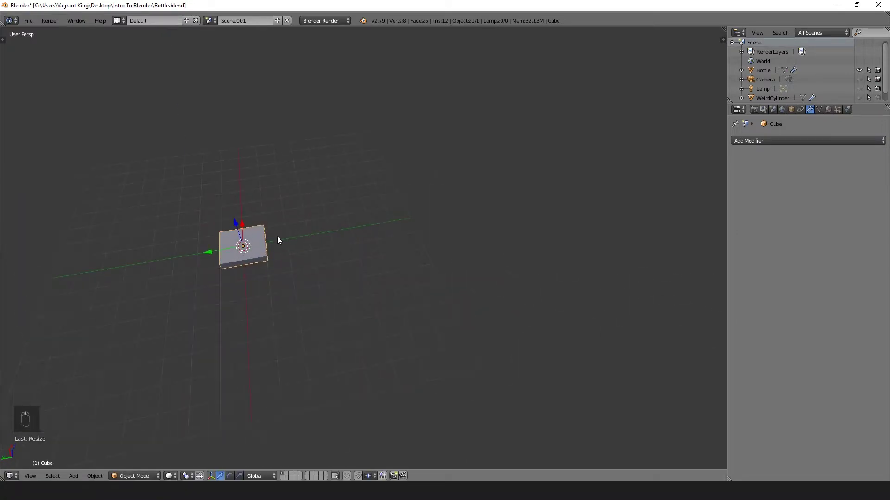
key("s")
key("y")
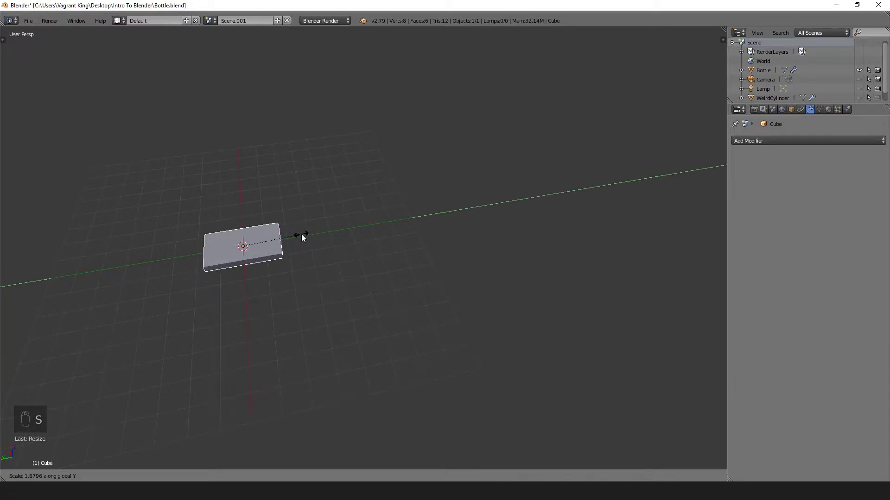
left_click(301, 235)
- Shorten the flattened cube along Y with a scale factor of about 0.92
scroll(301, 234, "up", 4)
middle_click_drag(228, 223, 325, 239, "shift")
scroll(324, 238, "up", 2)
key("s")
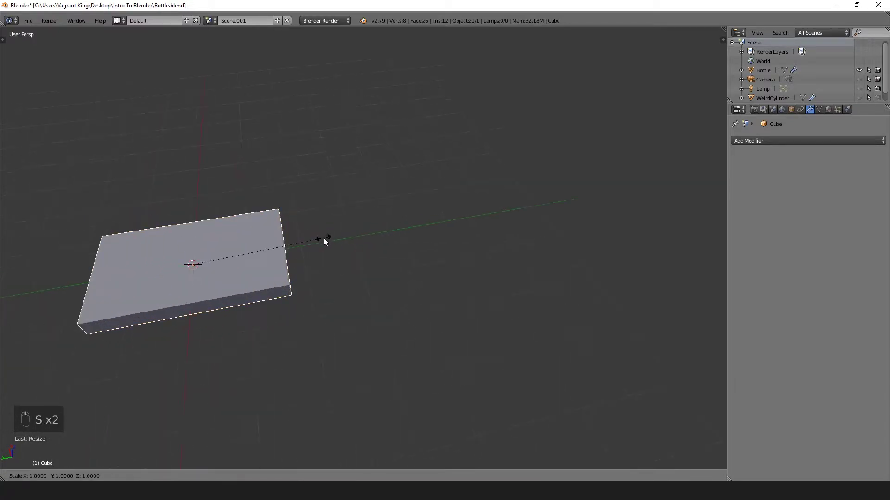
right_click(347, 227)
key("s")
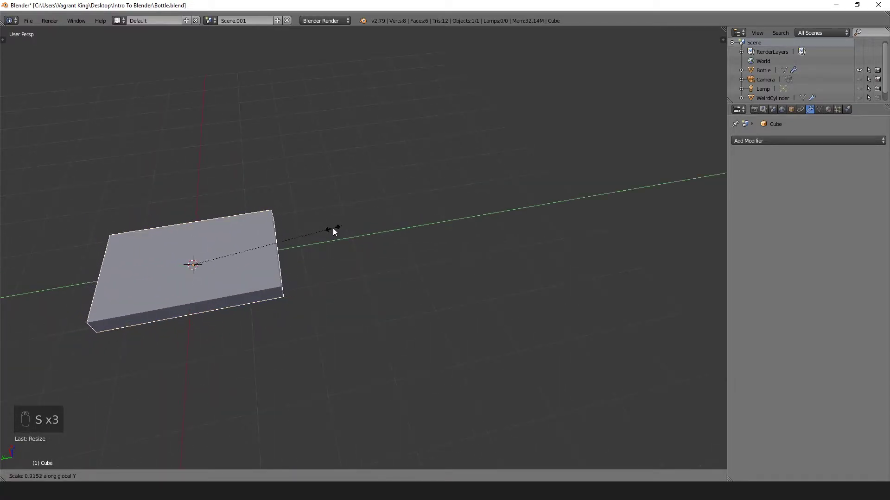
left_click(331, 230)
- Enter mesh editing and slightly resize the whole slab mesh
key("Tab")
middle_click_drag(271, 239, 291, 237)
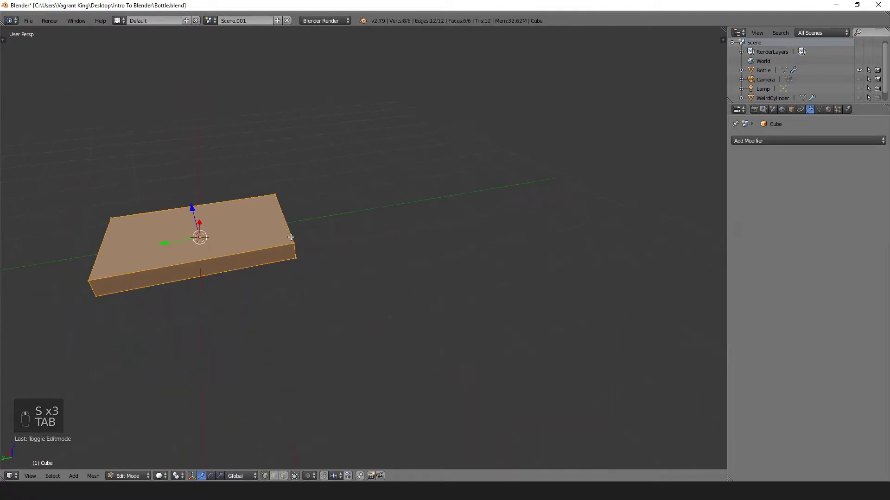
key("s")
left_click(362, 226)
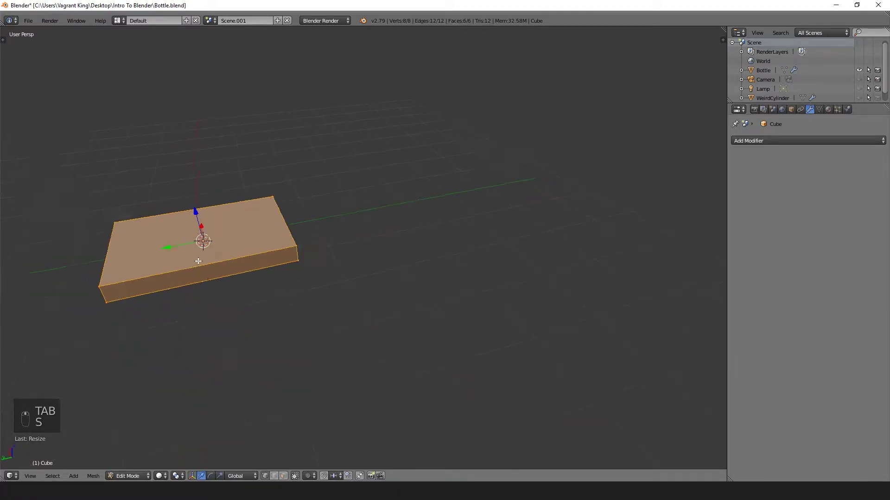
- In face selection mode, select the slab's two opposite end faces along Y and extrude them outward along their normals by about 0.13
middle_click_drag(362, 227, 187, 265)
key("ctrl+Tab")
left_click(201, 278)
right_click(235, 263)
right_click(249, 204, "shift")
middle_click_drag(264, 176, 342, 219, "shift")
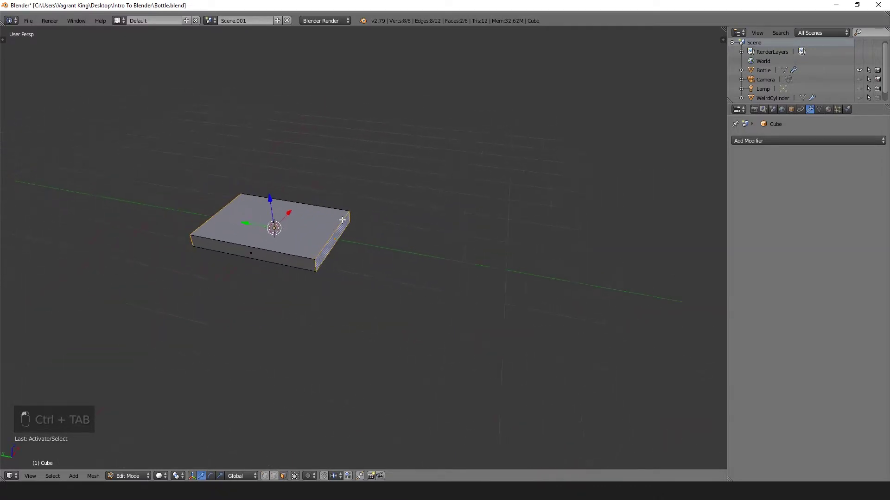
key("t")
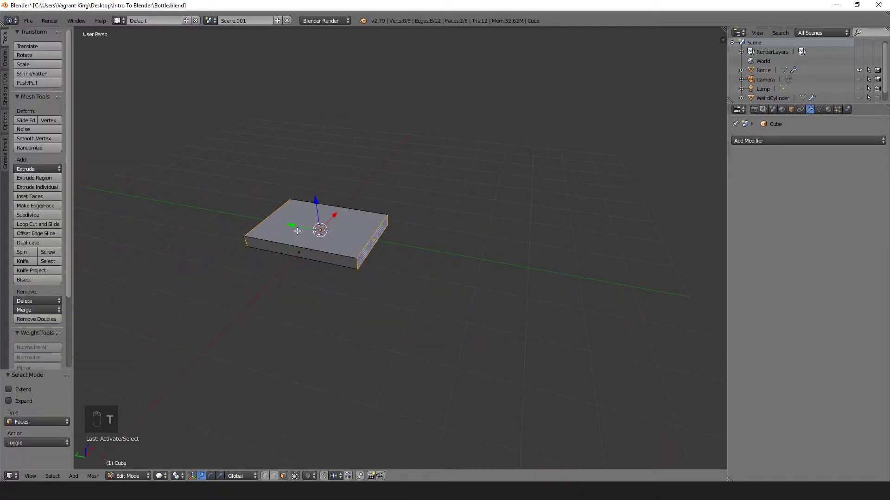
scroll(320, 231, "up", 3)
middle_click_drag(343, 228, 380, 222)
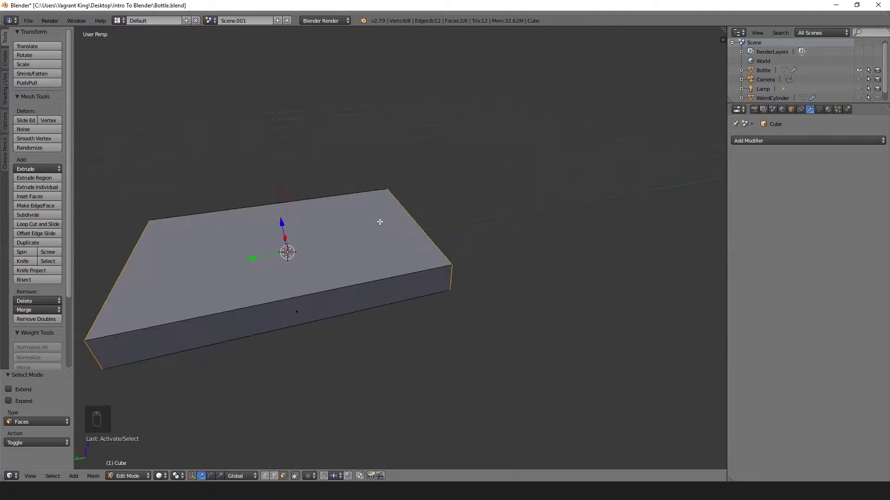
left_click(60, 167)
left_click(50, 191)
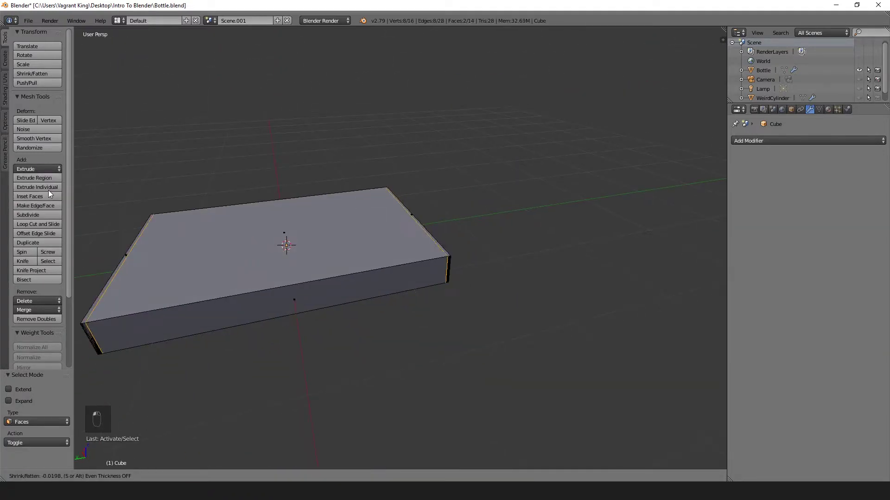
left_click(74, 196)
middle_click_drag(159, 141, 125, 213)
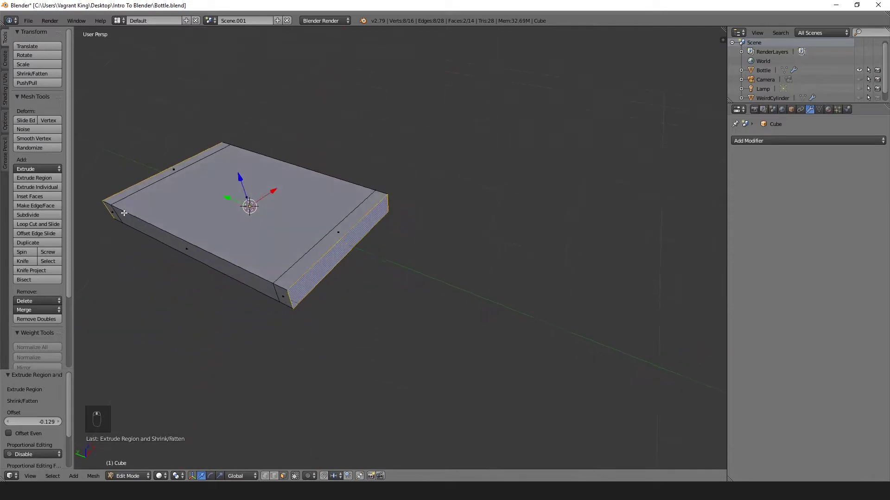
- In edge selection mode, select one vertical corner edge, and apply the object's rotation and scale in object mode
key("ctrl+Tab")
left_click(138, 208)
right_click(290, 300)
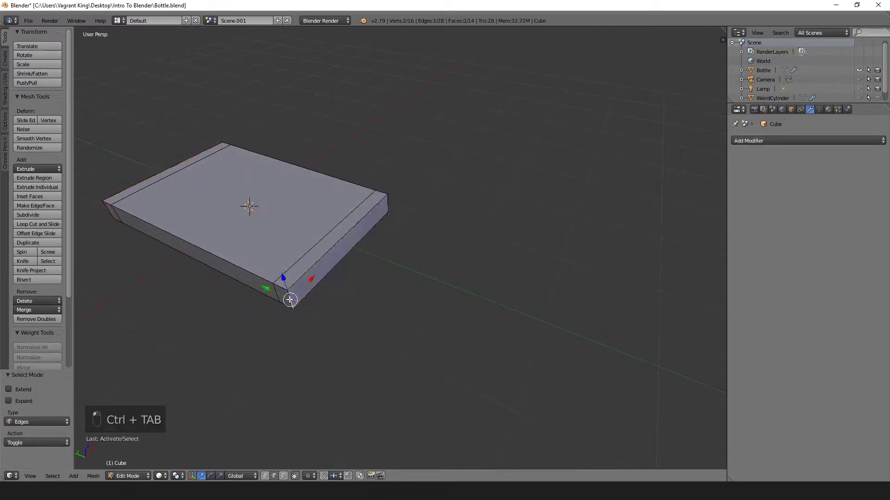
key("Tab")
key("ctrl+a")
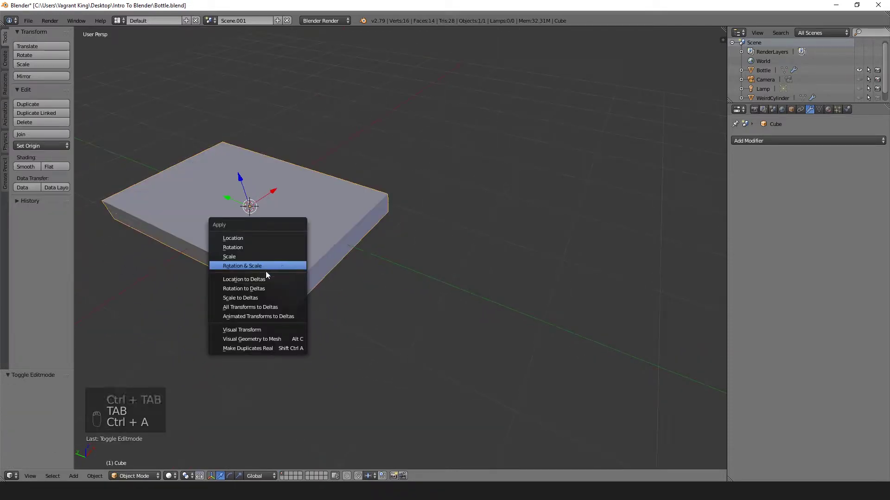
left_click(261, 267)
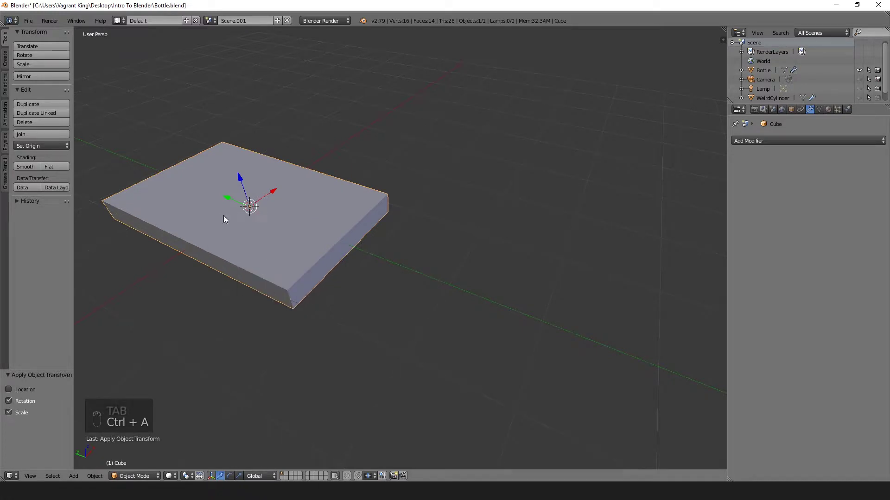
- Select the slab's remaining vertical corner edges and round all four with a multi-segment bevel of about 0.125 offset
key("Tab")
scroll(284, 285, "up", 1)
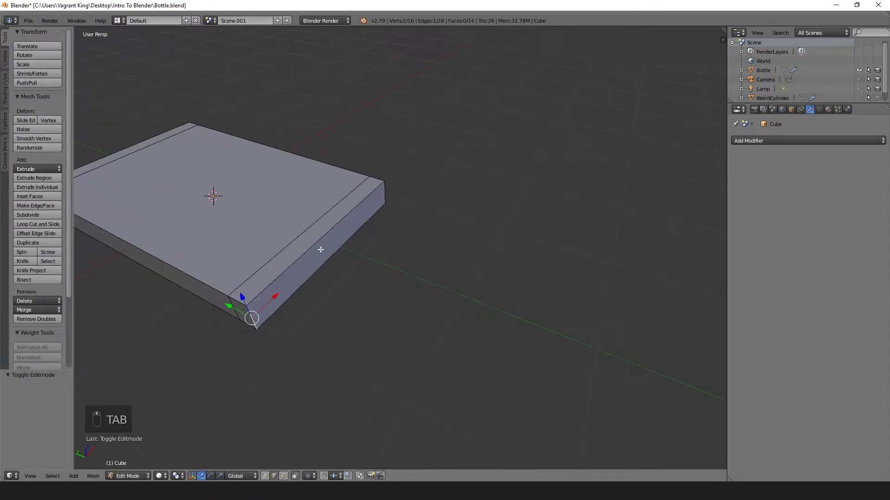
middle_click_drag(321, 249, 289, 214)
right_click(394, 182, "shift")
middle_click_drag(315, 167, 446, 172)
right_click(569, 386, "shift")
right_click(105, 267, "shift")
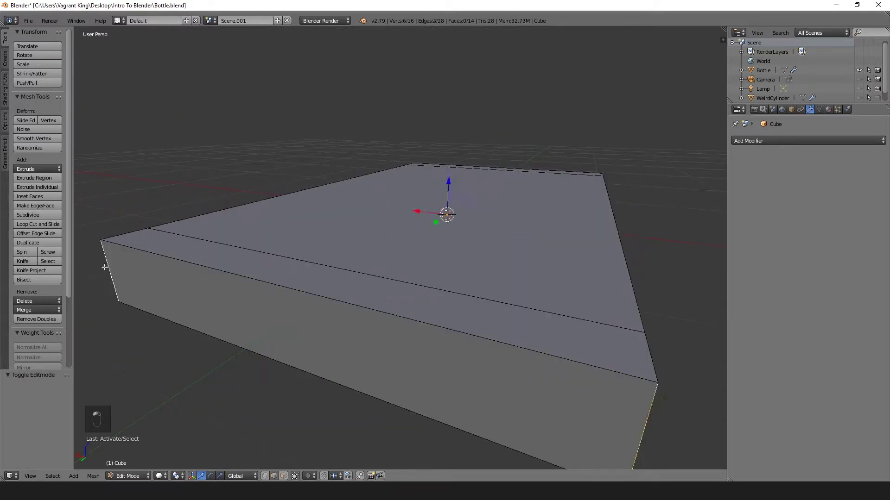
key("ctrl+b")
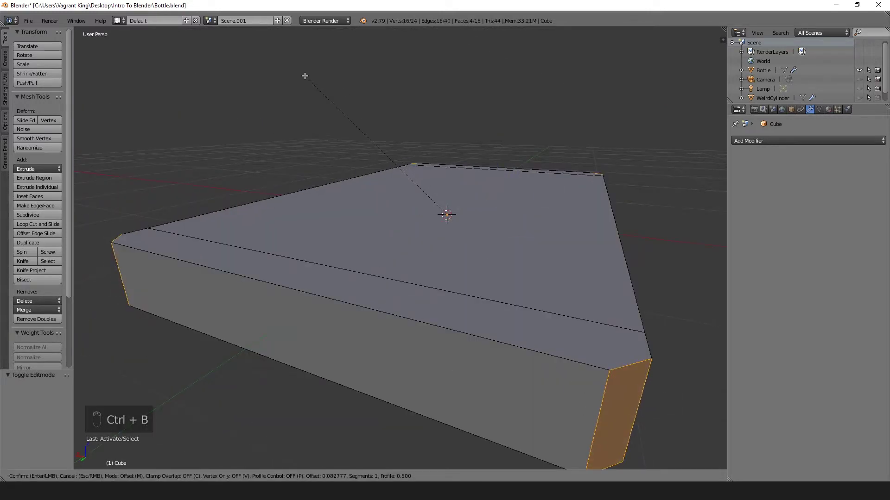
scroll(300, 74, "up", 2)
scroll(299, 73, "up", 1)
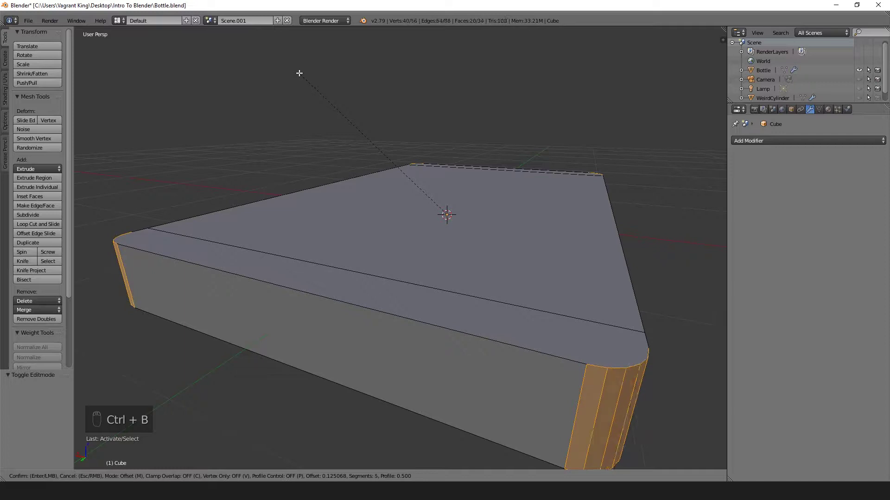
left_click(300, 74)
- Return to object mode, shade the rounded slab smooth and enable Auto Smooth at 30°
key("Tab")
scroll(316, 123, "down", 6)
middle_click_drag(317, 123, 151, 148)
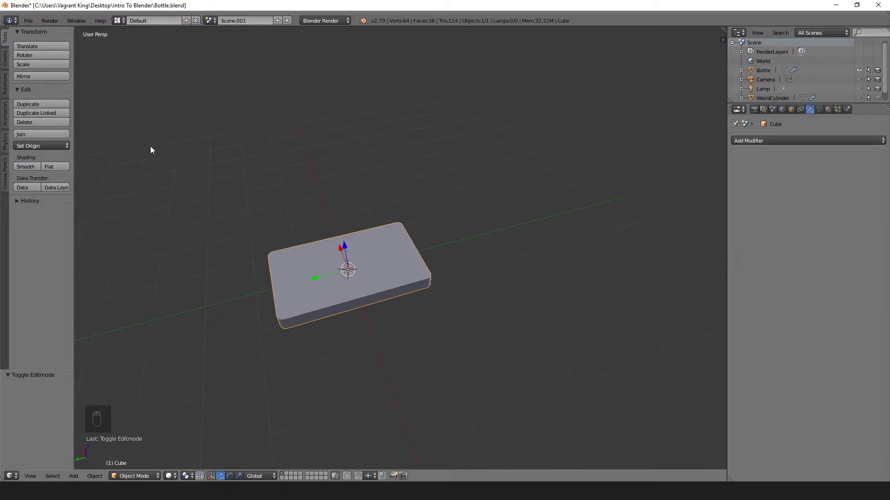
left_click(29, 166)
scroll(315, 266, "up", 3)
scroll(315, 267, "up", 1)
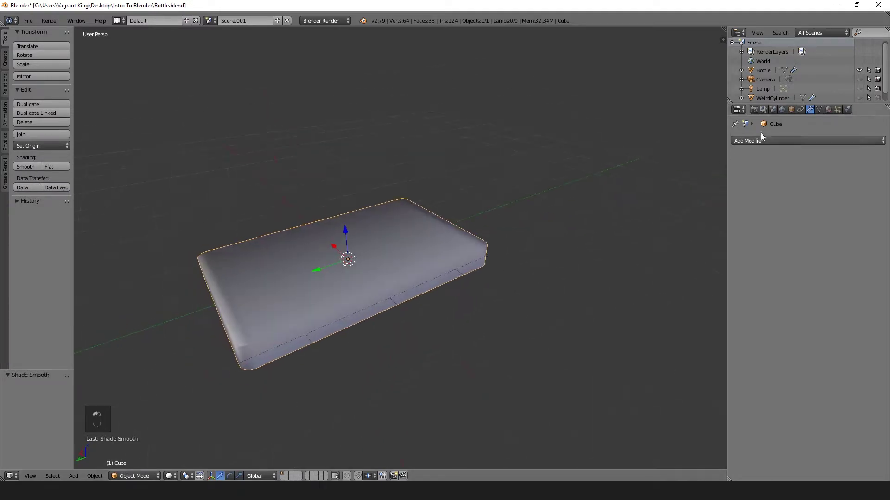
left_click(820, 110)
left_click(735, 168)
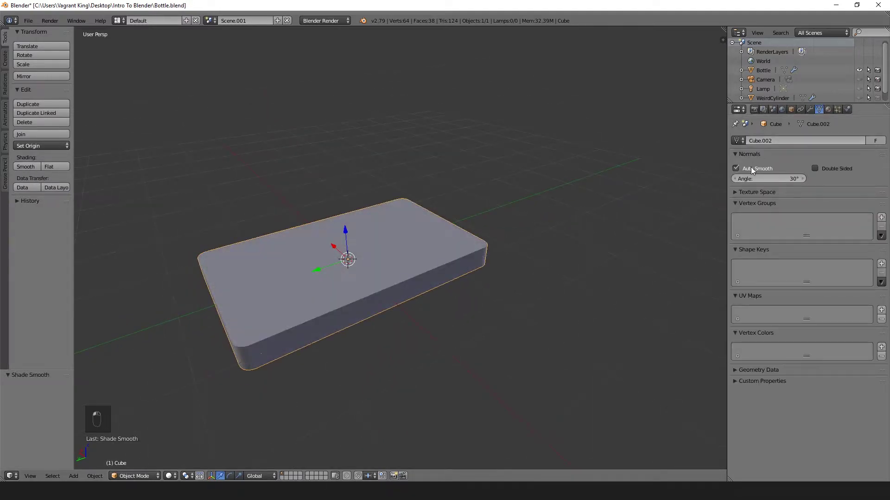
middle_click_drag(491, 185, 533, 176)
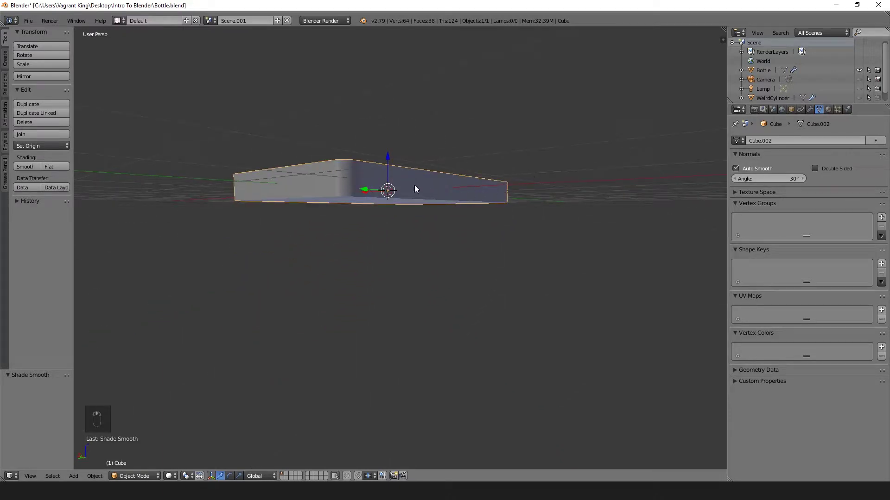
middle_click_drag(275, 185, 314, 233)
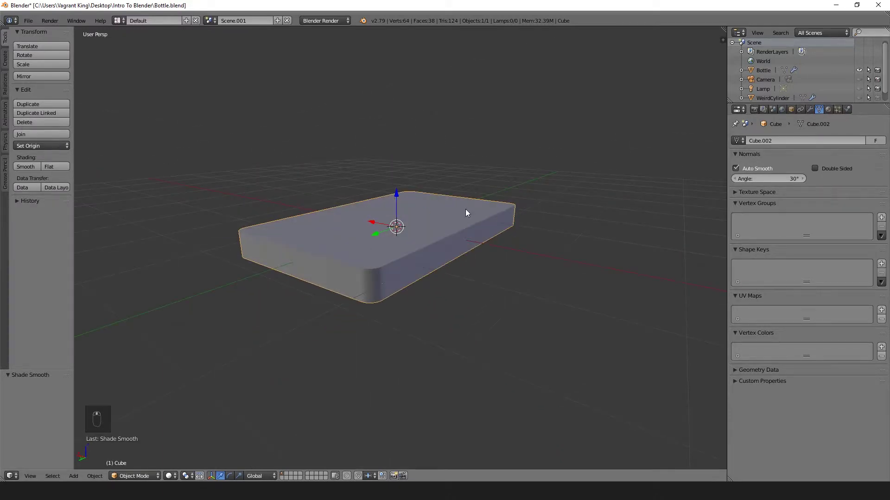
- In edit mode with face selection, select only the three faces that make up the slab's top surface
middle_click_drag(465, 213, 310, 275)
key("Tab")
key("ctrl+Tab")
left_click(353, 286)
right_click(310, 275)
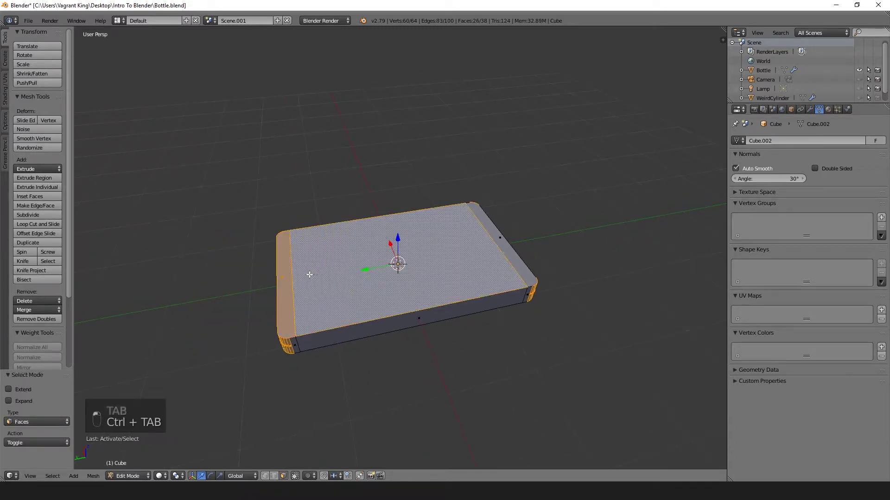
right_click(498, 242, "shift")
key("a")
right_click(282, 289)
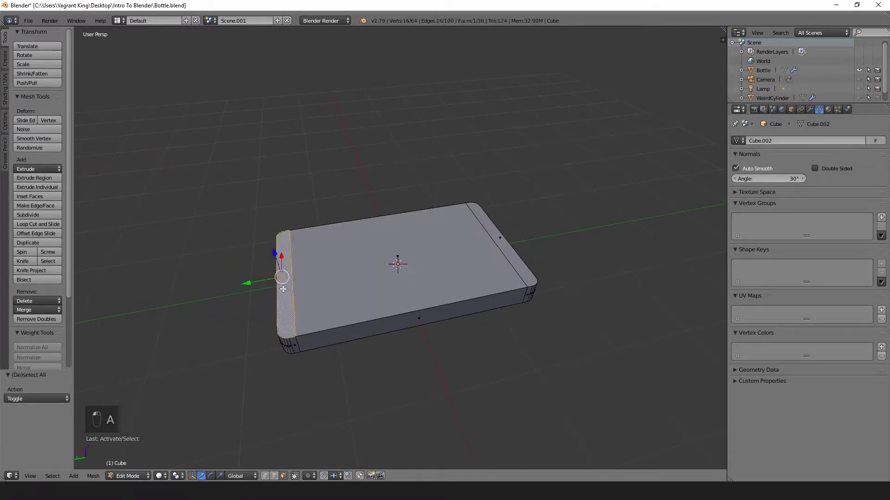
right_click(403, 264, "shift")
right_click(502, 240, "shift")
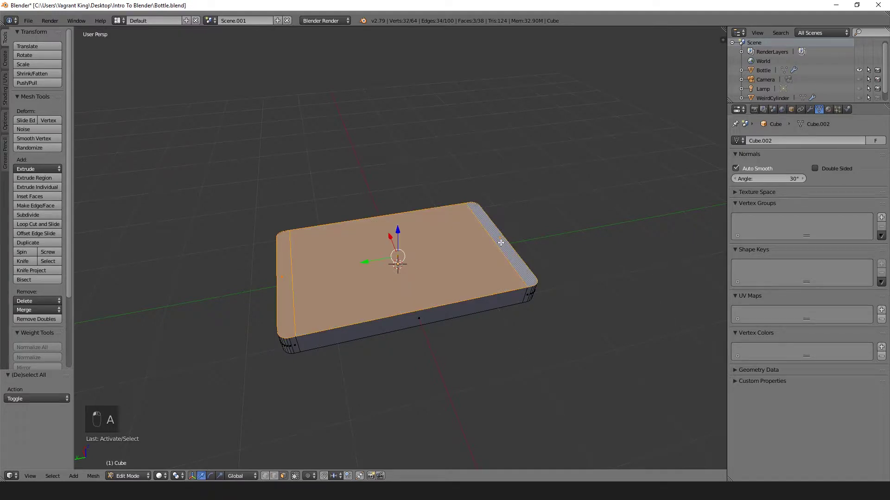
- Try to inset the three top faces by about 0.07 and undo the inset
key("i")
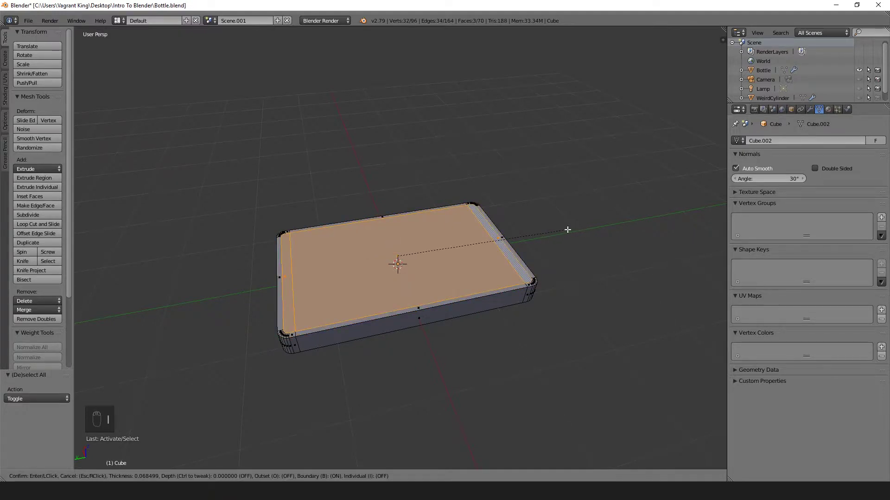
left_click(568, 230)
scroll(454, 276, "up", 4)
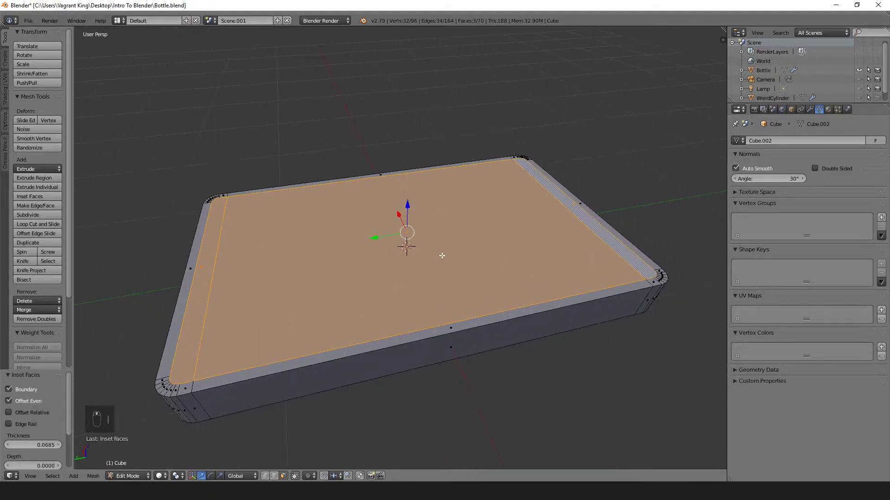
key("ctrl+z")
key("i")
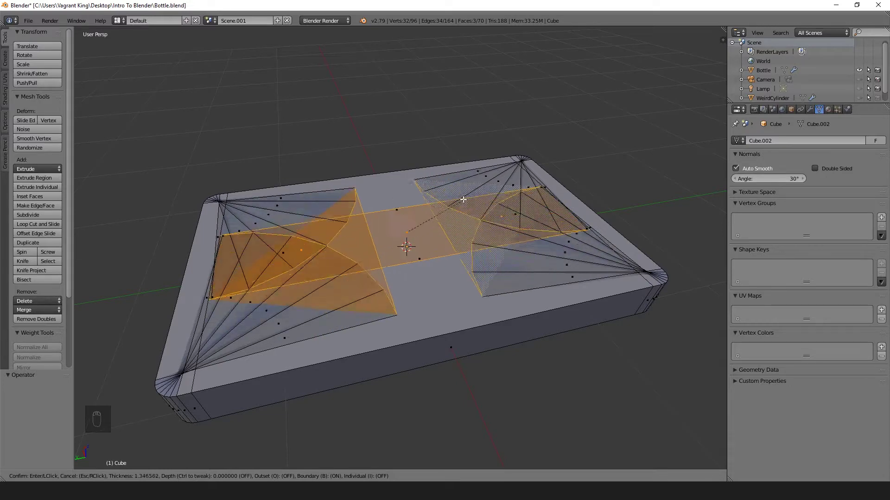
key("Escape")
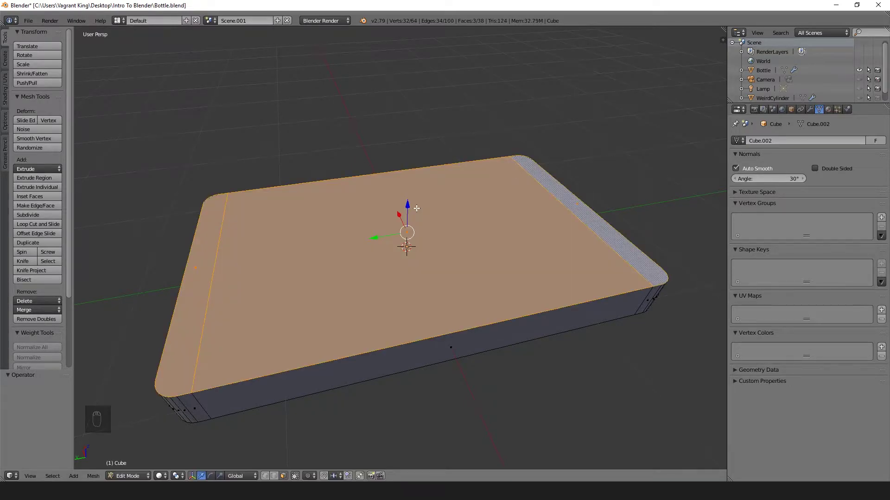
- Inset the slab's top faces by about 0.033 and scale the inset faces down uniformly to 0.96
key("i")
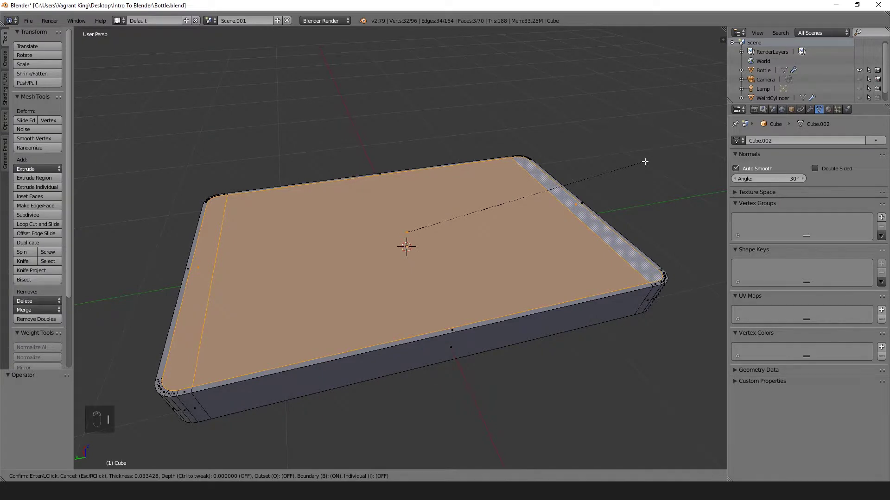
left_click(644, 161)
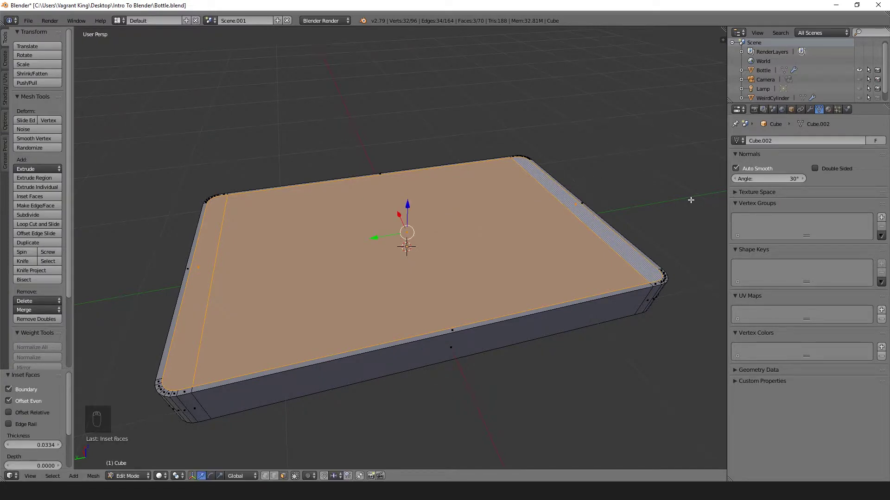
key("s")
left_click(678, 203)
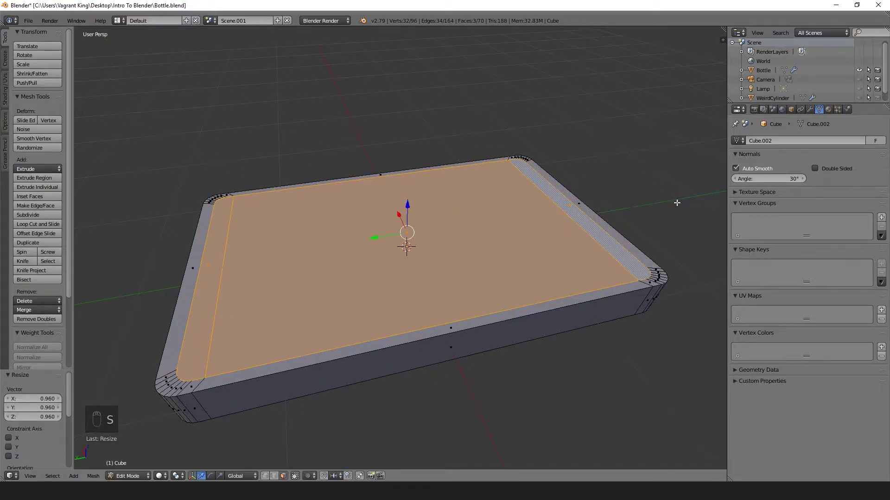
- In top orthographic view, scale the inset top faces along X to about 0.98 to even out the border width
key("KP_7")
key("KP_5")
scroll(620, 185, "up", 4)
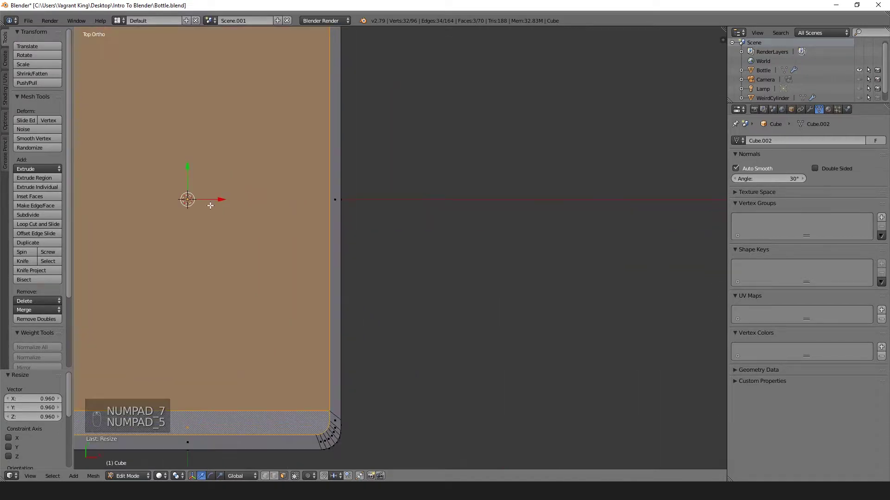
middle_click_drag(275, 165, 414, 309, "shift")
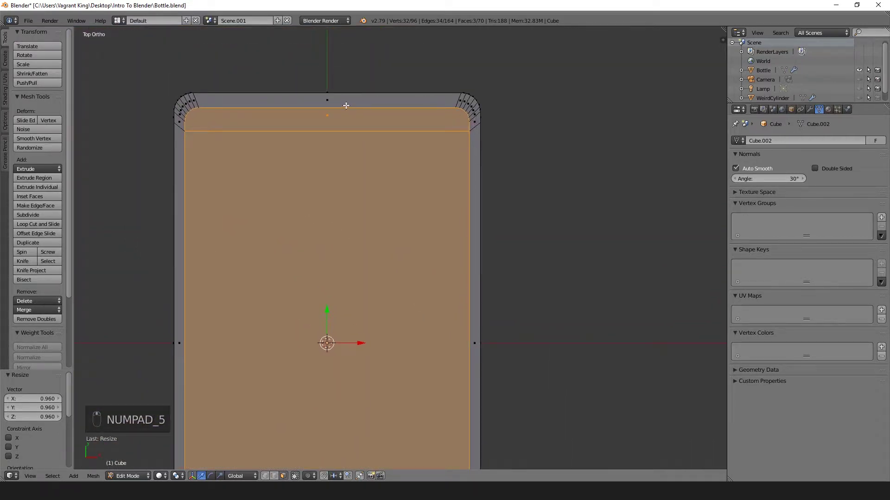
scroll(275, 173, "down", 4)
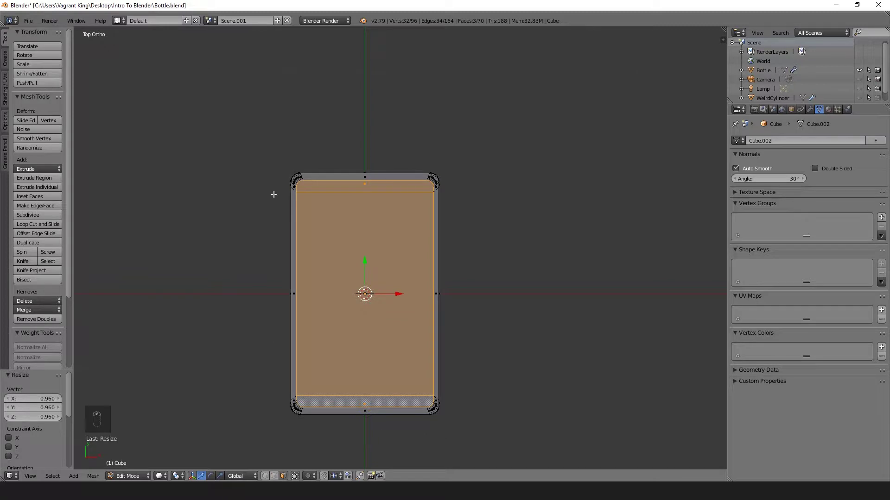
scroll(278, 192, "up", 4)
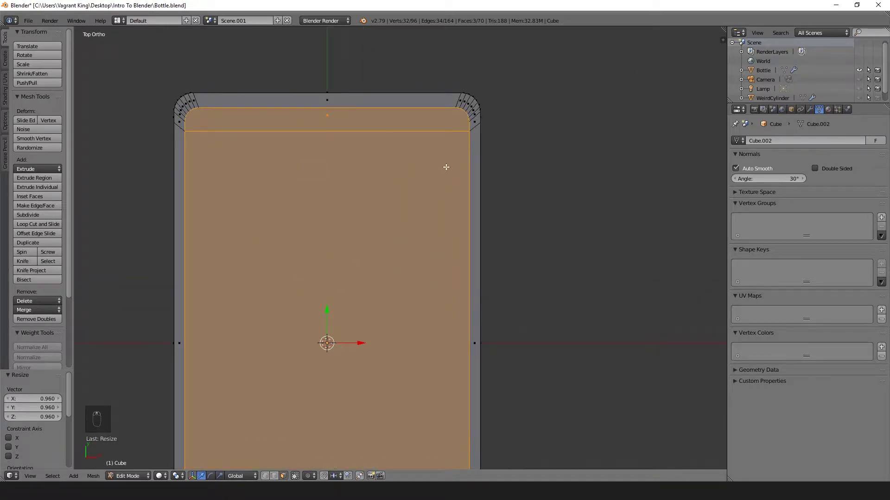
key("s")
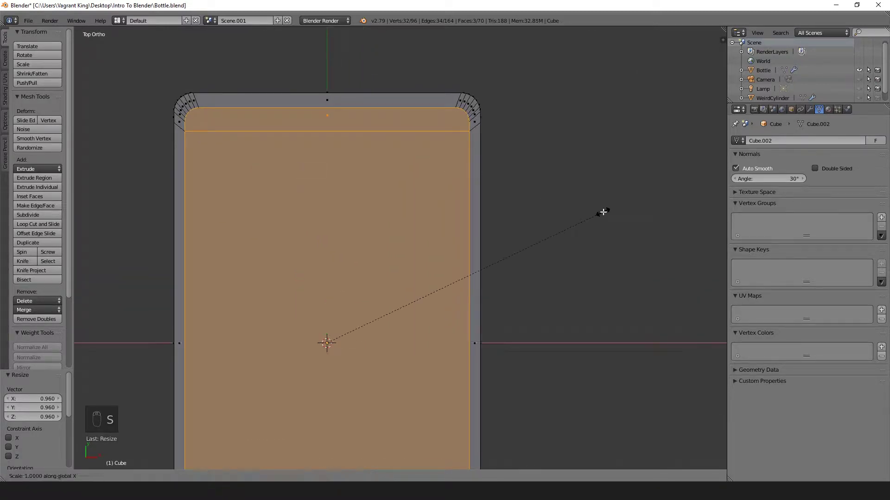
key("x")
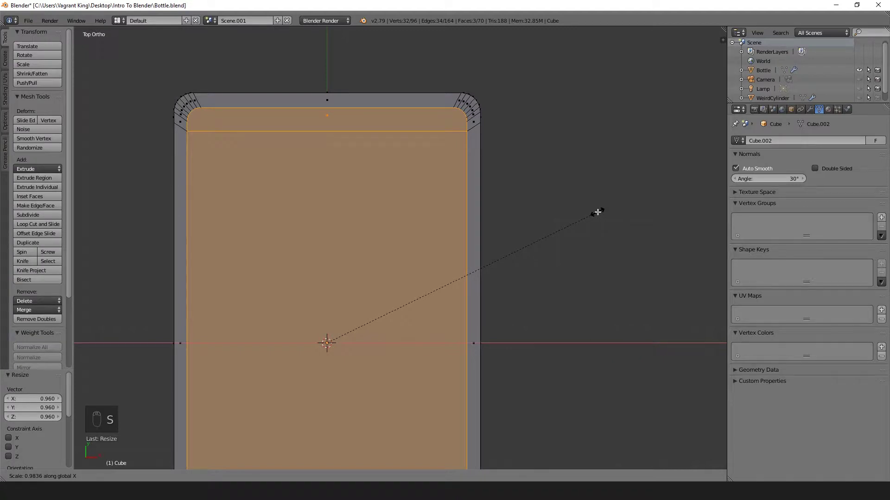
left_click(598, 213)
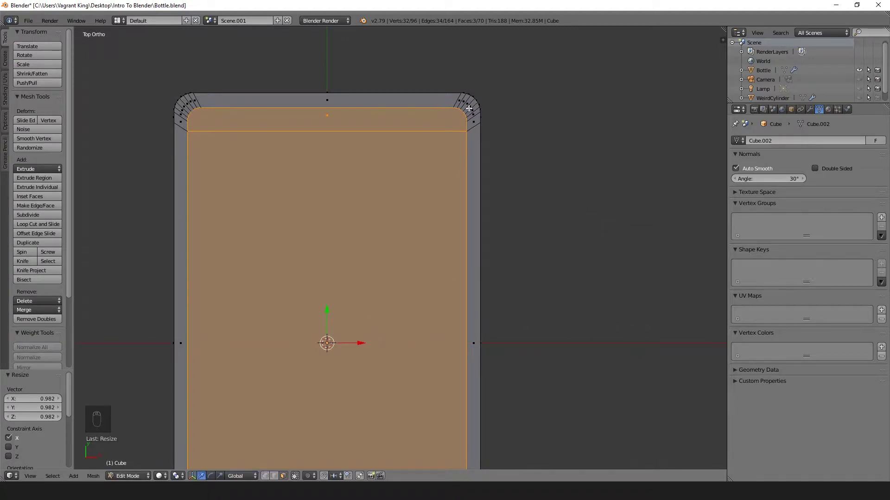
- In vertex mode with wireframe display, select the inset outline's vertices on the +X side and move them about -0.58 along X
middle_click_drag(515, 259, 534, 116, "shift")
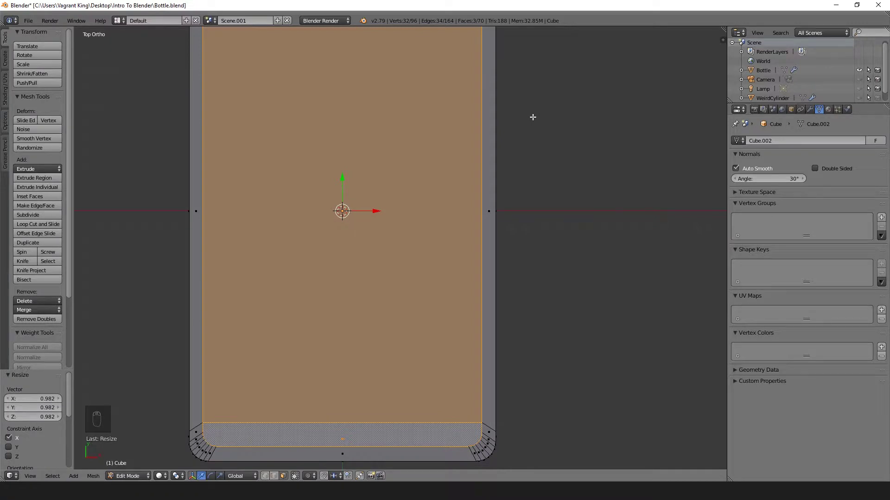
scroll(536, 120, "down", 3)
key("a")
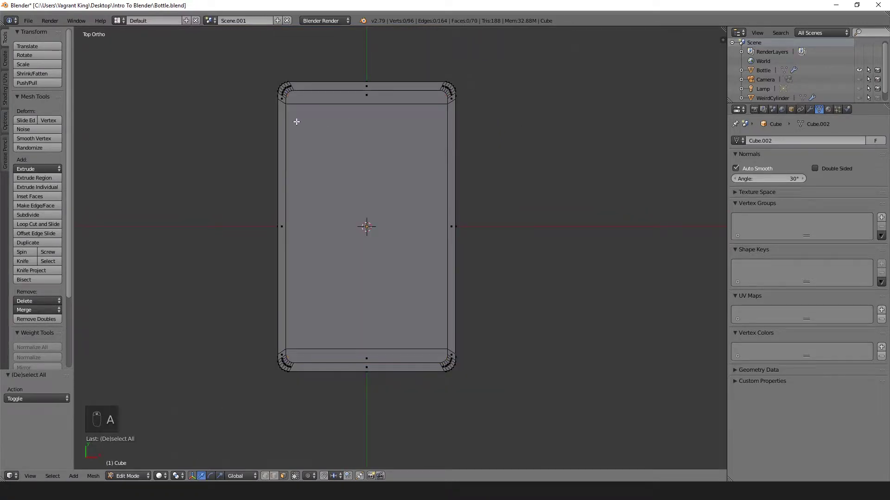
key("ctrl+Tab")
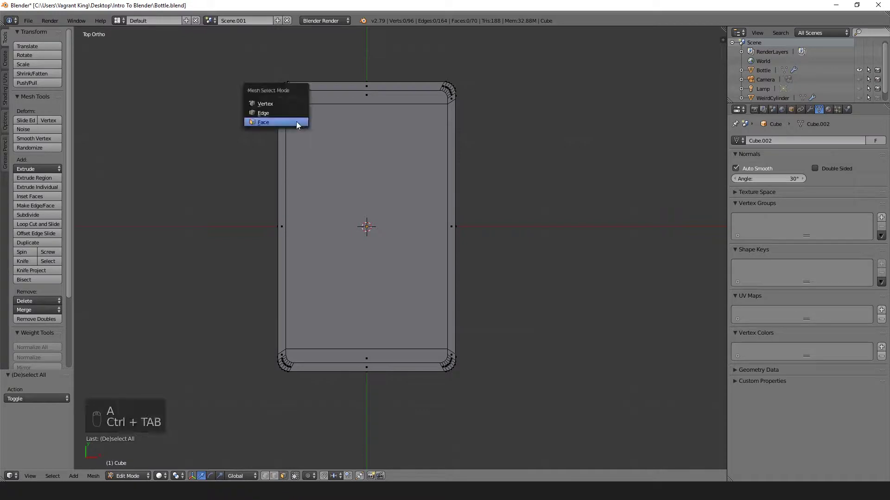
left_click(293, 101)
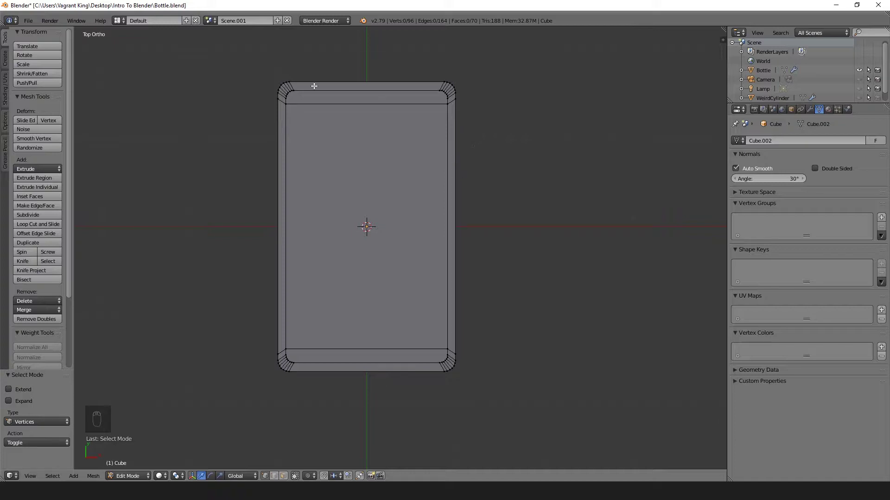
key("z")
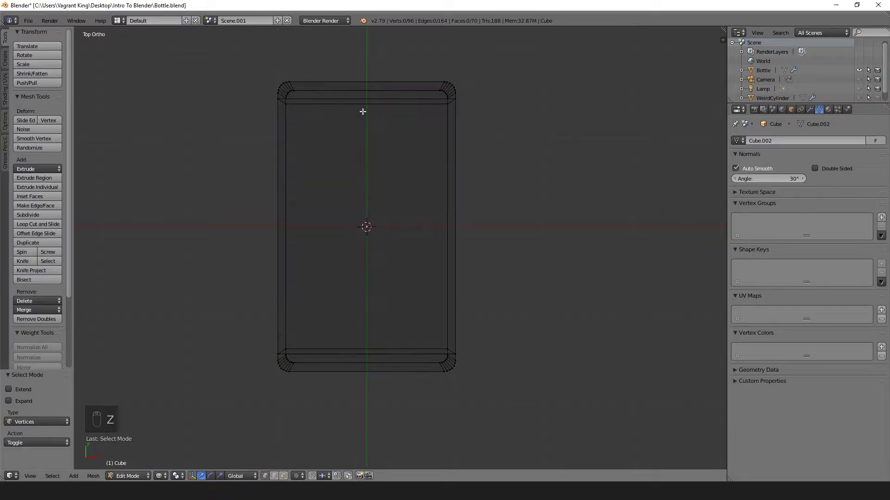
key("b")
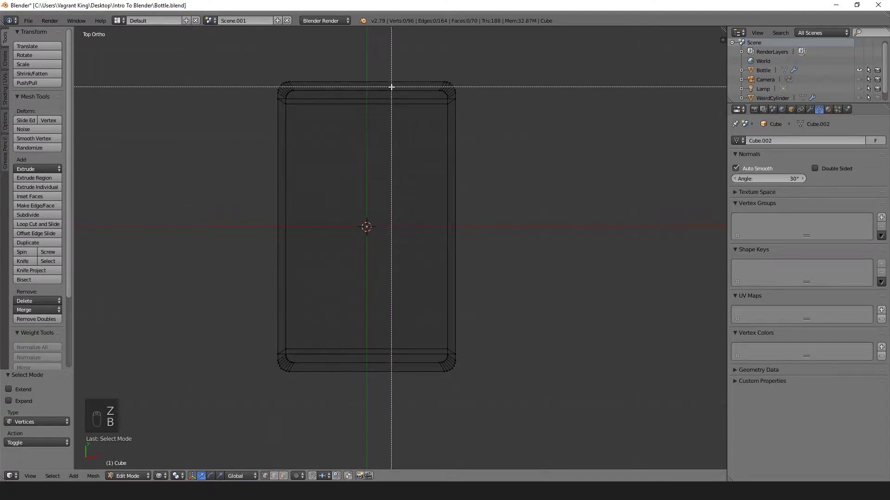
left_click_drag(392, 87, 450, 365)
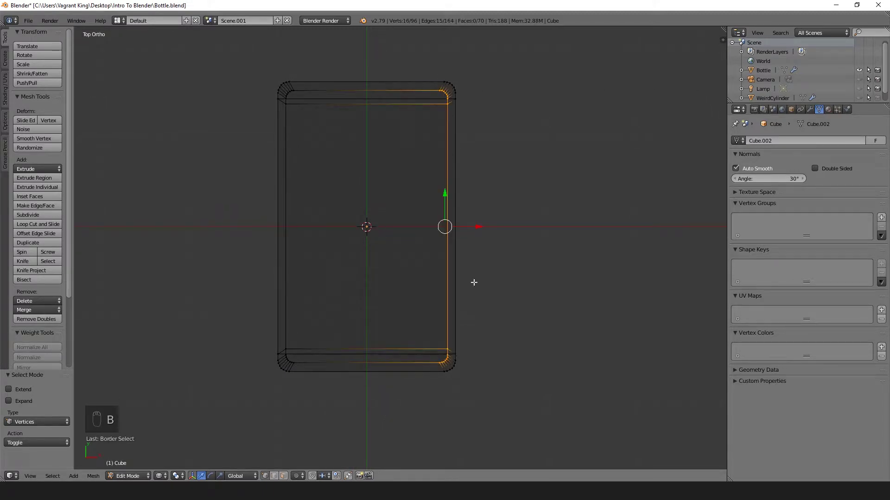
key("g")
key("x")
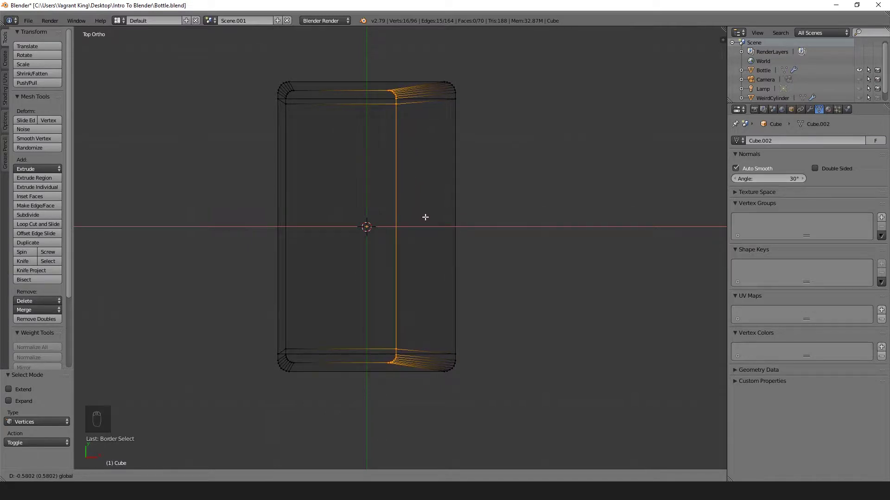
left_click(426, 217)
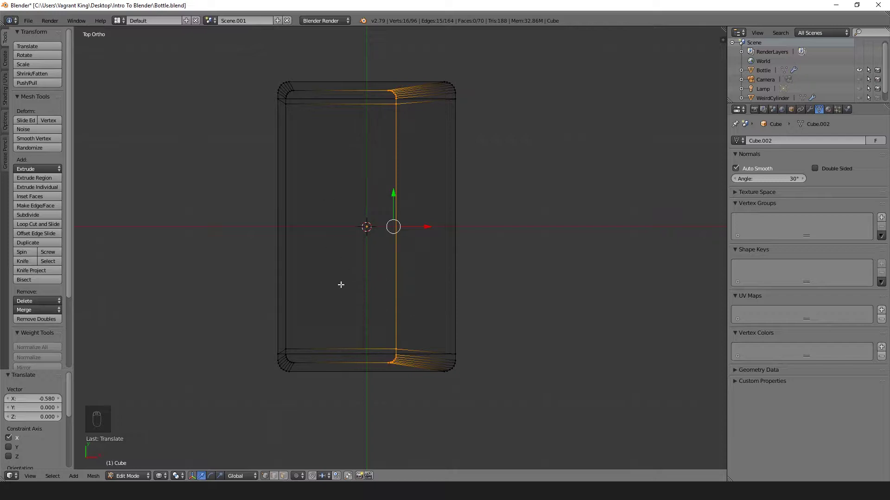
- Return to solid perspective view, select the three narrowed inner top faces in face mode and inset them by about 0.055
scroll(390, 162, "down", 2)
scroll(429, 195, "up", 4)
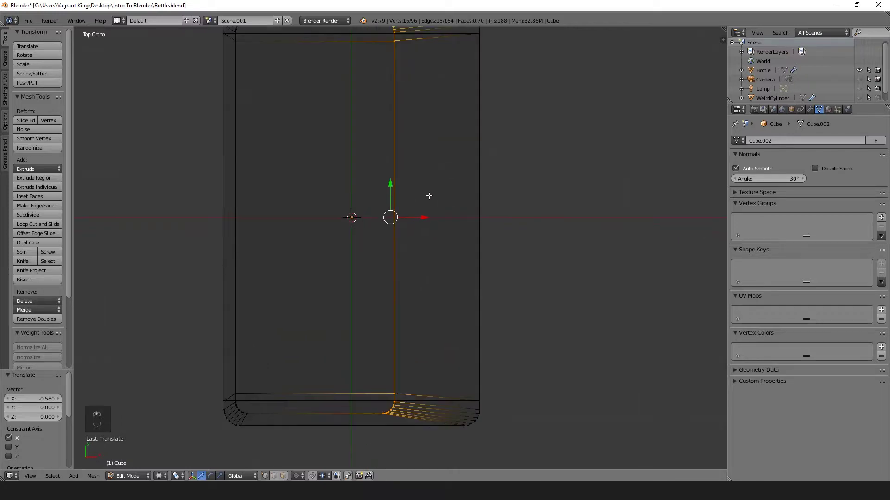
middle_click_drag(429, 196, 396, 147)
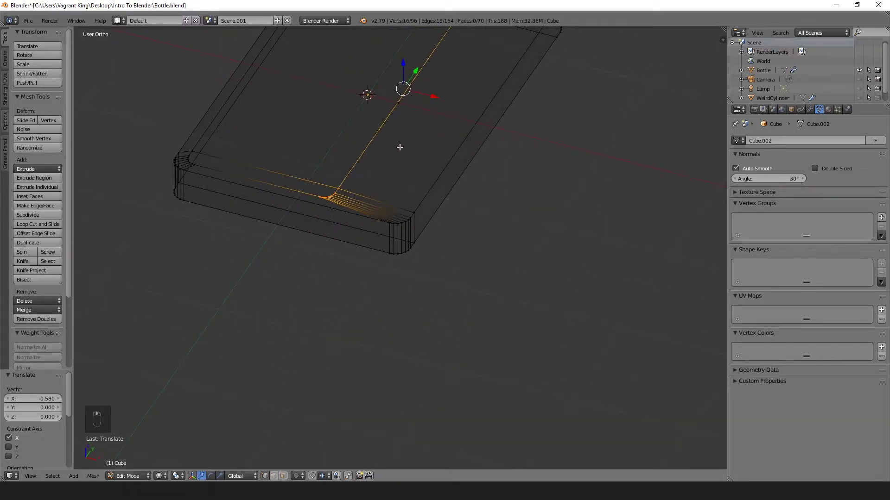
key("KP_5")
key("z")
scroll(402, 146, "down", 5)
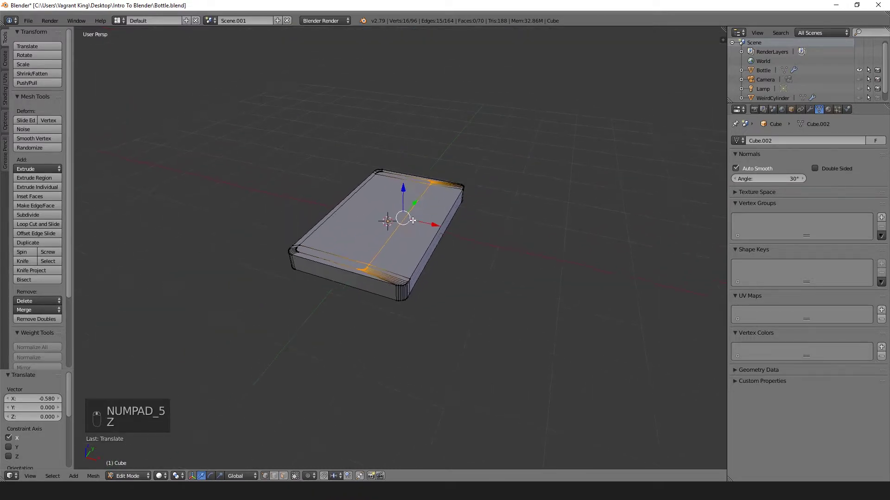
scroll(308, 238, "up", 5)
key("ctrl+Tab")
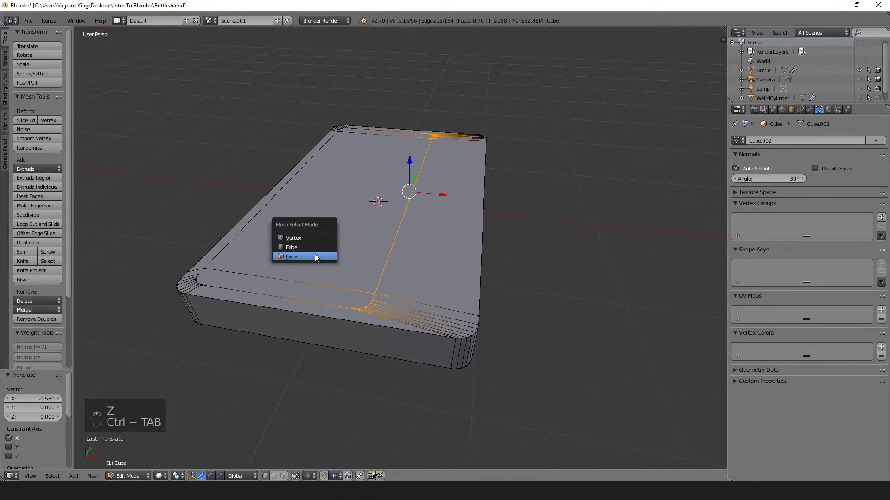
left_click(315, 257)
right_click(292, 280)
right_click(368, 148, "shift")
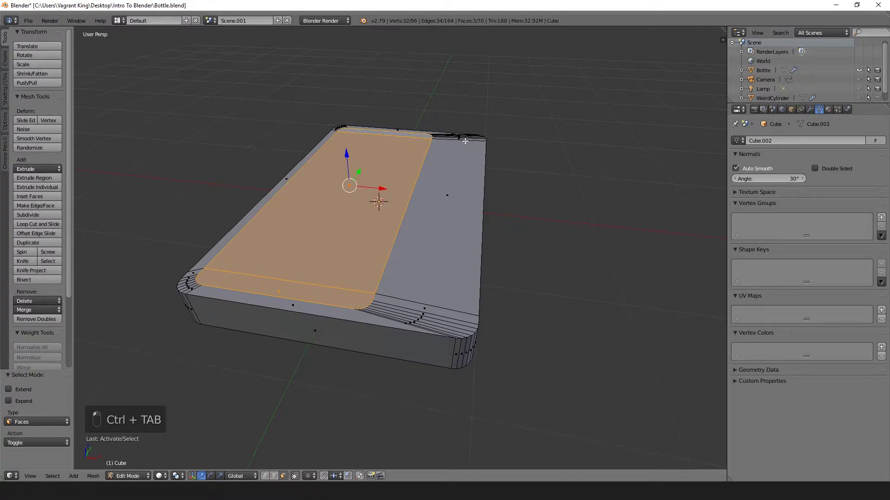
key("i")
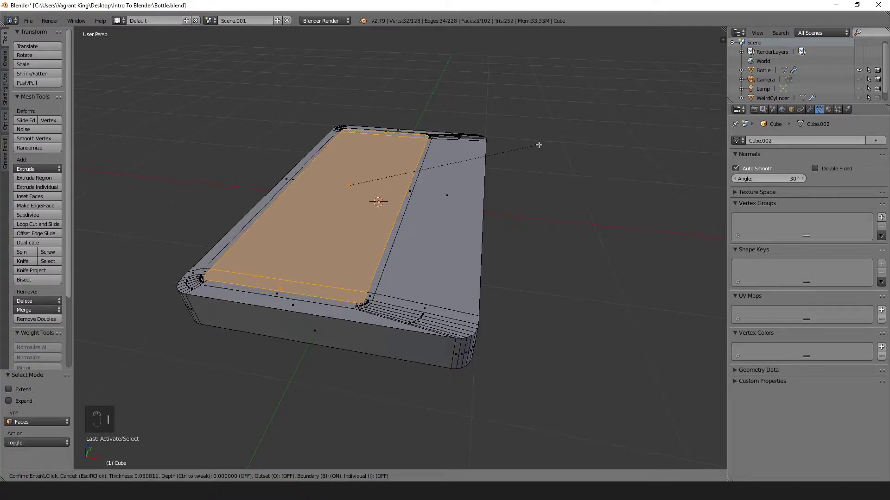
left_click(538, 145)
- Lower the inset faces about 0.045 along Z to form a shallow recess, and deselect everything to inspect it
key("g")
key("z")
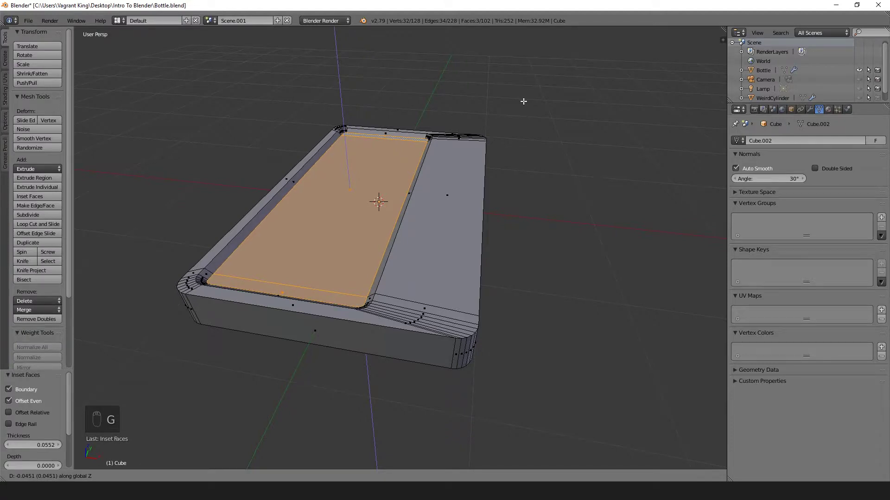
left_click(523, 104)
middle_click_drag(394, 177, 439, 191)
key("a")
middle_click_drag(390, 208, 621, 237)
key("Tab")
key("Tab")
- Select the wide top strip, the adjoining +X side face and their narrow end faces, and extrude the region outward about 0.066
right_click(517, 241)
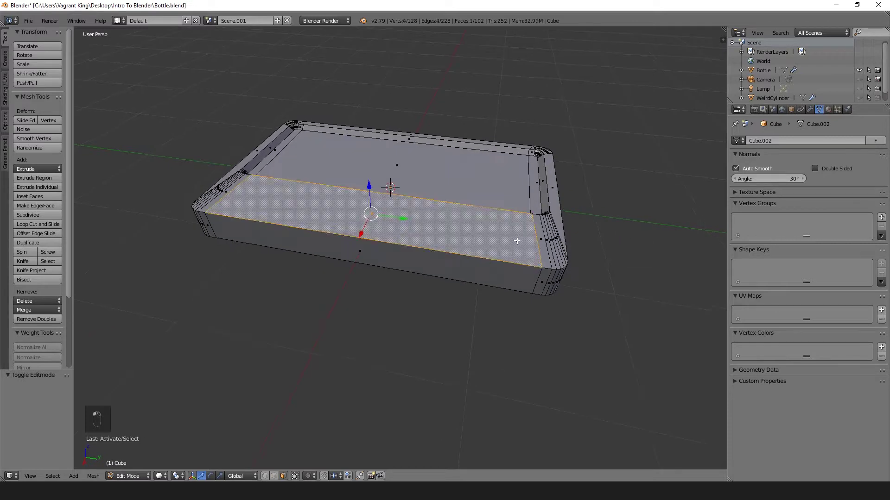
right_click(542, 279, "shift")
right_click(284, 247, "shift")
middle_click_drag(282, 246, 322, 264)
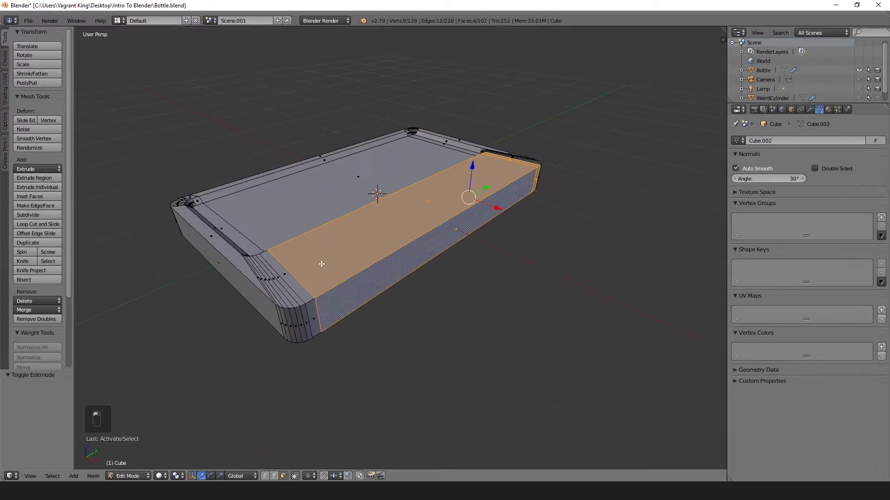
right_click(313, 310, "shift")
right_click(304, 291, "shift")
left_click(37, 169)
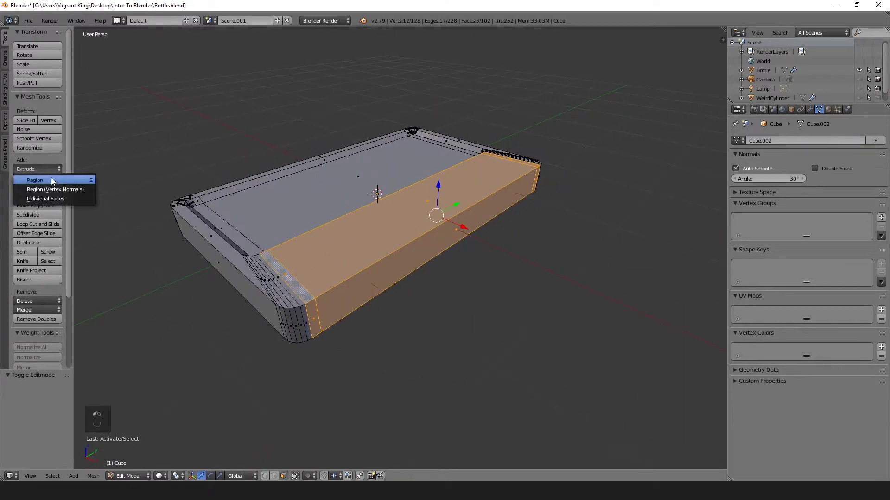
left_click(42, 184)
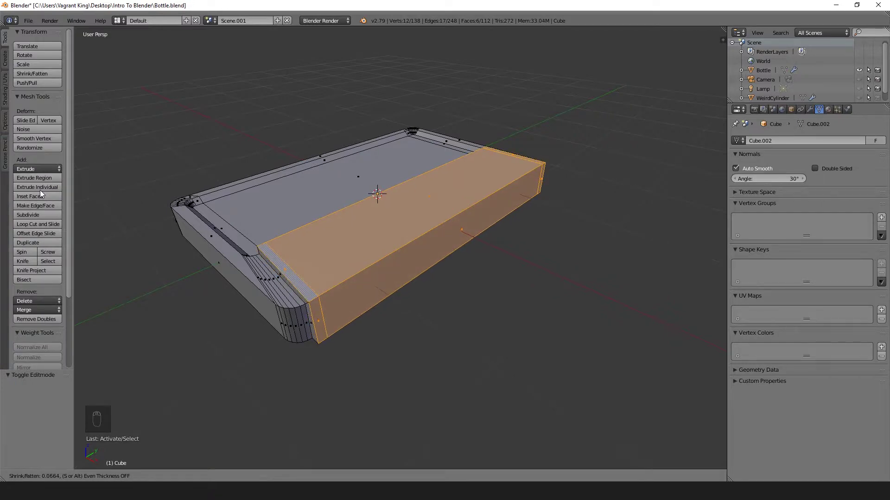
left_click(41, 193)
middle_click_drag(301, 220, 363, 213)
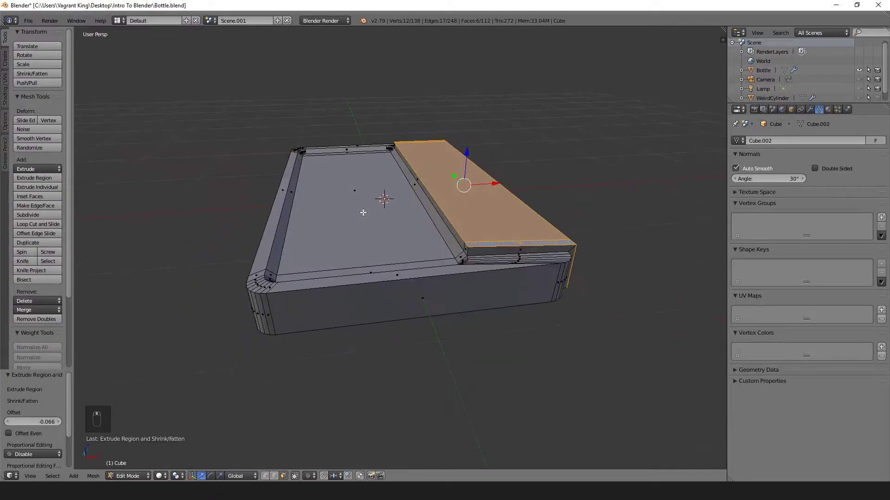
- In edge mode, select the raised strip's top edge bordering the recessed panel and move it about 0.037 along X
key("ctrl+Tab")
left_click(415, 203)
right_click(438, 203, "alt")
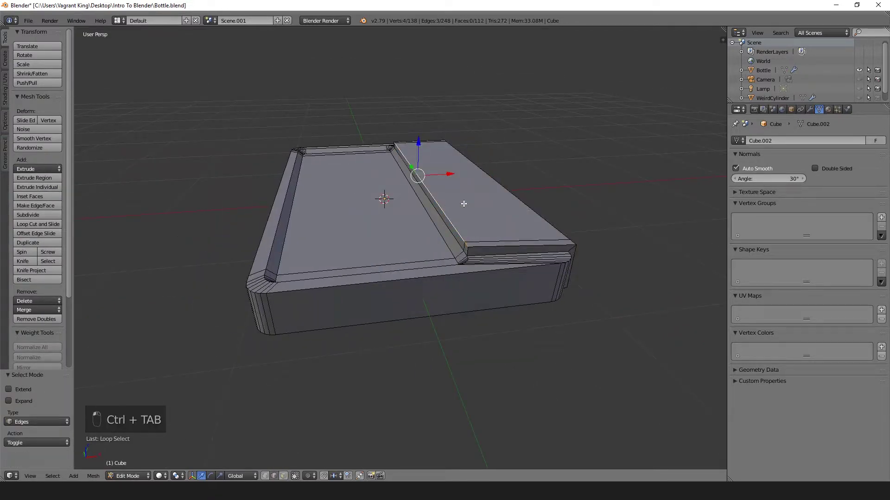
key("g")
left_click(531, 233)
middle_click_drag(531, 232, 462, 236)
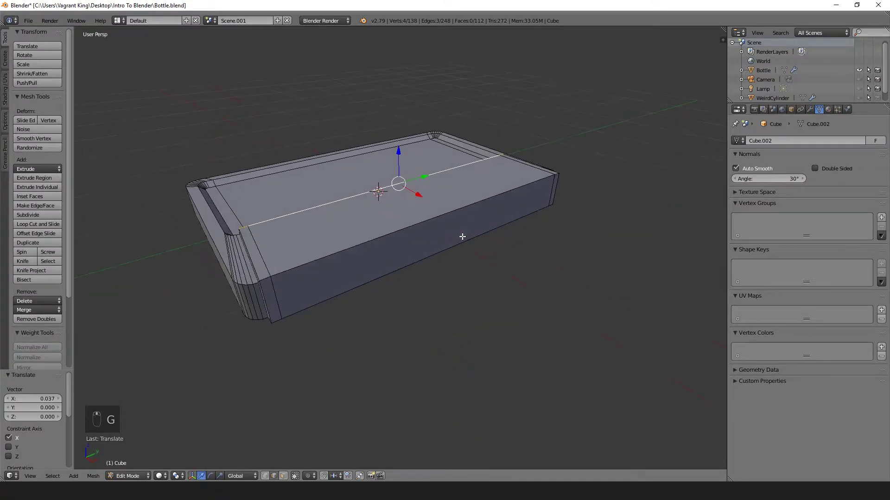
- Select the outer end edges of the raised section at both ends and scale them along Y to about 0.99
middle_click_drag(257, 261, 507, 258)
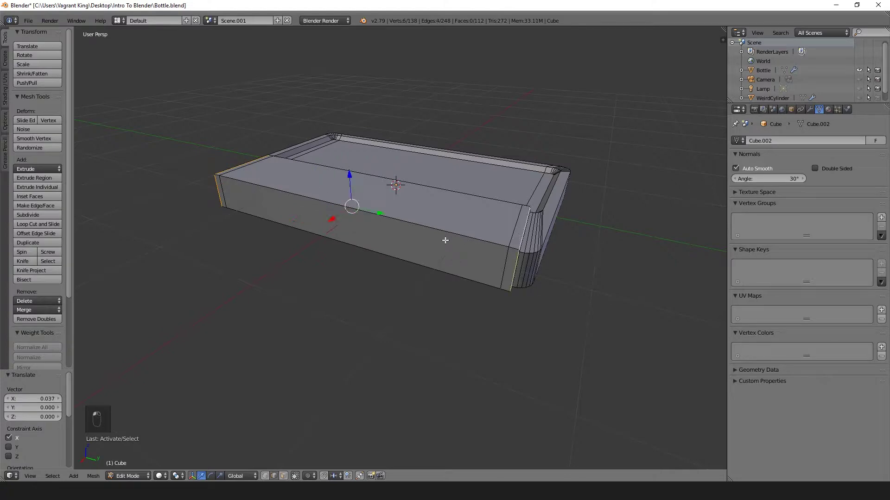
middle_click_drag(445, 240, 412, 245)
key("s")
key("y")
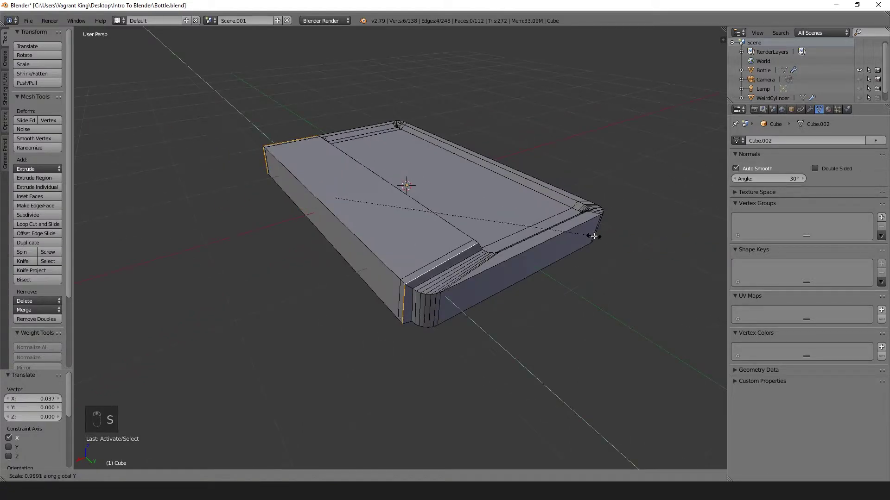
left_click(593, 236)
middle_click_drag(419, 247, 566, 254)
key("Tab")
key("Tab")
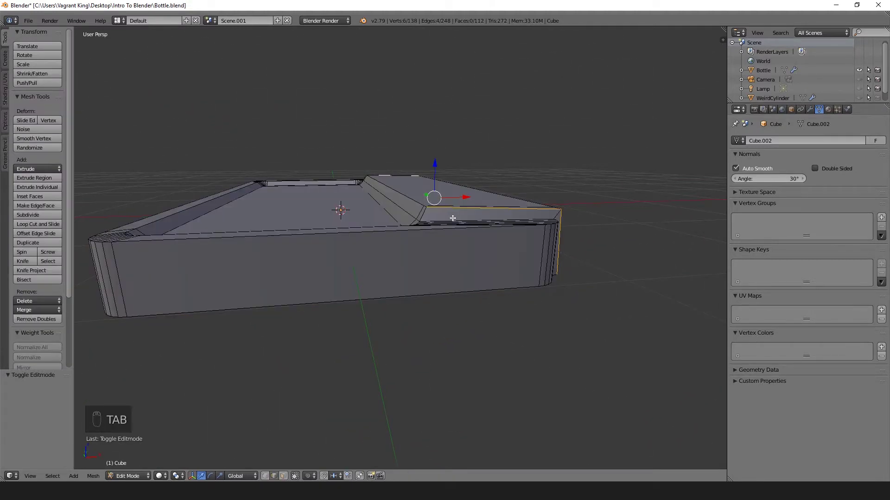
- Select the raised strip's long edge beside the recessed panel and move it about 0.028 along Z
right_click(432, 195, "alt")
key("g")
key("z")
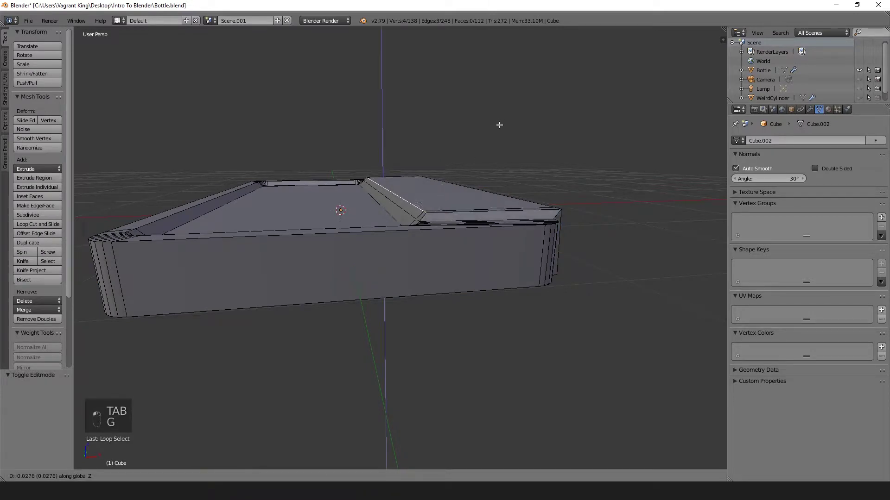
left_click(499, 125)
key("Tab")
middle_click_drag(527, 166, 410, 184)
key("Tab")
- In face mode, select the three faces of the raised section's +X side and inset them by about 0.036
key("ctrl+Tab")
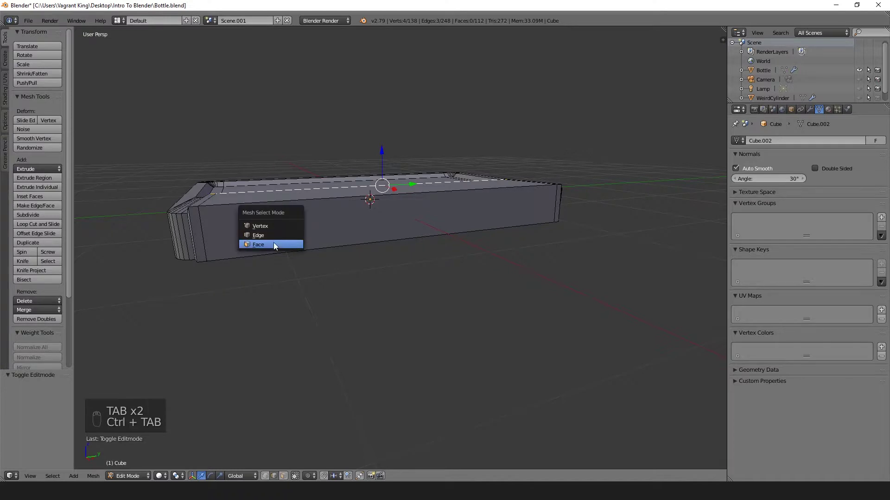
left_click(268, 244)
right_click(241, 227, "shift")
right_click(557, 207, "shift")
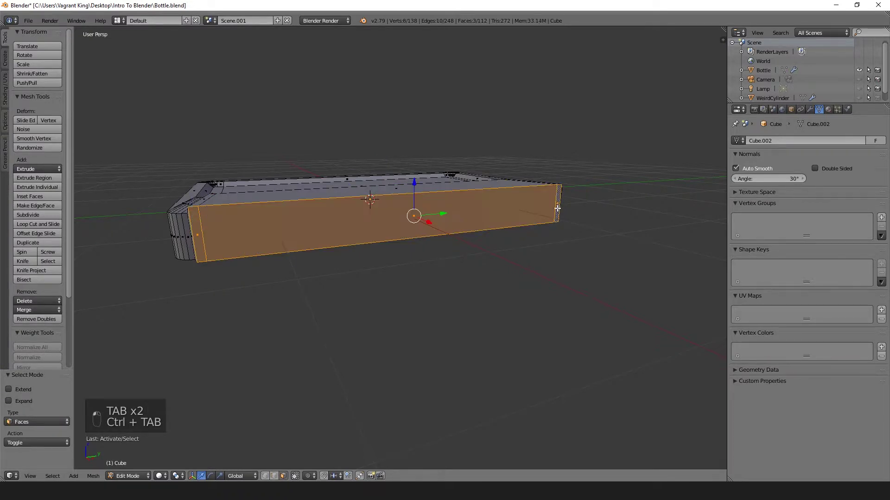
middle_click_drag(560, 219, 565, 233)
key("i")
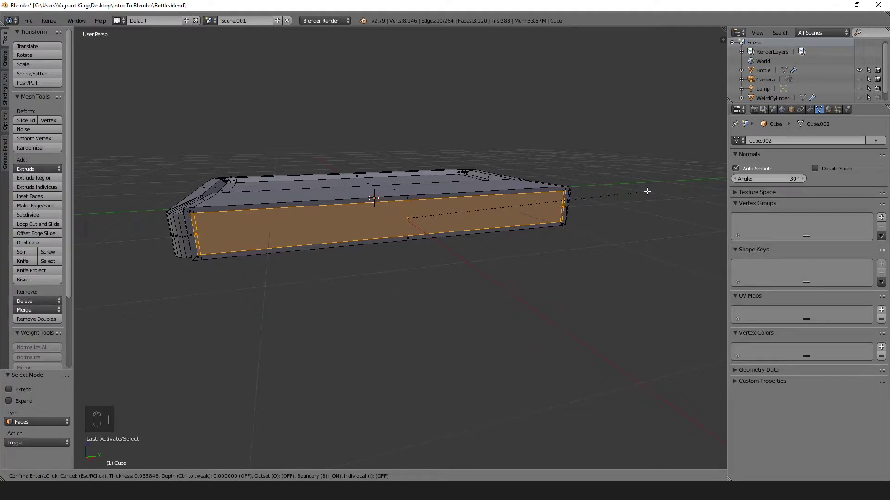
left_click(648, 192)
middle_click_drag(345, 306, 368, 307)
scroll(368, 307, "up", 3)
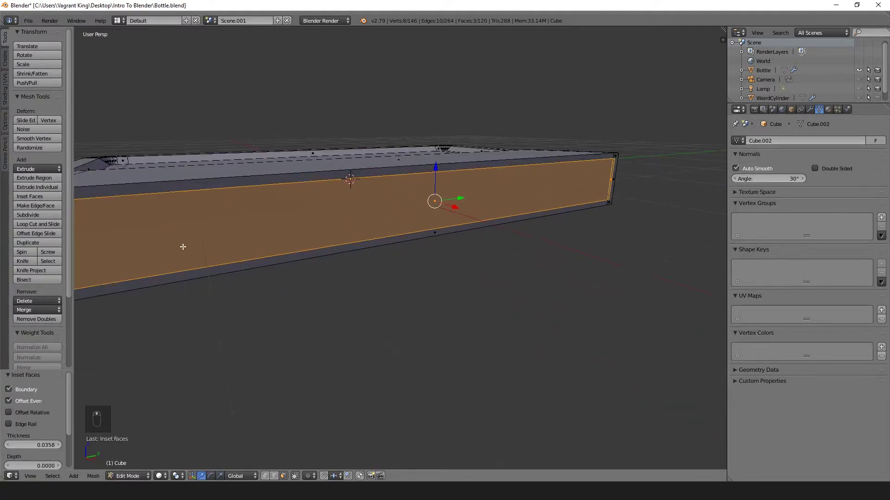
- Extrude the inset side faces about 0.55 inward to hollow out a cavity in the slab
middle_click_drag(183, 247, 250, 257)
key("e")
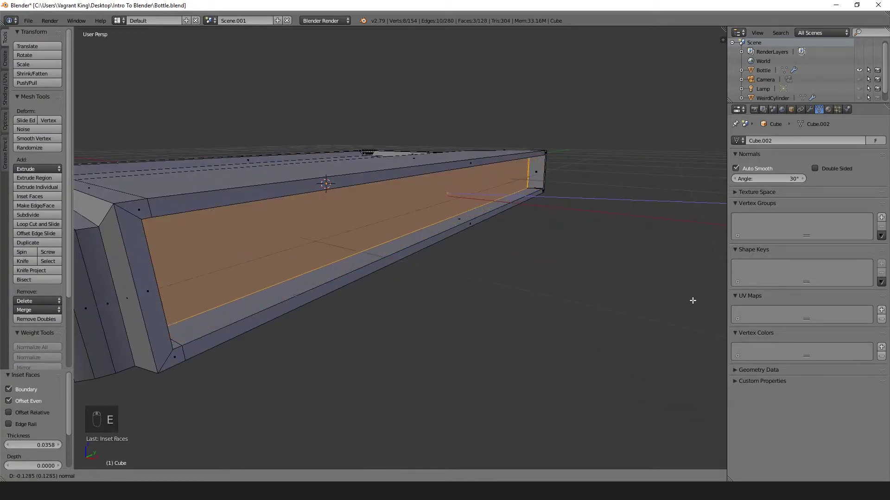
left_click(622, 295)
middle_click_drag(604, 292, 543, 290)
- Scale the cavity's inner end faces along Y by about 1.07, and again in wireframe display by about 0.87
key("s")
key("y")
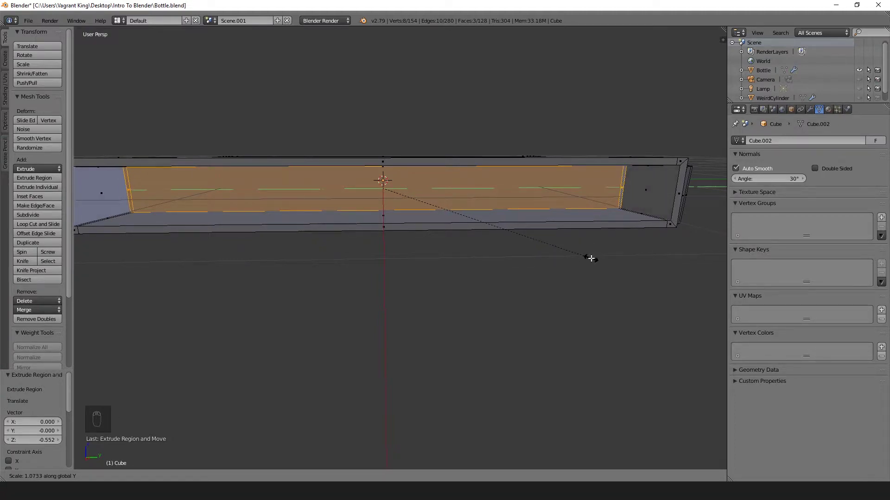
left_click(590, 258)
mouse_move(591, 258)
middle_mouse_down()
mouse_move(304, 277)
mouse_move(381, 275)
mouse_move(310, 304)
mouse_move(421, 271)
mouse_move(391, 272)
mouse_move(431, 249)
mouse_move(606, 236)
mouse_move(415, 220)
mouse_move(389, 204)
mouse_move(435, 224)
mouse_move(465, 224)
mouse_move(477, 204)
mouse_move(379, 237)
mouse_move(401, 202)
mouse_move(417, 222)
mouse_move(479, 240)
mouse_move(430, 216)
middle_mouse_up()
key("z")
key("s")
key("y")
left_click(594, 229)
key("z")
- Deselect everything and return to Object Mode to inspect the hollowed slab
scroll(379, 237, "down", 6)
scroll(441, 252, "up", 6)
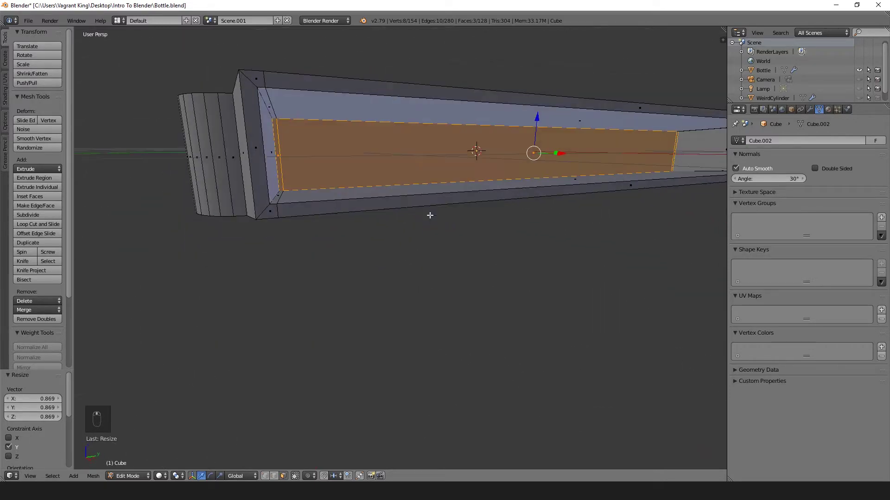
middle_click_drag(294, 177, 447, 271)
scroll(344, 248, "down", 6)
key("a")
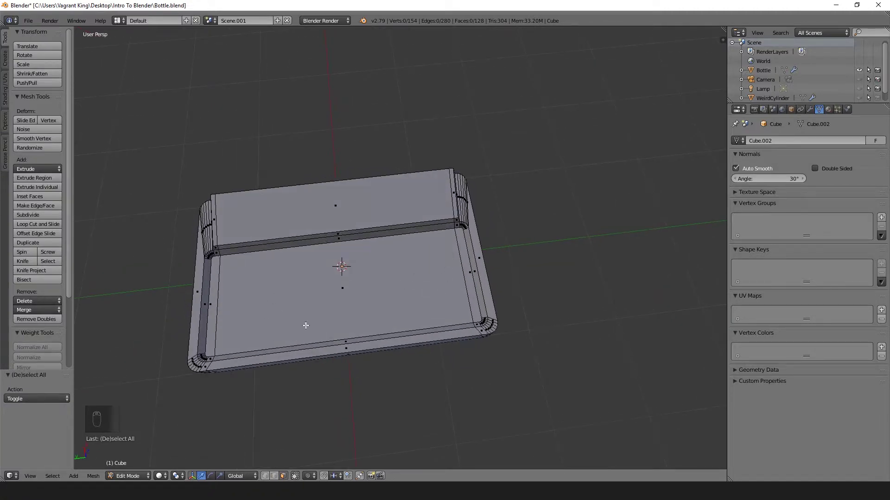
middle_click_drag(280, 289, 158, 272)
key("Tab")
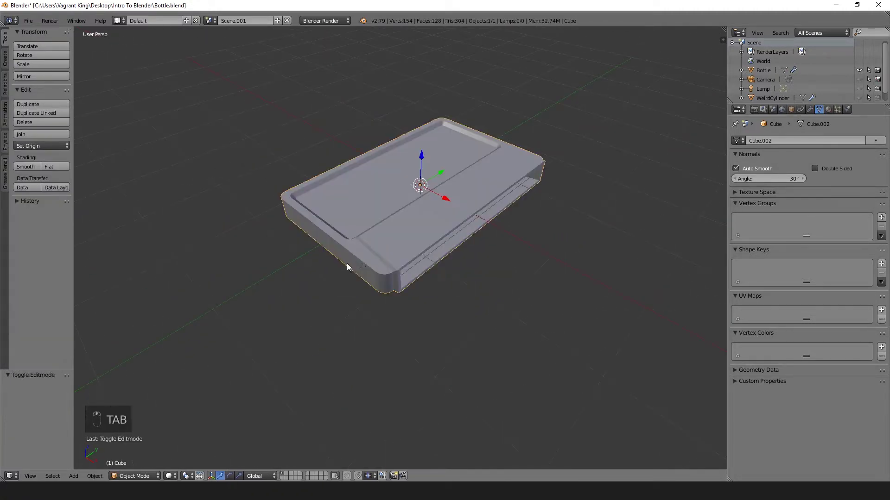
- Add a 48-vertex cylinder at the slab's centre, with smooth shading and Auto Smooth enabled
middle_click_drag(346, 268, 326, 287)
key("shift+a")
mouse_move(324, 288)
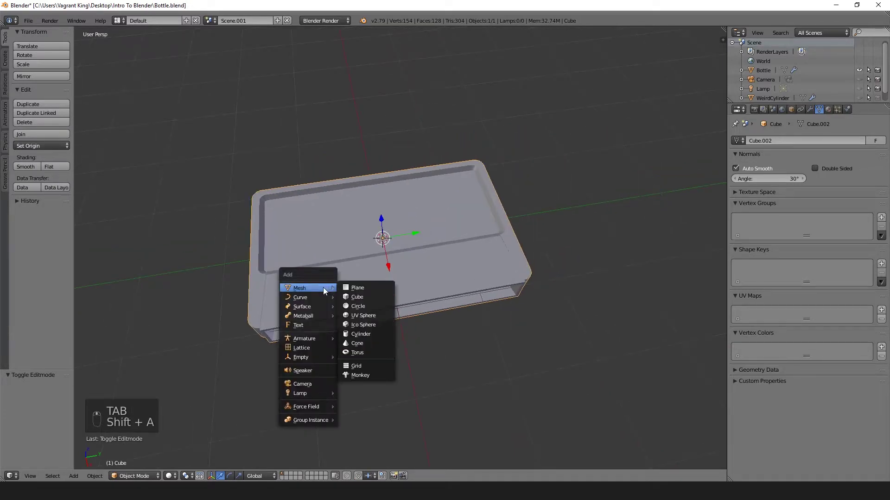
left_click(359, 334)
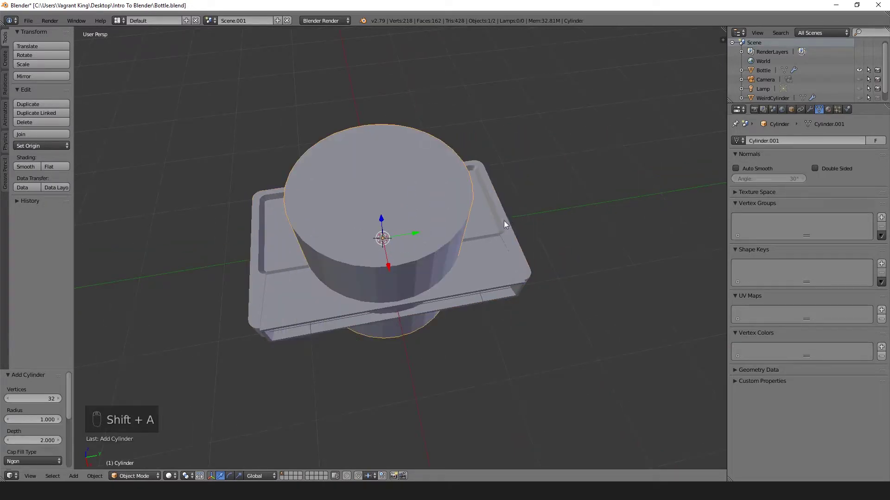
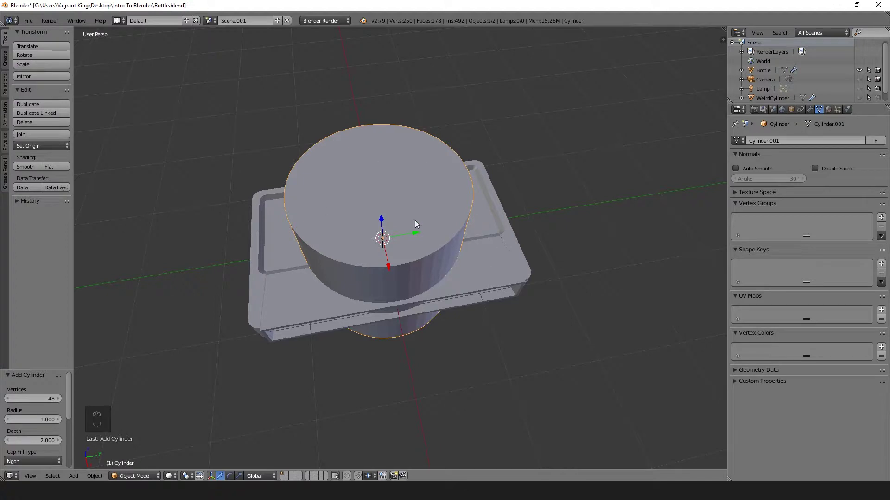
left_click(23, 166)
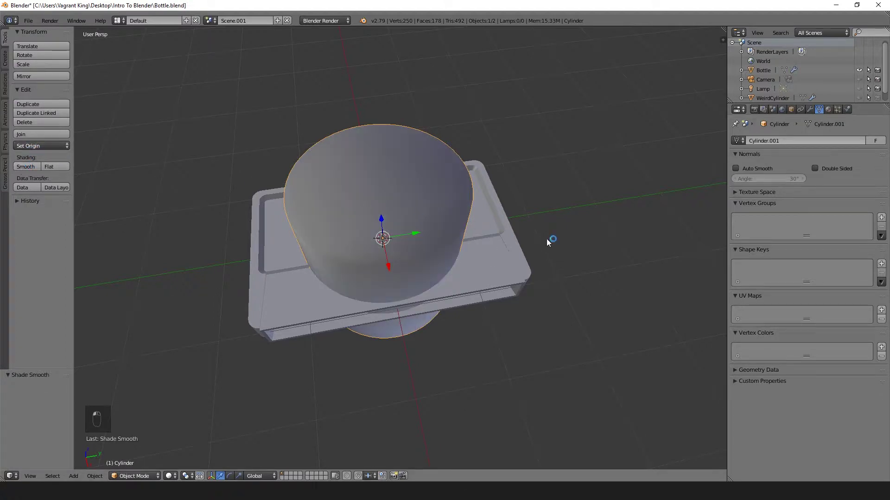
left_click(736, 168)
mouse_move(711, 185)
middle_mouse_down()
mouse_move(447, 261)
mouse_move(669, 234)
mouse_move(661, 218)
middle_mouse_up()
- Shape the cylinder into a tall thin rod: scale it to 0.333, stretch it about 7.9 along Z, and narrow X and Y by about 0.386
key("s")
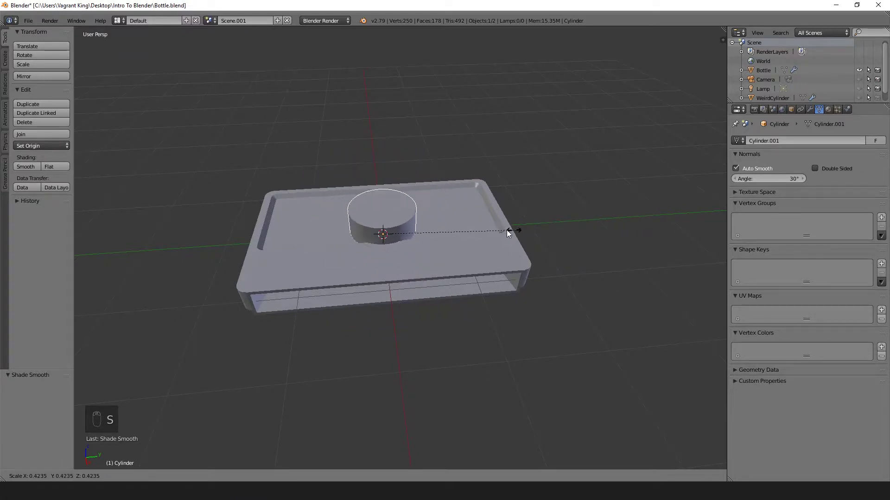
left_click(489, 228)
key("s")
key("z")
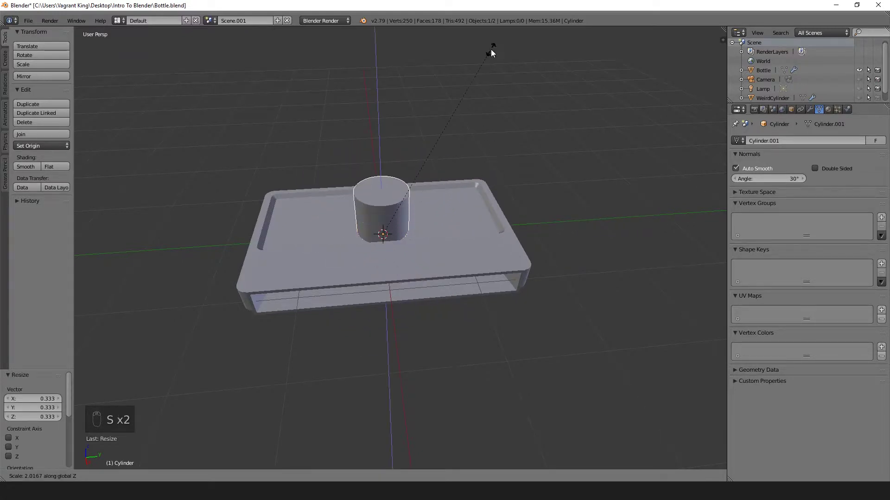
left_click(568, 159)
key("s")
key("shift+z")
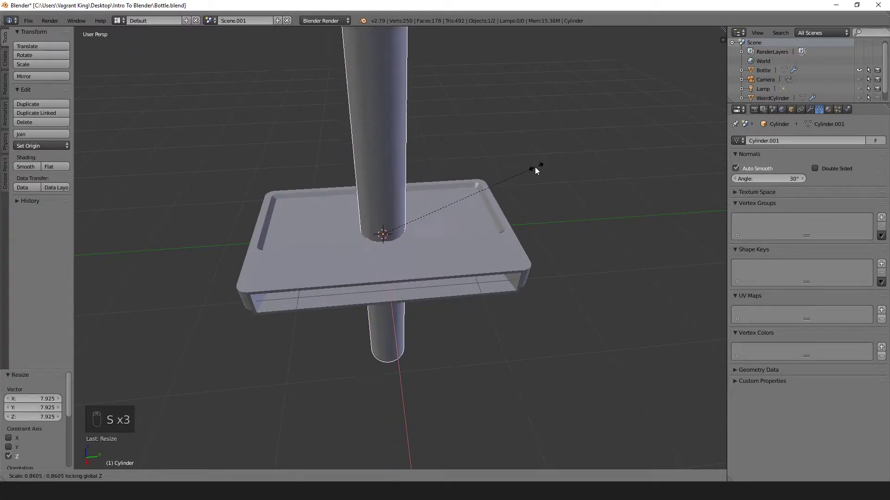
left_click(448, 200)
mouse_move(446, 196)
middle_mouse_down()
mouse_move(465, 271)
mouse_move(453, 211)
middle_mouse_up()
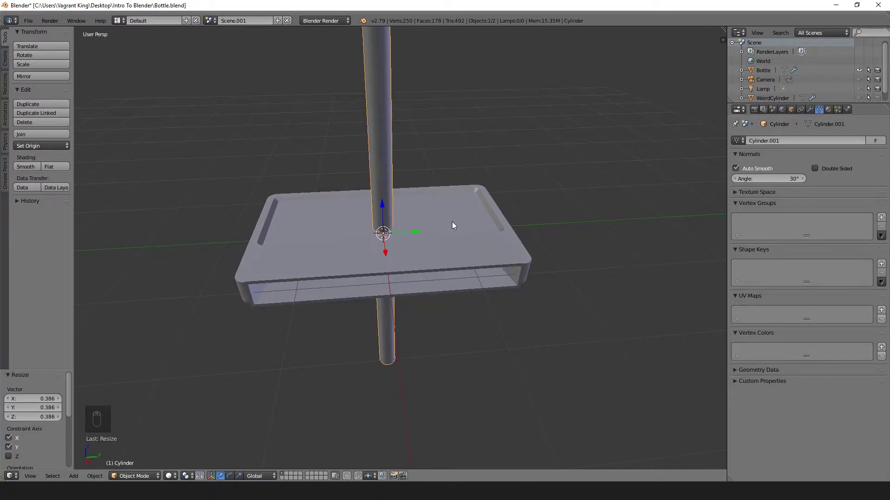
key("Tab")
left_click_drag(415, 230, 351, 229)
key("ctrl+z")
key("Tab")
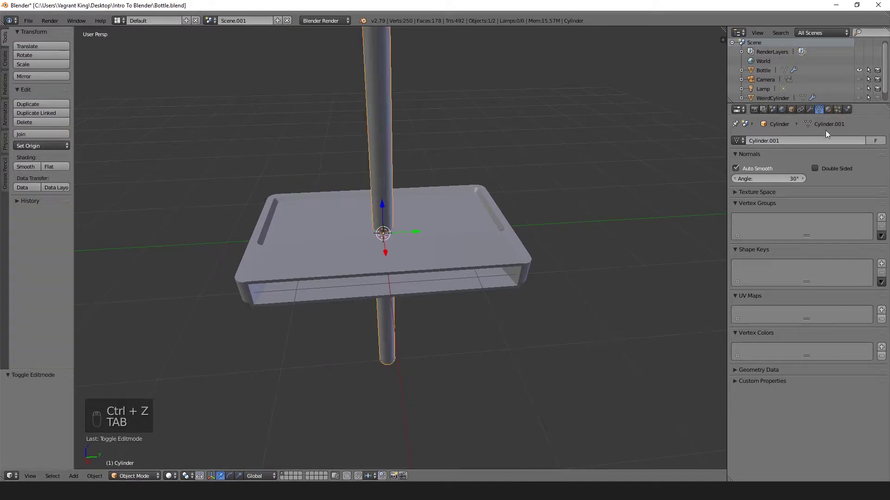
- Add a Mirror modifier to the cylinder, keeping the default X axis
left_click(810, 109)
left_click(805, 141)
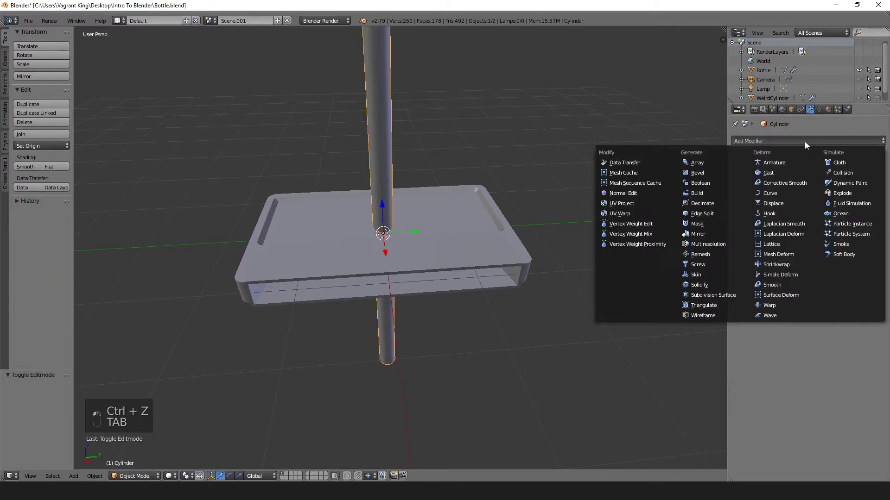
left_click(698, 234)
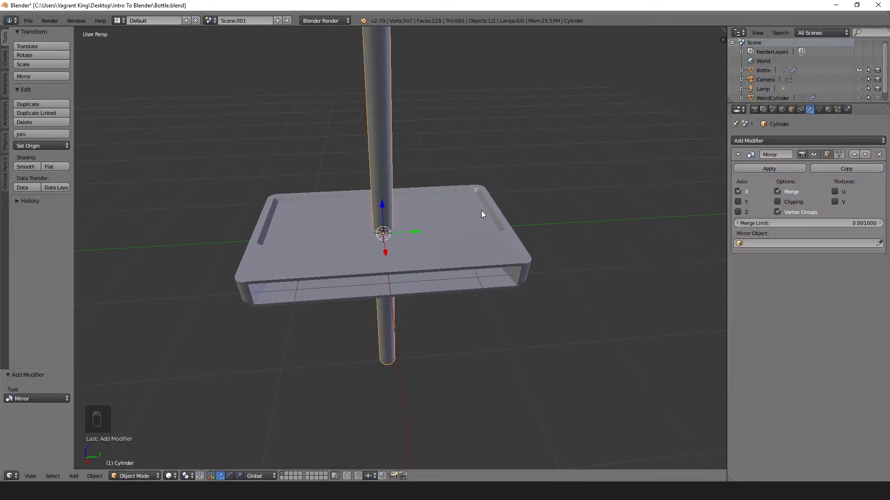
middle_click_drag(481, 213, 556, 248)
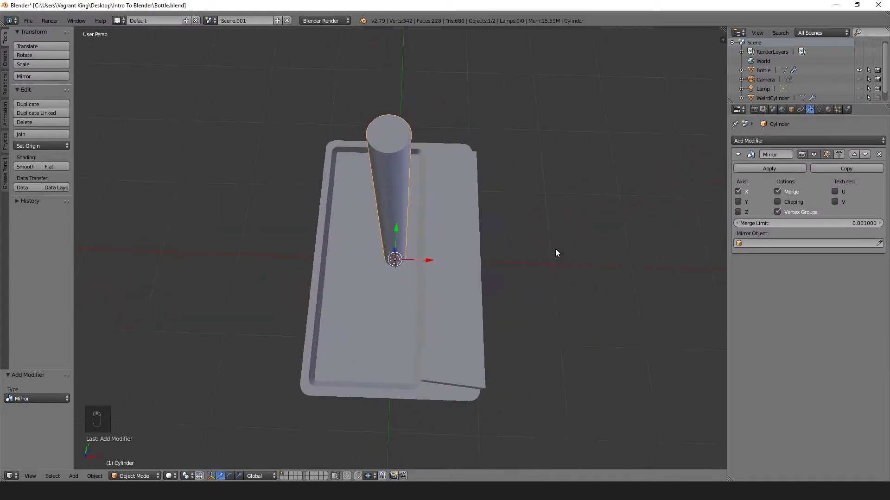
middle_click_drag(484, 236, 385, 217)
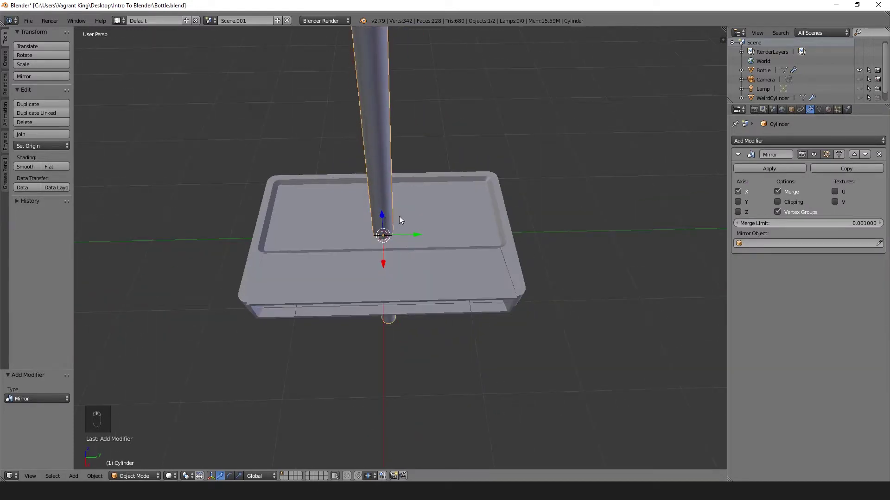
left_click_drag(418, 235, 416, 196)
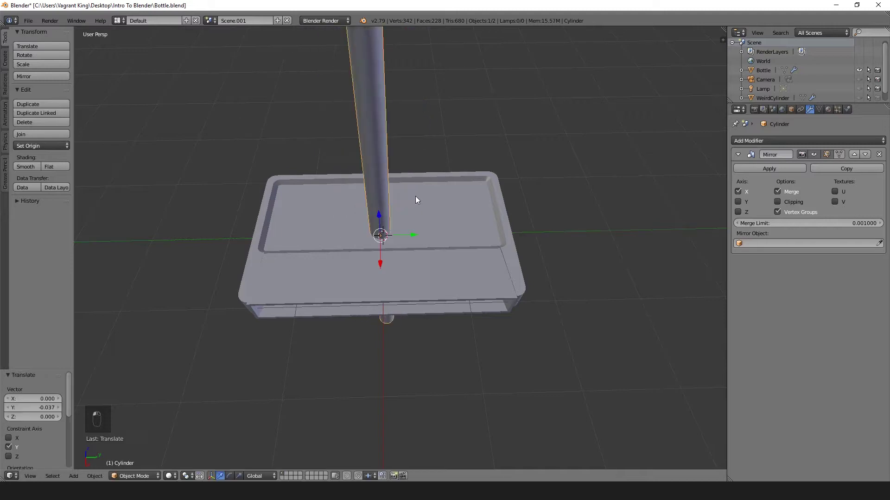
key("ctrl+z")
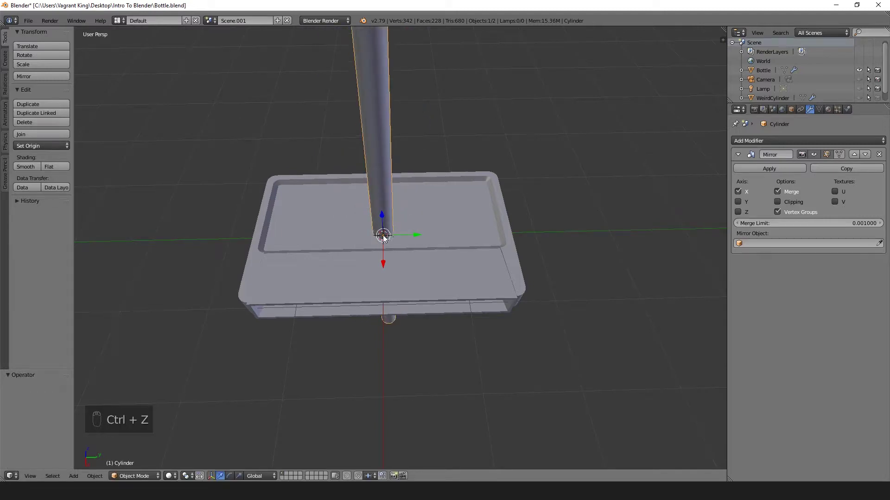
left_click_drag(416, 237, 339, 244)
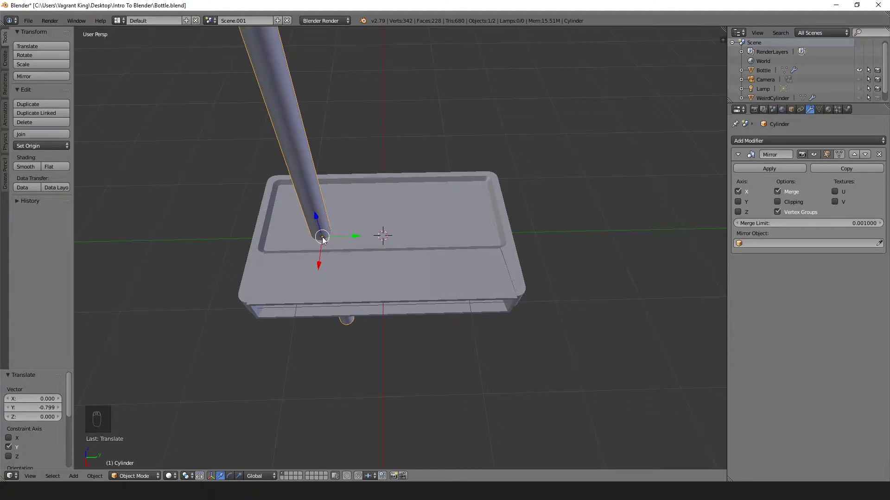
key("ctrl+z")
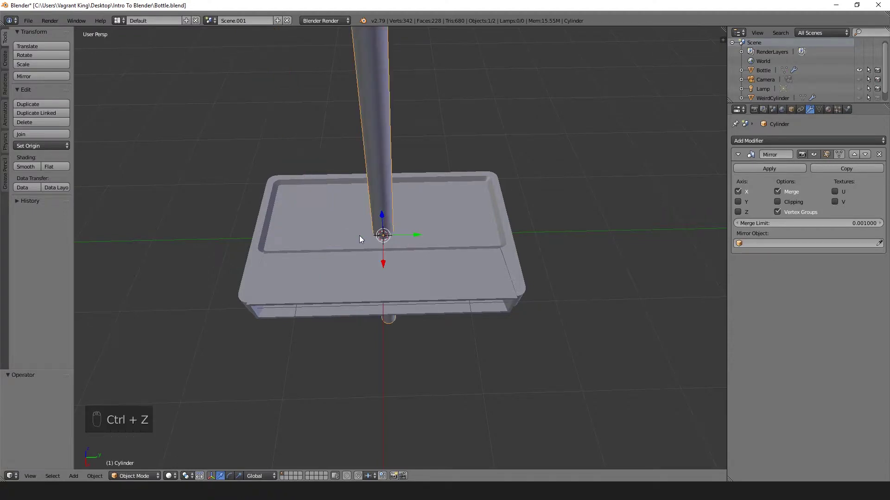
- In Edit Mode, move the cylinder's mesh about -0.99 along Y away from its origin, and return to Object Mode
key("Tab")
left_click_drag(421, 234, 343, 227)
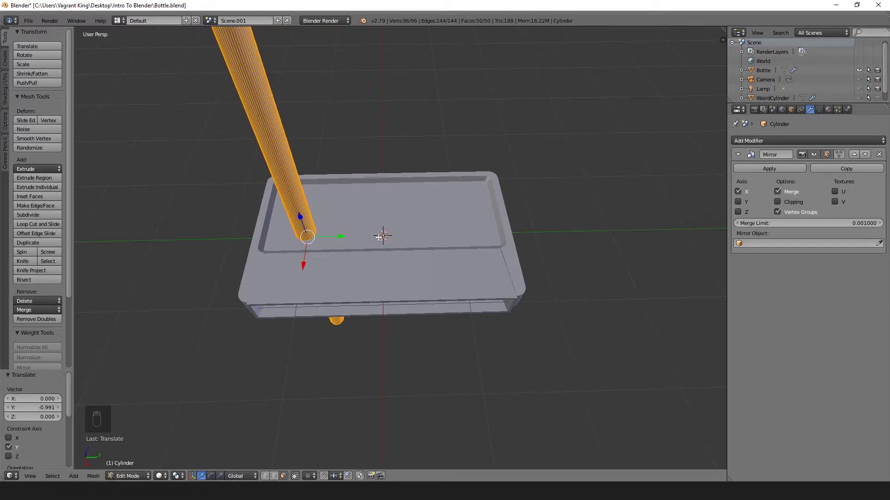
key("Tab")
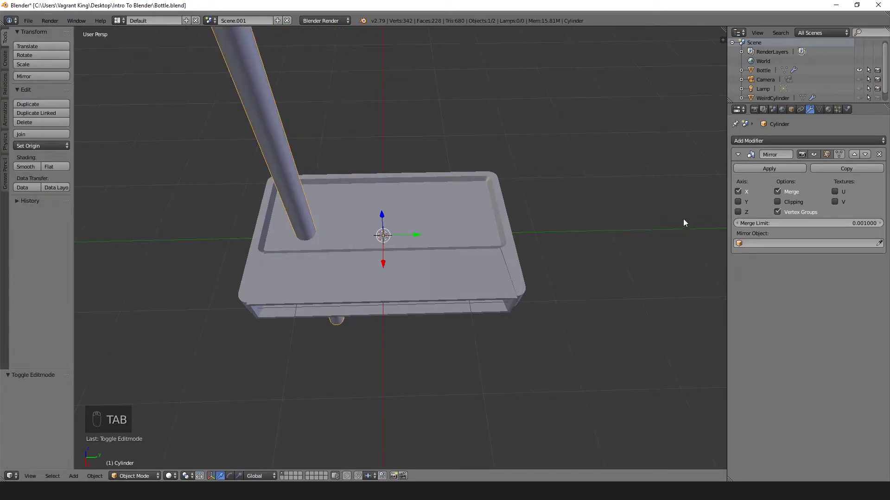
- Mirror the cylinder across the Y axis instead of X, and shift its mesh about 0.305 along Y
left_click(738, 192)
left_click(737, 202)
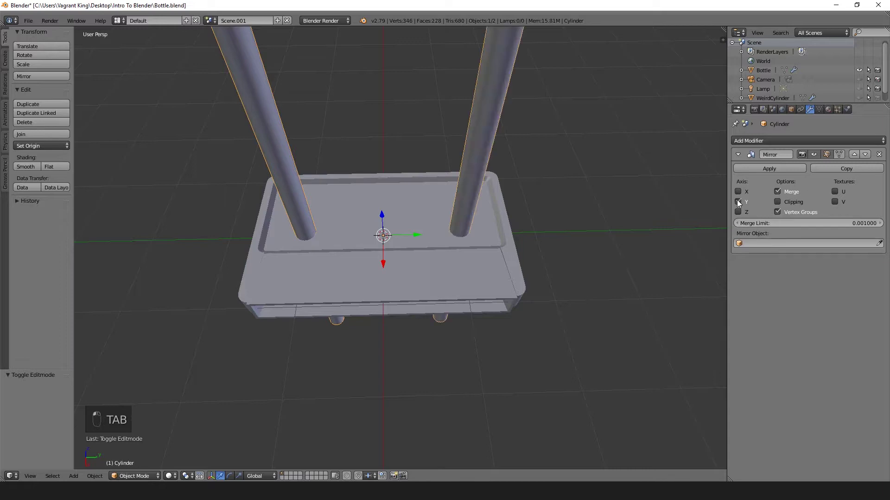
middle_click_drag(362, 223, 358, 191)
key("Tab")
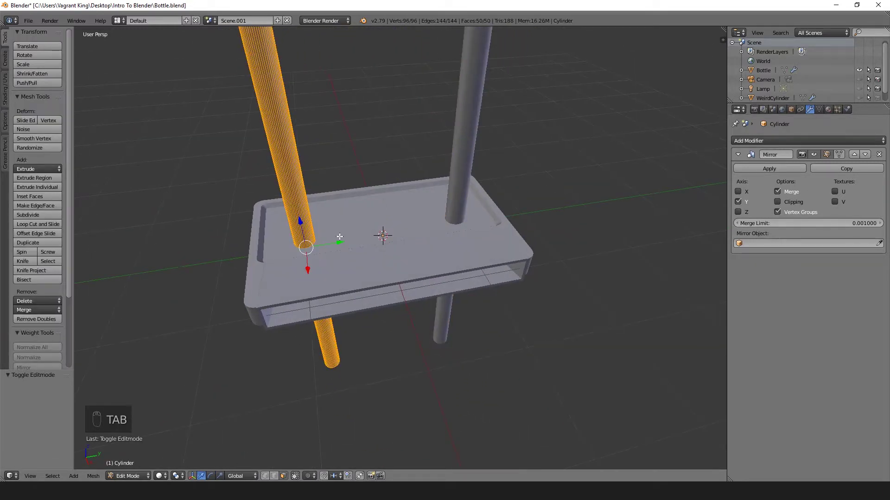
key("g")
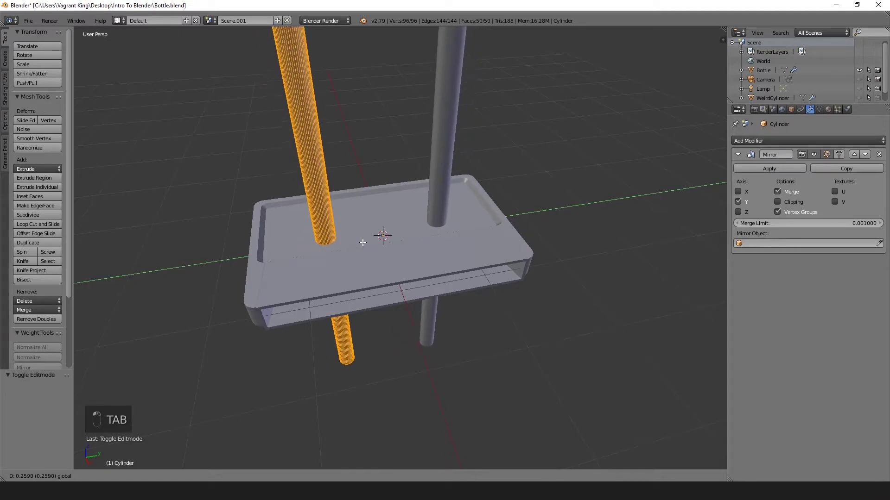
key("y")
left_click(378, 243)
- Move the cylinder mesh slightly in the negative X direction and adjust it about -0.049 along Y
middle_click_drag(377, 242, 436, 268)
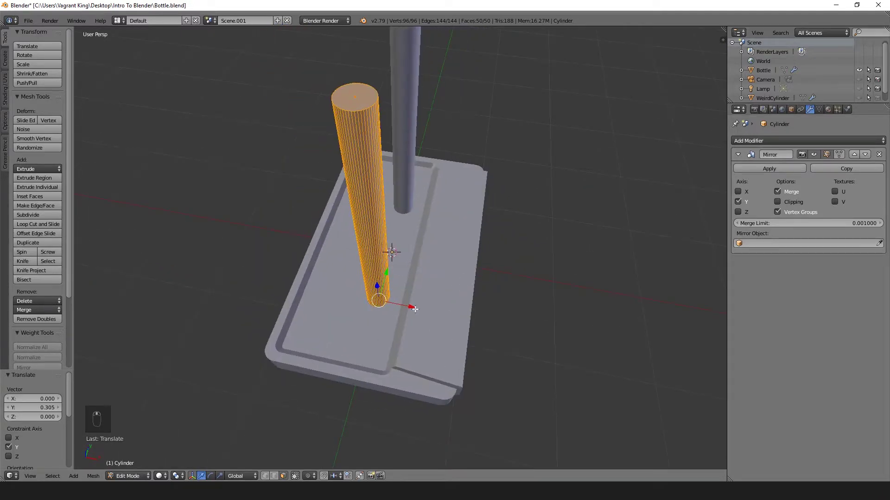
key("g")
key("x")
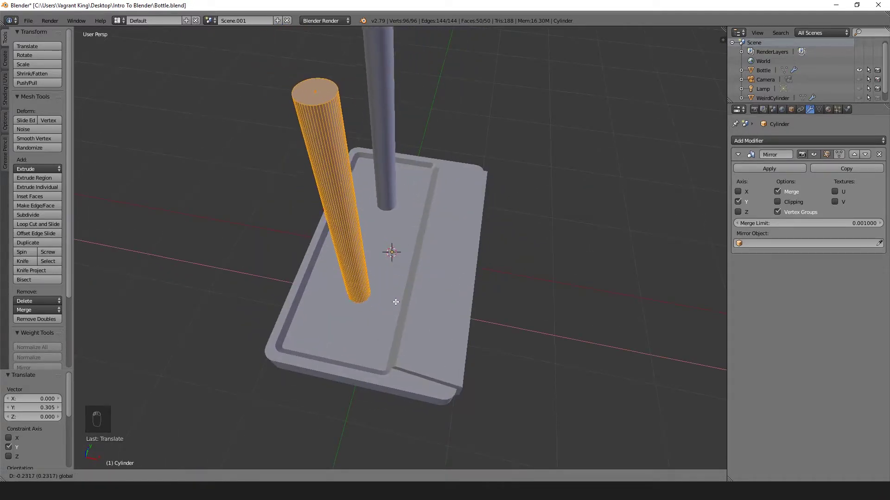
left_click(392, 302)
middle_click_drag(392, 302, 315, 304)
left_click_drag(361, 221, 358, 225)
- Scale the cylinder mesh by about 1.286 in X and Y, keeping its Z height locked
middle_click_drag(359, 227, 374, 253)
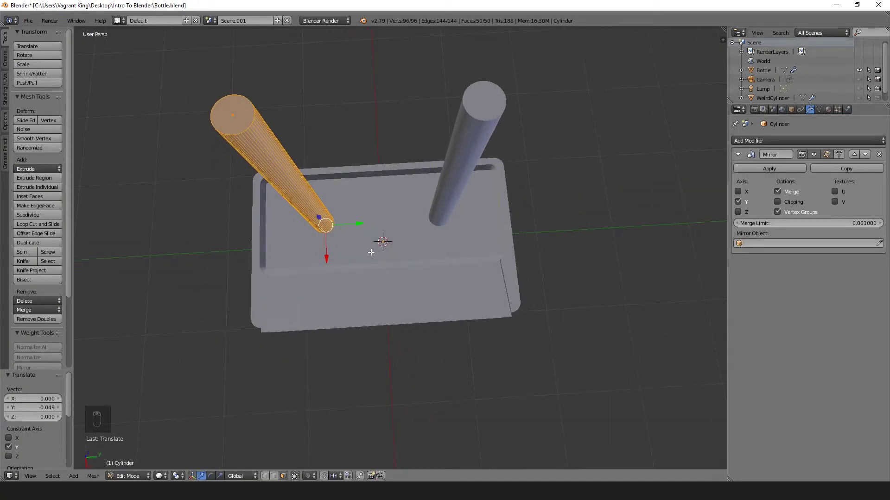
key("s")
key("shift+z")
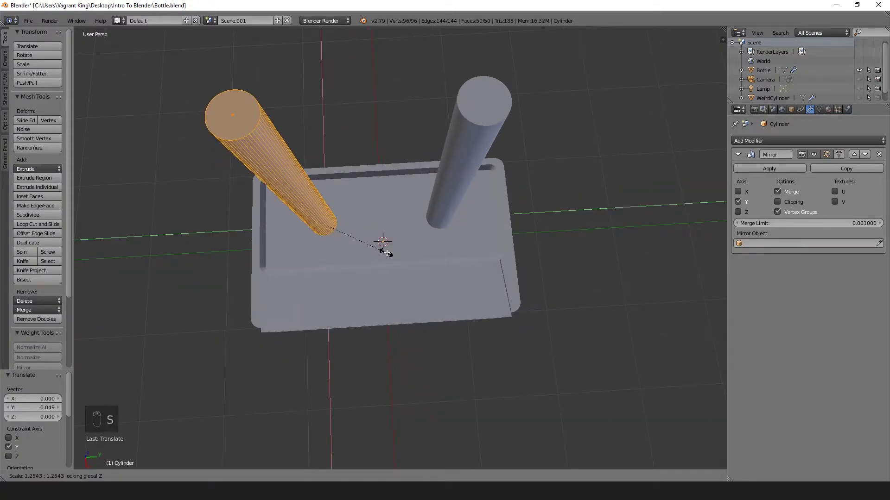
left_click(391, 253)
- Thicken the cylinder mesh slightly more with Z locked, and return to Object Mode
middle_click_drag(390, 253, 565, 243)
middle_click_drag(586, 268, 553, 260)
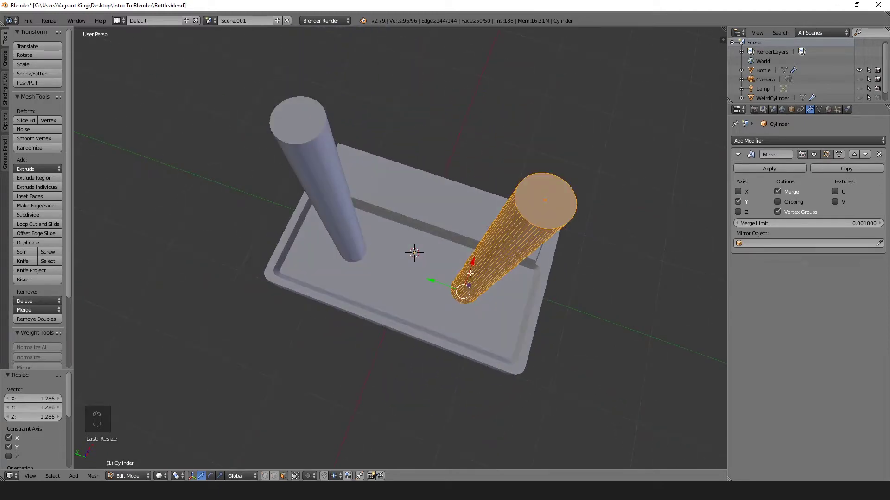
middle_click_drag(466, 305, 481, 258)
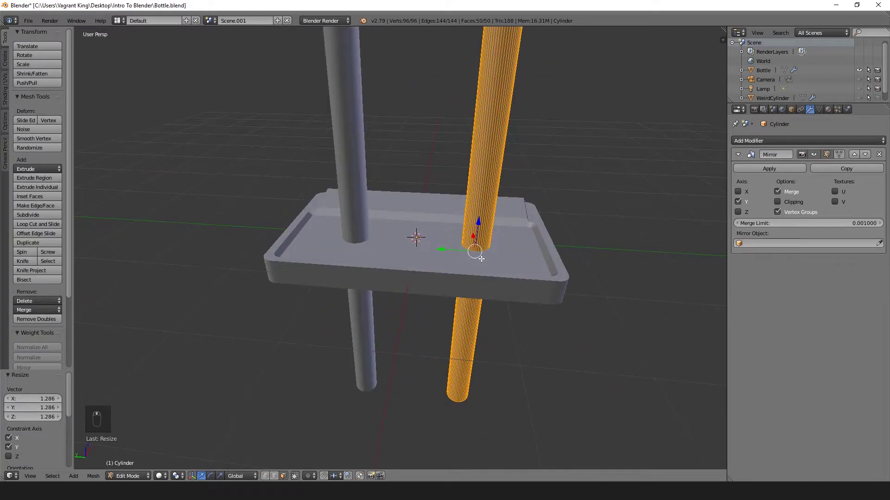
middle_click_drag(485, 219, 514, 255)
key("shift+z")
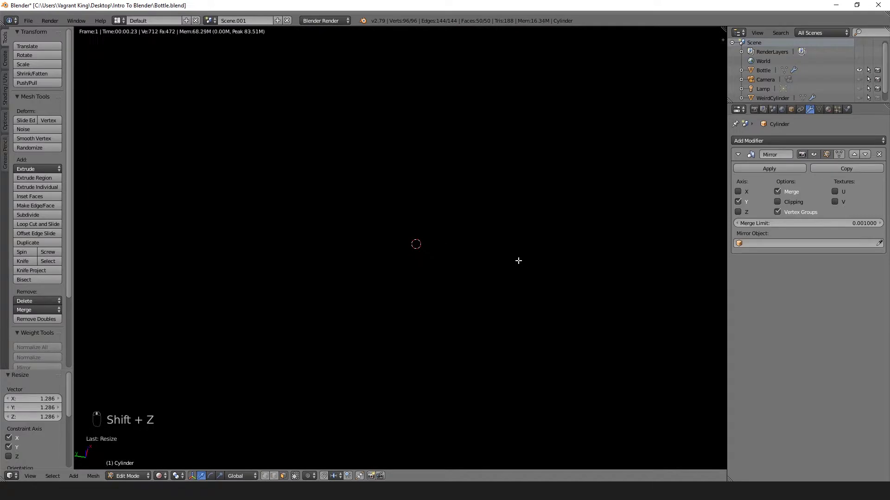
key("shift+z")
key("s")
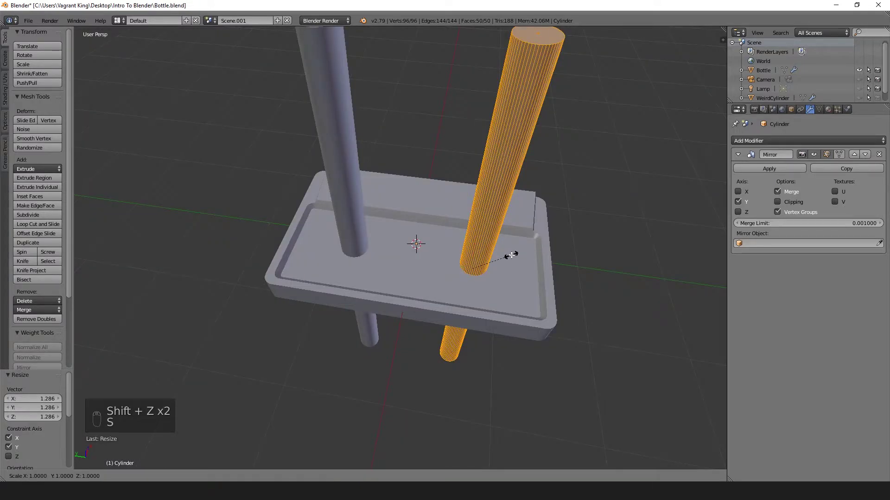
key("shift+z")
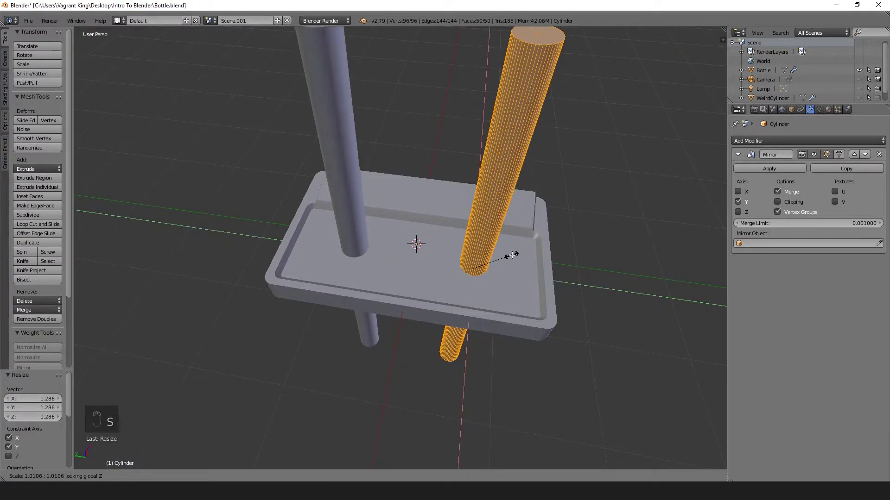
left_click(513, 256)
middle_click_drag(514, 256, 351, 222)
key("Tab")
- Try joining the mirrored cylinder with the tray object and undo the join
right_click(490, 227, "shift")
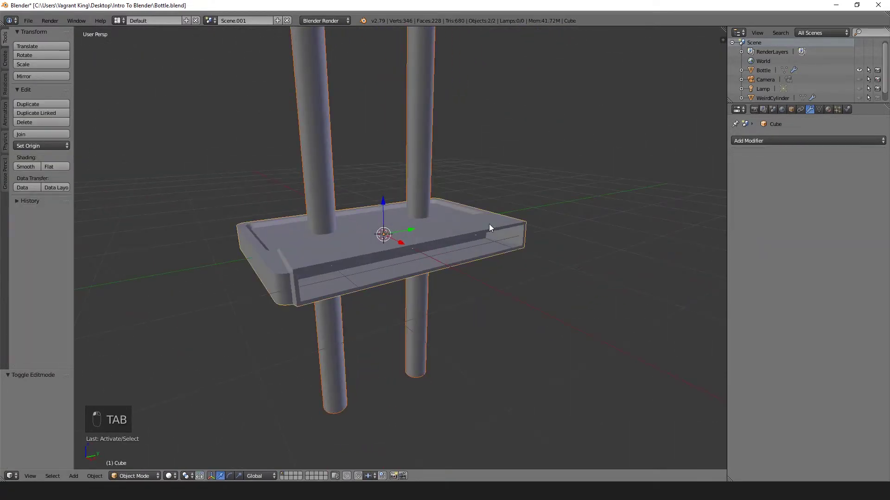
key("ctrl+j")
key("ctrl+z")
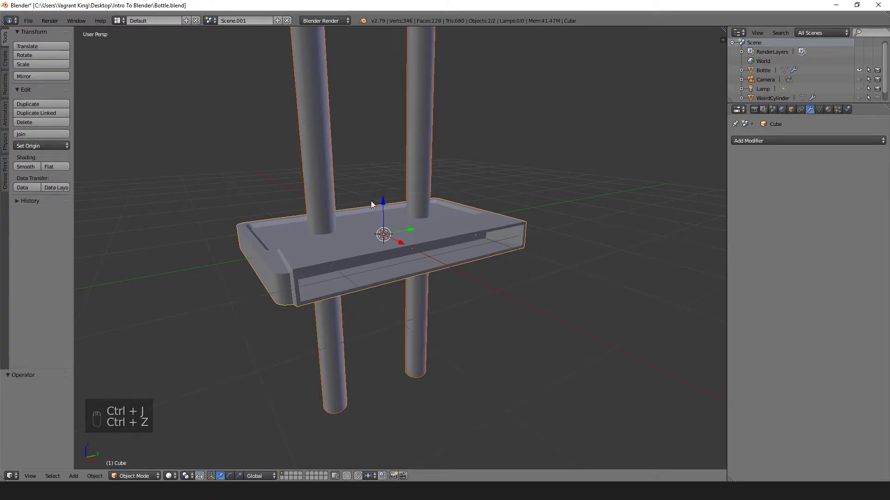
- Apply the cylinder's Mirror modifier and join both cylinders into the tray object
right_click(324, 130)
left_click(749, 164)
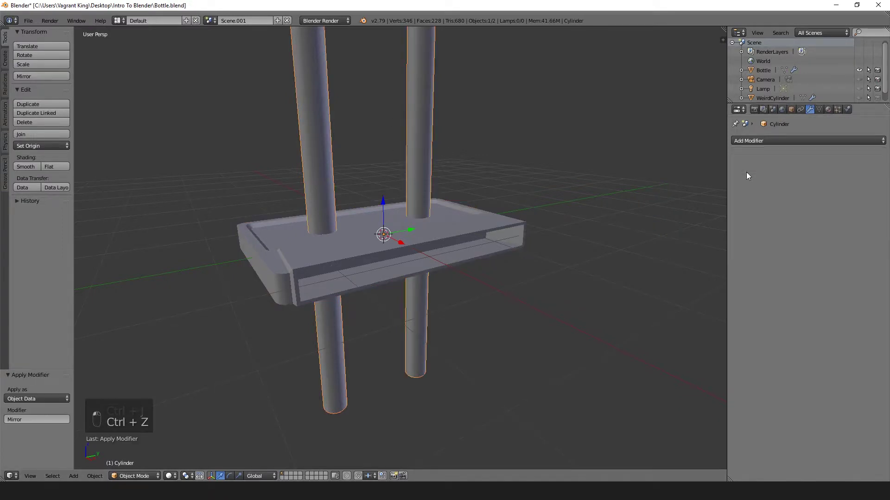
middle_click_drag(444, 169, 404, 194)
right_click(360, 216, "shift")
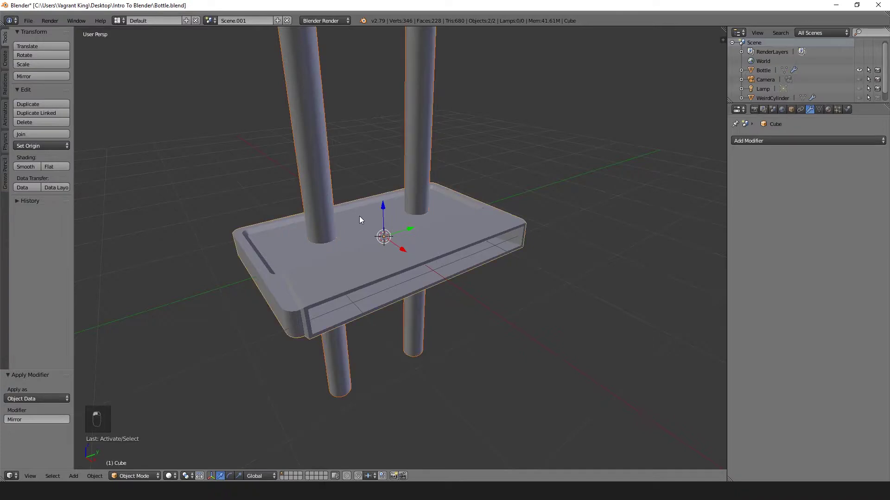
key("ctrl+j")
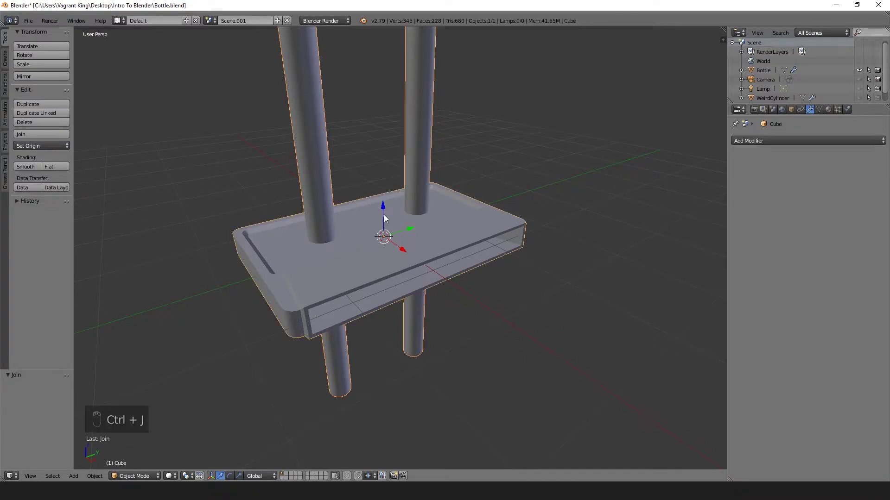
- Cut the joined mesh where the selected cylinders pass through the tray, using Intersect (Knife) in Edit Mode
key("Tab")
middle_click_drag(384, 217, 496, 215)
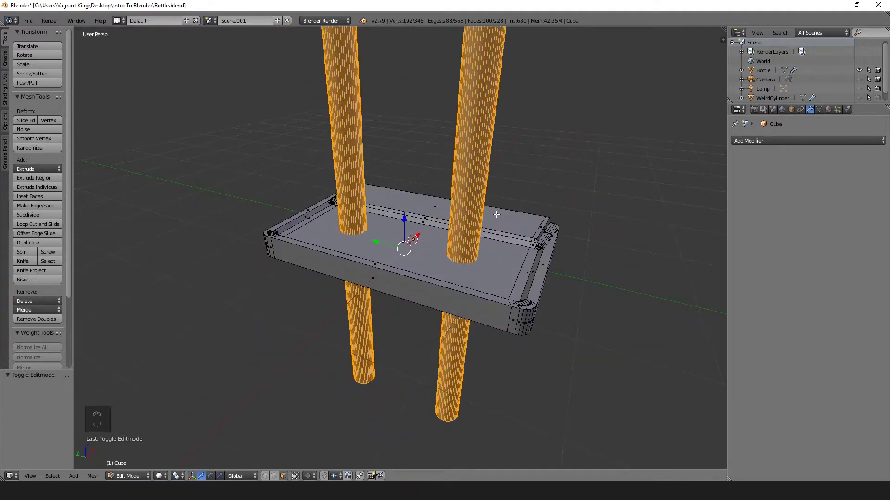
key("ctrl+f")
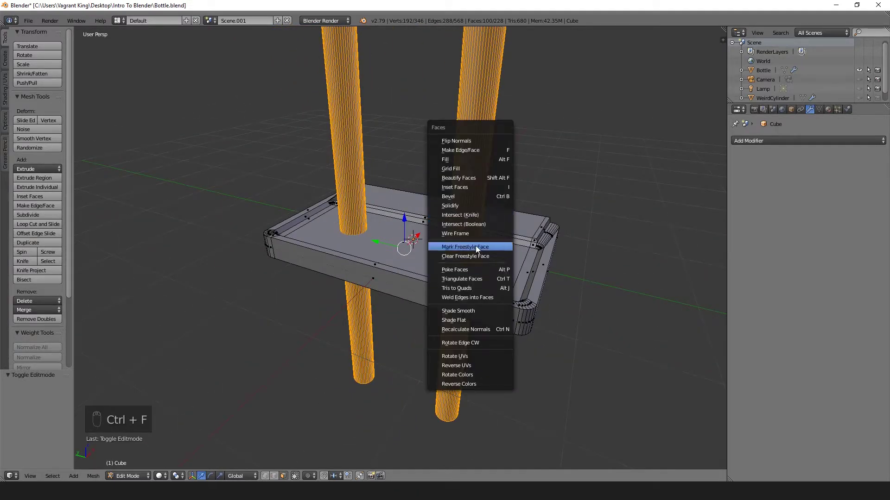
left_click(467, 214)
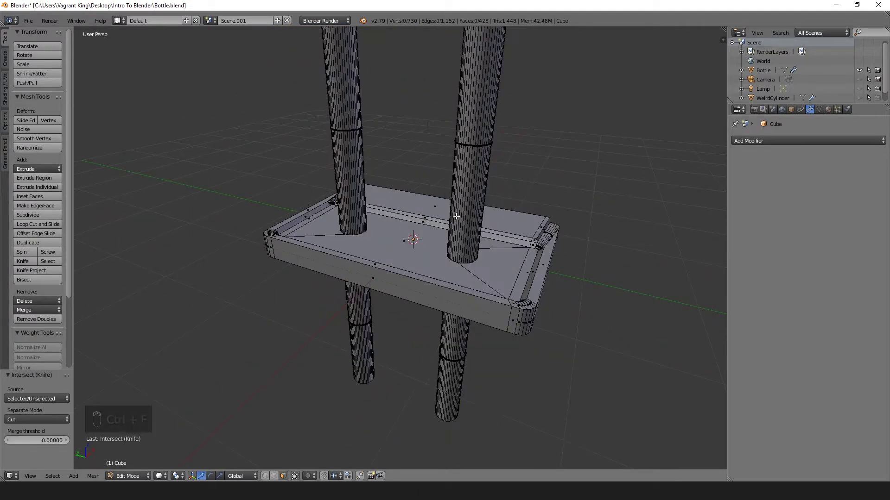
- Select both linked cylinder meshes and delete their faces, leaving the circular cuts in the tray
middle_click_drag(407, 198, 342, 164)
key("l")
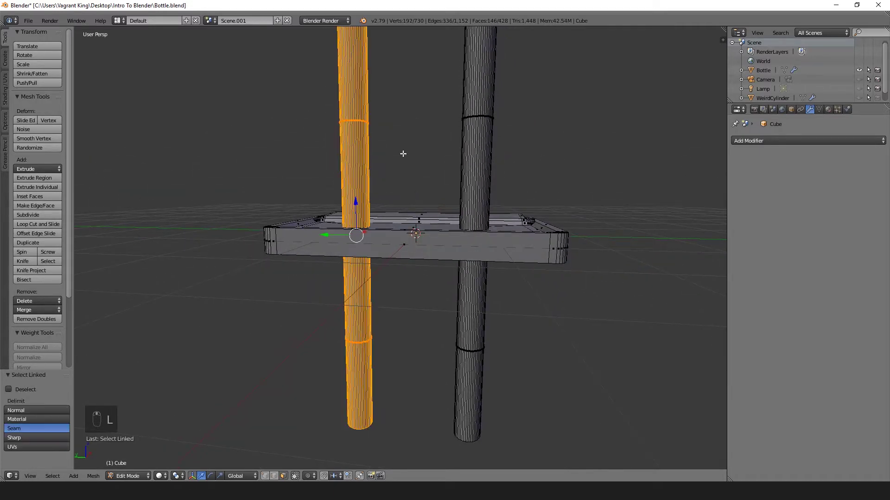
key("l")
key("x")
left_click(484, 146)
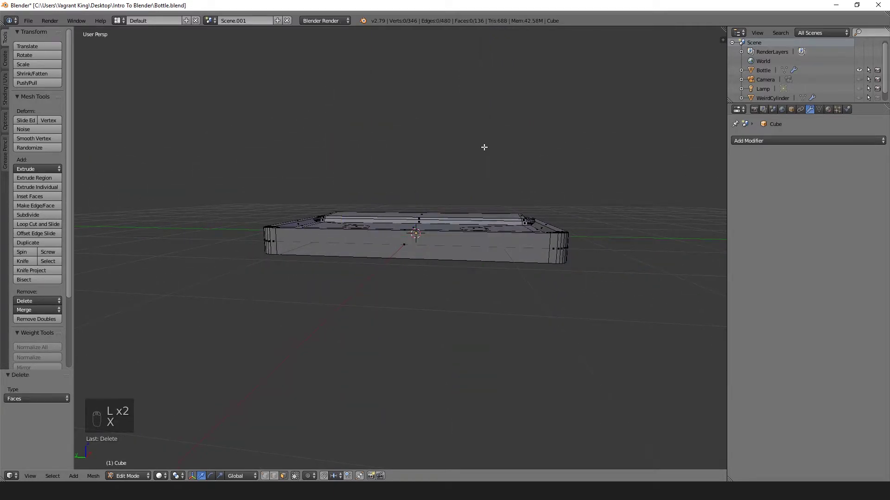
- Bridge the upper and lower circular faces of the first cut to make a through hole in the tray
middle_click_drag(483, 147, 487, 211)
scroll(366, 283, "up", 3)
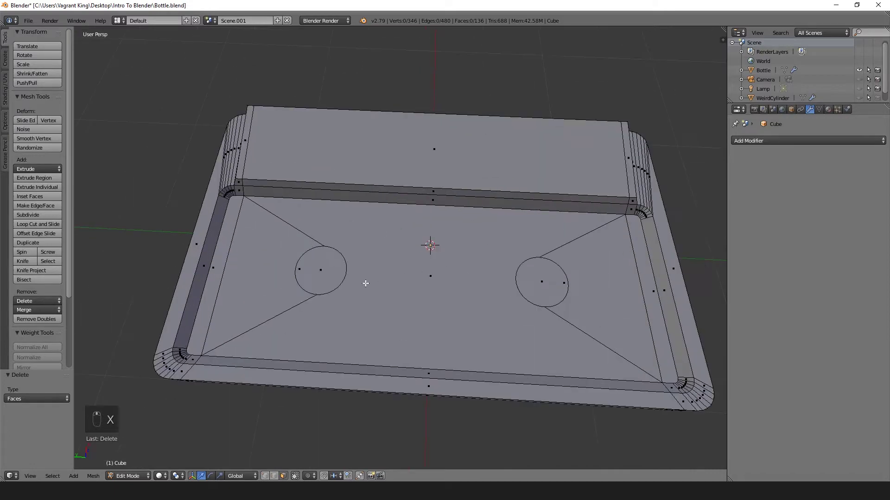
middle_click_drag(518, 297, 240, 220)
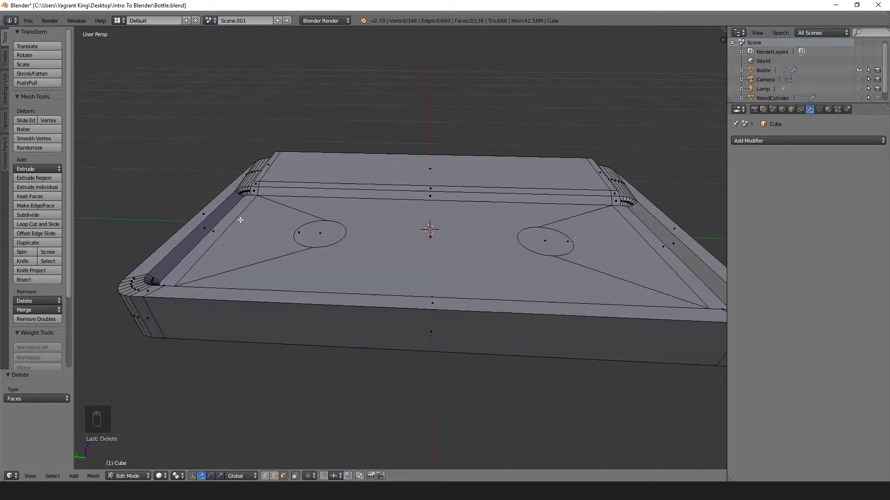
left_click(329, 234)
middle_click_drag(329, 234, 334, 180)
left_click(327, 228, "shift")
key("ctrl+e")
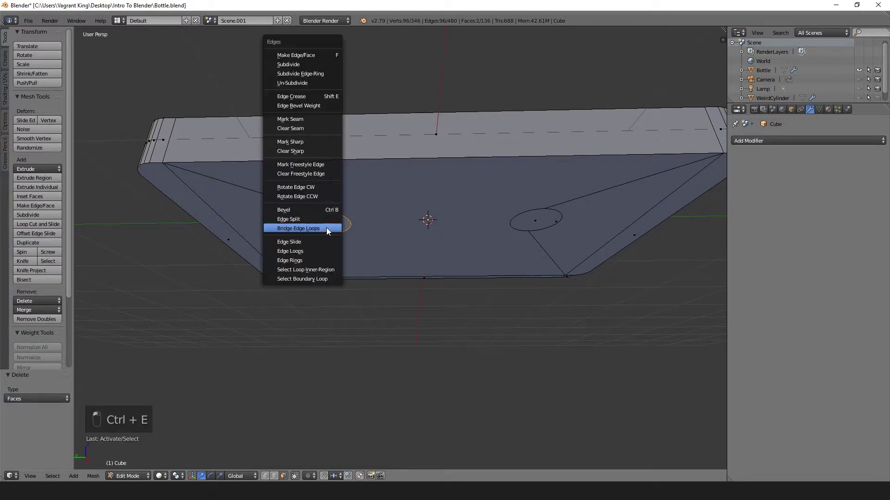
left_click(326, 231)
- Bridge the upper and lower circular faces of the second cut to open a matching through hole
right_click(538, 221)
middle_click_drag(538, 221, 545, 261)
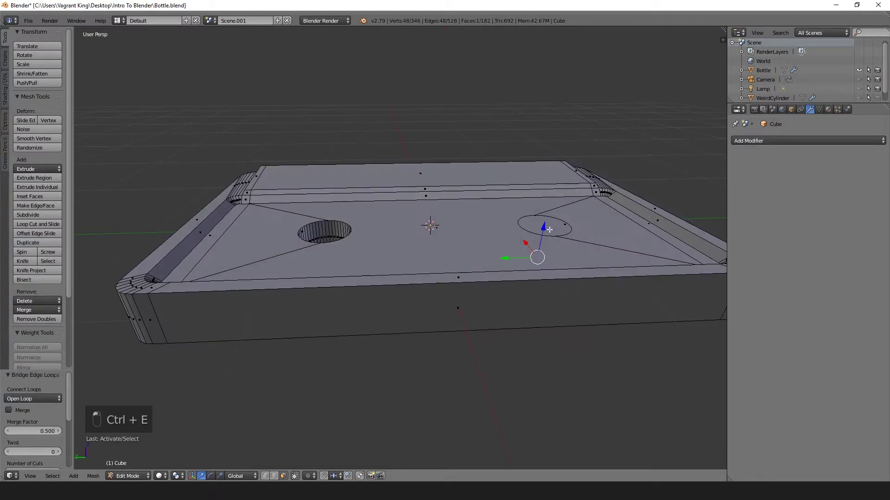
right_click(553, 226, "shift")
middle_click_drag(550, 227, 496, 228)
key("shift+r")
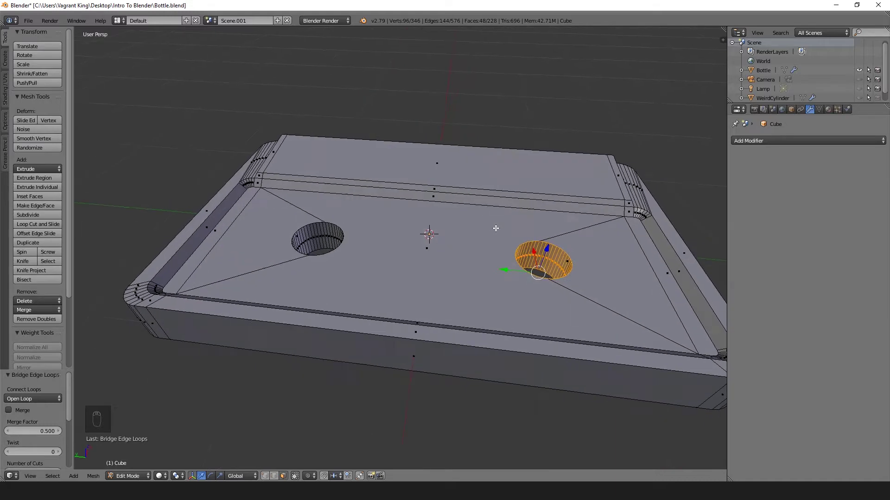
- Select the inner wall faces of both holes and inset them by about 0.0297
right_click(325, 234, "alt")
right_click(521, 253, "alt+shift")
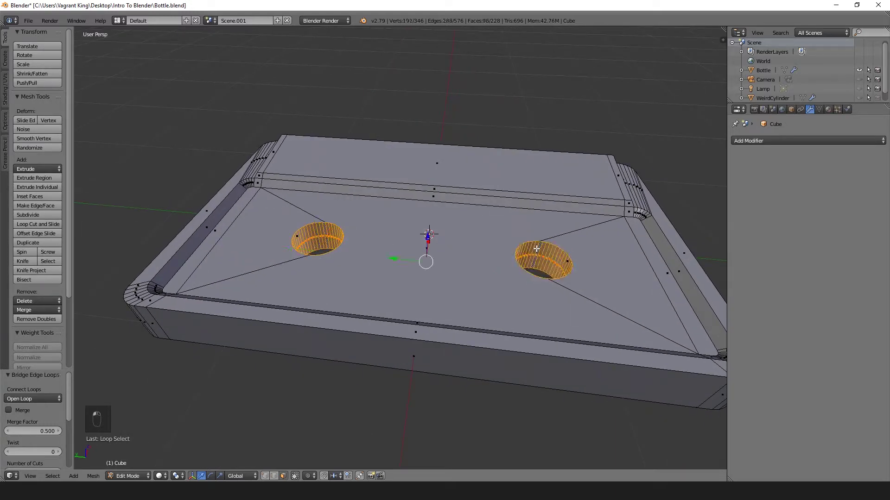
middle_click_drag(421, 255, 417, 255)
key("i")
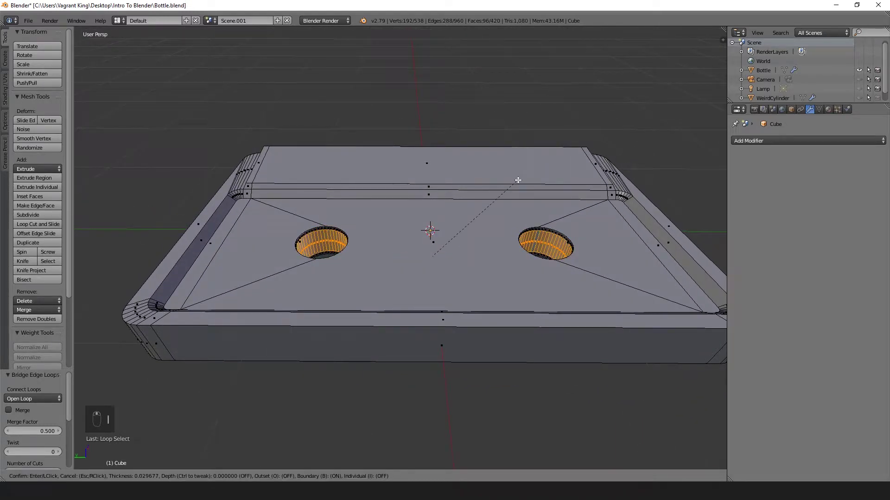
left_click(518, 180)
- Extrude the inset wall faces of both holes inward along their vertex normals, and return to Object Mode
left_click(53, 166)
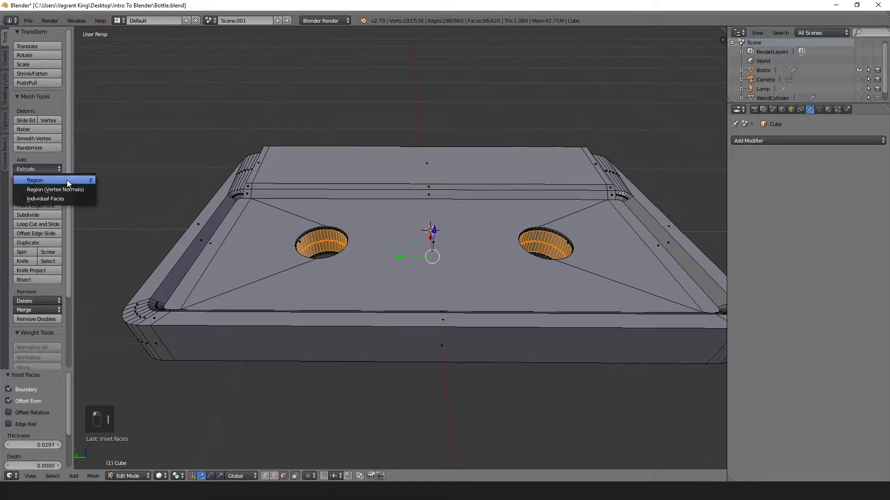
left_click(65, 181)
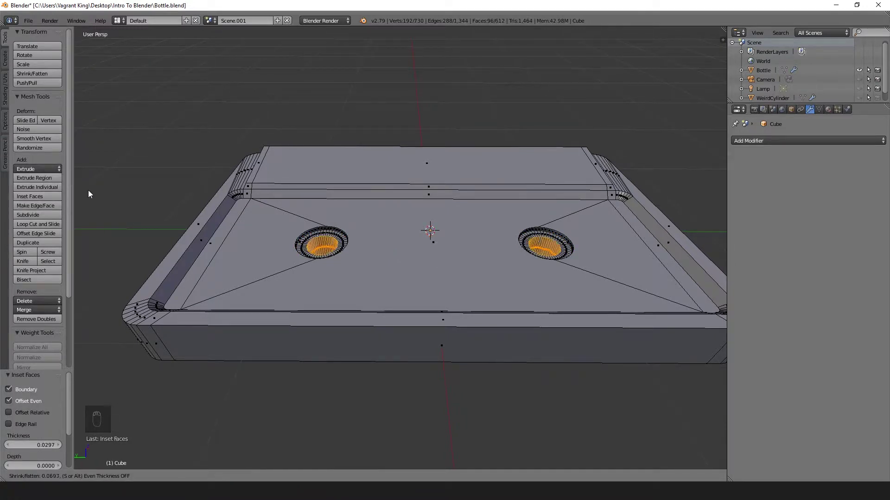
left_click(85, 183)
key("Tab")
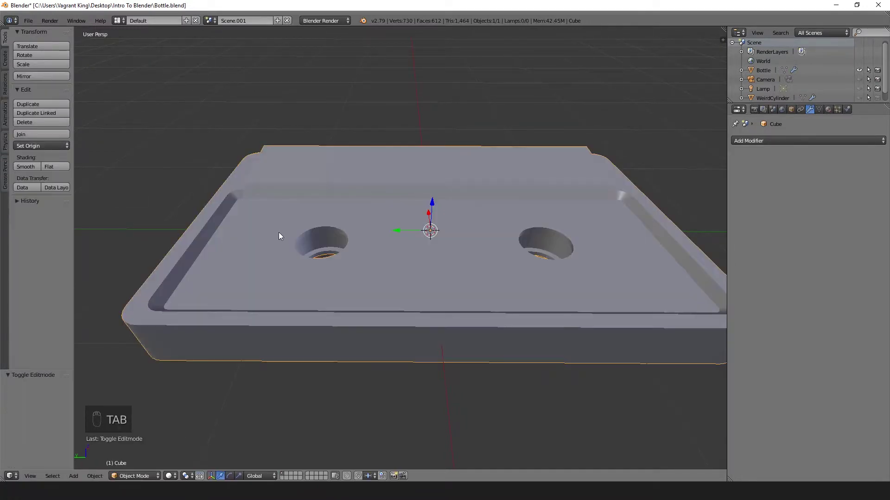
middle_click_drag(279, 233, 360, 291)
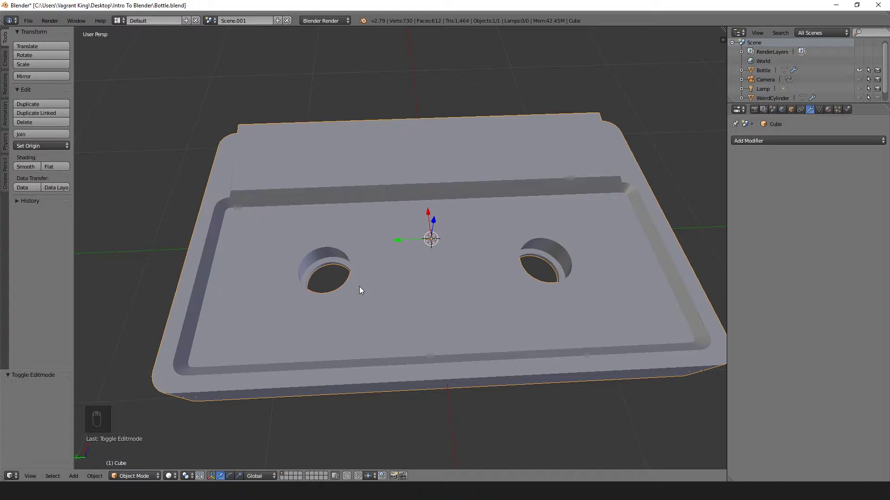
- Add a cube to the tray mesh in Edit Mode and scale it uniformly to about 0.268
key("Tab")
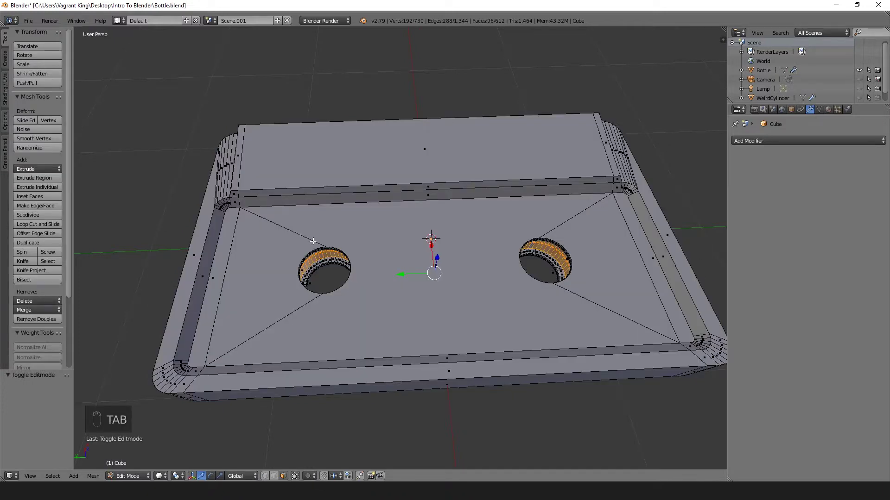
key("a")
key("a")
key("shift+a")
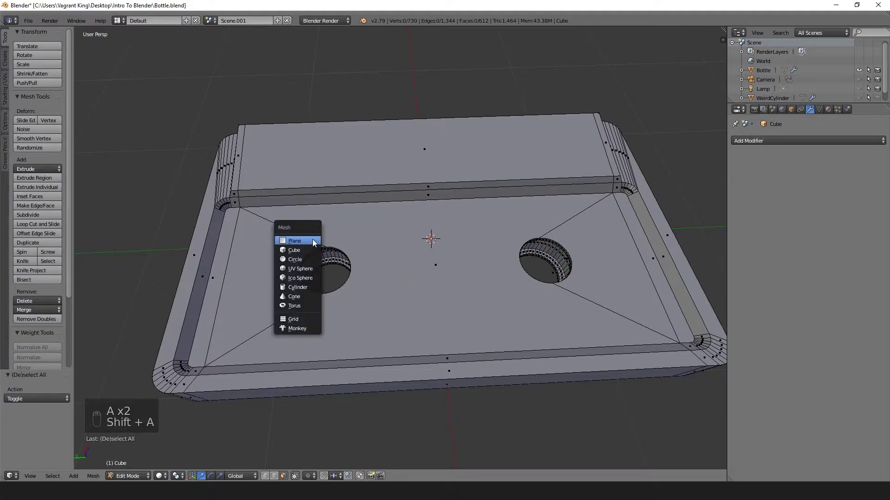
left_click(315, 246)
key("s")
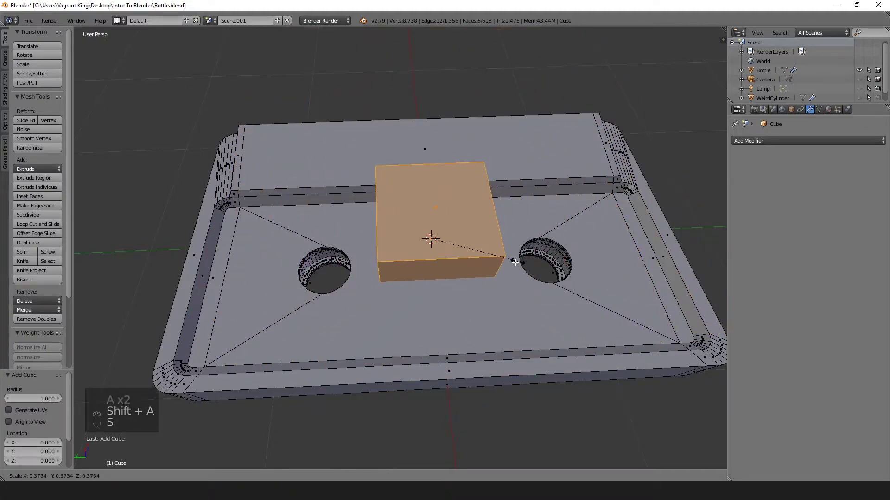
left_click(470, 270)
- Scale the new cube to about 0.132 along X and about 0.331 along Z
middle_click_drag(470, 270, 608, 231)
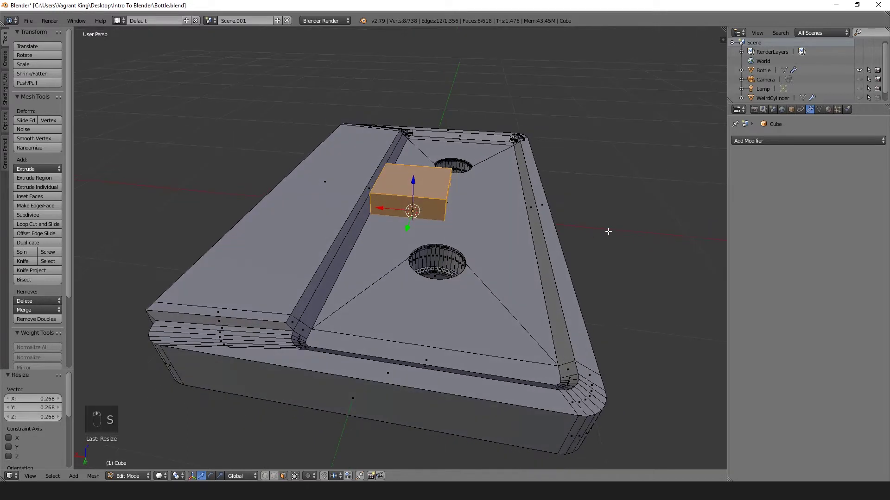
key("s")
key("x")
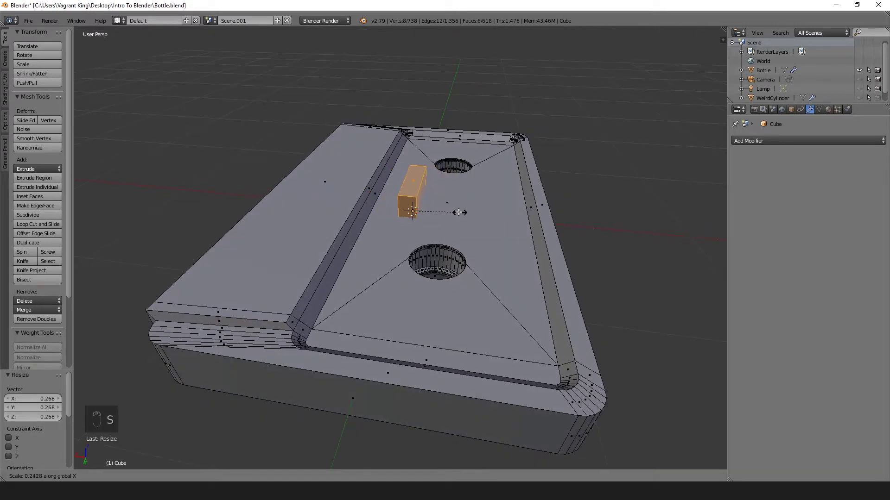
left_click(439, 207)
key("s")
key("z")
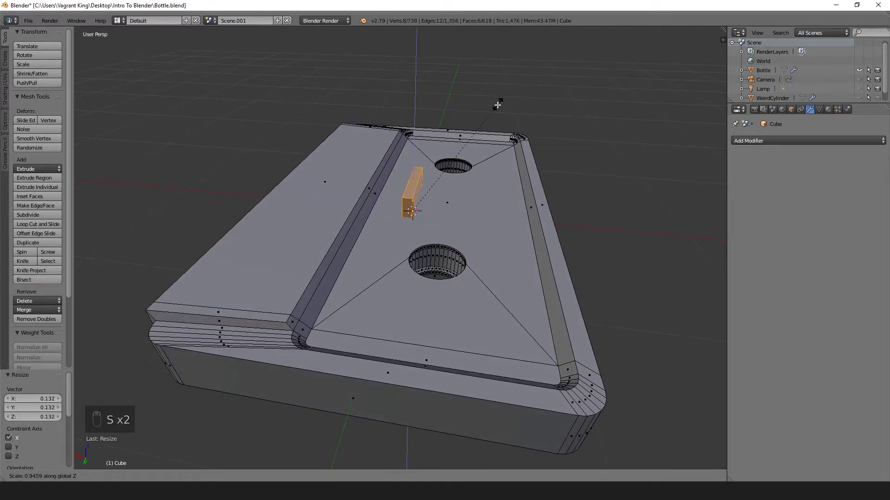
left_click(451, 182)
- Raise the block about 0.487 along Z and flatten it to about 0.194 along Z
key("g")
key("z")
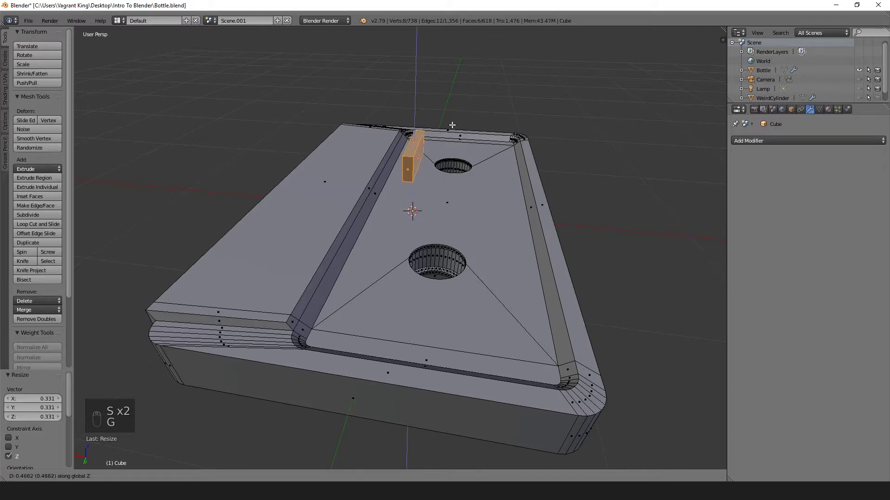
left_click(452, 124)
key("z")
key("s")
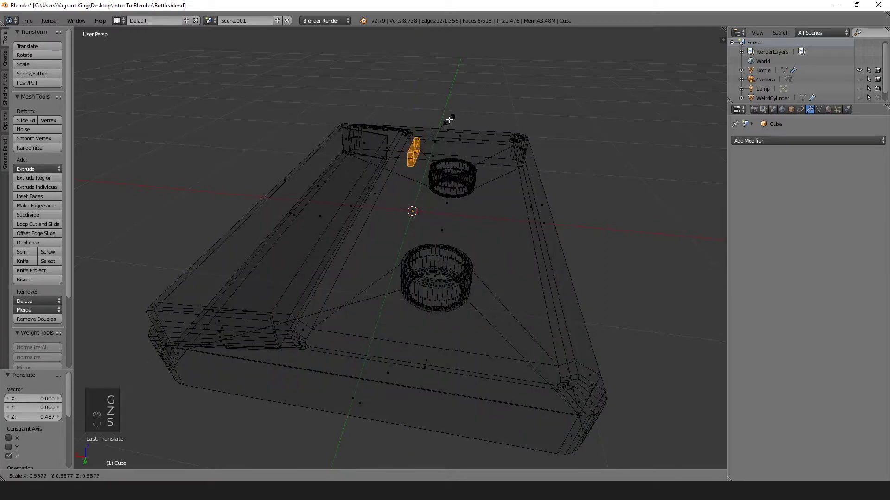
key("z")
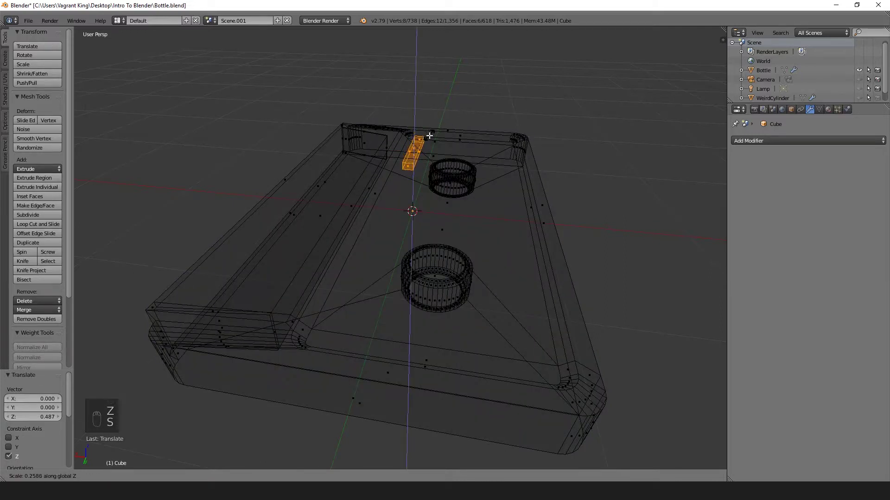
left_click(427, 142)
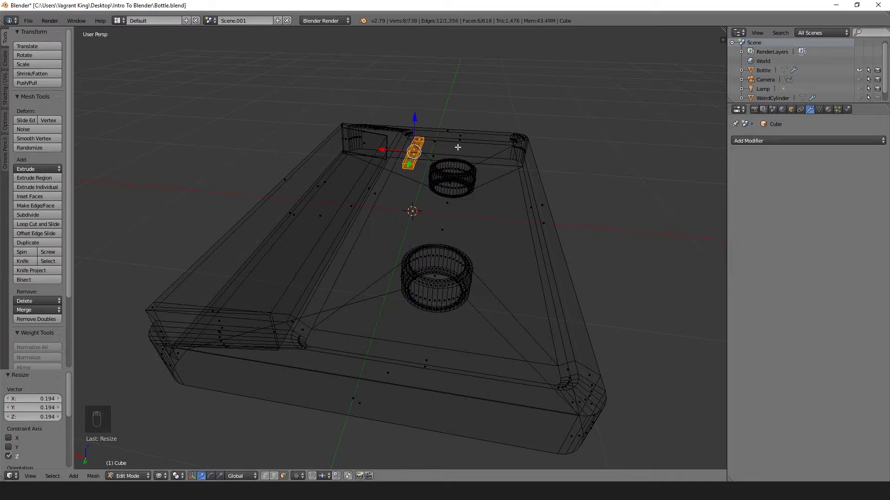
- Slim the block to about 0.529 along X and shorten it to about 0.475 along Y
key("s")
key("x")
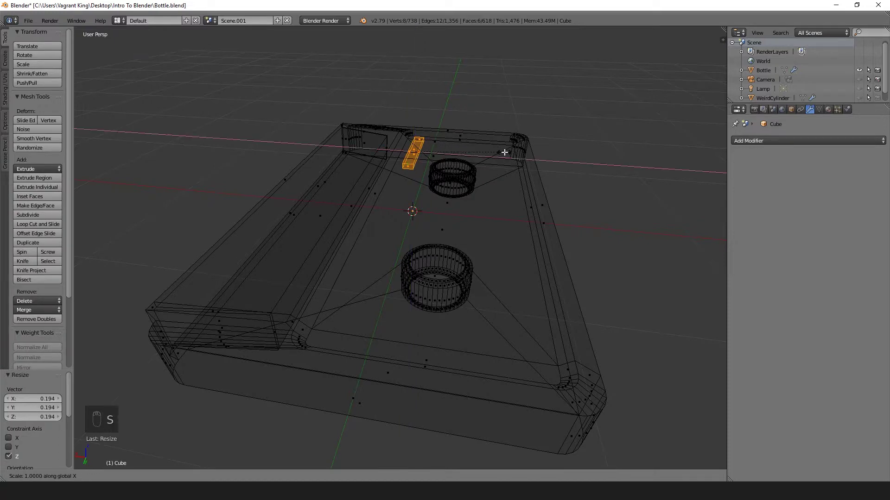
left_click(465, 156)
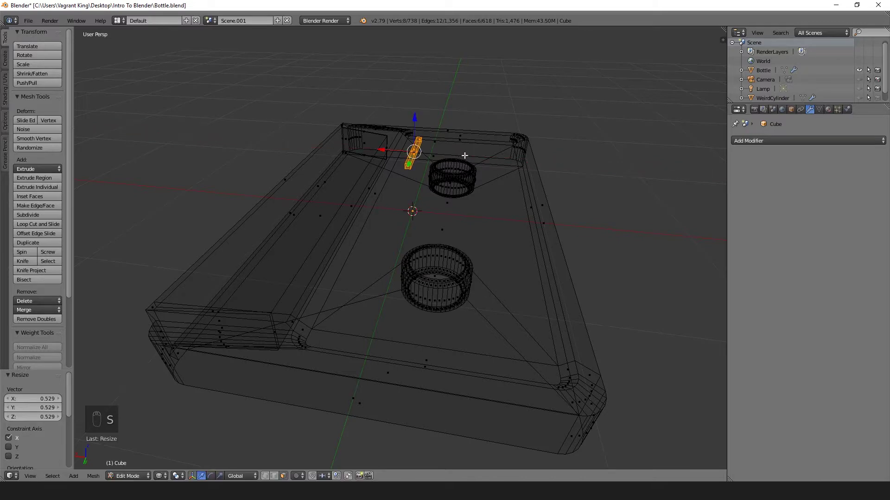
key("z")
middle_click_drag(513, 177, 431, 190)
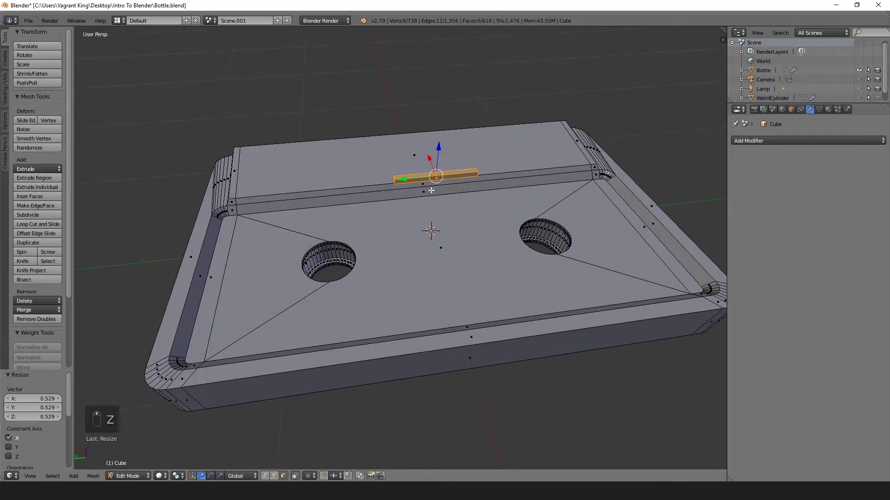
key("s")
key("y")
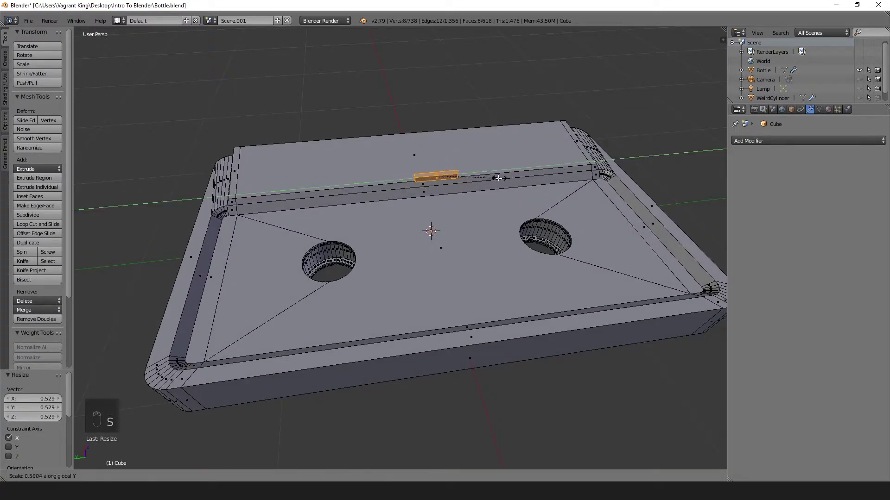
left_click(496, 179)
- Move the bar in the XY plane by about -0.265 in X and 0.515 in Y, onto the first hole's inner edge
middle_click_drag(497, 179, 464, 251)
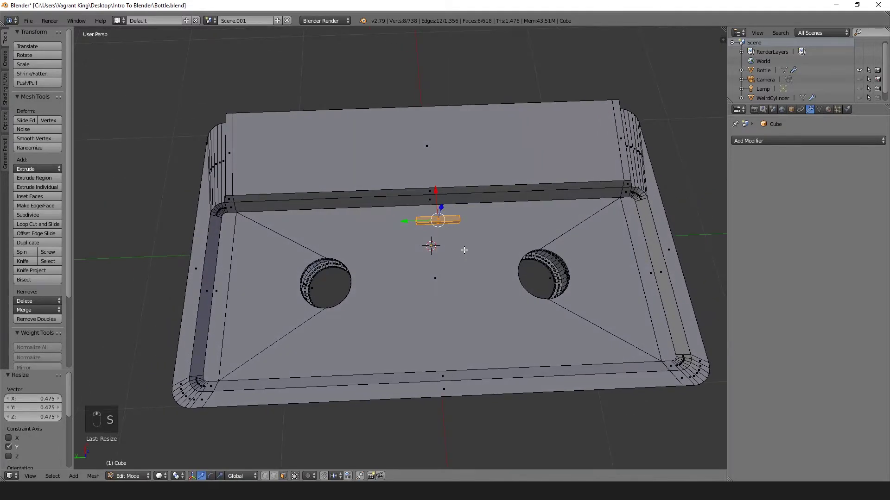
key("KP_7")
key("KP_5")
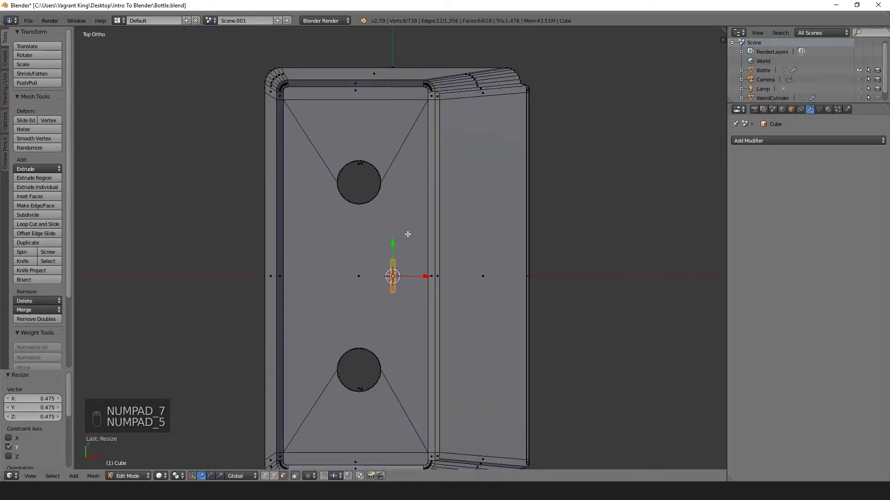
key("g")
key("shift+z")
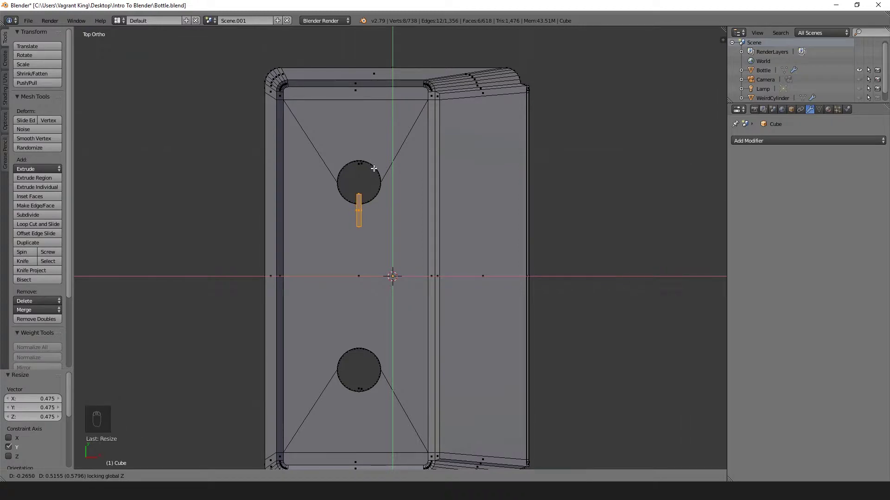
left_click(374, 169)
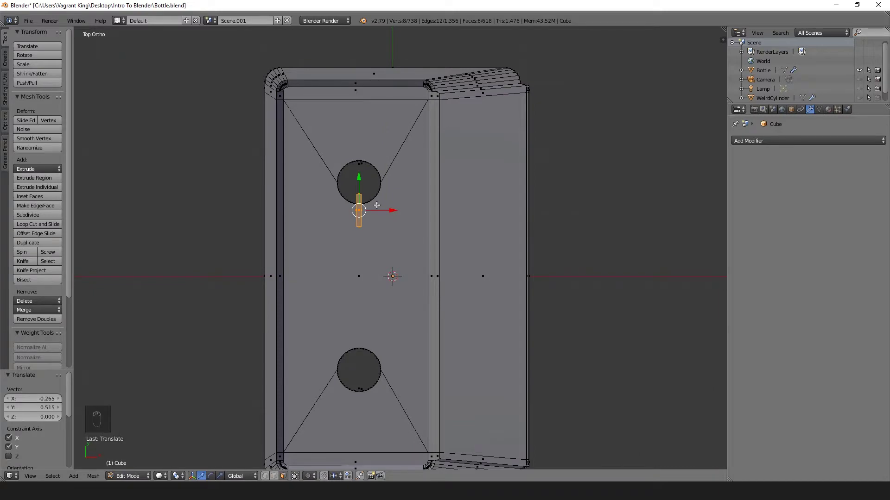
- Select the bar's end face facing the tray centre and move it about 0.112 along Y to shorten the bar
key("KP_Decimal")
middle_click_drag(366, 196, 464, 285)
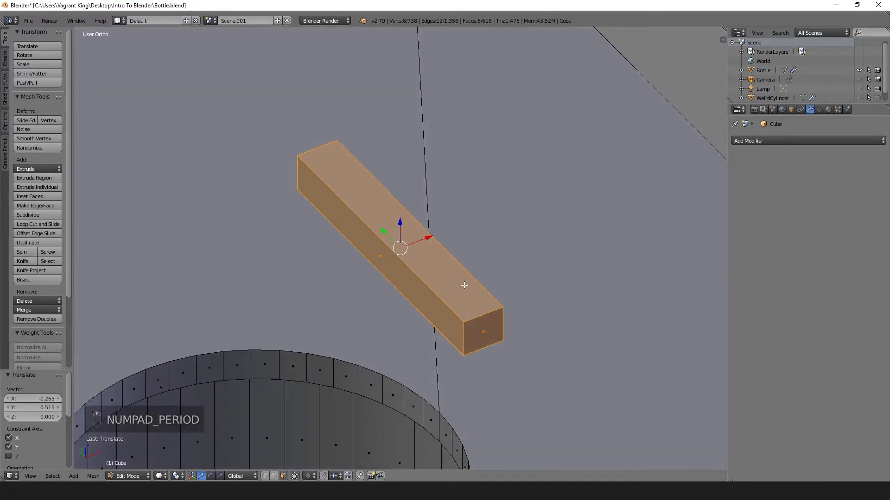
right_click(485, 330)
key("KP_5")
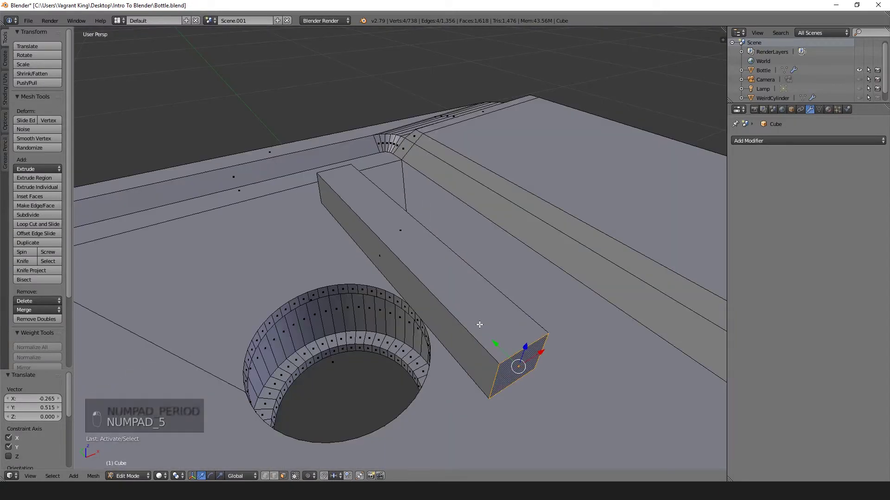
scroll(480, 325, "down", 4)
middle_click_drag(456, 295, 538, 312)
left_click_drag(431, 242, 380, 250)
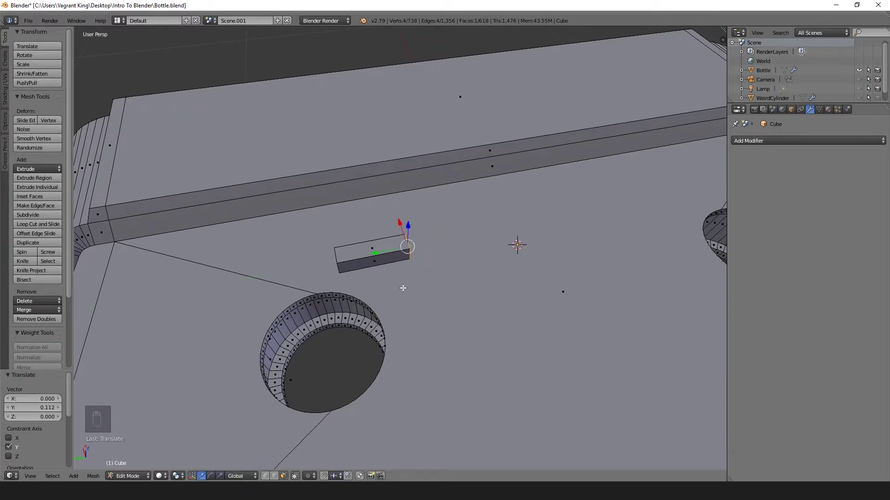
- Select the entire linked bar and lower it about 0.515 along Z into the round hole
key("a")
key("a")
key("a")
key("a")
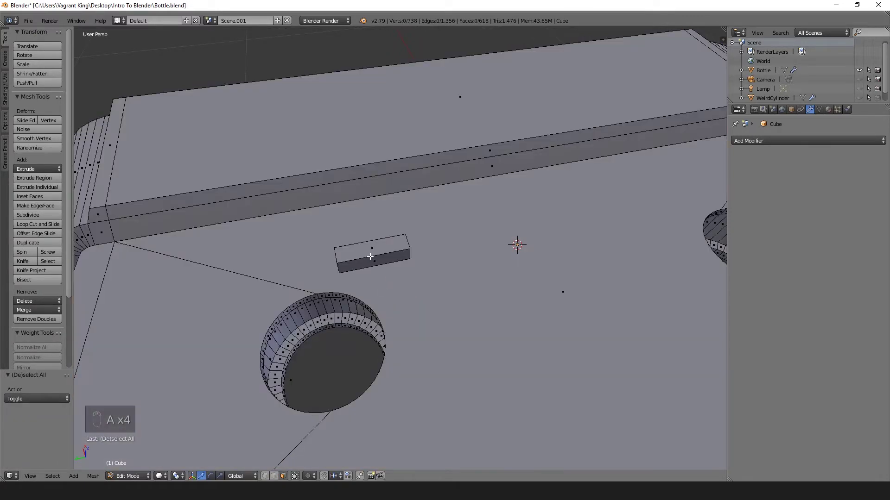
right_click(371, 256)
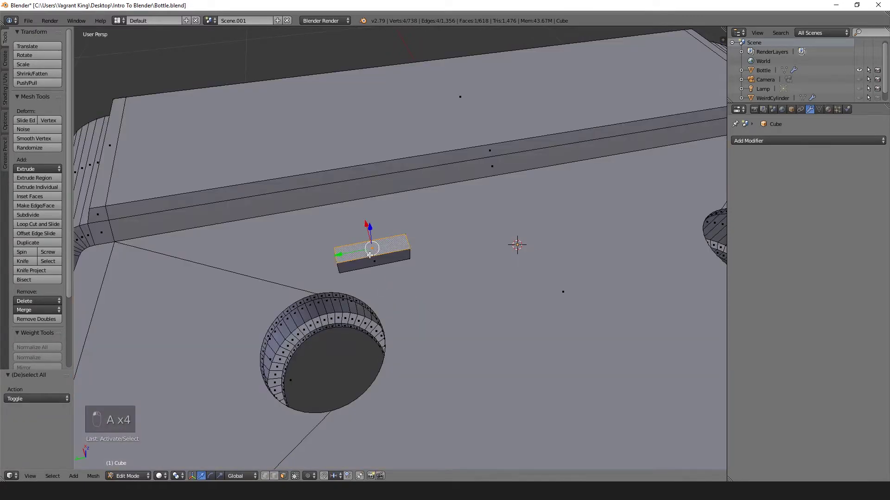
key("l")
middle_click_drag(371, 255, 471, 237)
key("g")
key("z")
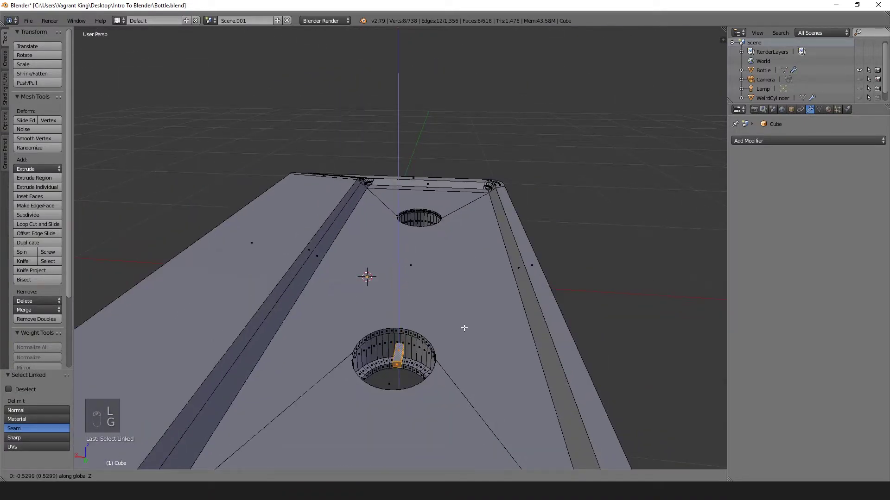
left_click(464, 326)
- Align the bar with the hole's centreline in the orthographic top view by shifting it about 0.002 along X
middle_click_drag(463, 324, 383, 370)
key("KP_7")
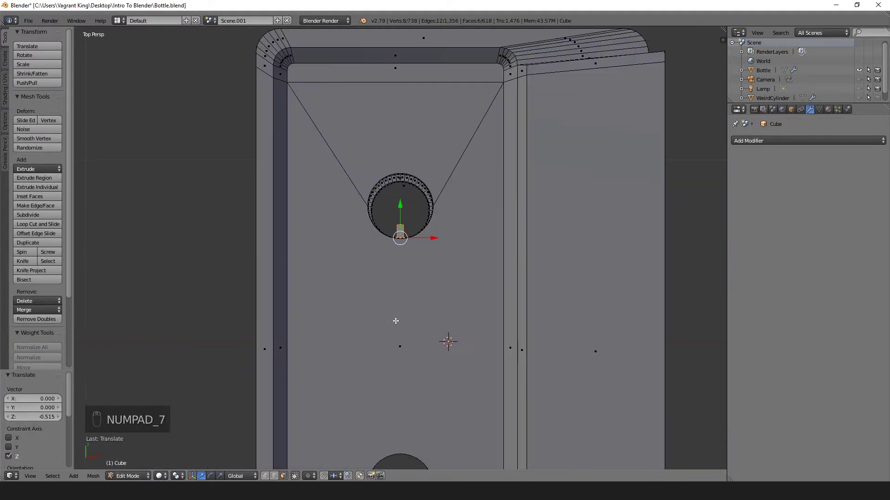
key("KP_5")
scroll(424, 320, "up", 6)
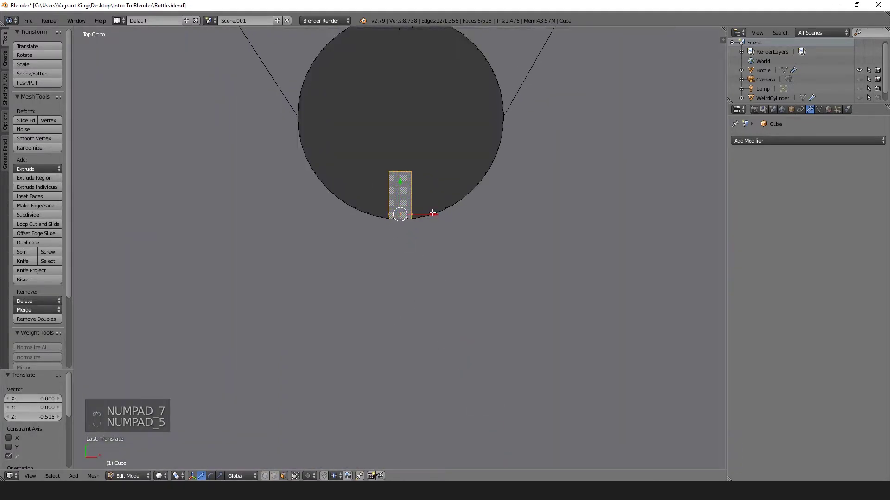
left_click_drag(433, 212, 435, 214)
middle_click_drag(444, 131, 440, 198, "shift")
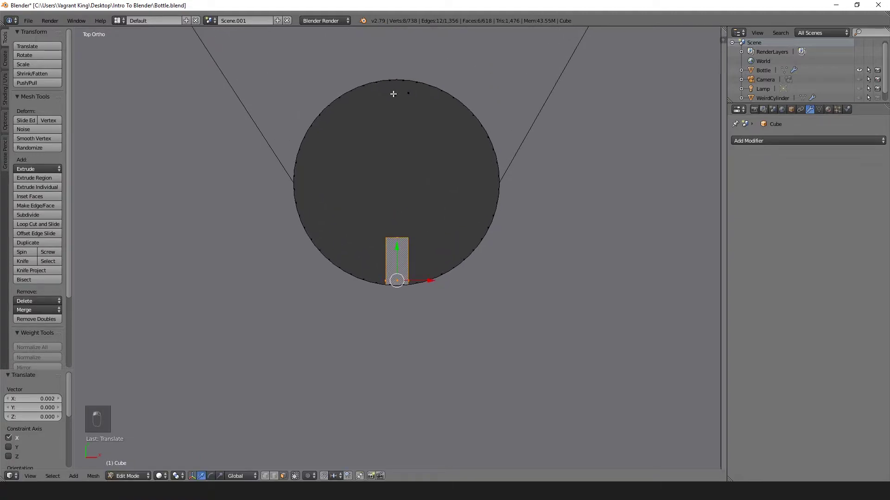
- Clear the selection and try to box-select the wall faces on the hole's side opposite the bar
key("a")
key("a")
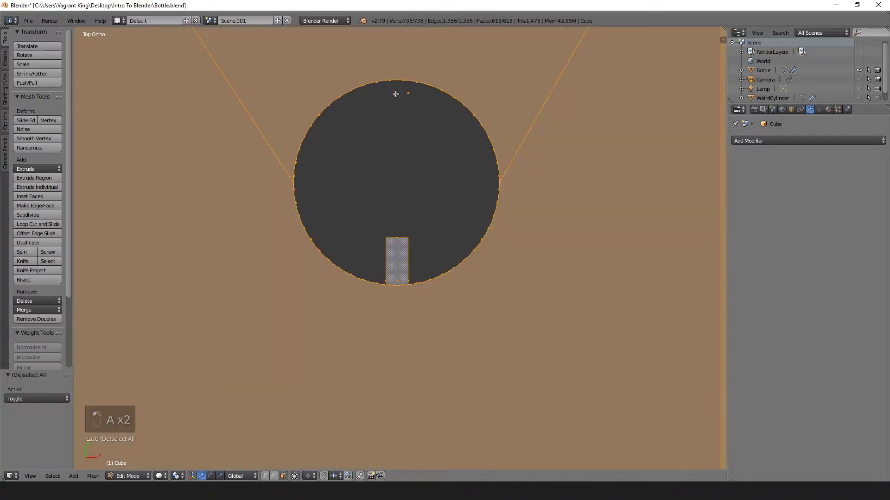
key("a")
key("b")
left_click_drag(392, 100, 414, 91)
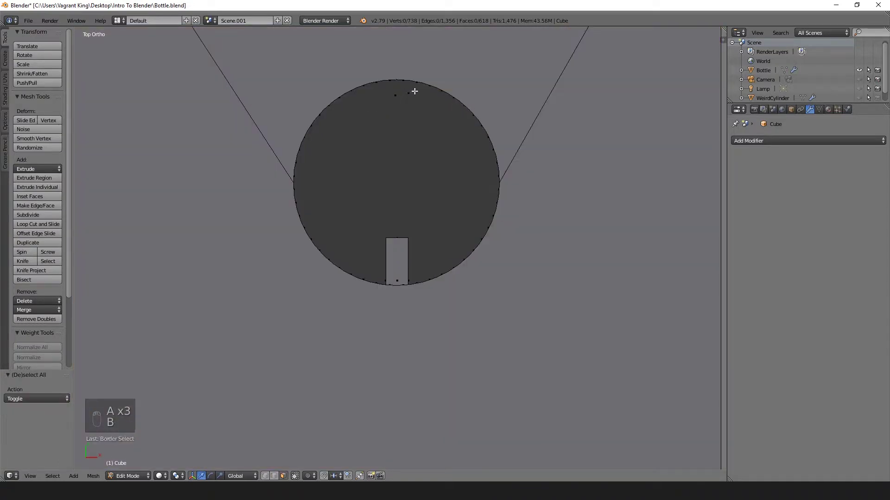
- In edge selection mode, select the long inner edge at the bottom of the rear cavity and raise it about 0.018 along Z
scroll(400, 108, "down", 6)
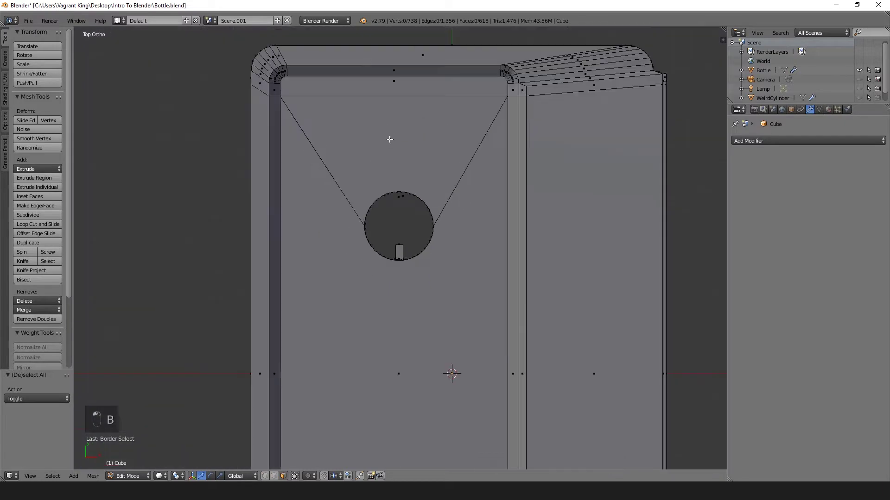
middle_click_drag(389, 140, 455, 137)
scroll(479, 113, "down", 5)
scroll(409, 258, "up", 2)
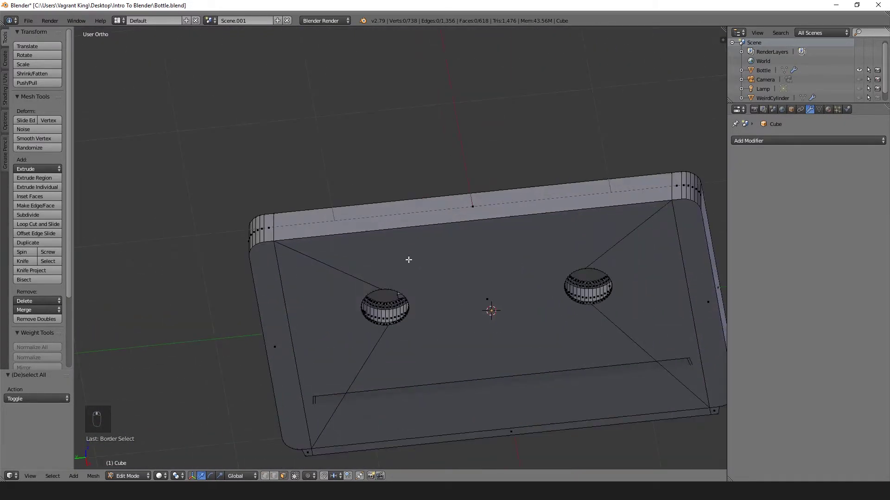
middle_click_drag(409, 258, 411, 211)
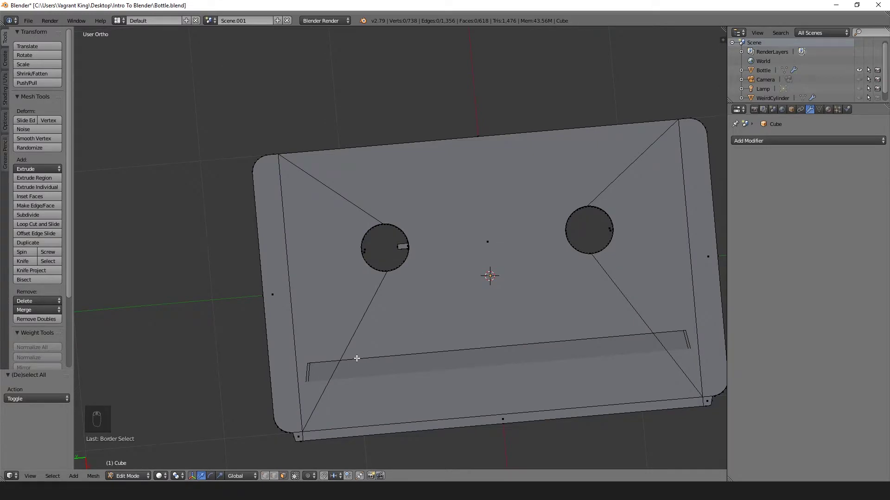
key("ctrl+Tab")
left_click(349, 345)
right_click(367, 355, "alt")
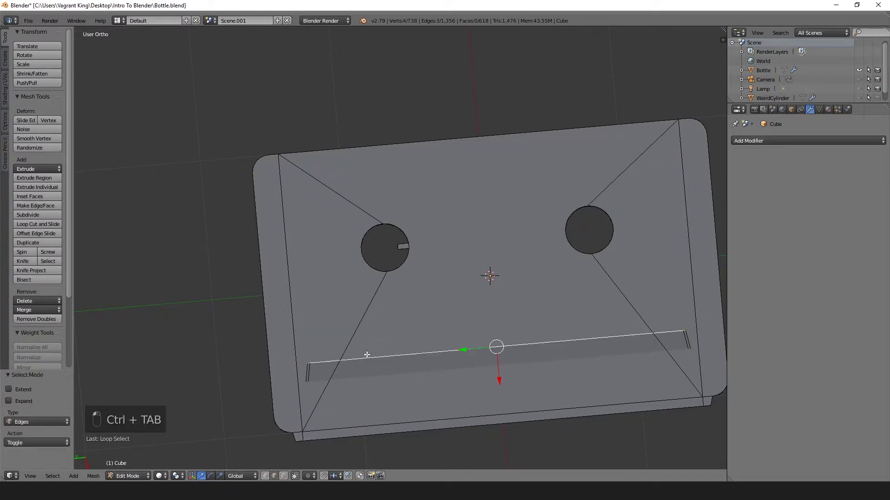
middle_click_drag(440, 315, 406, 373)
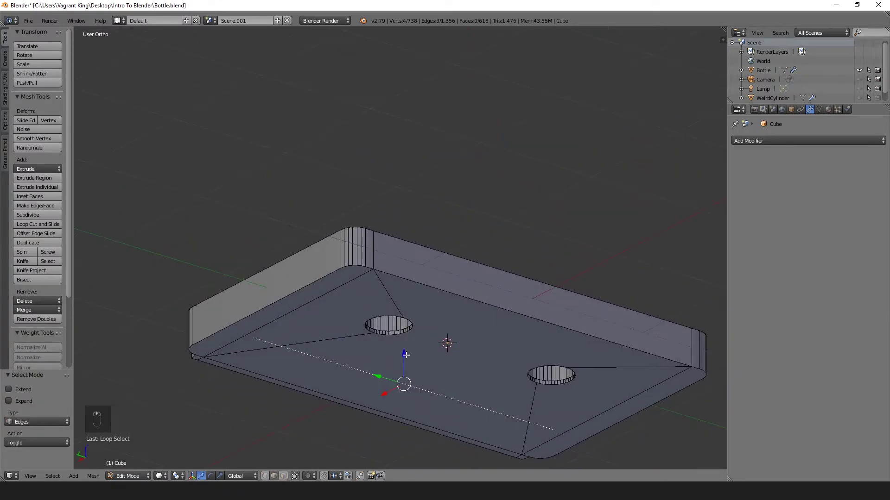
left_click_drag(406, 354, 406, 351)
middle_click_drag(406, 351, 510, 382)
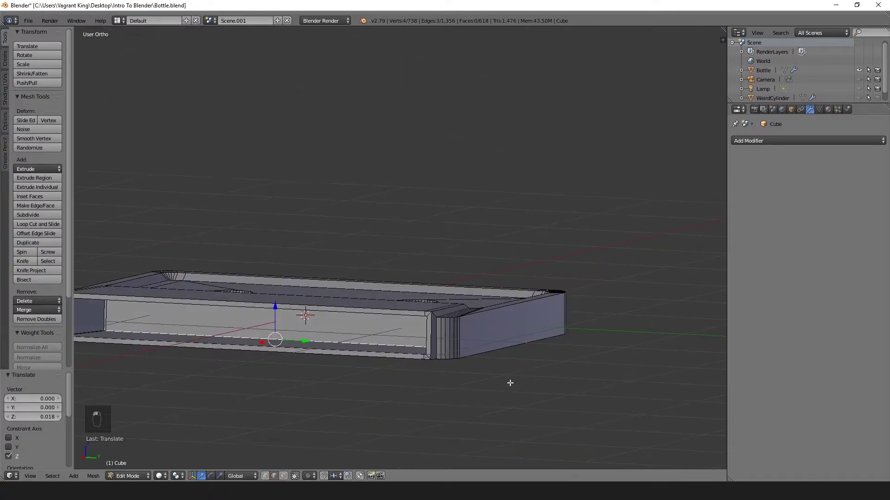
- In wireframe shading, select the inner edge loop of the rear cavity and nudge it slightly along Z
mouse_move(275, 311)
middle_mouse_down()
mouse_move(306, 320)
mouse_move(345, 303)
mouse_move(265, 339)
mouse_move(316, 266)
mouse_move(307, 249)
middle_mouse_up()
key("z")
right_click(298, 273, "alt")
left_click_drag(284, 278, 284, 285)
middle_click_drag(297, 277, 550, 318)
- In face selection mode, select the rear cavity's three inner wall faces, scale them along X and return to vertex selection
key("ctrl+Tab")
left_click(289, 327)
right_click(300, 318)
right_click(550, 317, "shift")
right_click(666, 316, "shift")
middle_click_drag(663, 308, 621, 297)
key("s")
key("x")
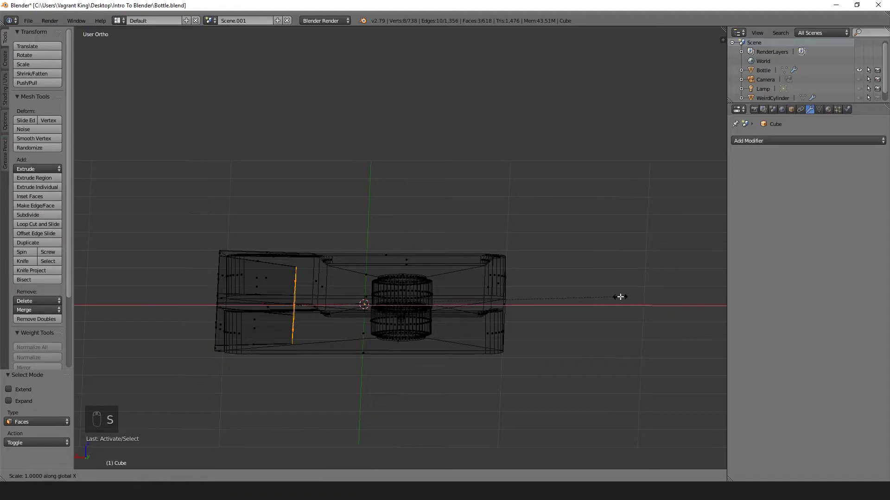
key("Return")
middle_click_drag(244, 270, 266, 193)
key("ctrl+Tab")
left_click(239, 233)
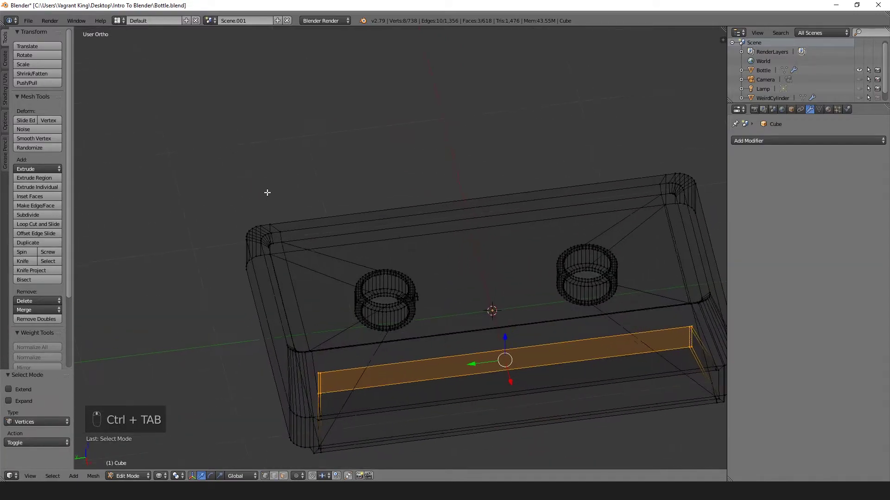
- Try to box-select the wall geometry at one side of the round hole that has no bar
middle_click_drag(394, 264, 405, 351)
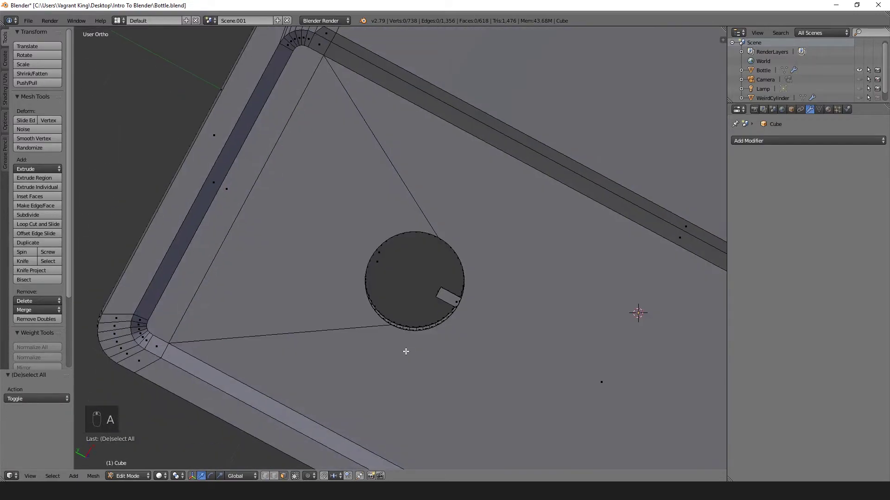
scroll(421, 335, "down", 5)
middle_click_drag(481, 314, 431, 317, "shift")
scroll(494, 321, "up", 4)
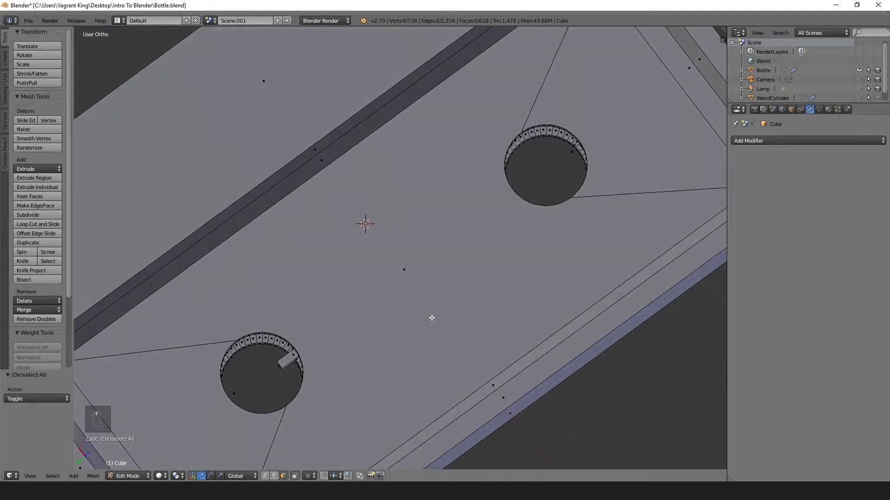
middle_click_drag(604, 204, 496, 276, "shift")
scroll(494, 232, "up", 6)
middle_click_drag(484, 242, 526, 215)
scroll(533, 218, "up", 1)
middle_click_drag(563, 205, 315, 289, "shift")
middle_click_drag(282, 313, 248, 322)
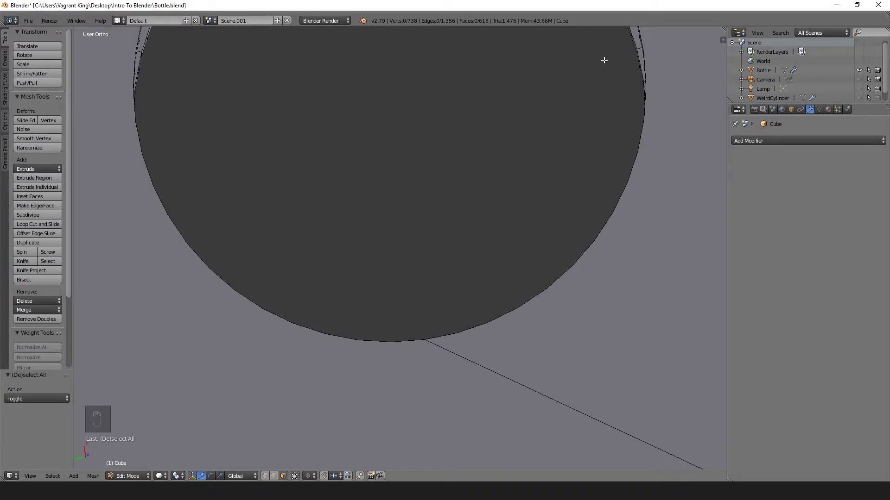
key("b")
left_click_drag(595, 54, 620, 83)
middle_click_drag(562, 133, 540, 201, "shift")
key("a")
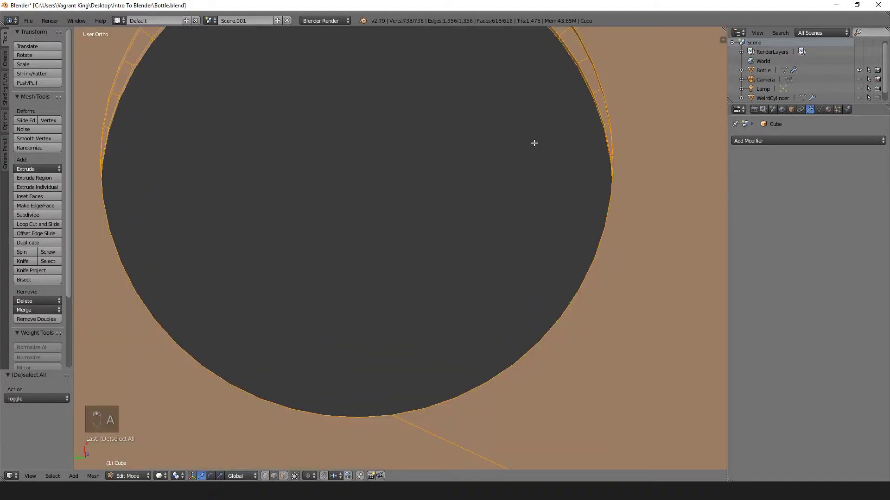
scroll(534, 142, "down", 5)
mouse_move(506, 166)
middle_mouse_down()
mouse_move(526, 145)
mouse_move(504, 157)
middle_mouse_up()
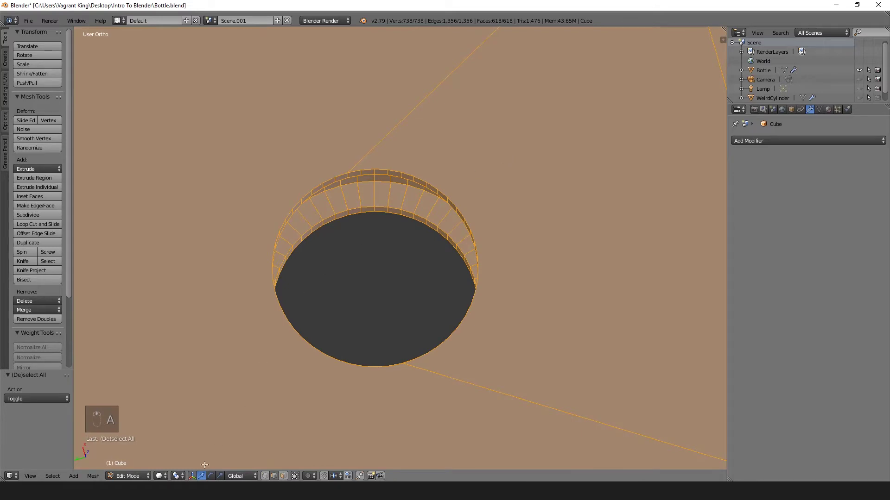
key("a")
key("a")
scroll(328, 321, "down", 6)
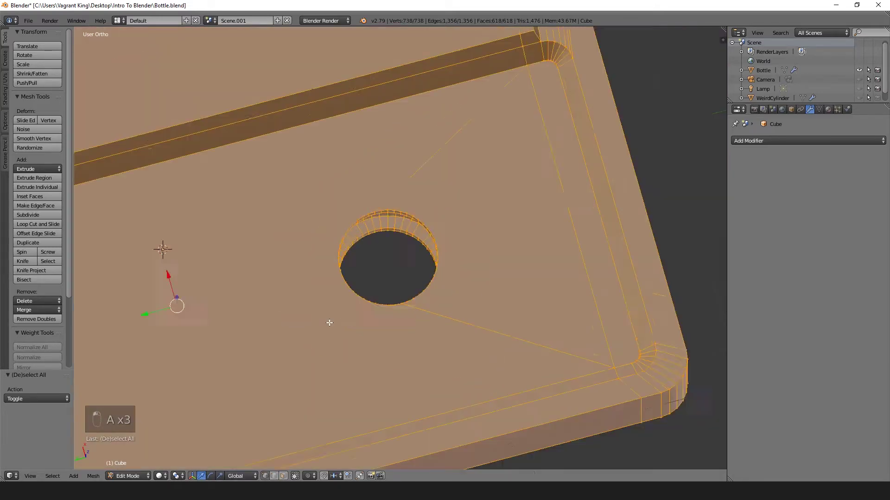
scroll(239, 313, "up", 4)
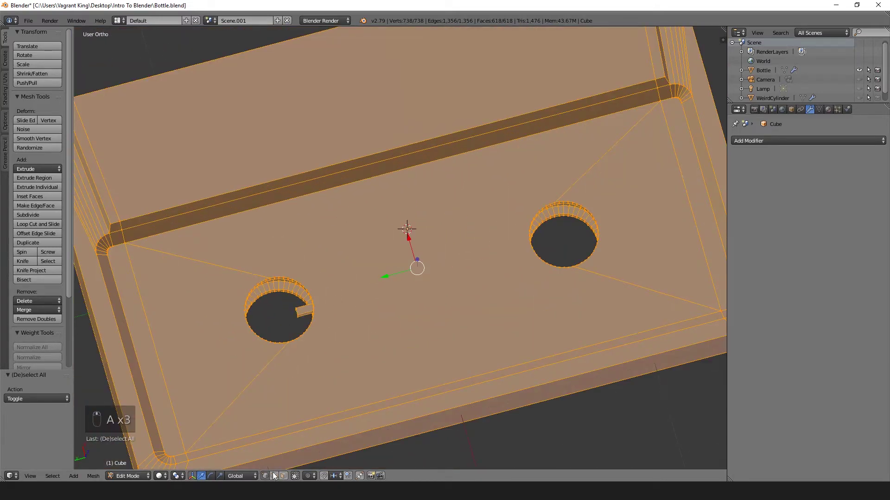
- In face selection mode, select the entire linked bar inside the round hole
left_click(283, 476)
scroll(279, 366, "up", 5)
middle_click_drag(278, 354, 210, 339)
middle_click_drag(213, 289, 426, 348, "shift")
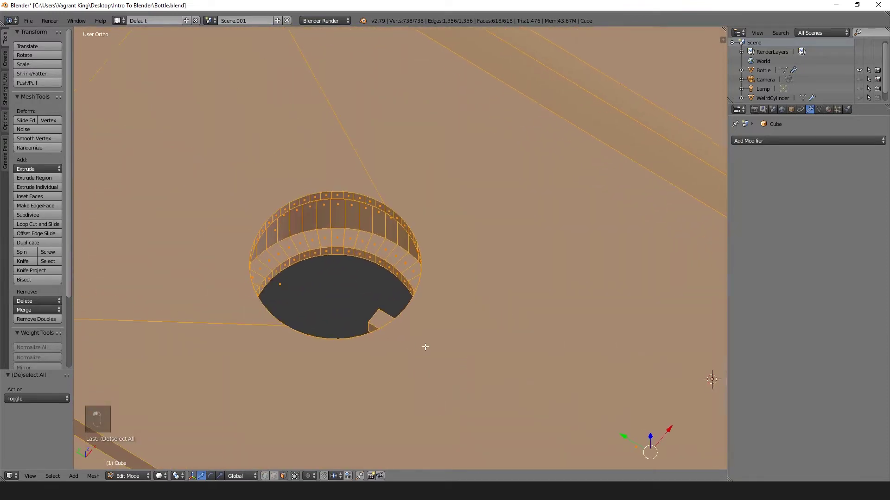
scroll(343, 302, "up", 3)
middle_click_drag(338, 298, 390, 284)
right_click(342, 292)
key("l")
scroll(426, 284, "down", 3)
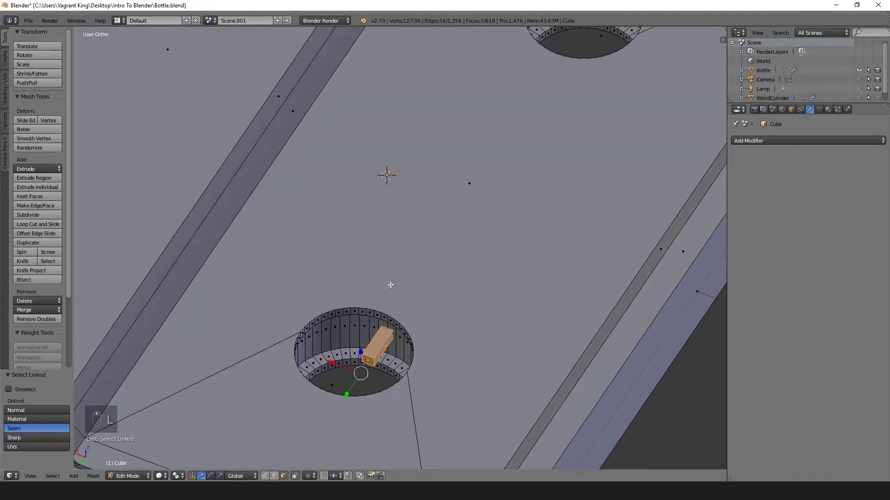
- In the orthographic top view, duplicate the bar 0.340 along Y to the opposite side of the hole
key("KP_7")
key("KP_5")
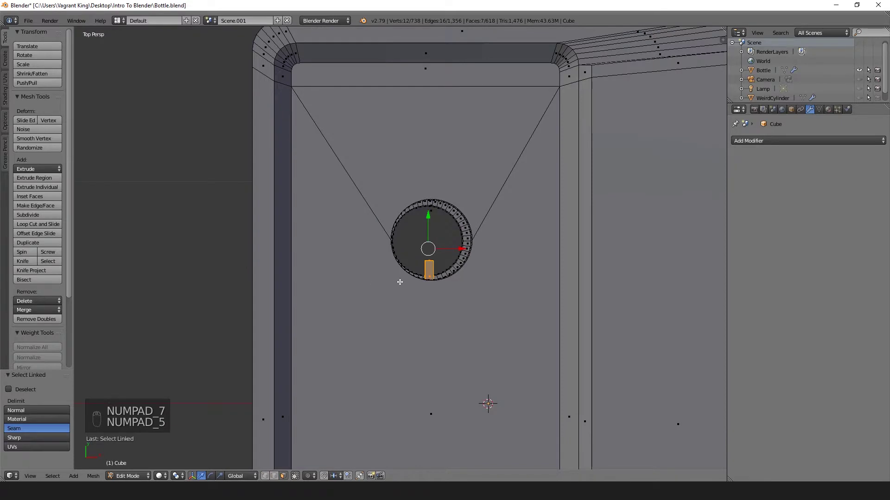
key("KP_5")
scroll(398, 278, "up", 4)
middle_click_drag(391, 270, 323, 274, "shift")
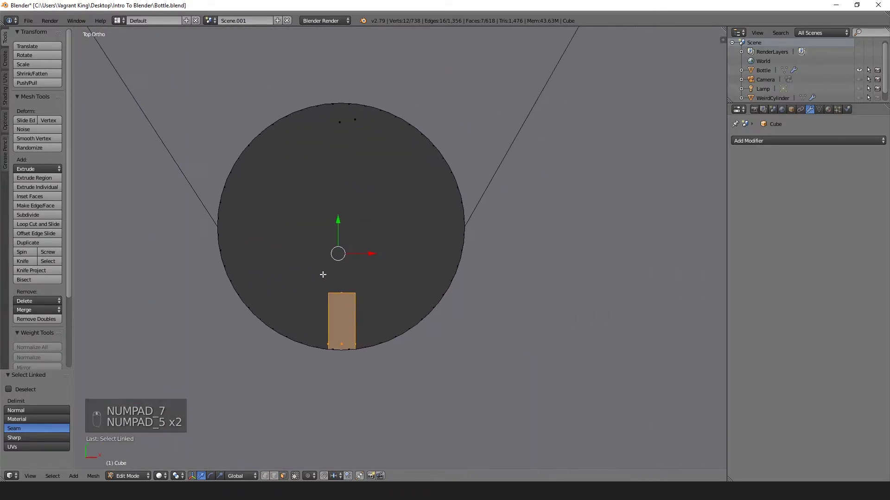
key("shift+d")
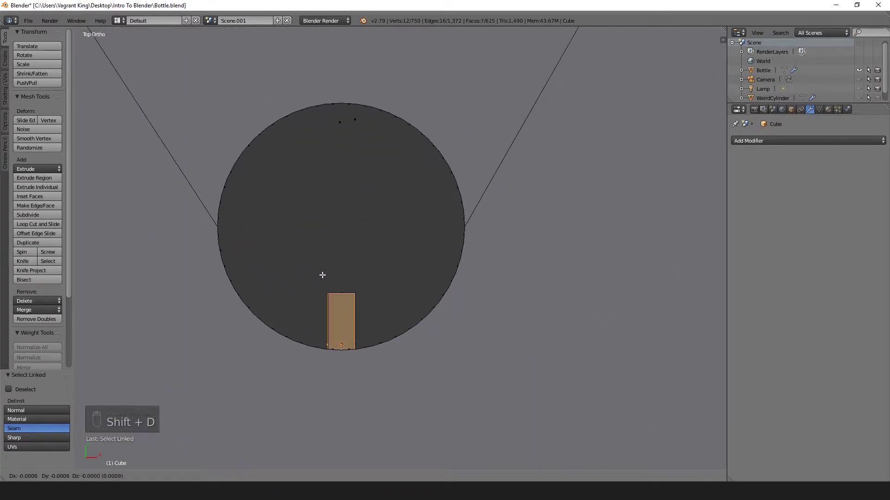
key("y")
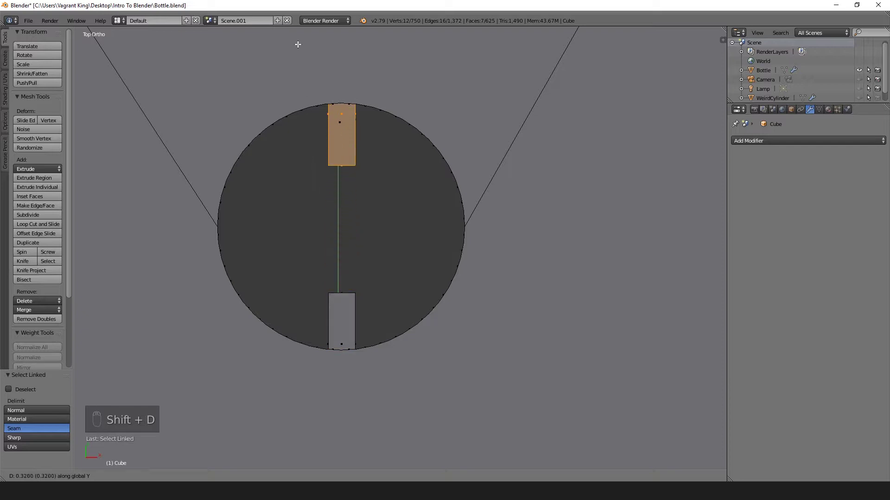
left_click(293, 30)
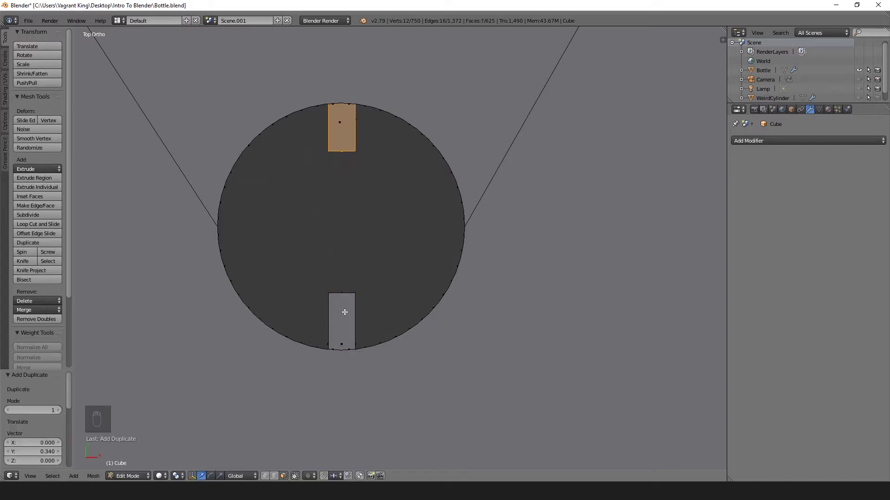
- Add the original bar to the selection, shift both bars -0.003 along X and duplicate the pair in place
key("l")
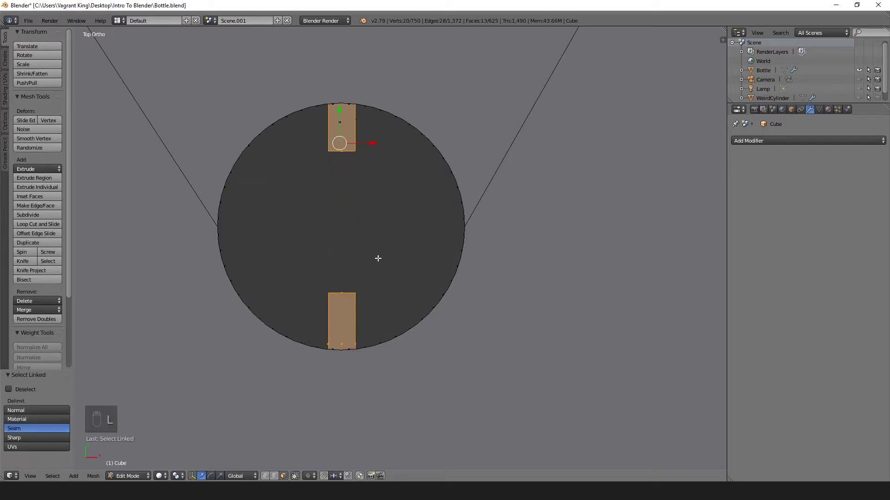
key("g")
key("x")
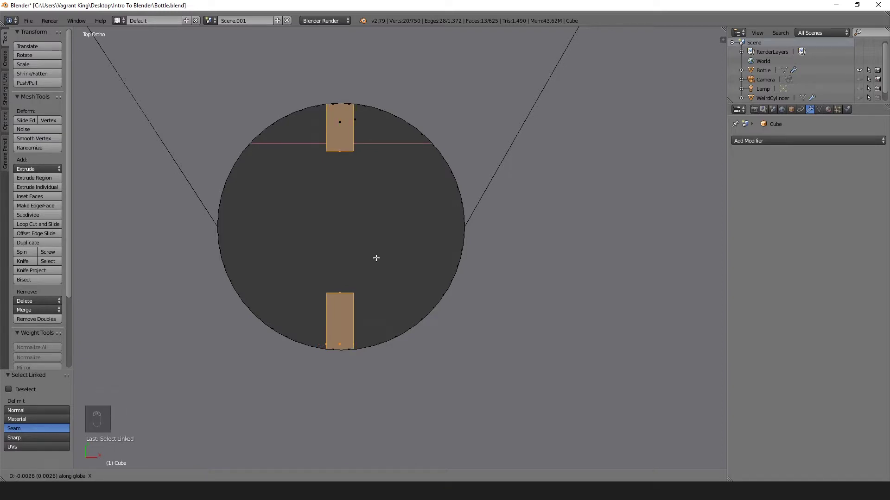
left_click(376, 257)
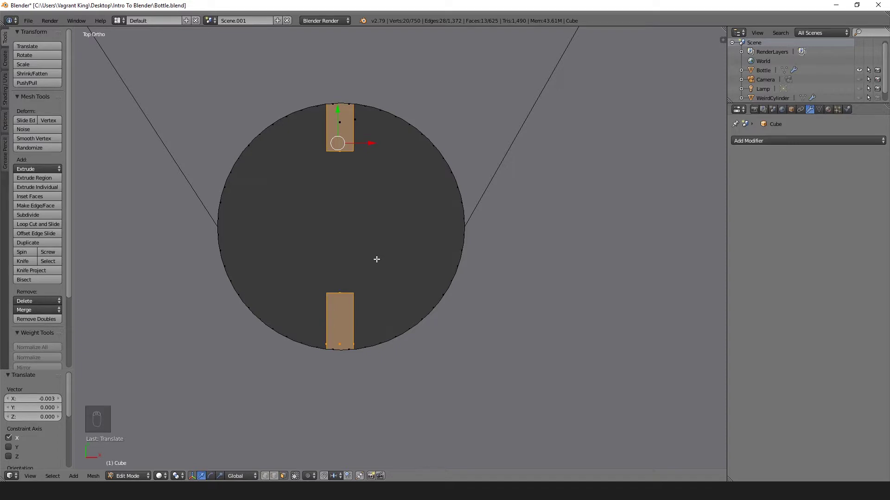
key("shift+d")
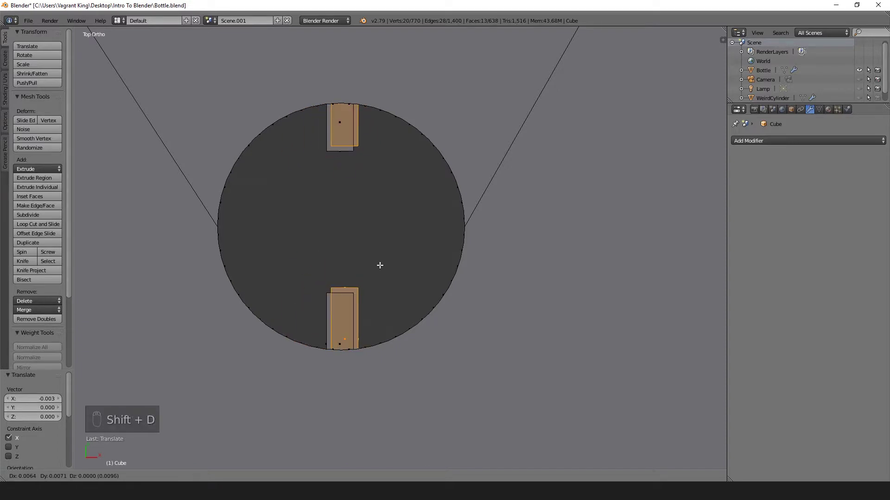
right_click(380, 265)
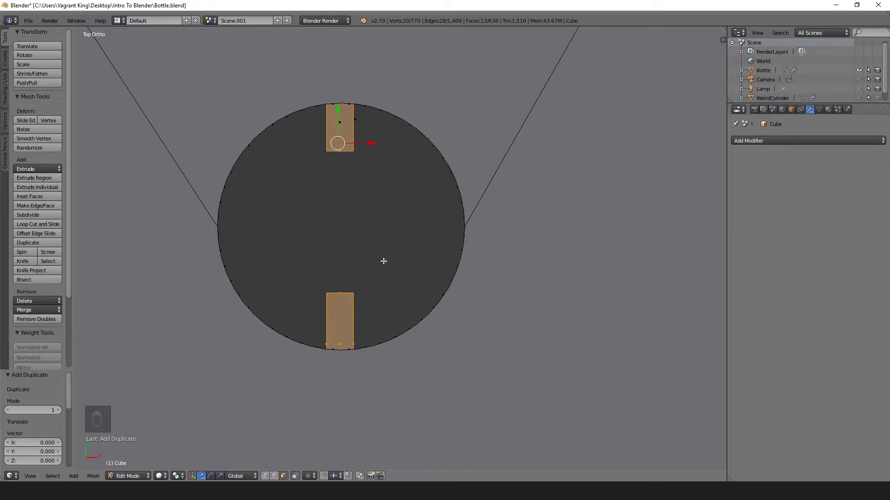
key("r")
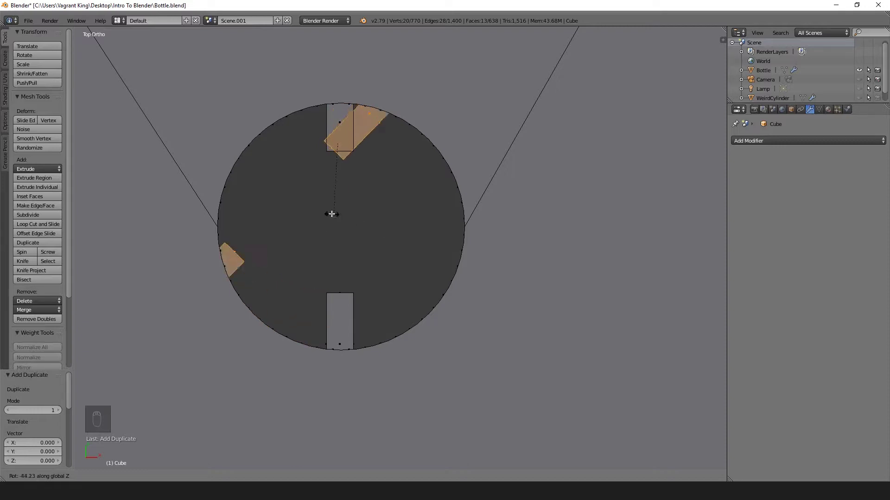
right_click(351, 229)
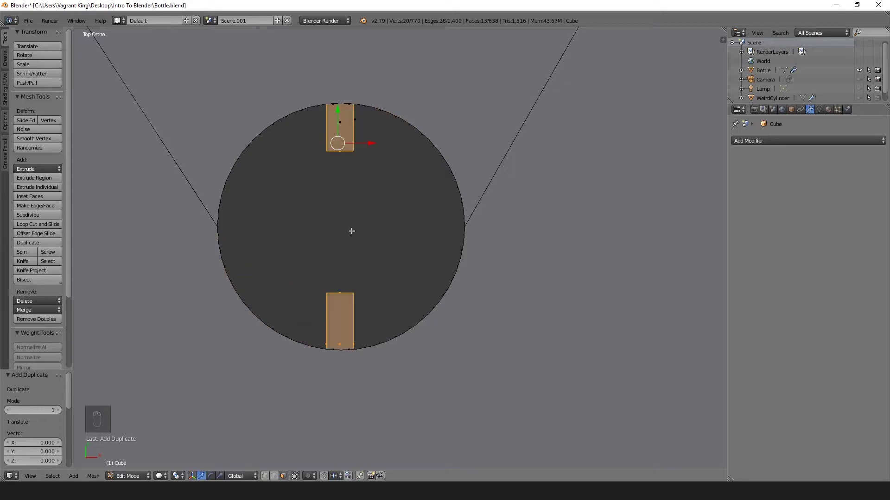
left_click(177, 477)
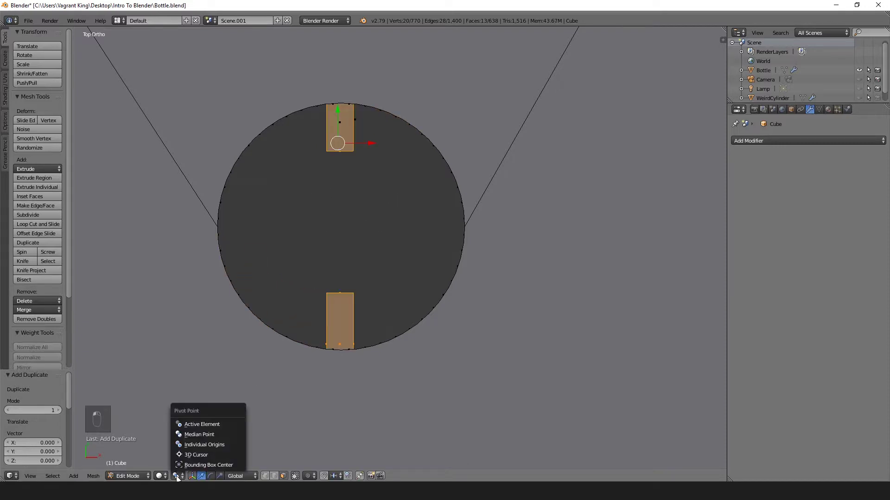
left_click(199, 435)
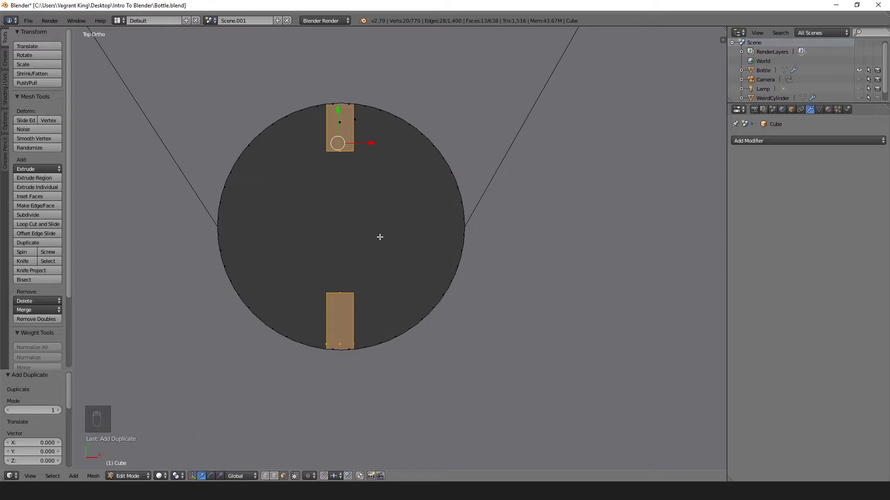
key("r")
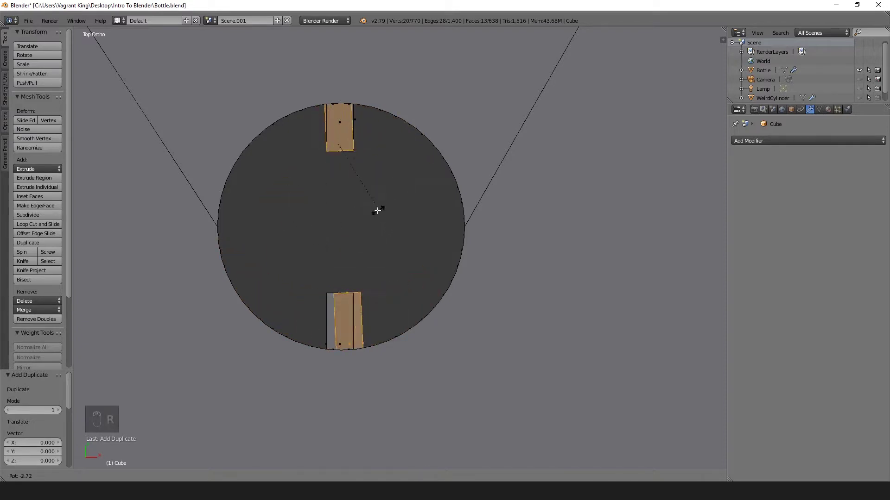
key("Escape")
- Rotate the duplicated bars 90° about Z, using the 3D cursor placed midway between the two bars as the pivot point
left_click(177, 477)
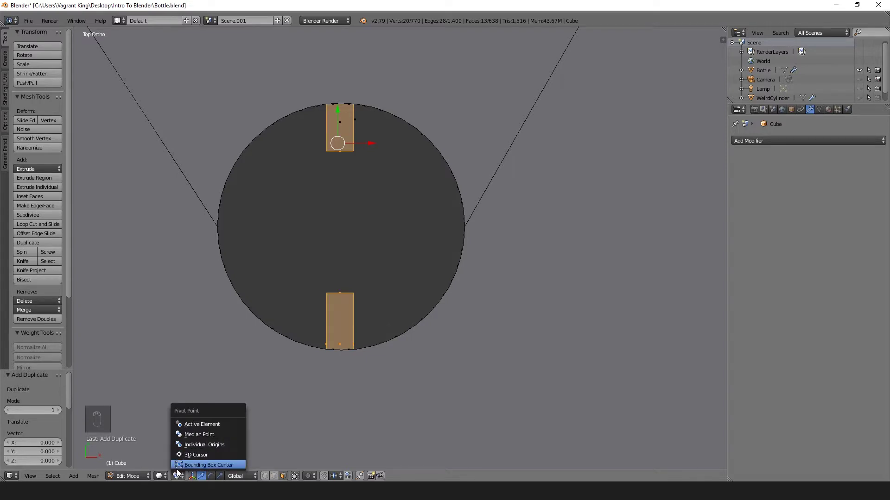
left_click(178, 476)
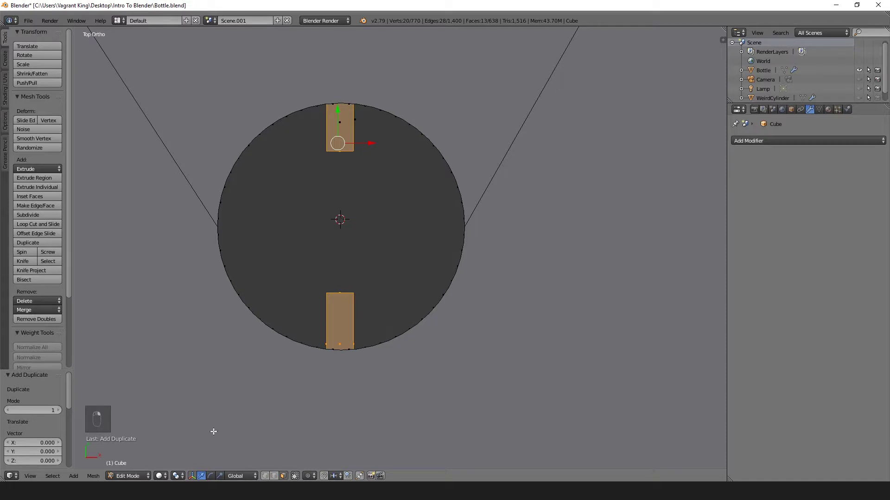
left_click(177, 477)
left_click(190, 455)
key("r")
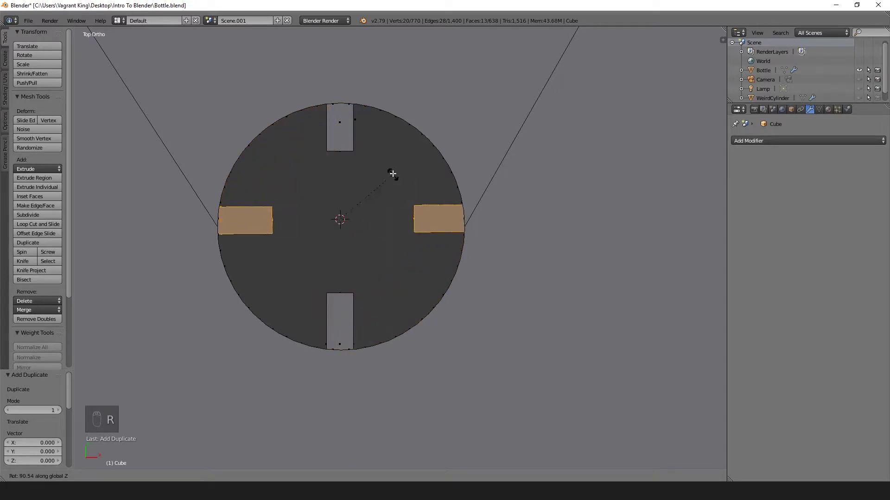
type("90")
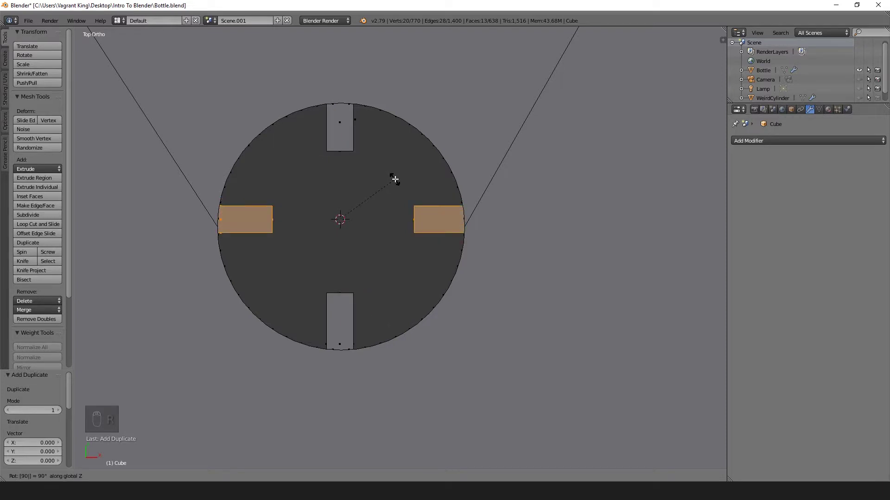
key("Return")
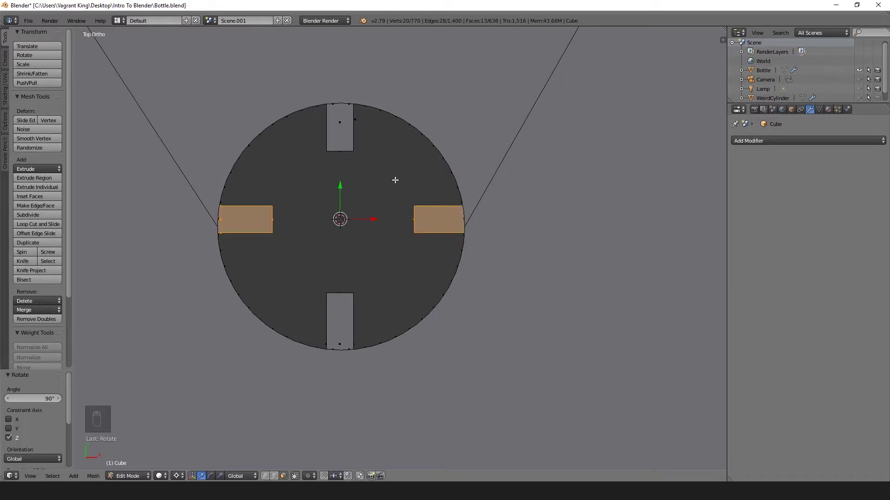
- Duplicate the horizontal pair of bars in place and rotate the copy 45° about Z around the 3D cursor
key("shift+d")
right_click(395, 180)
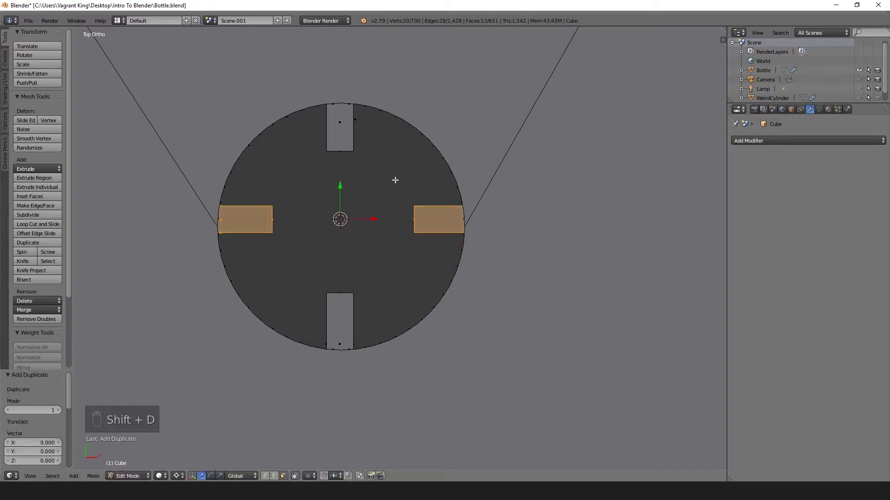
type("r")
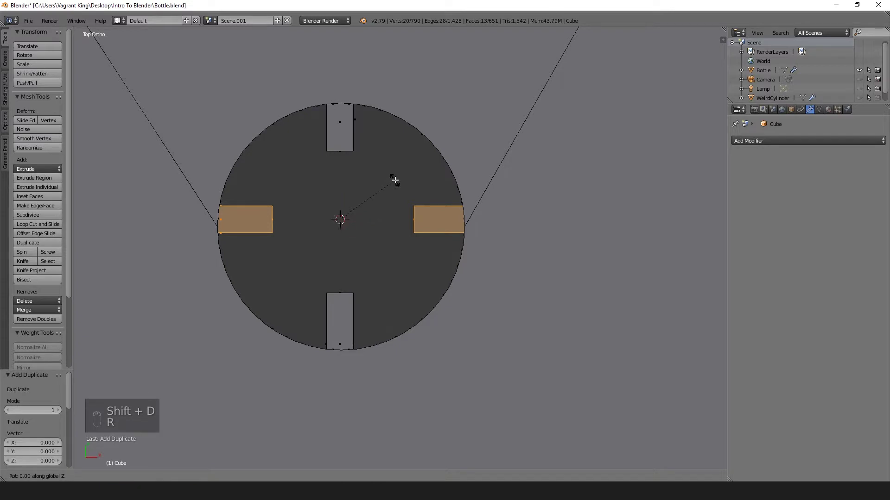
type("45")
key("Return")
key("shift+r")
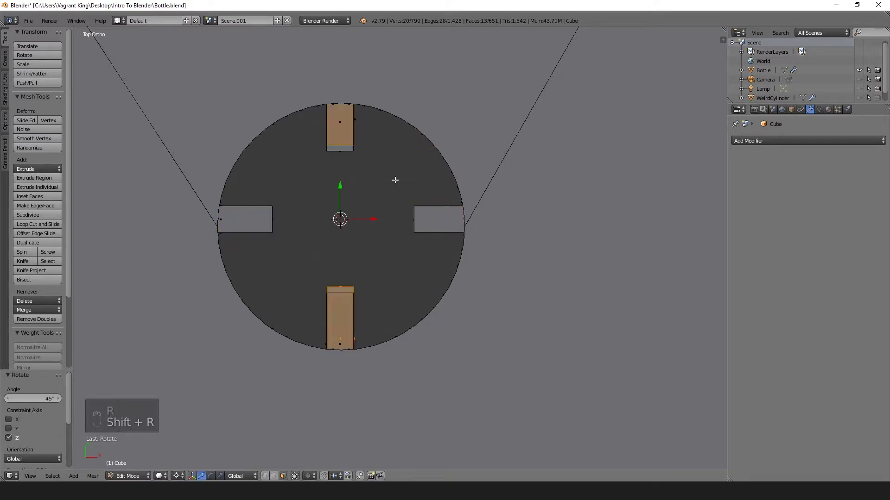
key("ctrl+z")
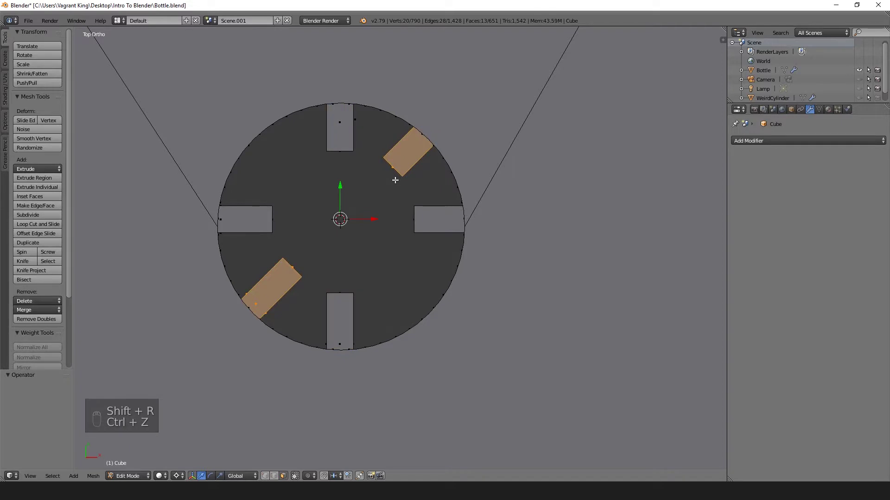
- Duplicate the diagonal pair of bars in place and rotate the copy 90° about Z around the 3D cursor
key("shift+d")
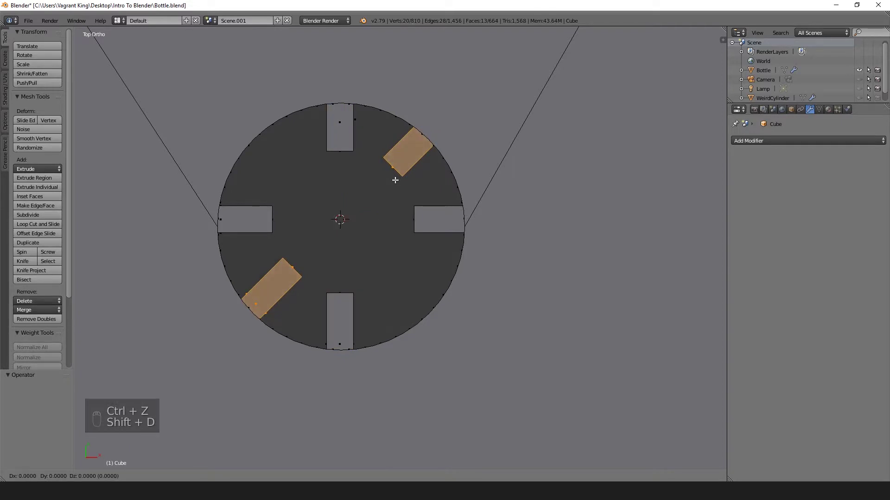
right_click(393, 180)
type("r")
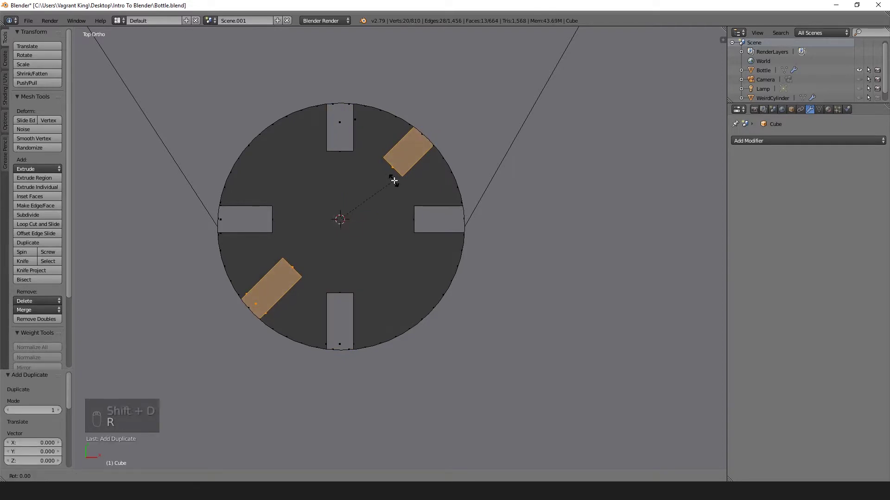
type("90")
key("Return")
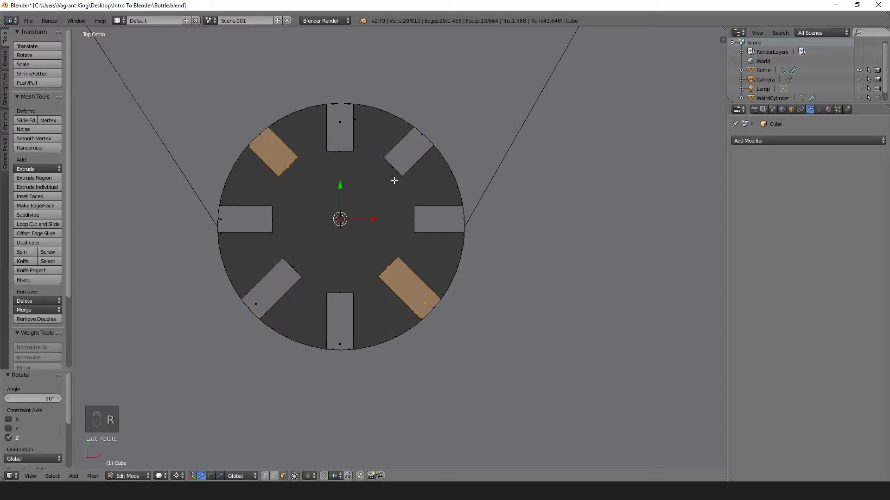
- In wireframe display, select the stray faces floating around the toothed hole and delete them
middle_click_drag(399, 334, 382, 273)
scroll(489, 304, "down", 5)
key("z")
scroll(483, 305, "down", 2)
scroll(483, 304, "up", 2)
right_click(491, 283)
scroll(492, 283, "down", 4)
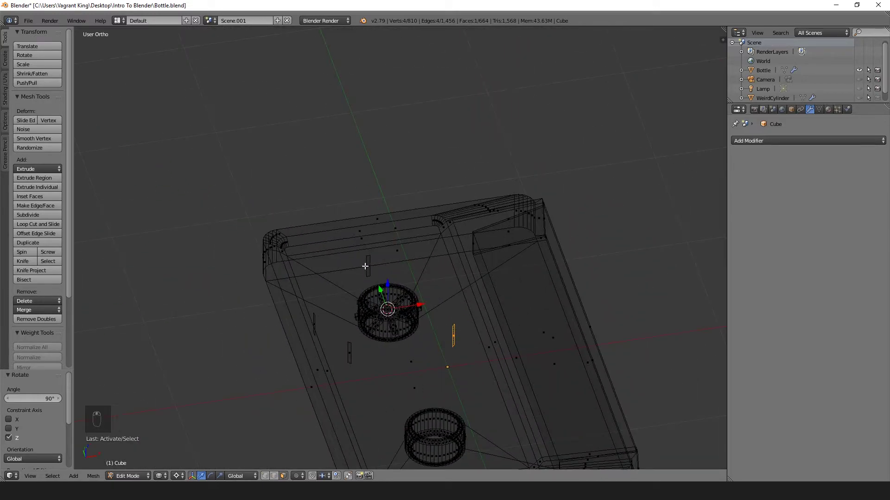
right_click(366, 267)
right_click(349, 353, "shift")
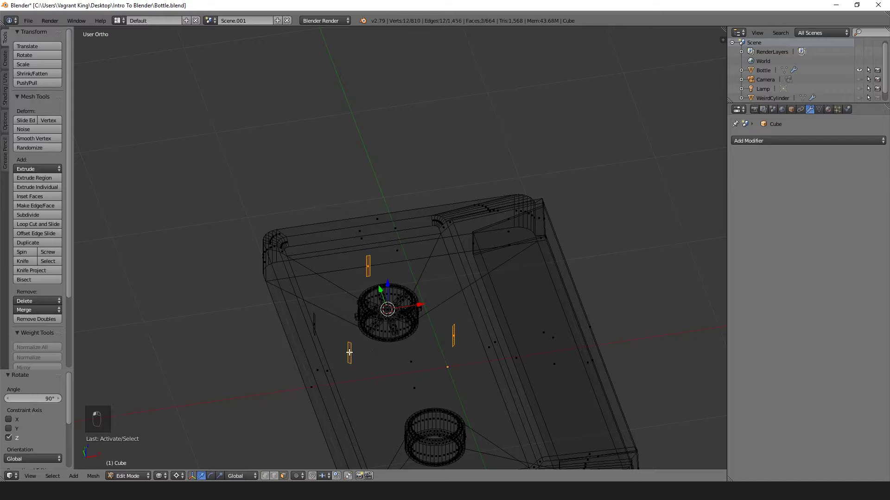
key("x")
left_click(317, 324)
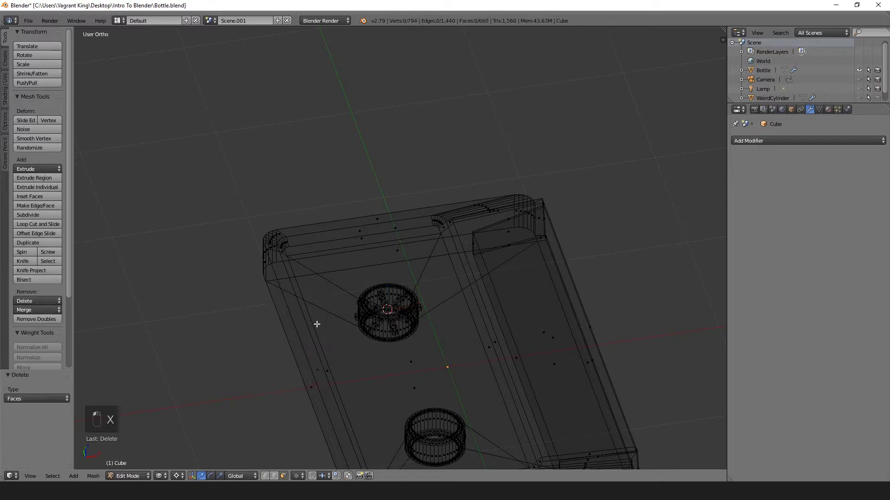
- Examine the ring of eight teeth inside the hole in object mode, in both wireframe and solid display
middle_click_drag(318, 324, 380, 382)
key("Tab")
key("Tab")
scroll(360, 369, "up", 4)
key("Tab")
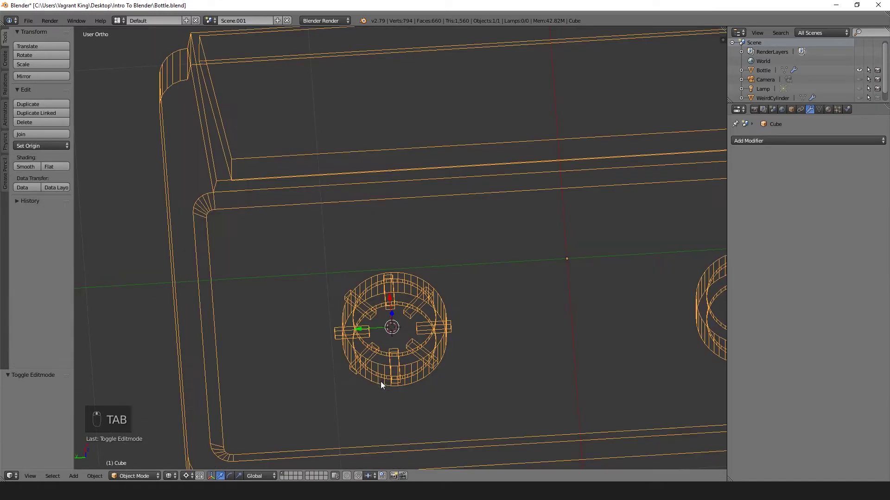
scroll(393, 350, "up", 2)
key("z")
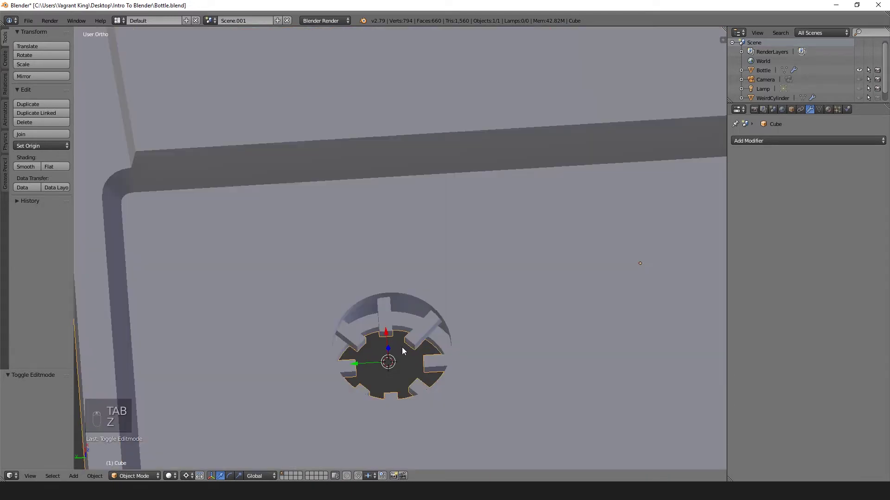
mouse_move(396, 350)
middle_mouse_down()
mouse_move(333, 341)
mouse_move(352, 385)
mouse_move(387, 384)
mouse_move(396, 371)
middle_mouse_up()
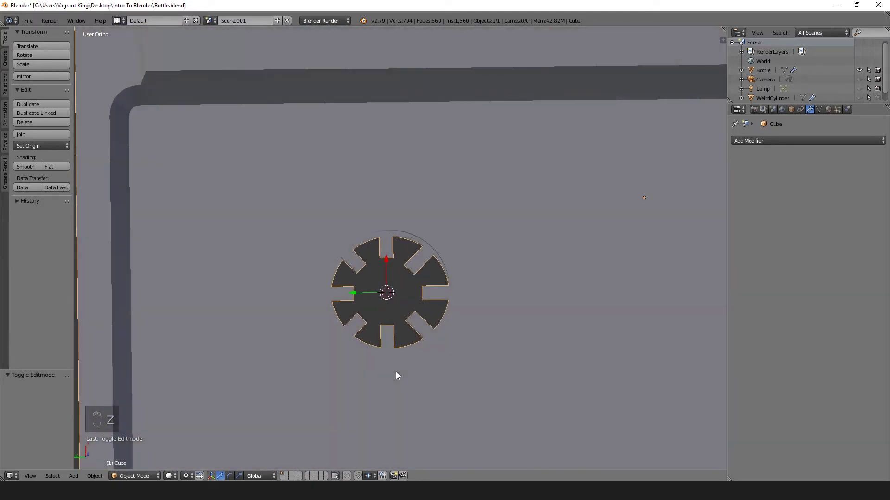
- Select all eight linked teeth around the hole in edit mode and separate them into their own object
key("Tab")
key("Tab")
key("Tab")
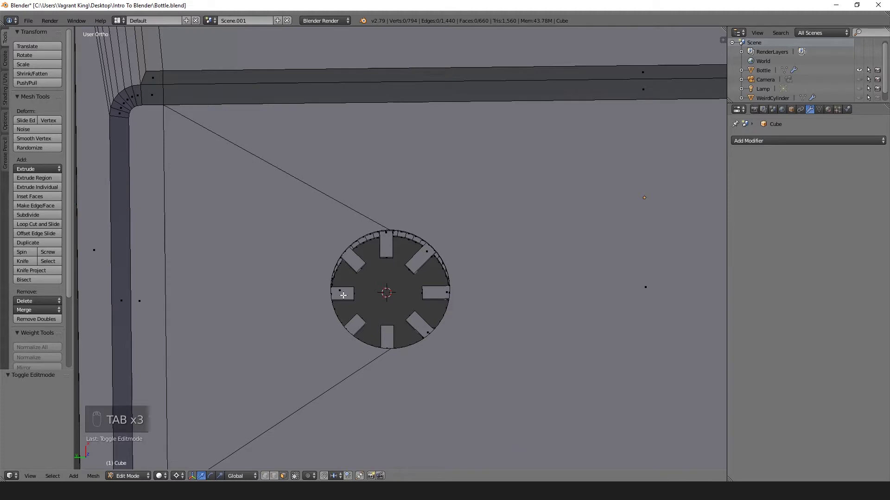
key("l")
key("l")
key("l")
key("l")
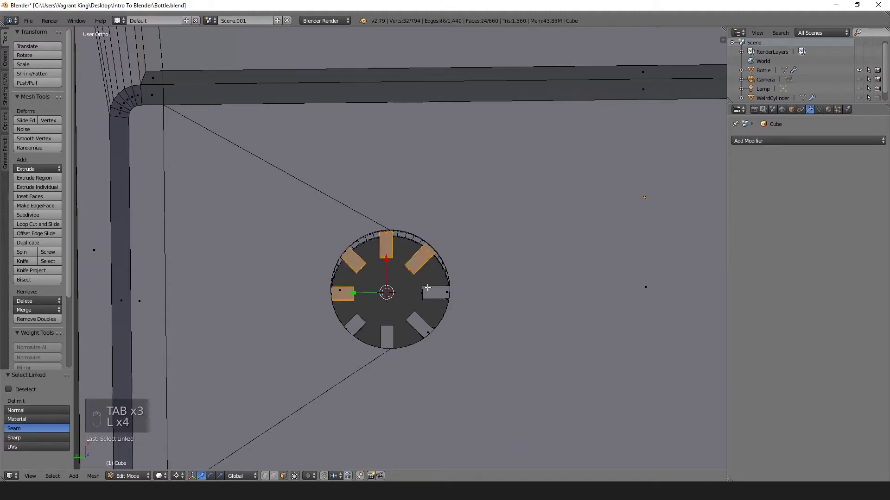
key("l")
key("l")
key("l")
key("l")
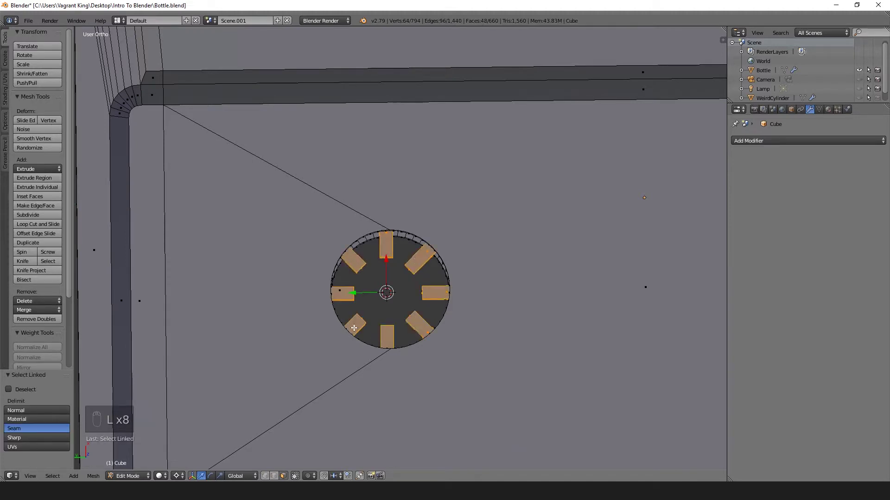
key("p")
left_click(365, 330)
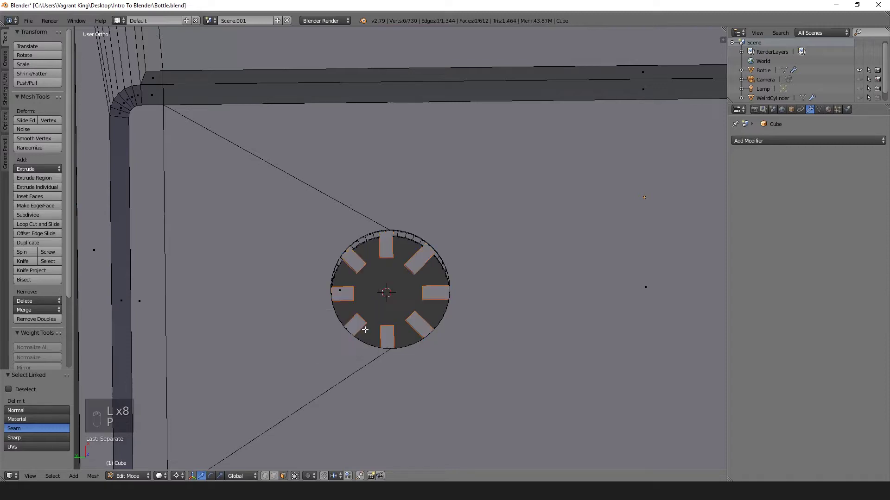
- In the orthographic top view, move the separated teeth object -0.011 along Y to centre it in the hole
key("KP_7")
key("KP_5")
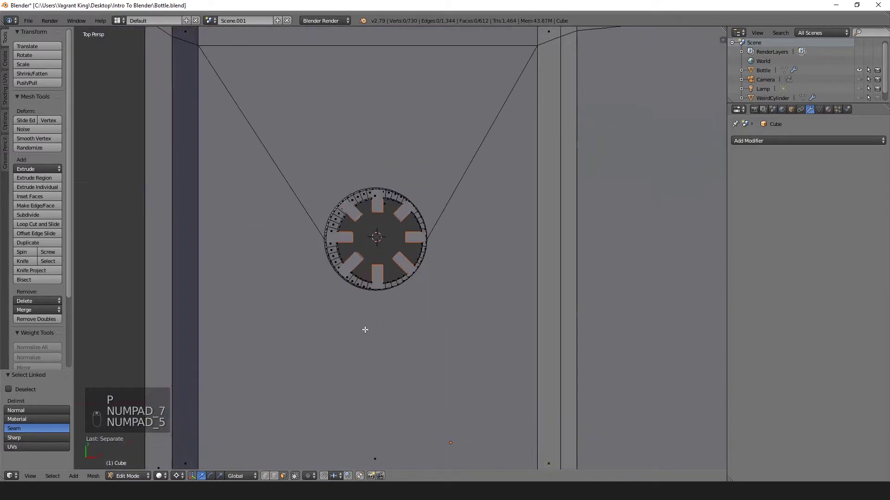
key("KP_5")
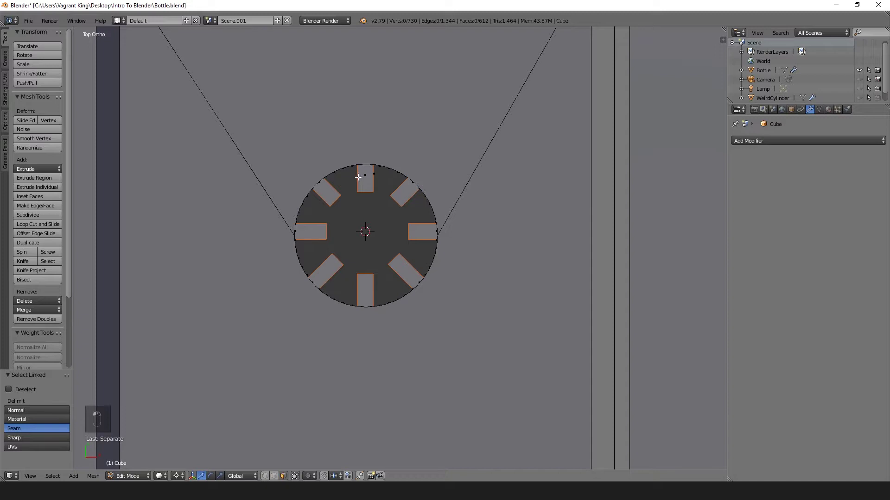
key("a")
key("Tab")
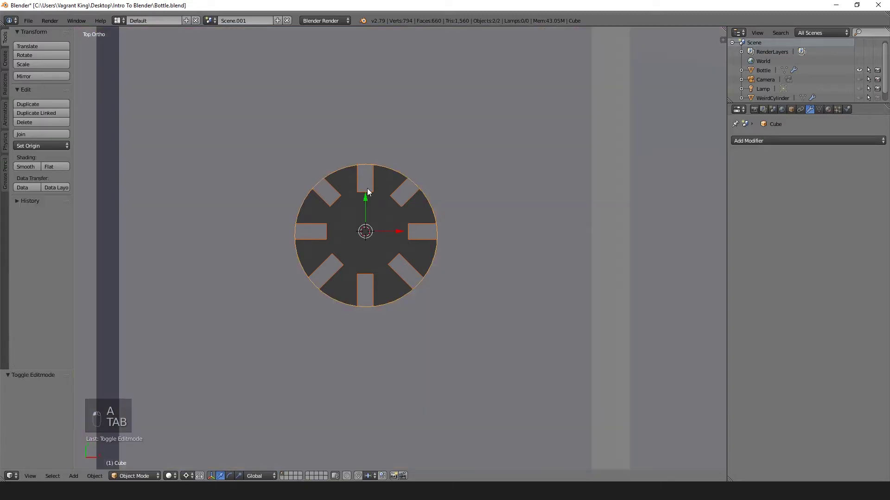
right_click(367, 193)
key("g")
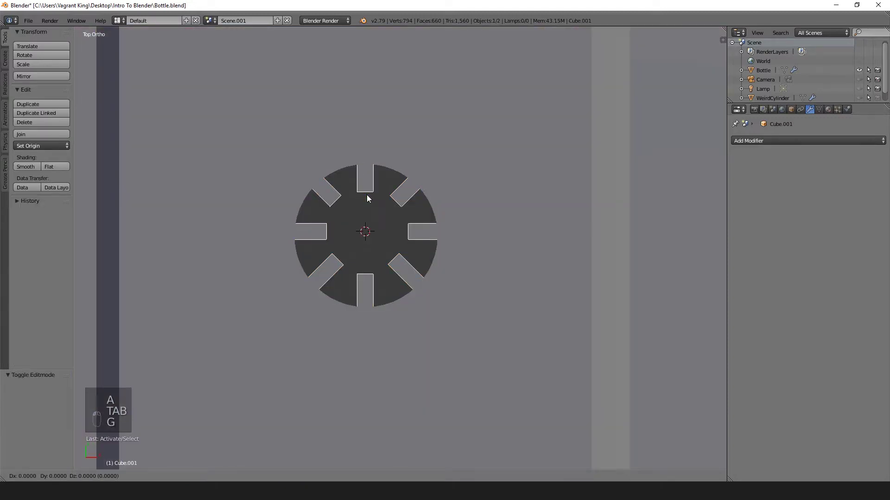
middle_click(366, 199)
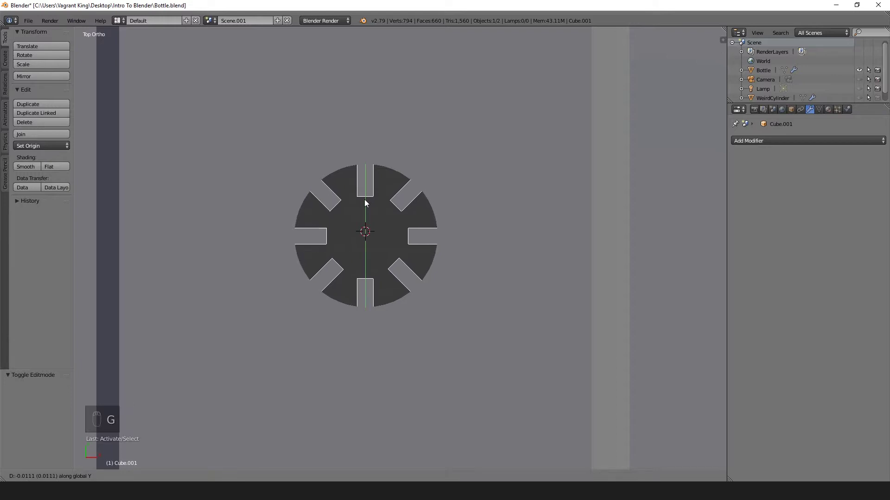
left_click(365, 200)
- Duplicate the ring of teeth and move the copy -1.387 along Y to the second hole
scroll(365, 200, "down", 6)
scroll(319, 270, "up", 4)
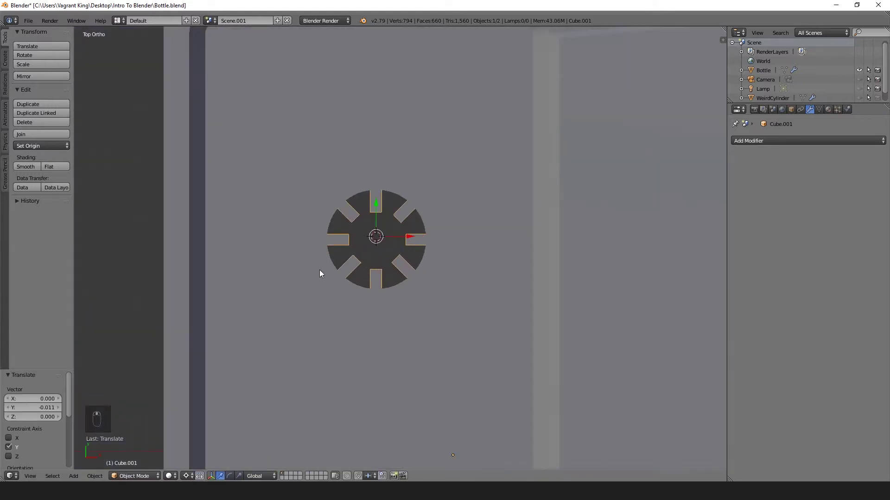
scroll(319, 280, "down", 2)
middle_click_drag(276, 251, 533, 286)
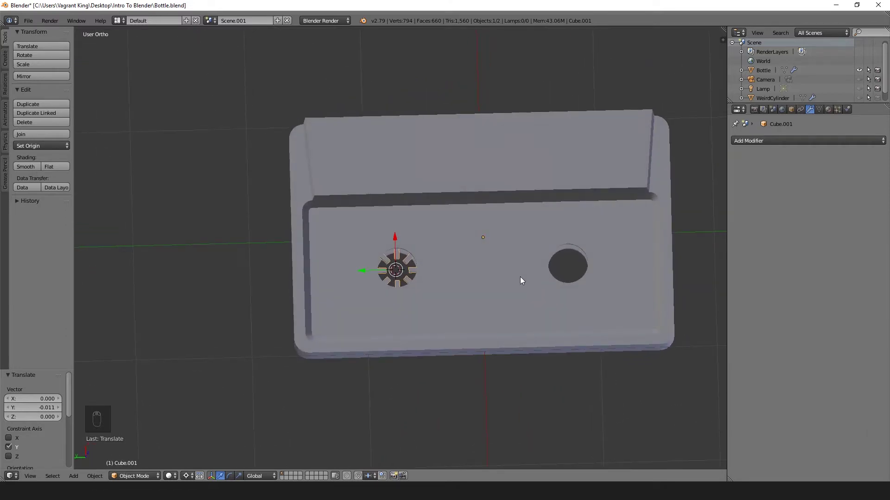
key("shift+d")
right_click(522, 277)
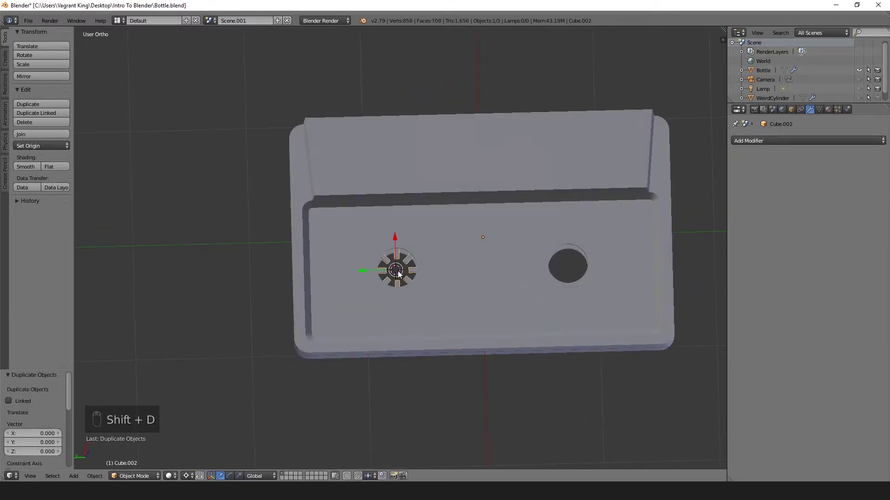
left_click_drag(363, 271, 525, 269)
- In the top view, shift the copied ring of teeth a further -0.080 along Y to centre it in the second hole
key("KP_7")
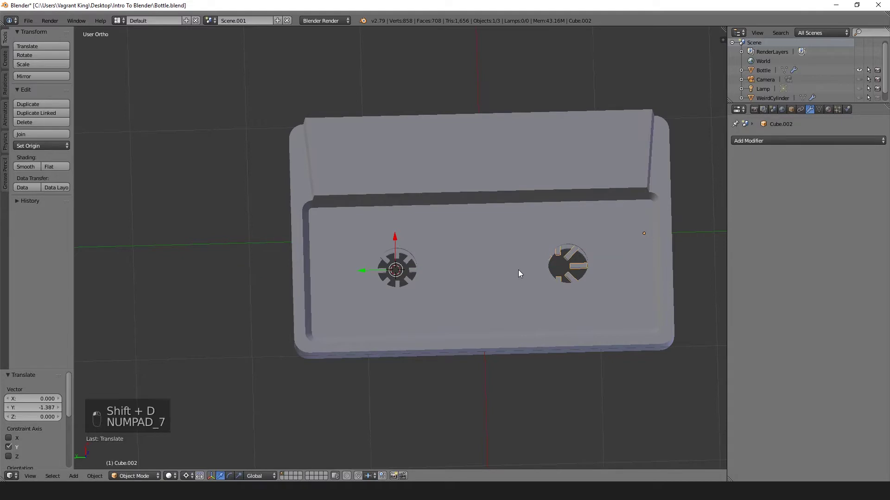
middle_click_drag(364, 334, 358, 200, "shift")
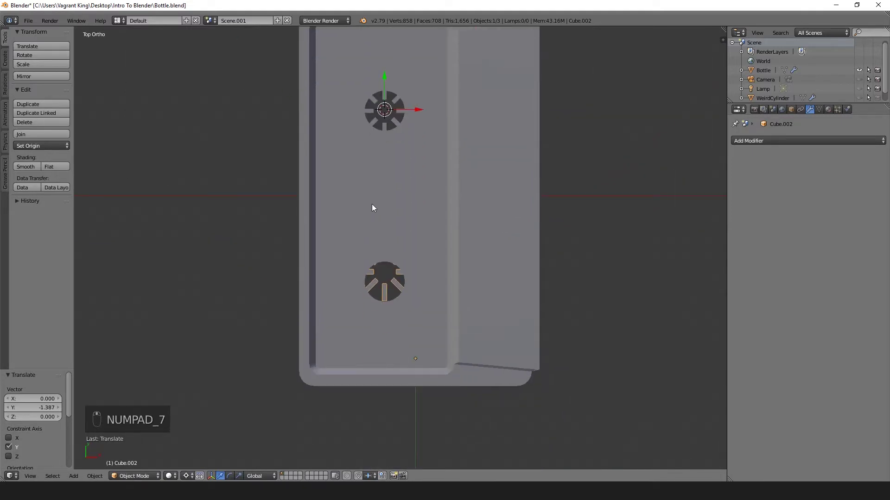
key("g")
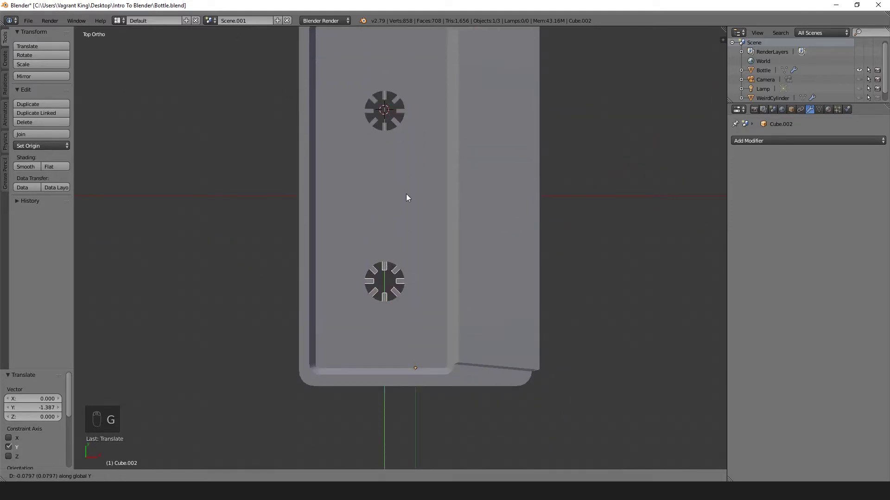
left_click(406, 194)
- Select only the tray body and add a Boolean modifier to it
middle_click_drag(369, 212, 393, 214)
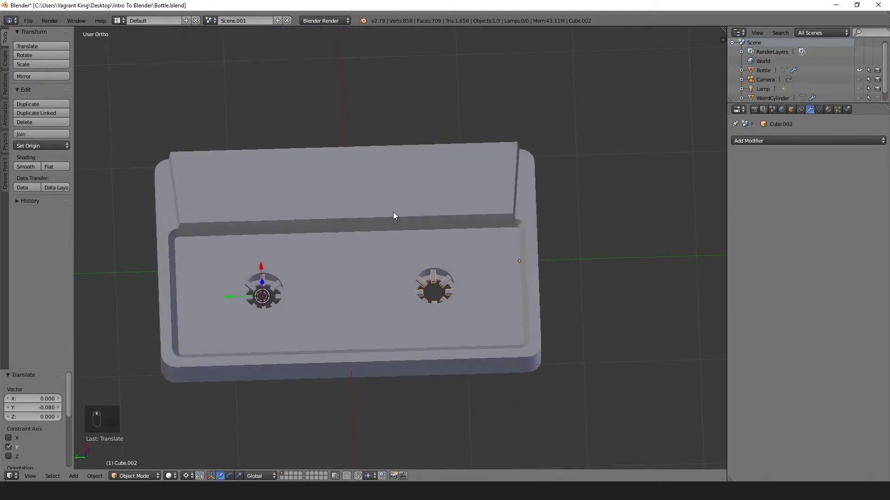
key("a")
scroll(387, 220, "down", 4)
mouse_move(366, 241)
middle_mouse_down()
mouse_move(363, 299)
mouse_move(375, 235)
middle_mouse_up()
right_click(363, 281)
scroll(379, 250, "up", 5)
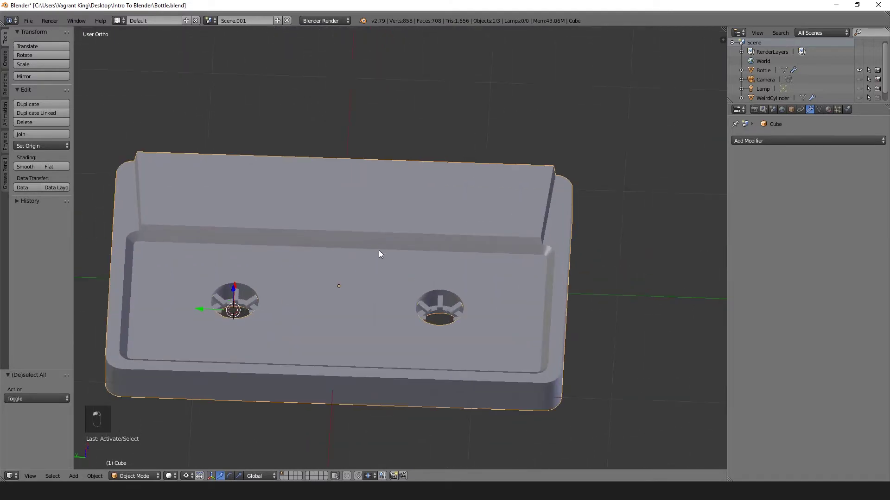
middle_click_drag(452, 310, 433, 334)
scroll(333, 316, "up", 4)
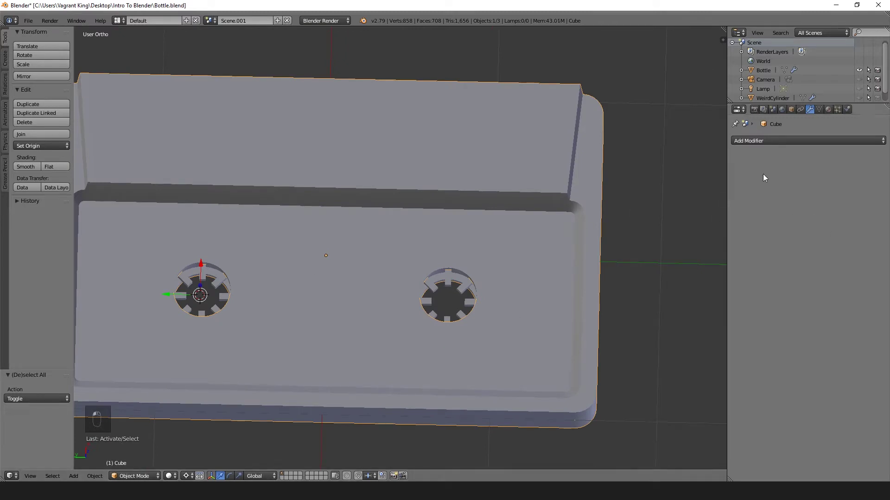
left_click(799, 140)
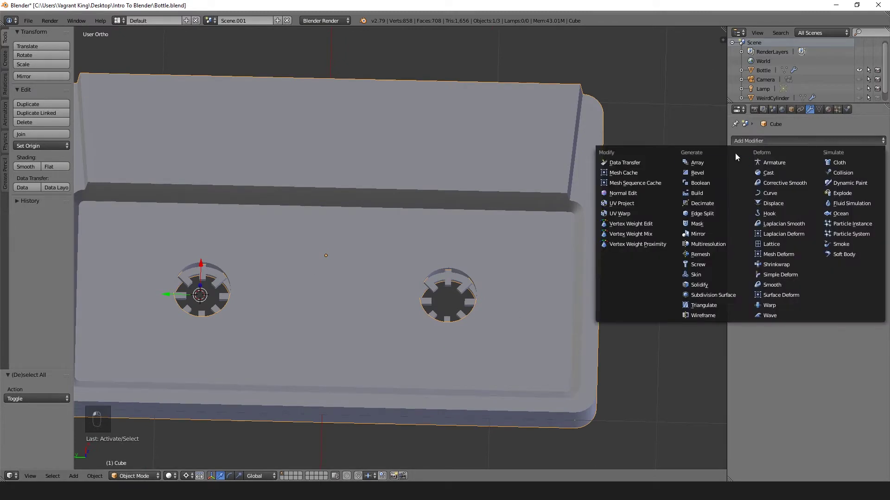
left_click(702, 184)
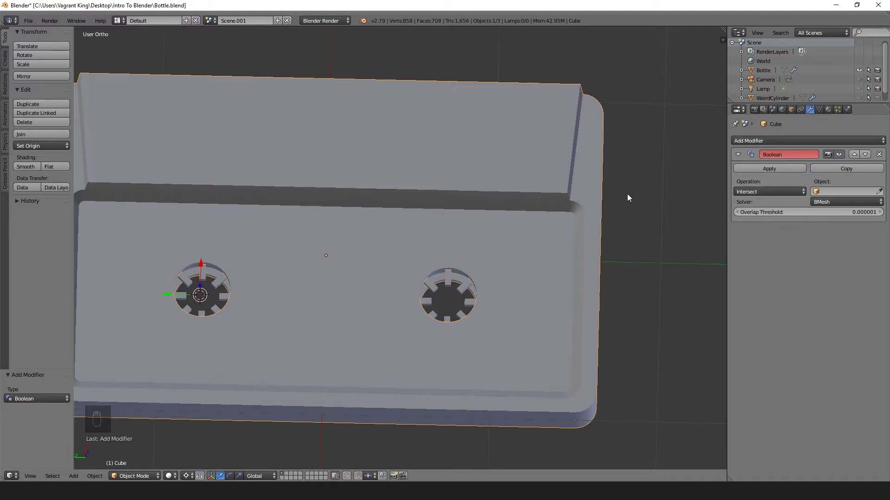
- Join the two rings of teeth into a single object
right_click(450, 280)
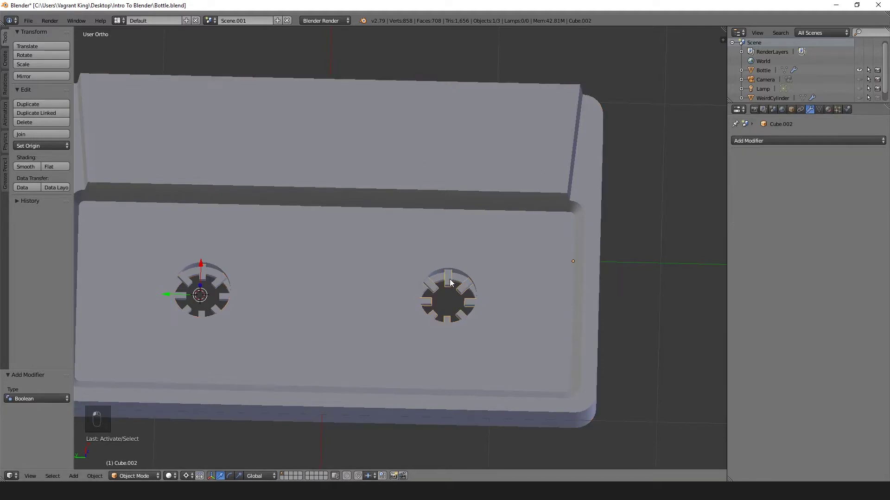
right_click(217, 284, "shift")
key("ctrl+j")
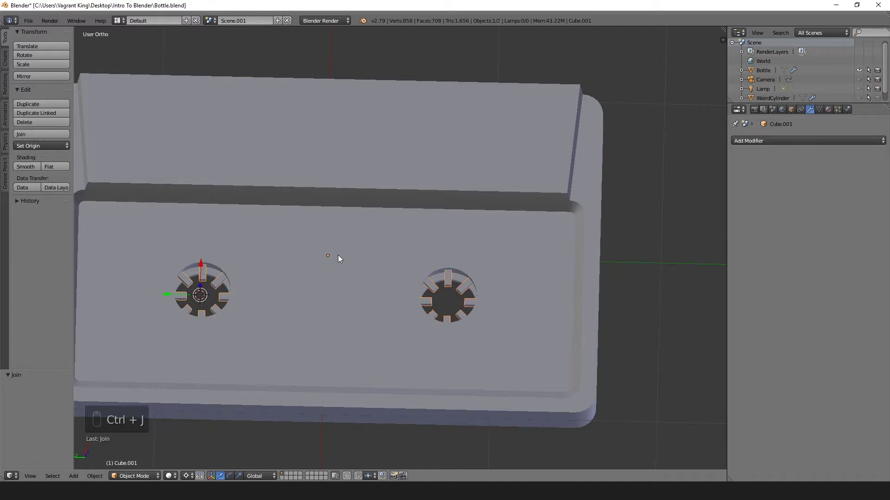
- Set the tray body's Boolean to Union with the joined teeth object Cube.001 and apply the modifier
right_click(397, 222)
right_click(448, 285)
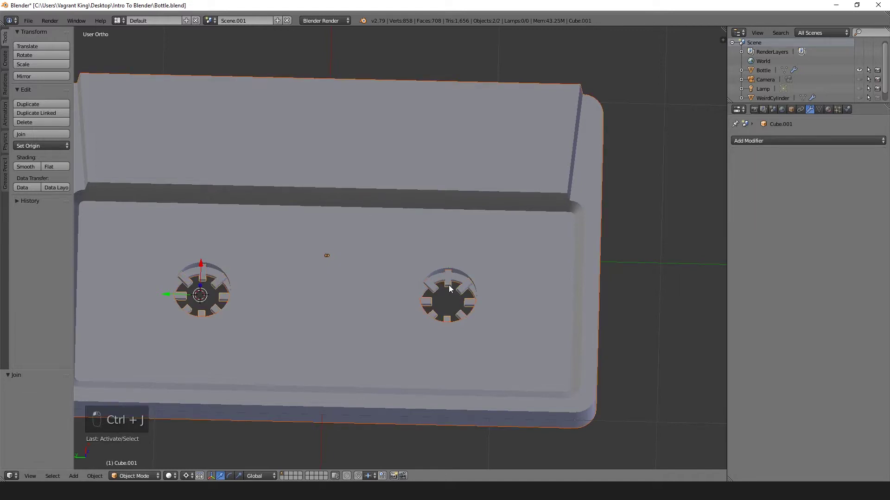
right_click(440, 195)
left_click(847, 192)
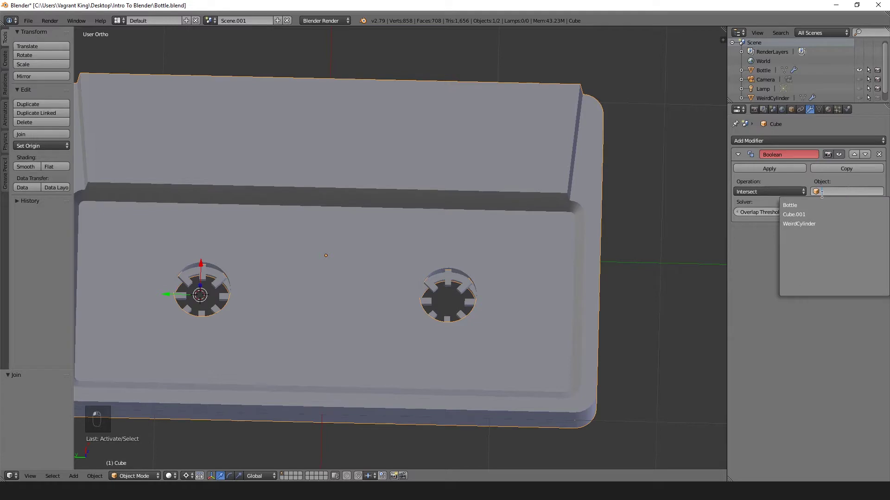
left_click(796, 215)
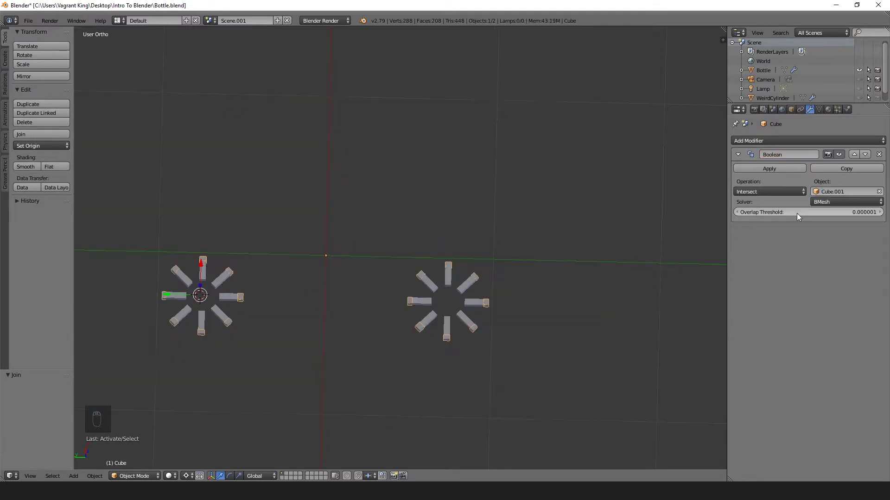
left_click(753, 191)
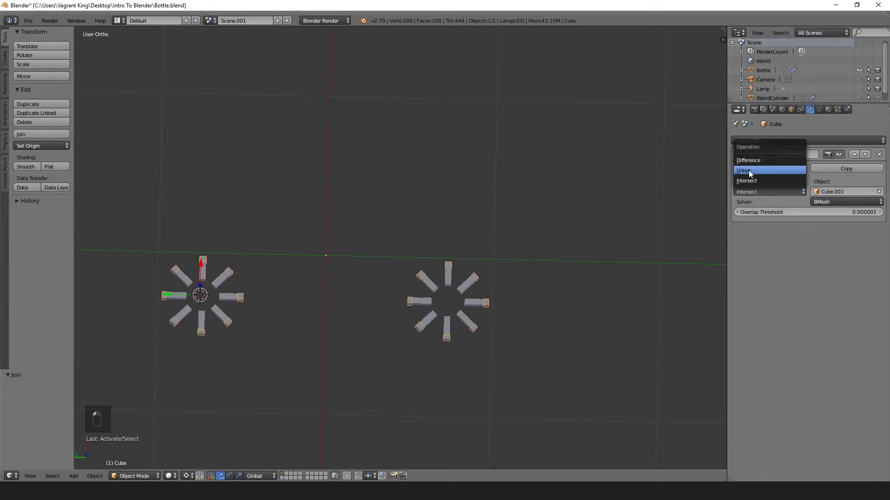
left_click(748, 171)
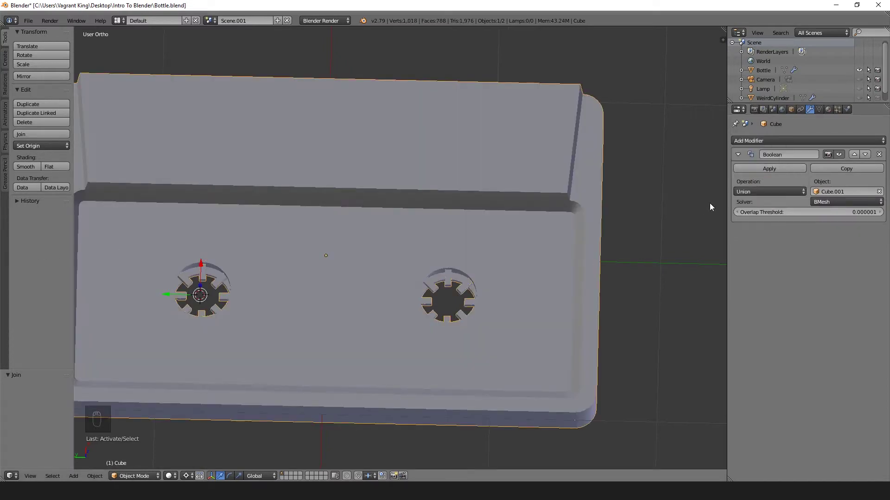
left_click(769, 169)
- Inspect the merged teeth geometry around both holes in wireframe and in Edit Mode
scroll(459, 315, "up", 2)
key("Tab")
middle_click_drag(445, 305, 456, 285)
key("z")
middle_click_drag(448, 347, 444, 366)
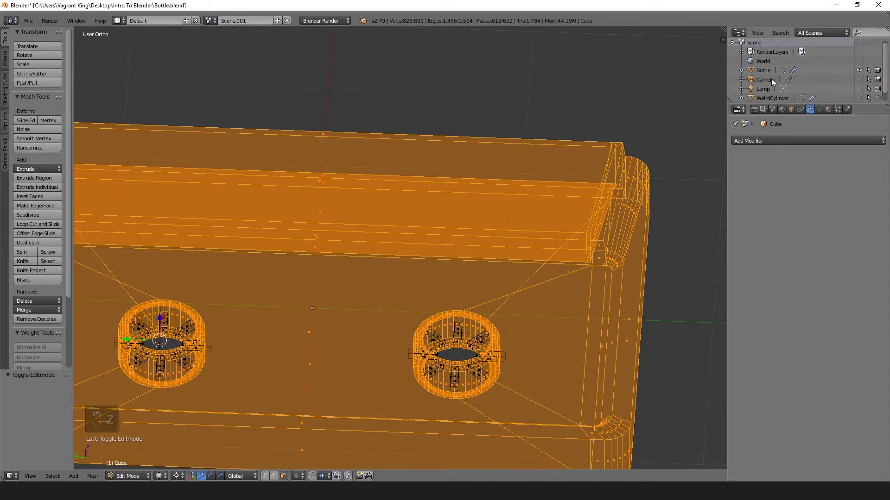
scroll(771, 79, "down", 1)
key("Tab")
scroll(504, 211, "up", 2)
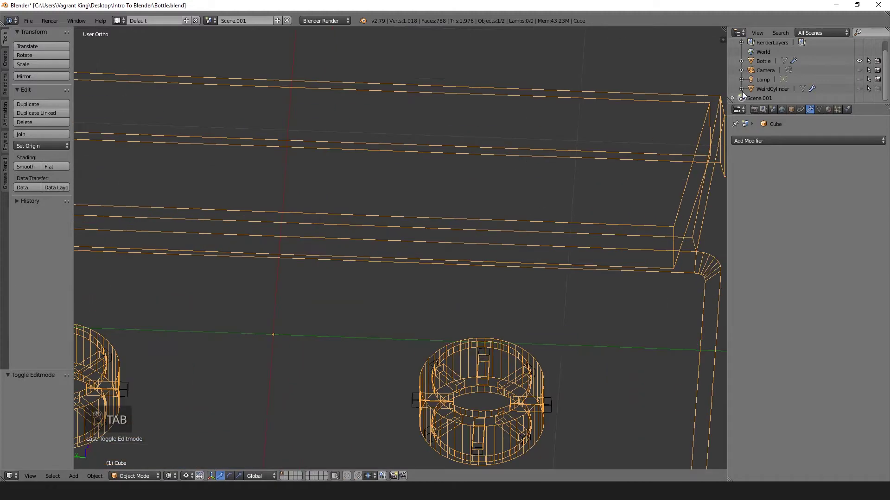
scroll(743, 95, "up", 1)
scroll(537, 290, "down", 3)
- Move the leftover teeth object 1.792 up along Z, clear of the tray body
right_click(409, 335)
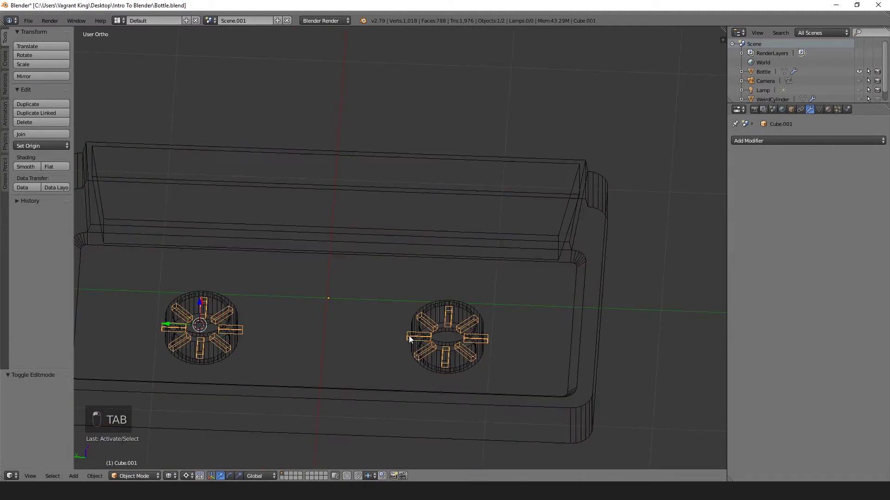
key("g")
key("z")
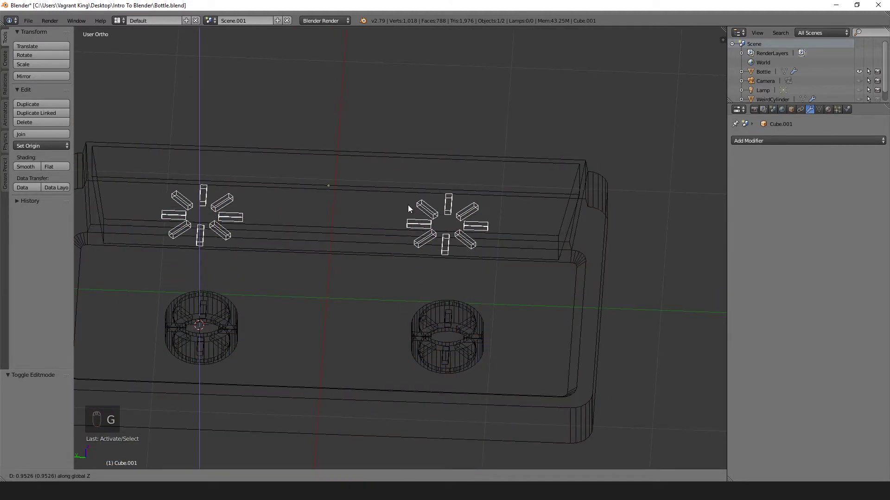
left_click(420, 194)
- Examine the tray body's mesh in Edit Mode, in solid and wireframe shading, checking the teeth inside the holes
right_click(453, 304)
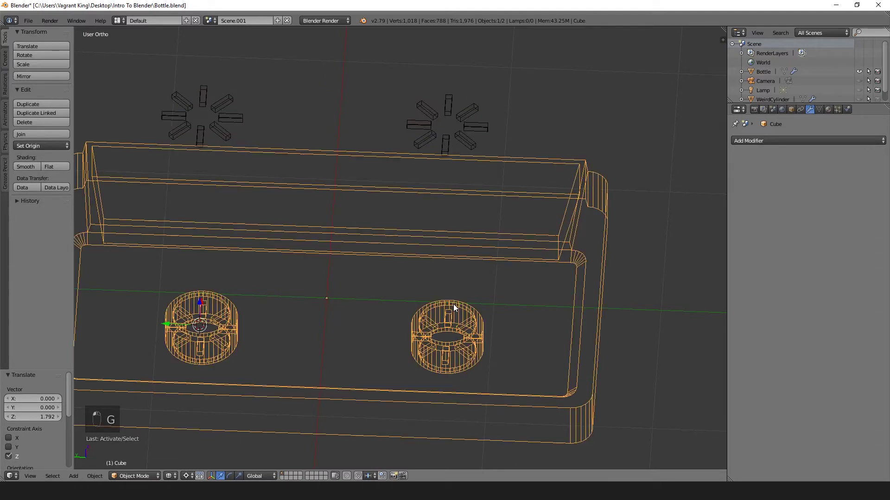
key("Tab")
scroll(454, 306, "up", 4)
key("a")
key("a")
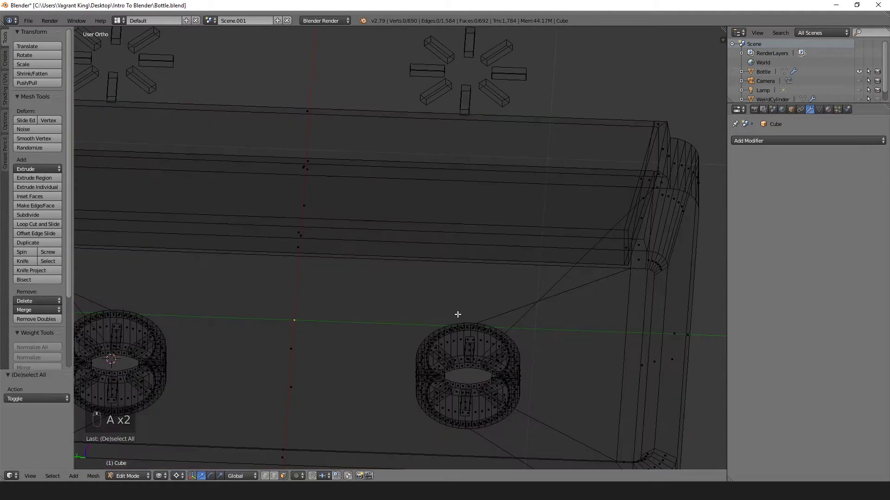
key("z")
mouse_move(462, 323)
middle_mouse_down()
mouse_move(375, 449)
mouse_move(398, 366)
middle_mouse_up()
key("z")
mouse_move(398, 366)
middle_mouse_down("shift")
mouse_move(502, 224)
mouse_move(417, 315)
mouse_move(423, 304)
mouse_move(334, 315)
mouse_move(360, 331)
mouse_move(388, 314)
mouse_move(366, 307)
mouse_move(406, 229)
mouse_move(386, 73)
middle_mouse_up("shift")
scroll(485, 246, "up", 7)
scroll(371, 329, "up", 3)
scroll(371, 328, "down", 8)
key("Tab")
key("z")
scroll(389, 315, "up", 4)
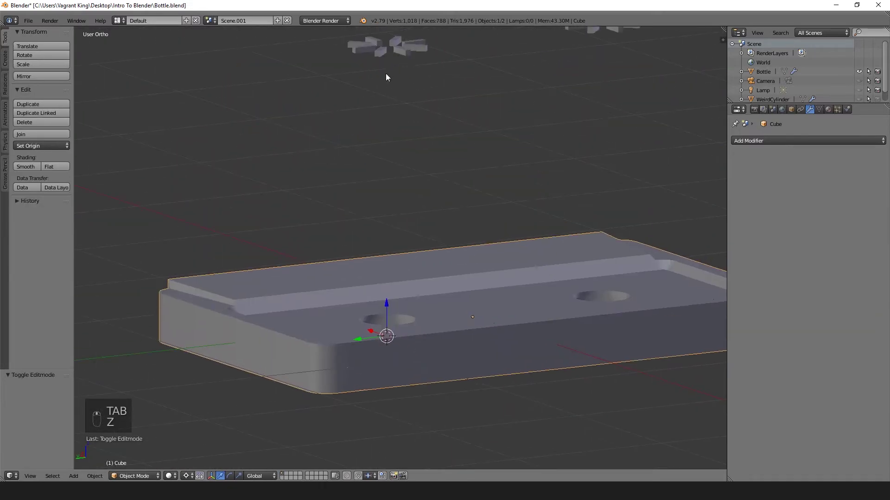
- Delete the leftover teeth object above the tray and view the finished tray in perspective
right_click(388, 50)
key("Delete")
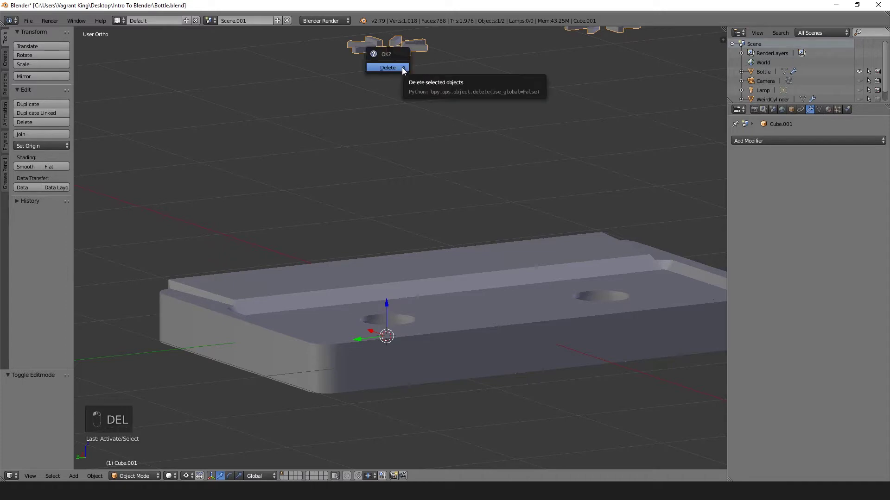
left_click(402, 68)
scroll(403, 73, "down", 5)
middle_click_drag(435, 131, 407, 229)
scroll(409, 178, "up", 4)
key("KP_5")
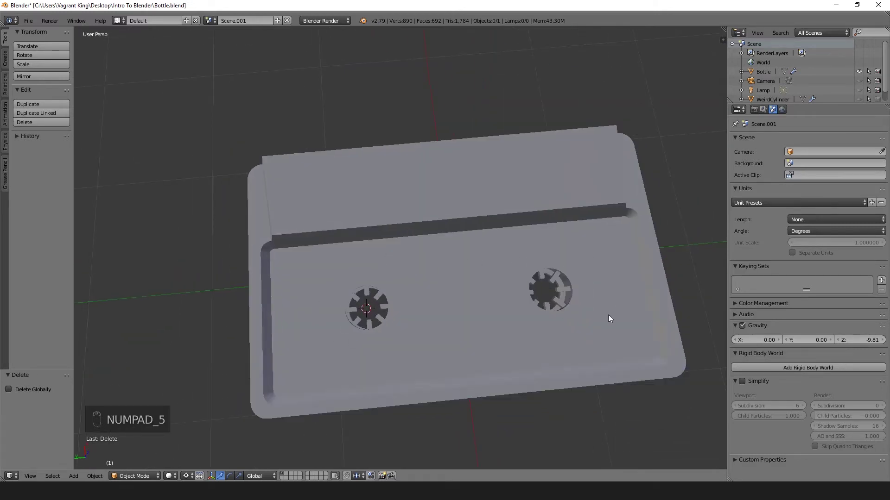
- Reset the 3D cursor to the scene centre and add a cylinder with 8 vertices there
scroll(452, 336, "down", 2)
key("shift+c")
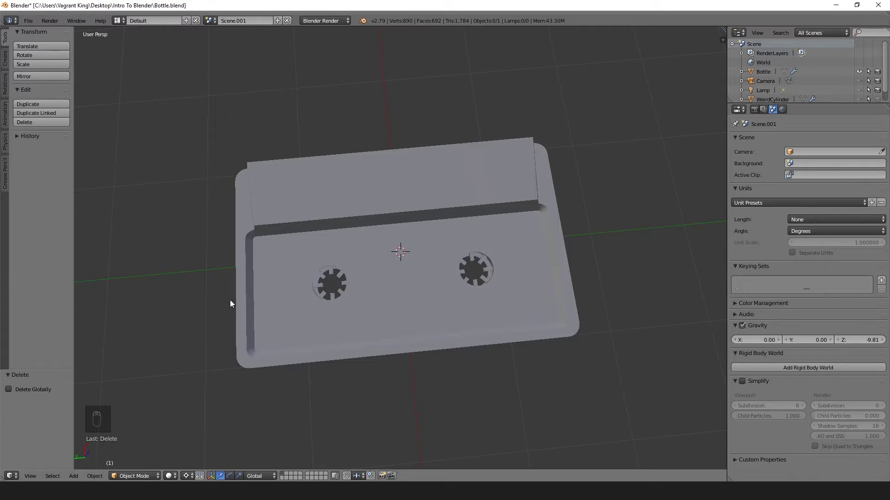
key("shift+a")
mouse_move(432, 262)
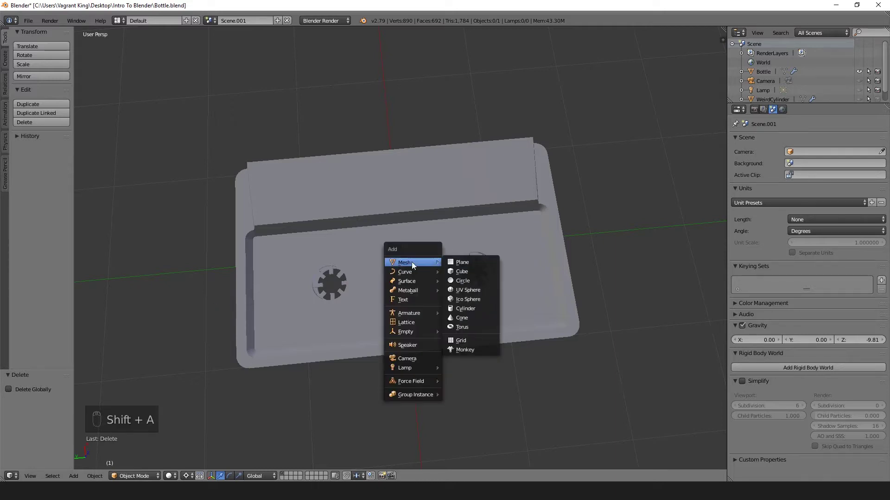
left_click(458, 309)
middle_click_drag(439, 304, 482, 250)
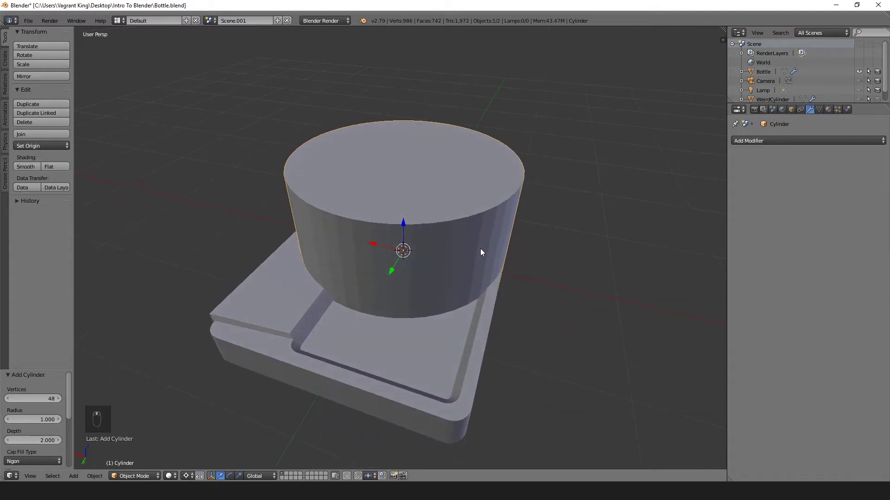
left_click(51, 398)
type("8")
key("Return")
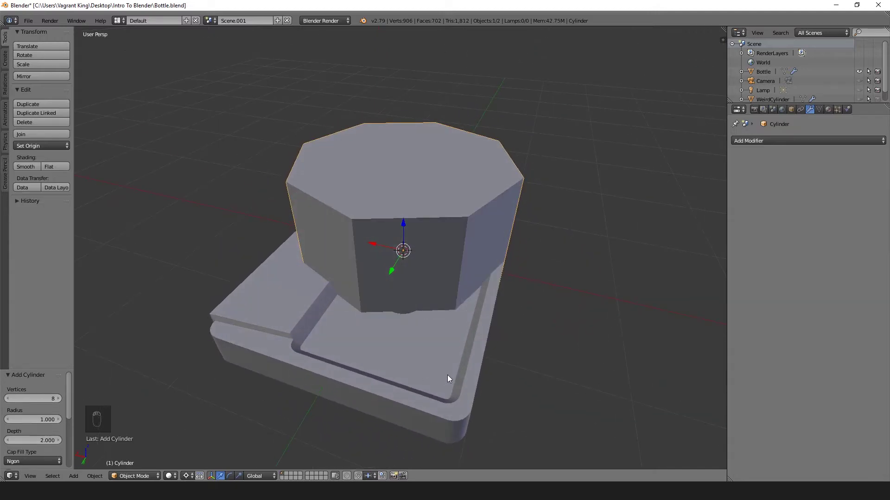
- Scale the octagonal cylinder by 0.693 and move it -0.266 along X, in line with the two holes
key("s")
left_click(390, 356)
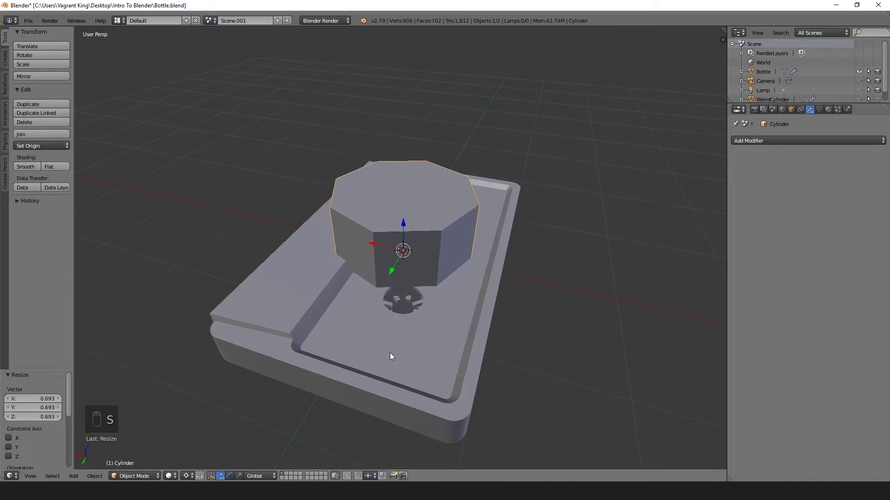
key("KP_7")
key("KP_5")
key("z")
scroll(422, 304, "up", 2)
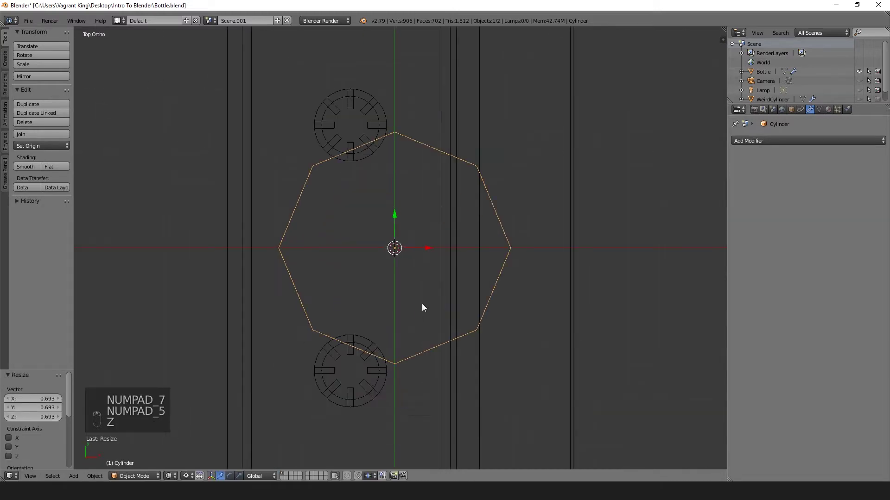
left_click_drag(427, 249, 382, 243)
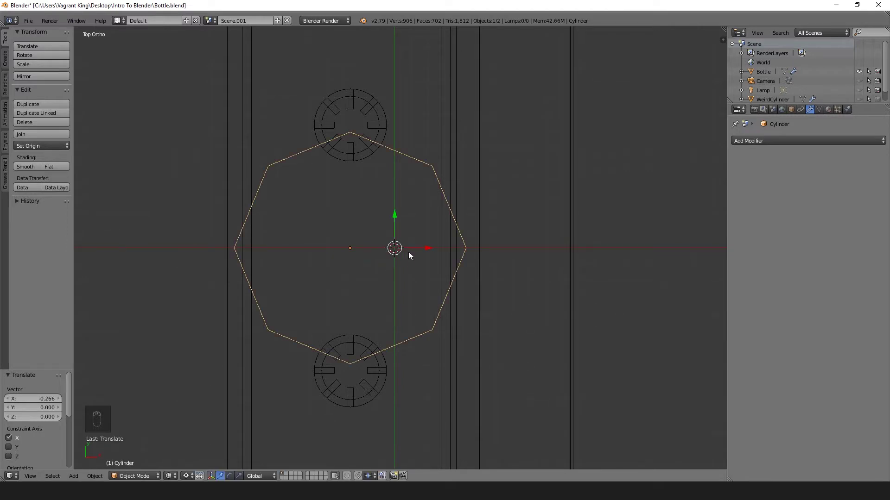
scroll(408, 252, "down", 5)
scroll(408, 247, "up", 4)
key("s")
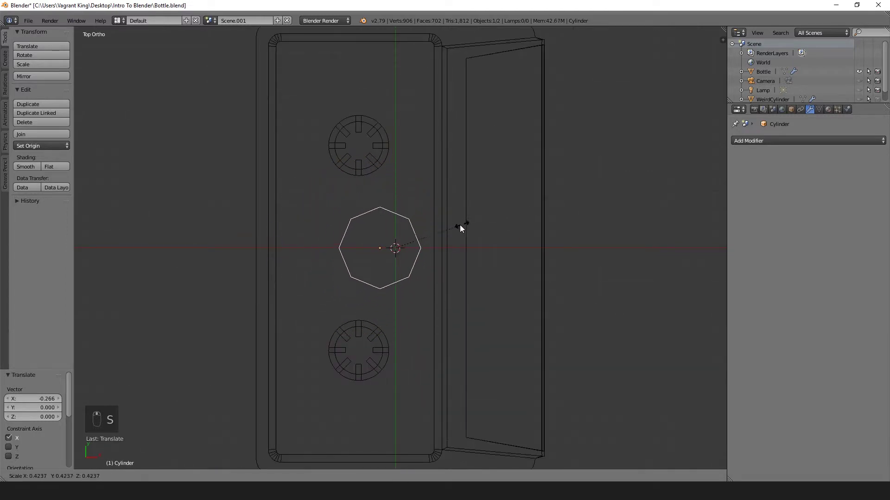
left_click(459, 225)
key("ctrl+z")
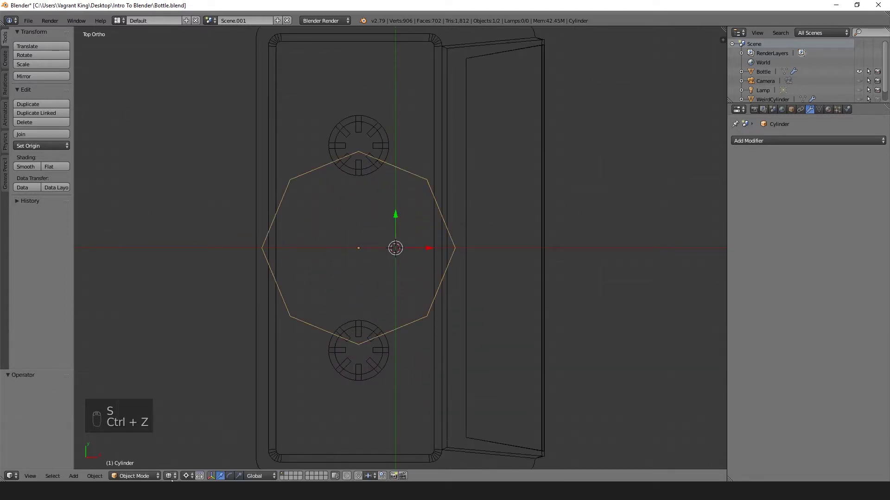
- Change the pivot from the 3D cursor to the cylinder's own centre and scale it by 0.591, 0.776 and about 1.03
left_click(186, 476)
left_click(194, 427)
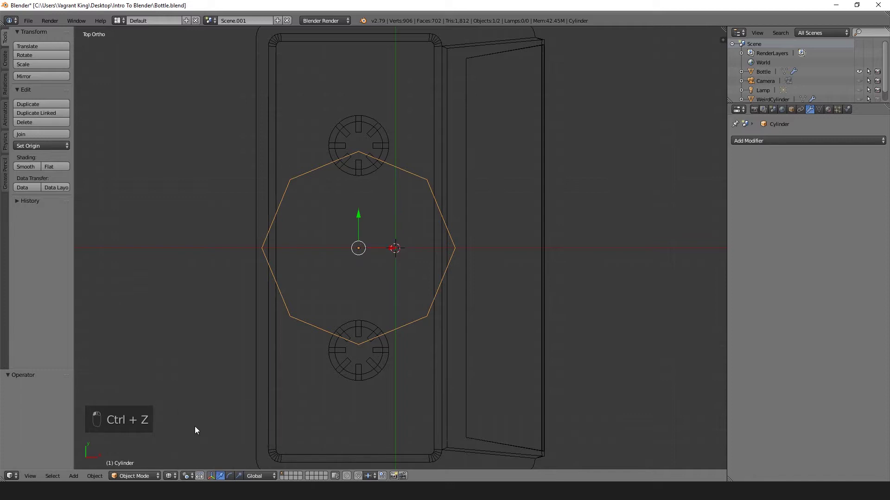
key("s")
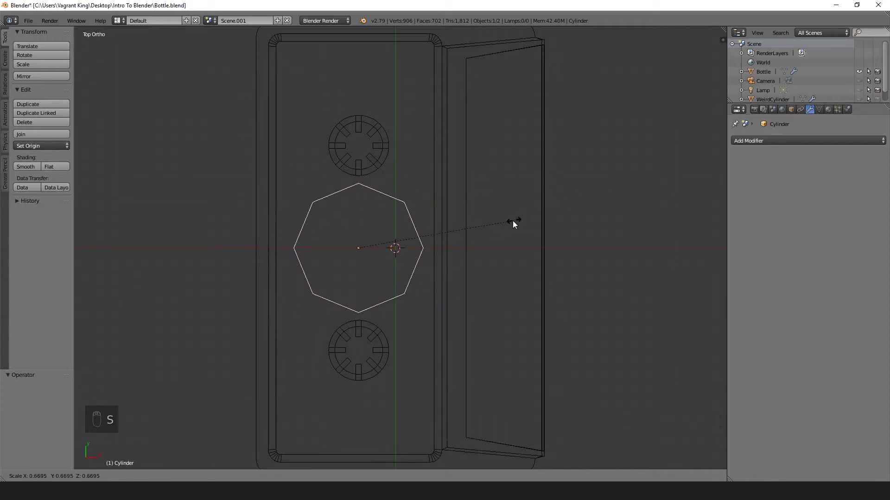
left_click(497, 229)
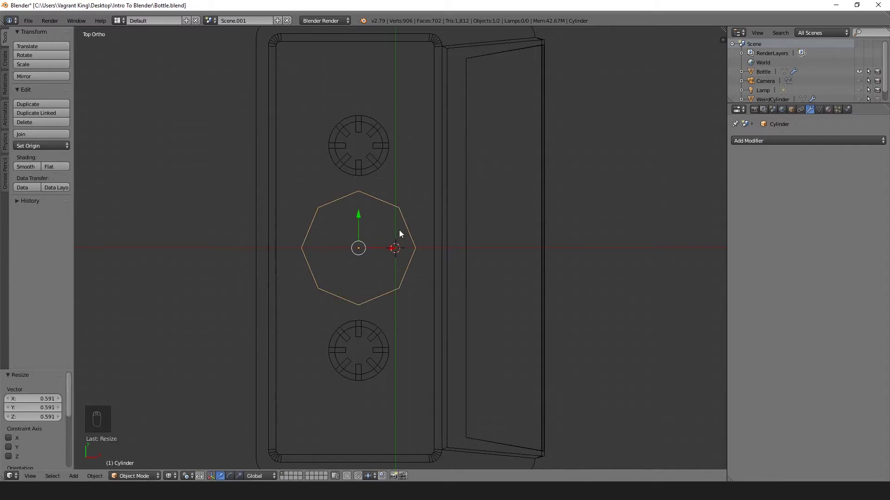
key("s")
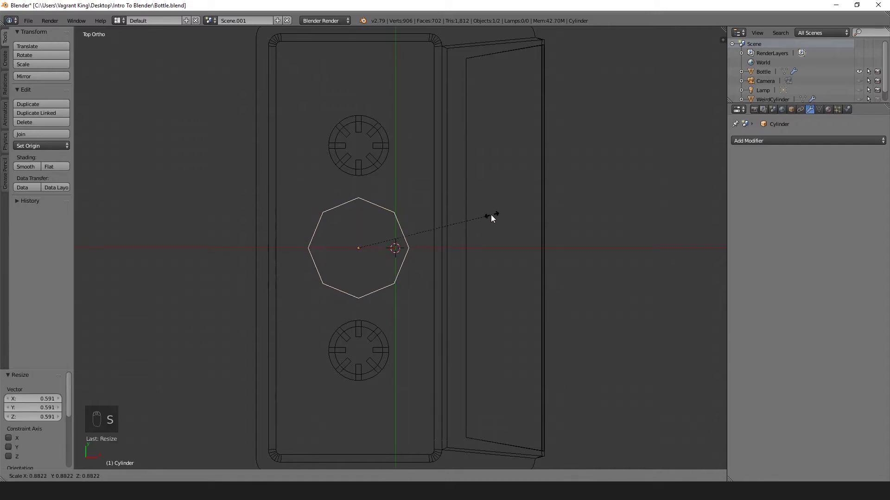
left_click(471, 221)
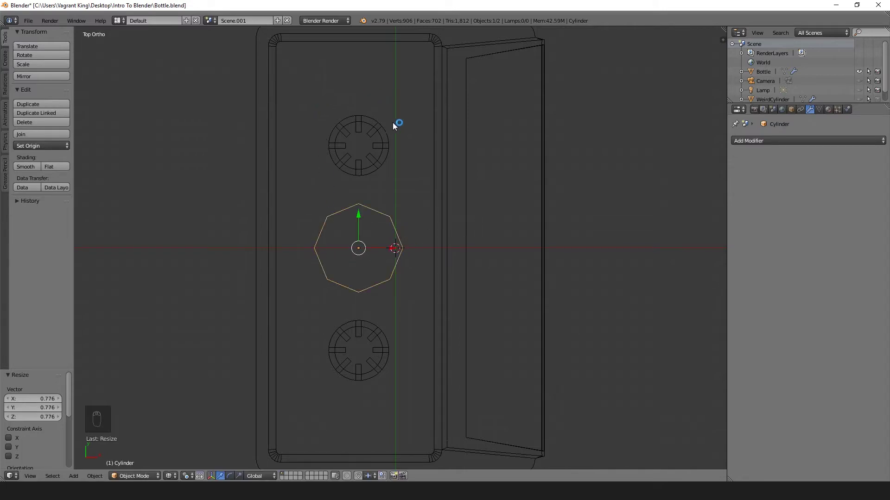
key("s")
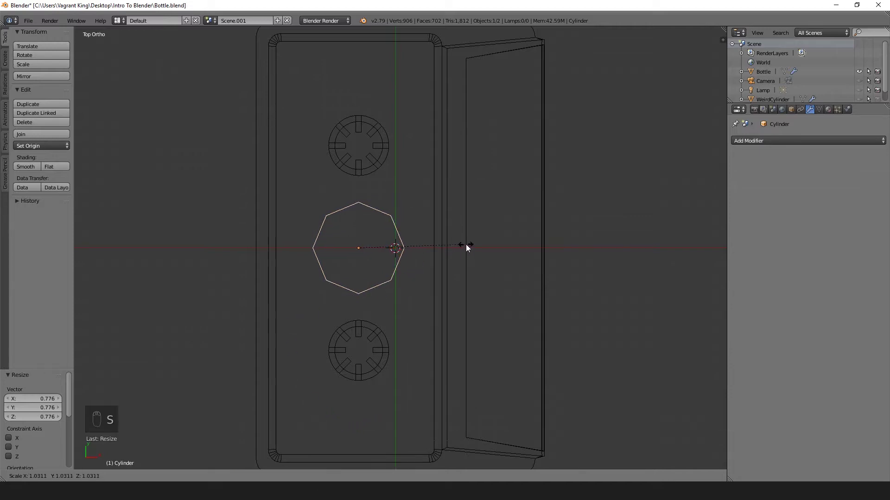
left_click(466, 244)
- Delete the top and bottom faces of the octagonal cylinder, leaving an open ring of side walls
middle_click_drag(375, 318, 435, 221)
key("KP_5")
key("z")
scroll(423, 279, "up", 2)
key("Tab")
key("ctrl+Tab")
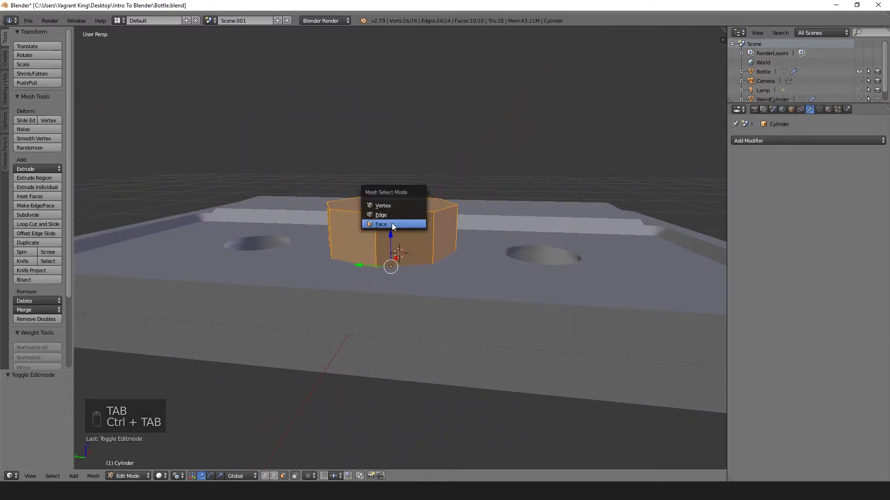
left_click(392, 225)
right_click(400, 206)
middle_click_drag(402, 250, 501, 111)
right_click(378, 272, "shift")
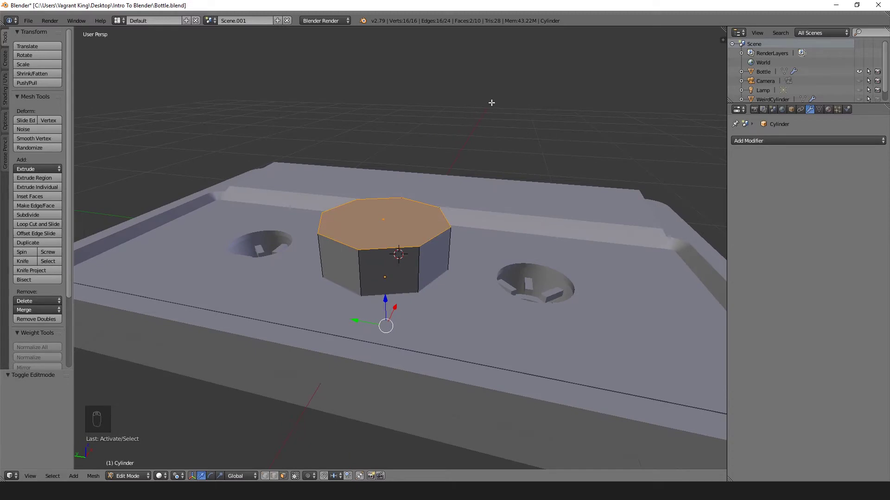
key("x")
left_click(477, 115)
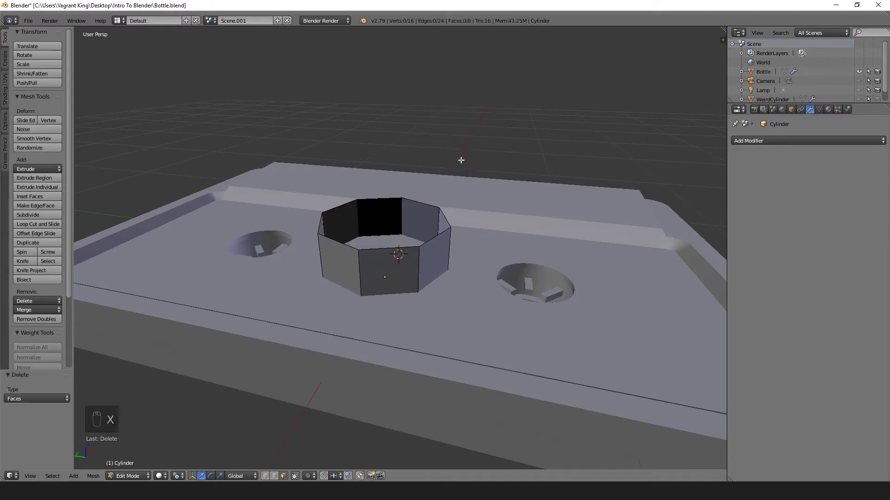
- Rip the octagonal ring apart along two opposite vertical edges, leaving both halves in place
middle_click_drag(463, 159, 422, 182)
key("ctrl+Tab")
left_click(397, 175)
right_click(359, 277)
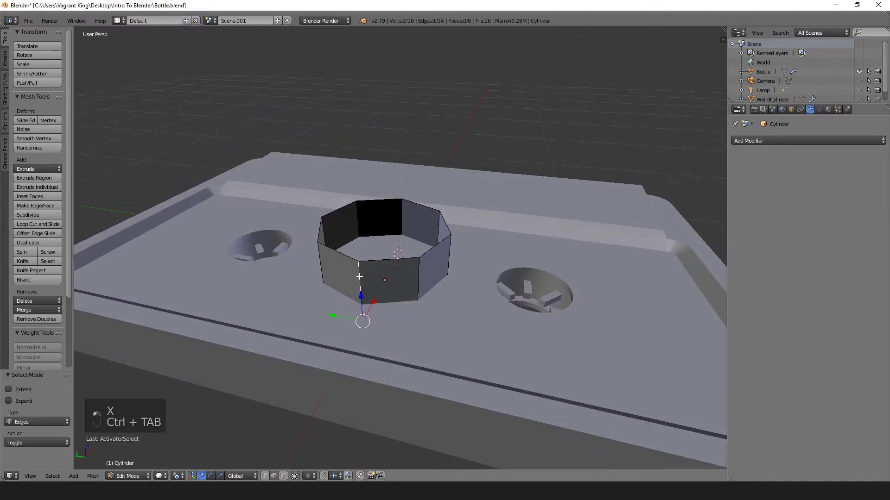
mouse_move(401, 216)
middle_mouse_down()
mouse_move(402, 247)
mouse_move(403, 232)
middle_mouse_up()
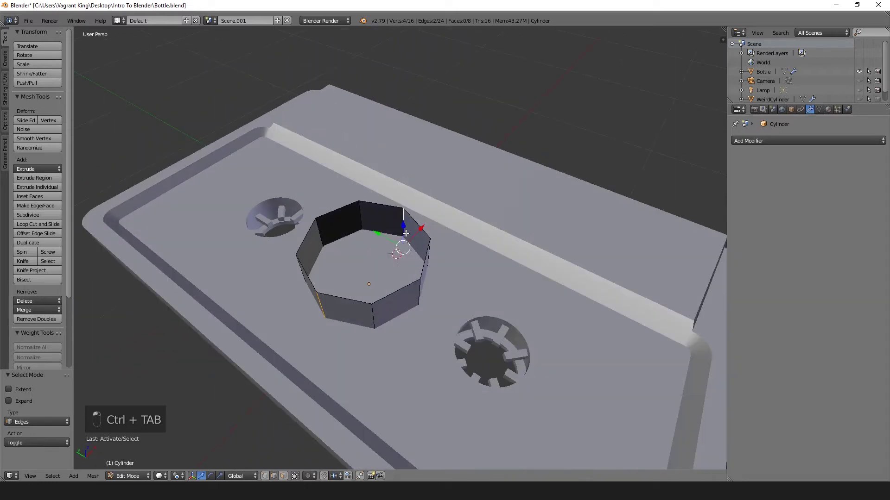
key("v")
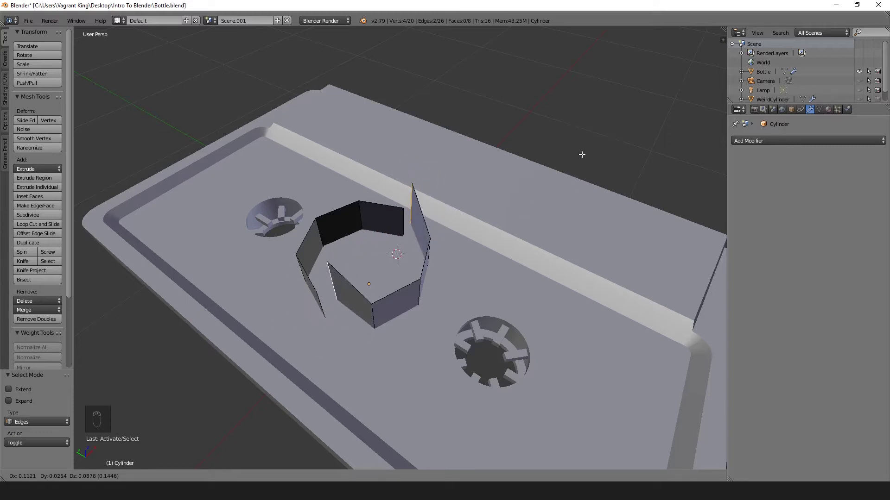
right_click(581, 155)
- Switch to face selection and select the linked half of the ring on the positive Y side
middle_click_drag(443, 197, 433, 212)
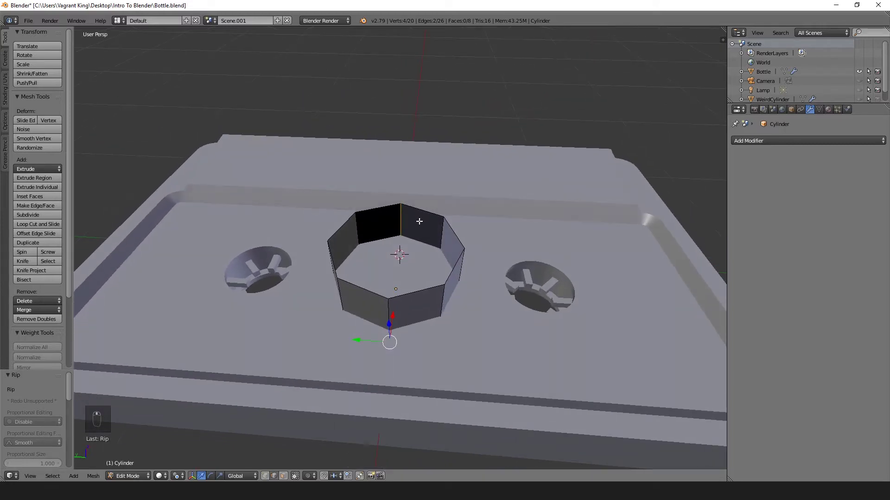
key("ctrl+Tab")
left_click(363, 232)
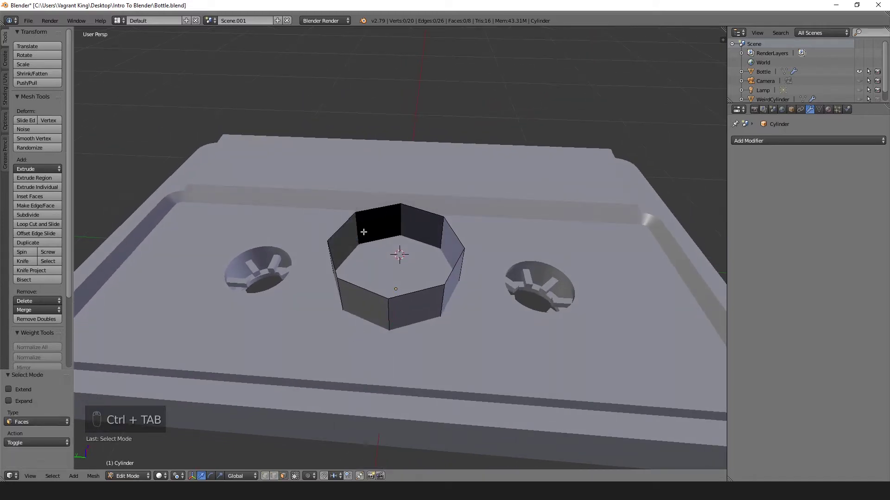
key("l")
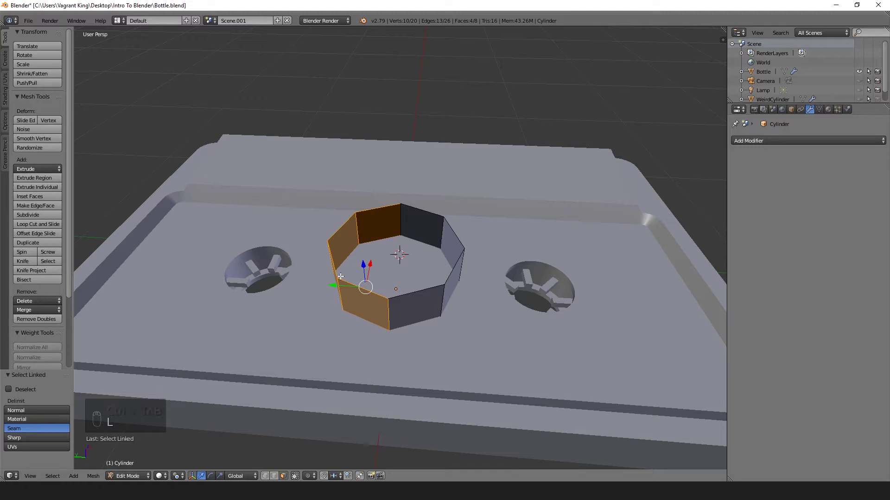
key("g")
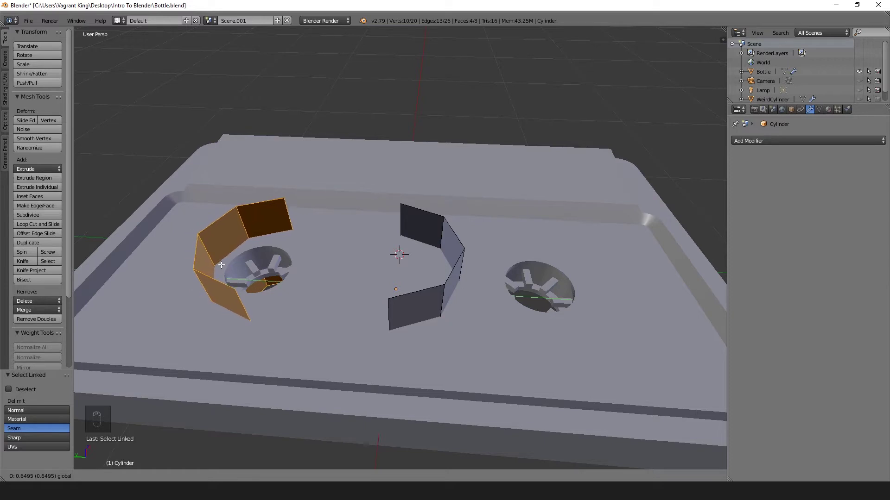
left_click(220, 264)
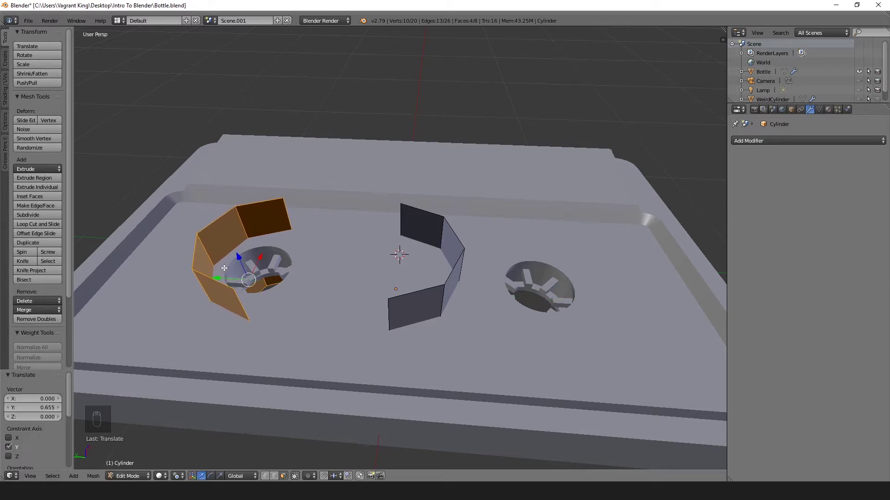
key("ctrl+z")
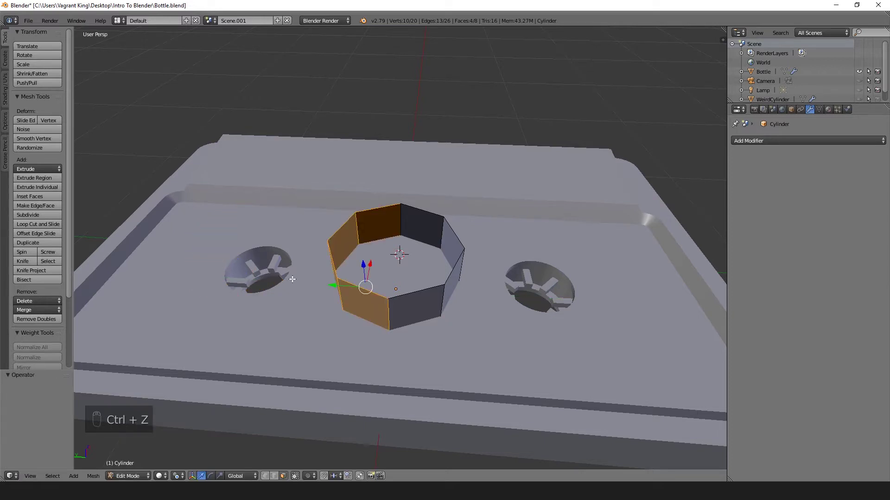
- Move the selected half ring 0.65 along Y, around its nearest reel hole
type("g")
type(".65")
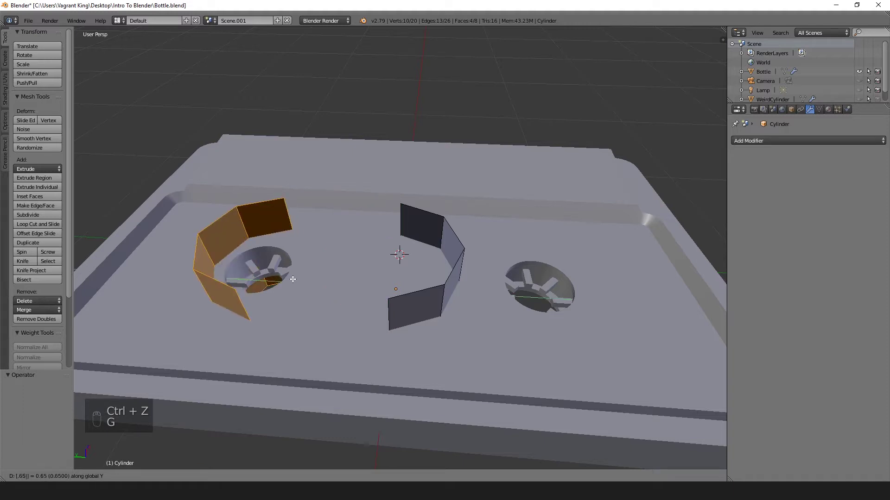
key("Return")
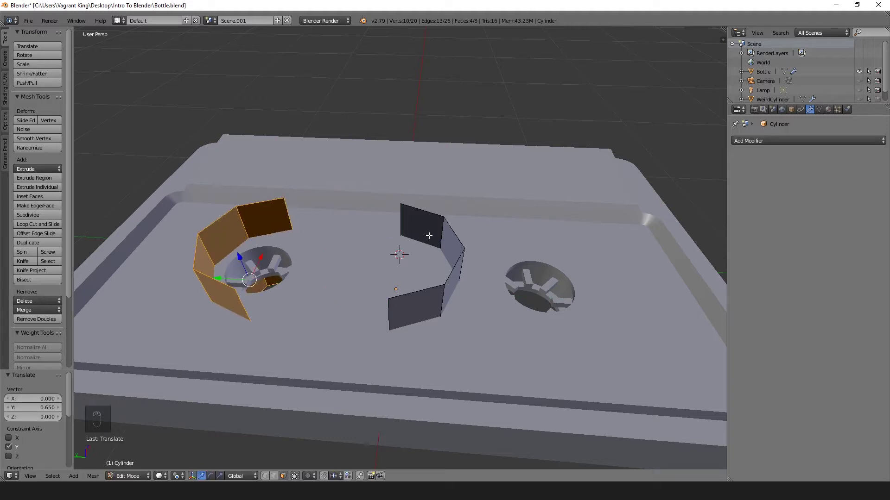
- Select only the other linked half ring and move it -0.65 along Y, around the second reel hole
key("a")
key("l")
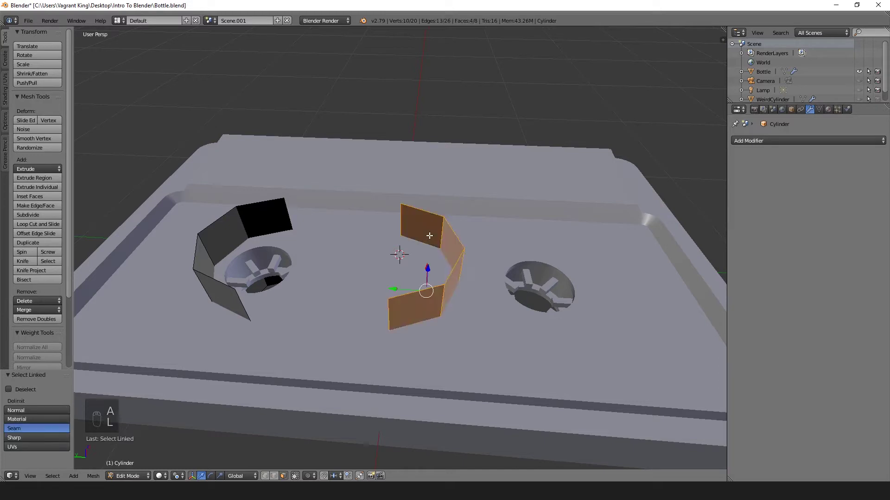
type("g")
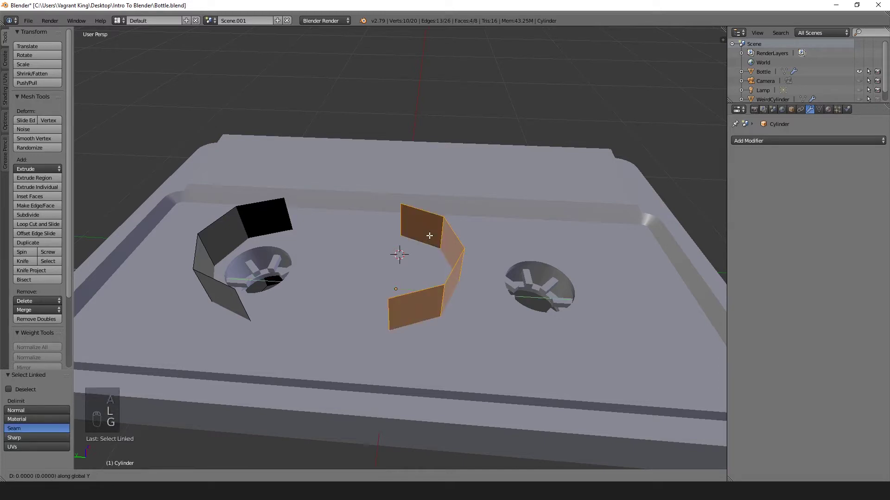
type(".65")
key("Return")
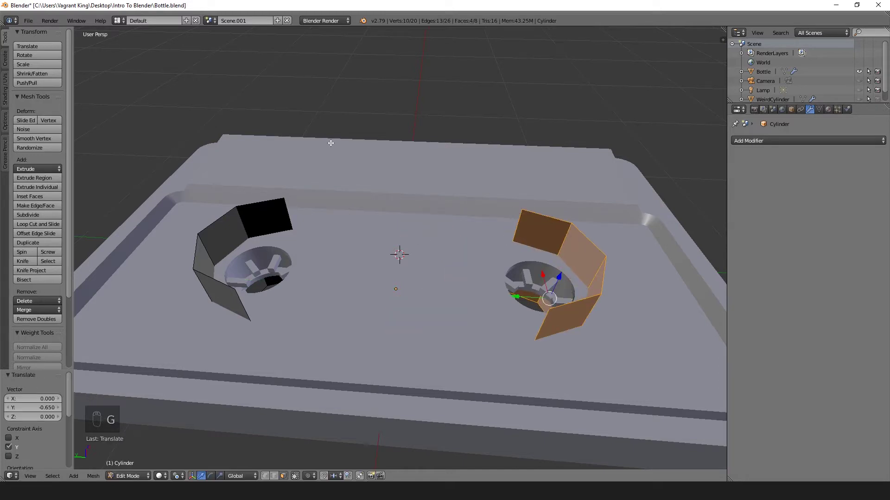
- Switch to edge selection and fill a face between the half rings' open end edges on the far side
mouse_move(331, 143)
middle_mouse_down()
mouse_move(334, 181)
mouse_move(341, 181)
mouse_move(324, 150)
middle_mouse_up()
key("ctrl+Tab")
left_click(296, 191)
right_click(299, 204)
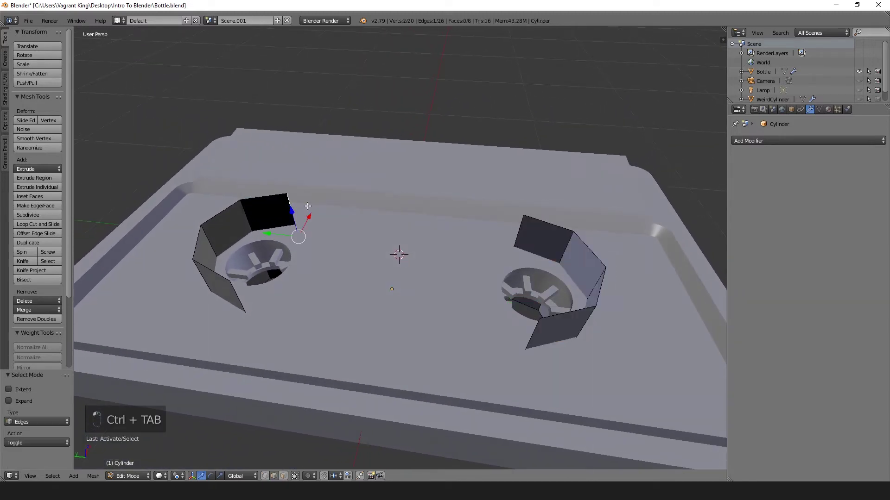
key("f")
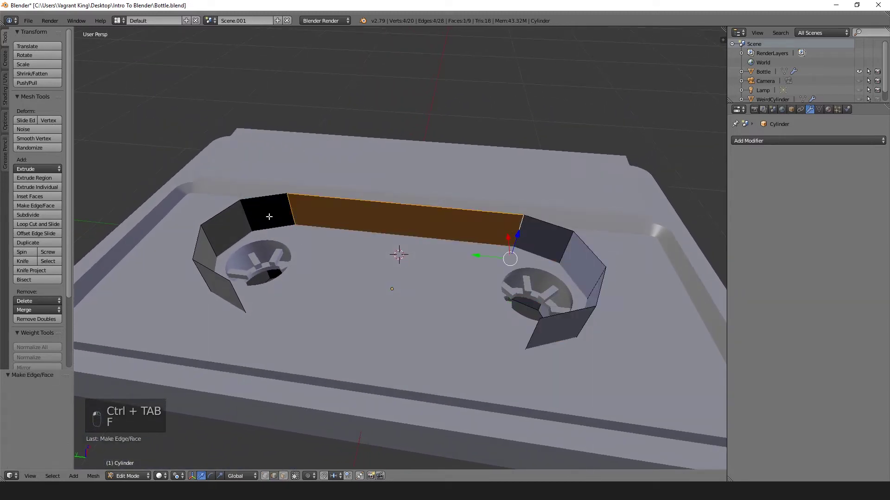
- Fill a face between the two remaining open end edges on the near side to close the elongated ring
right_click(266, 306)
right_click(529, 337, "shift")
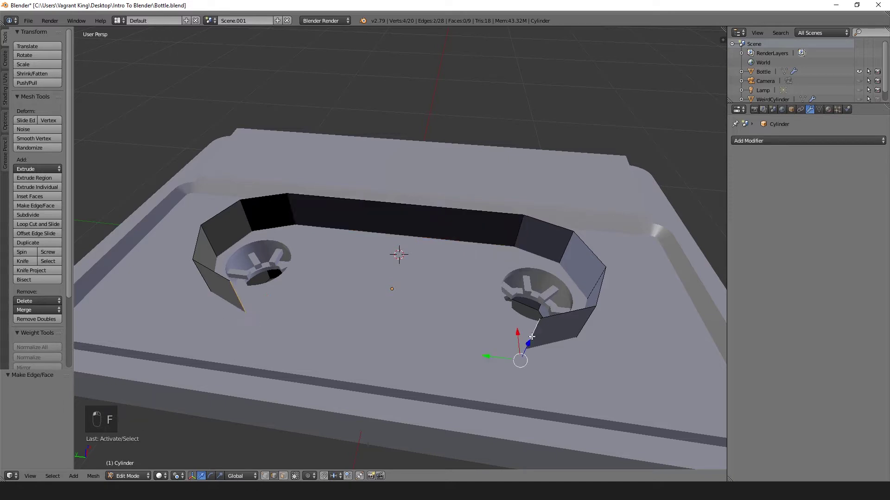
key("f")
middle_click_drag(383, 279, 383, 297)
scroll(460, 290, "up", 2)
middle_click_drag(545, 283, 465, 192, "shift")
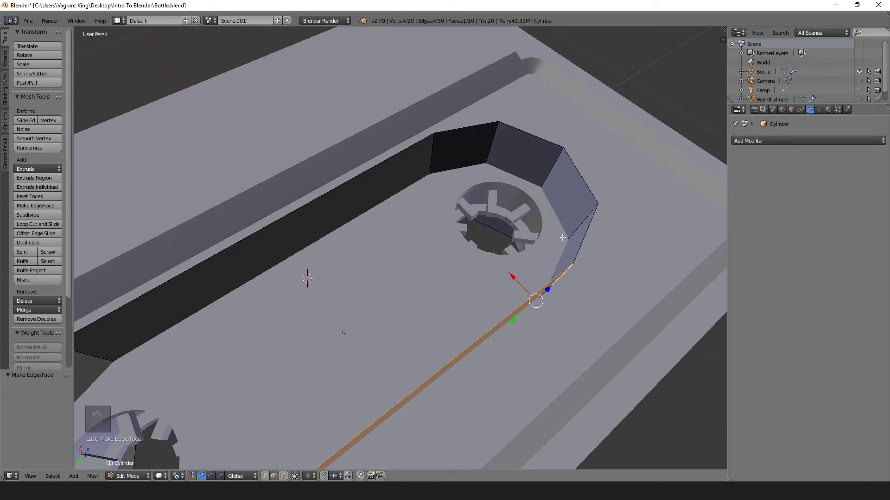
middle_click_drag(562, 238, 604, 253)
middle_click_drag(569, 210, 460, 209)
scroll(460, 208, "down", 3)
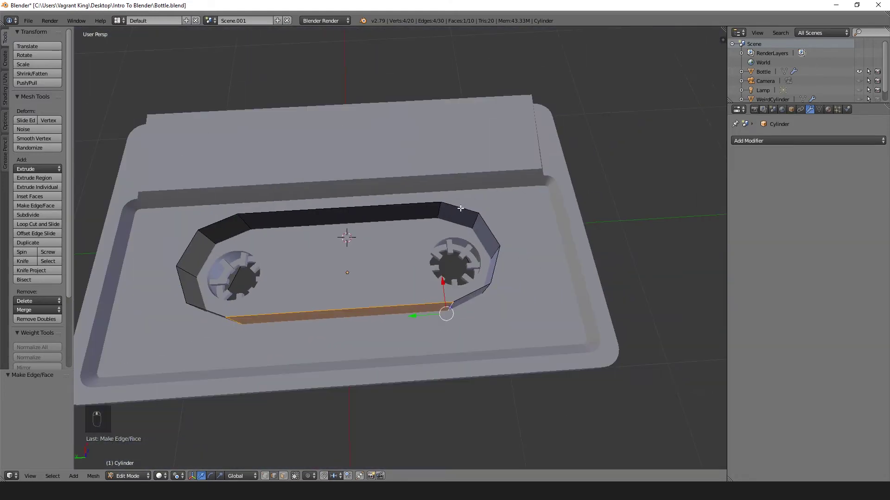
- Select the whole elongated ring and apply Subdivide Smooth to round its ends
scroll(270, 232, "up", 2)
scroll(265, 244, "down", 1)
key("a")
key("a")
key("a")
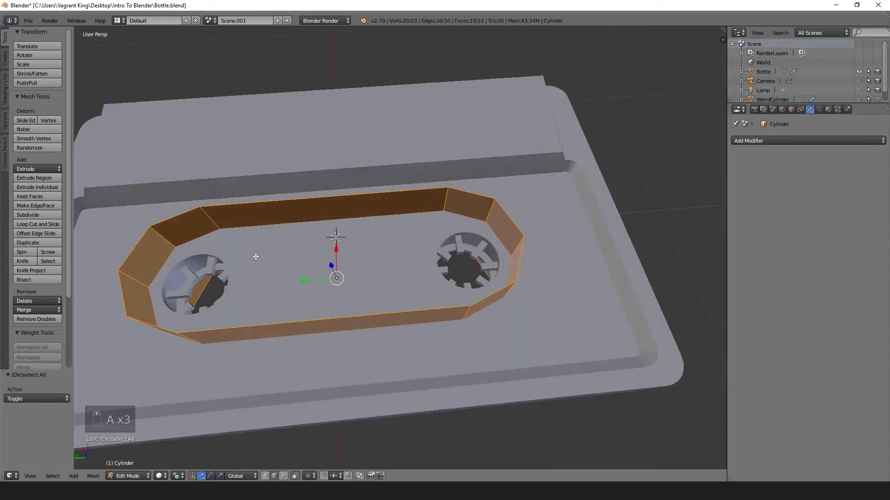
middle_click_drag(256, 257, 192, 226)
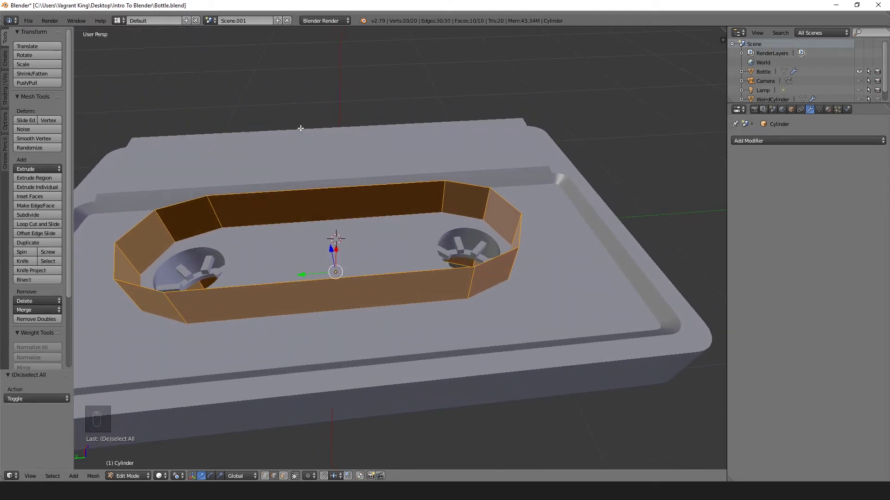
key("w")
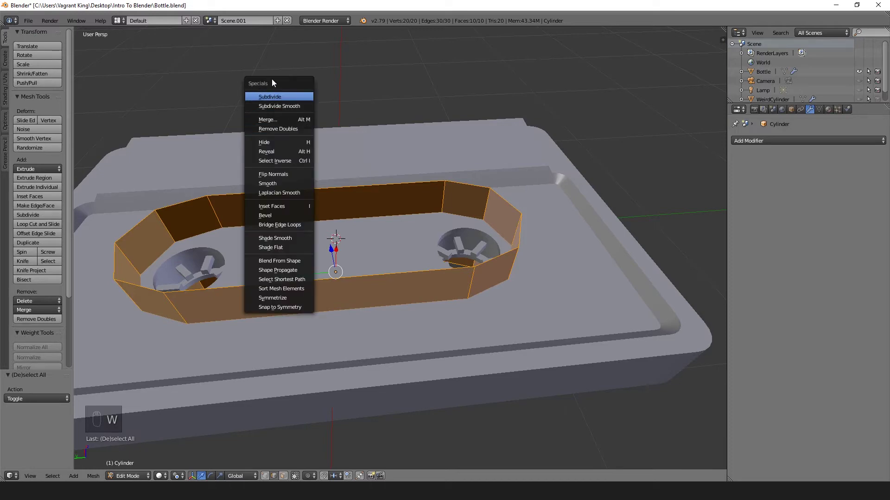
left_click(279, 106)
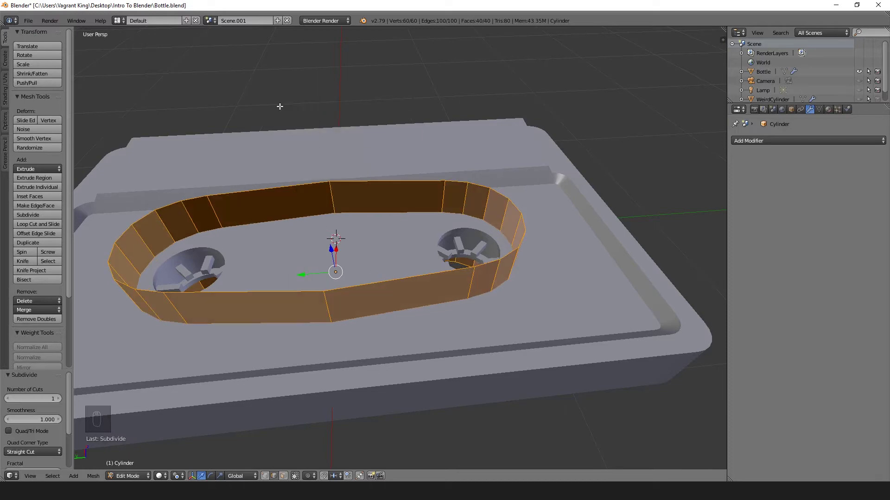
- Dissolve the vertical edges in the middle of both long sides so the sides are straight again
middle_click_drag(279, 107, 312, 269)
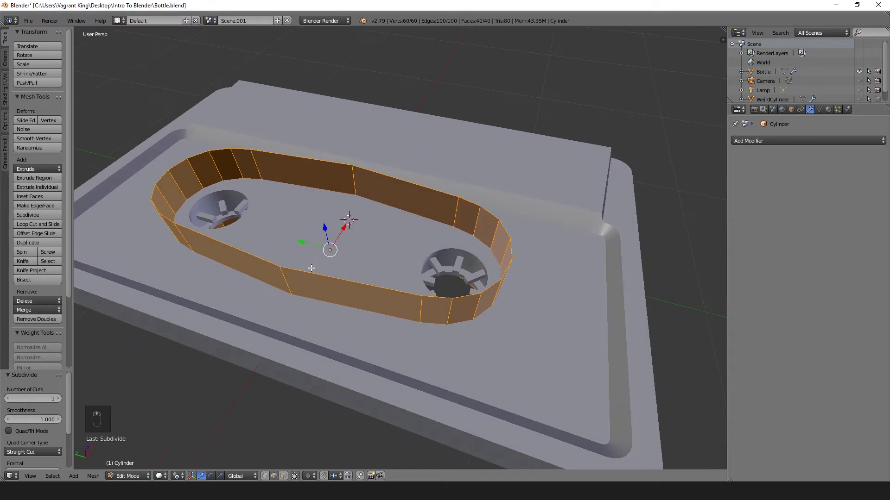
right_click(288, 278, "alt")
right_click(353, 188, "alt+shift")
key("x")
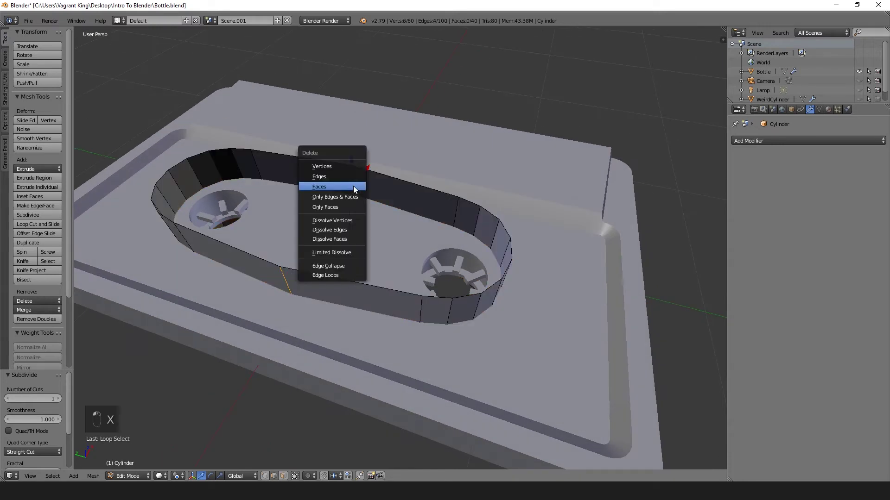
left_click(333, 231)
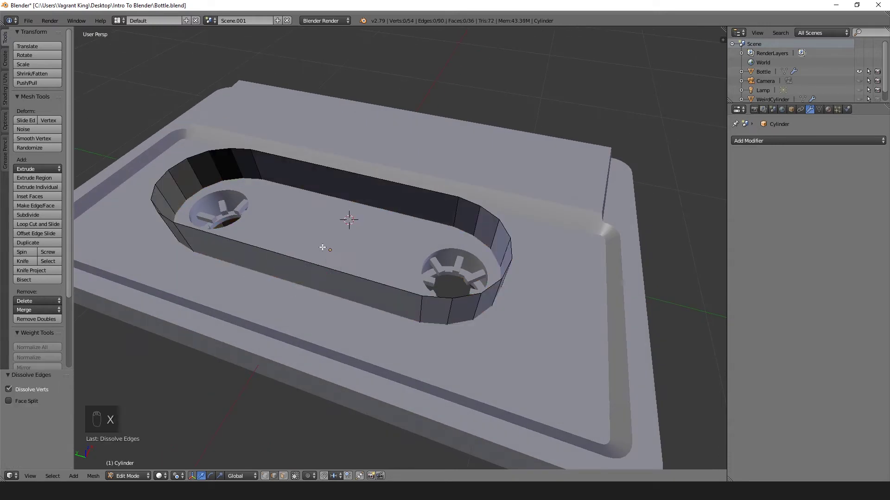
- Select the entire ring and apply Subdivide Smooth a second time with one cut
key("a")
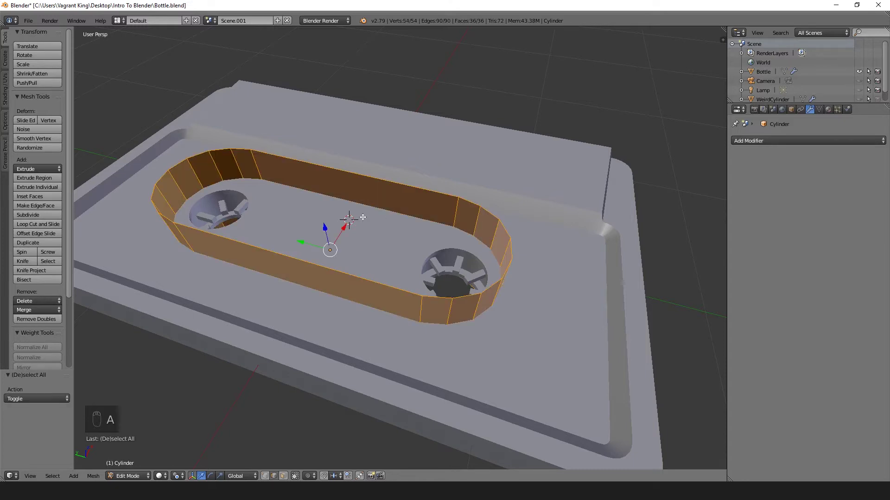
key("w")
left_click(363, 216)
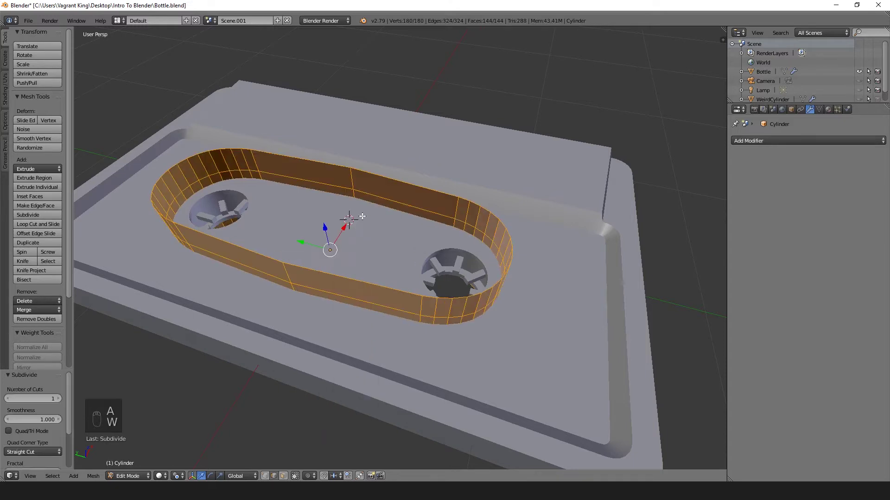
- Dissolve the new mid-side vertical edges on both long sides together with the two extra horizontal edge loops
right_click(356, 190, "alt")
right_click(364, 191, "alt+shift")
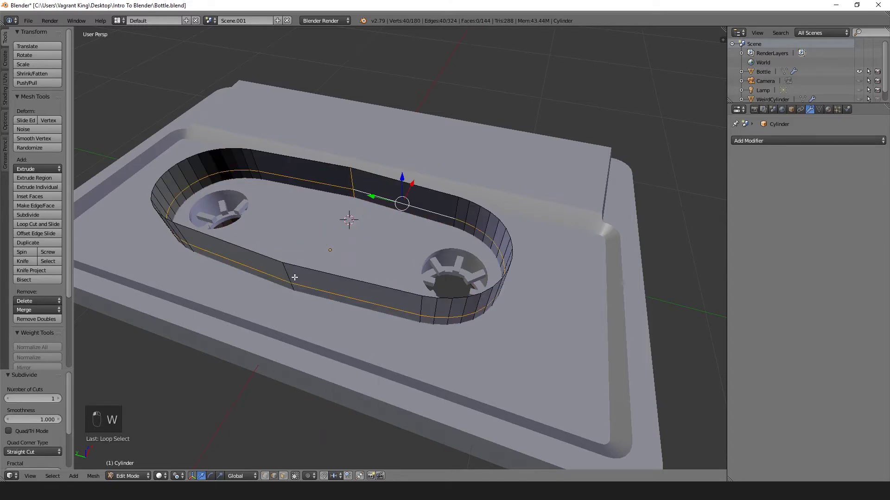
right_click(287, 271, "alt+shift")
middle_click_drag(286, 272, 305, 207)
right_click(316, 264, "alt+shift")
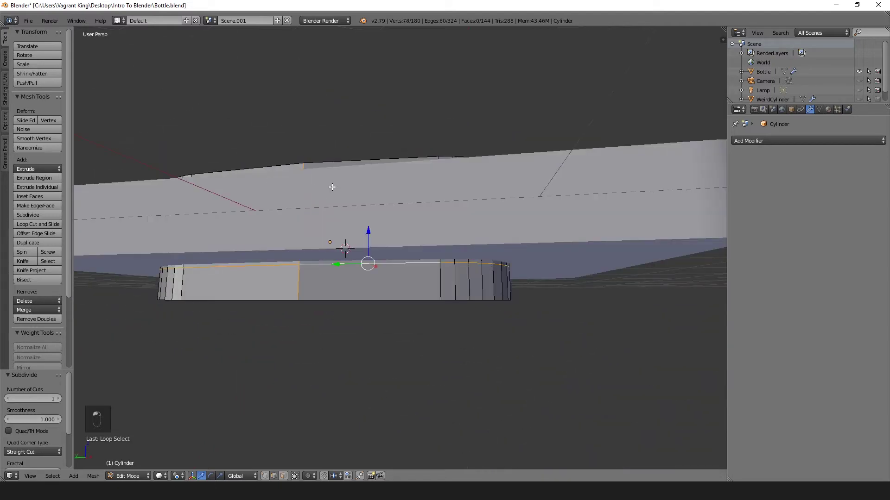
middle_click_drag(316, 264, 355, 217)
key("x")
left_click(344, 196)
- Select all of the ring's geometry and apply Subdivide Smooth a third time
key("a")
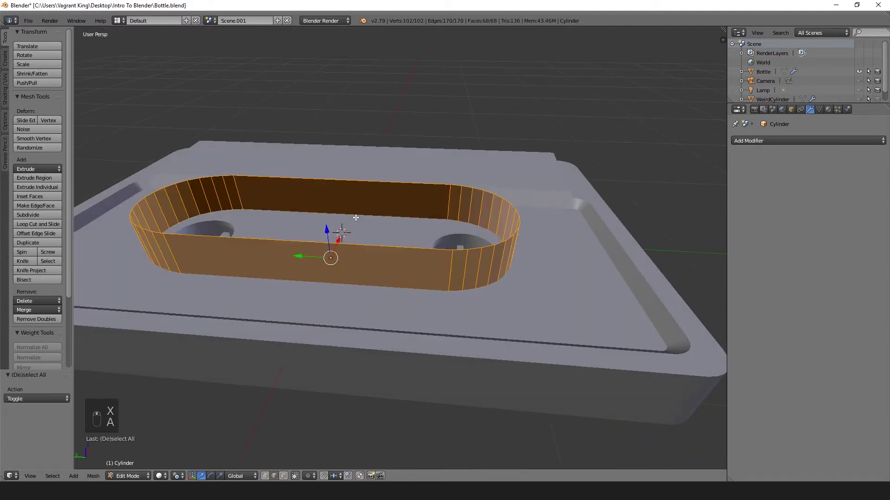
key("w")
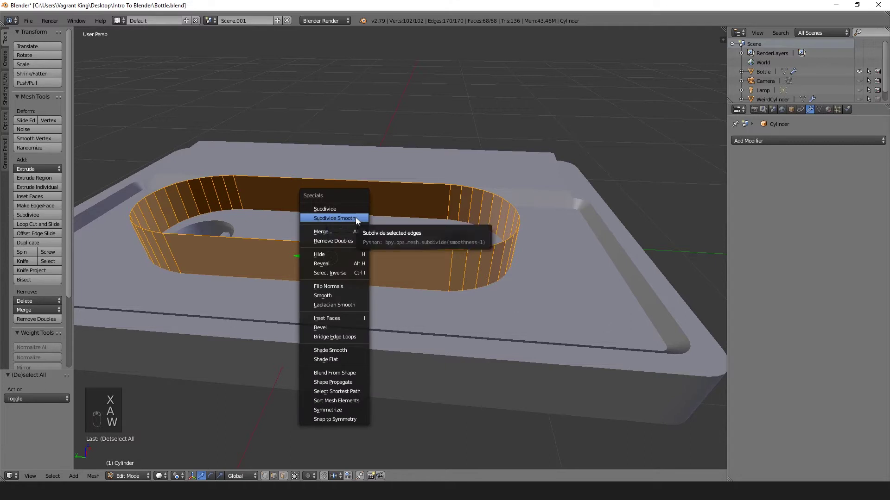
left_click(355, 218)
- Dissolve the ring's new mid-side vertical edges and its extra horizontal edge loops, including the one near the lower rim
key("a")
right_click(344, 200, "alt")
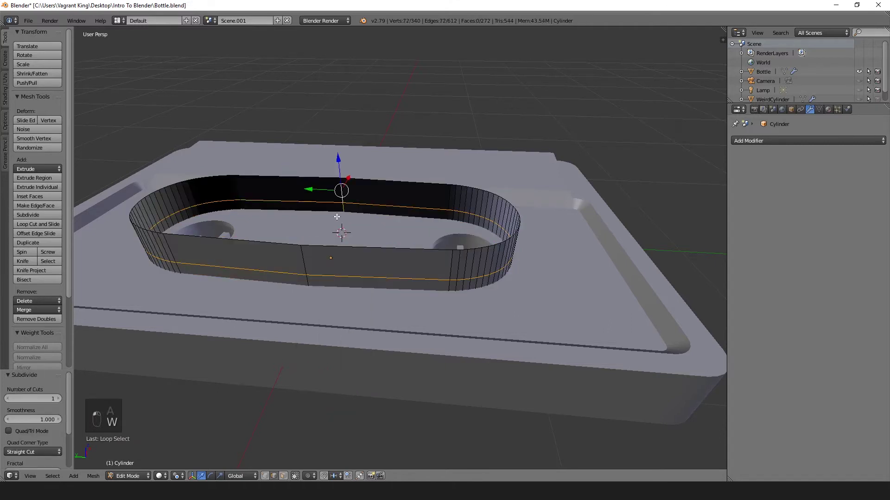
right_click(301, 260, "alt+shift")
key("x")
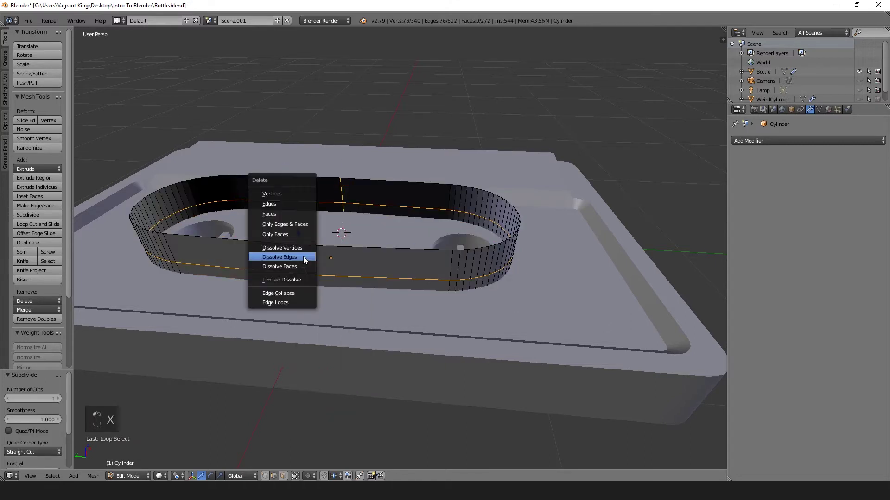
left_click(303, 258)
middle_click_drag(302, 258, 307, 261)
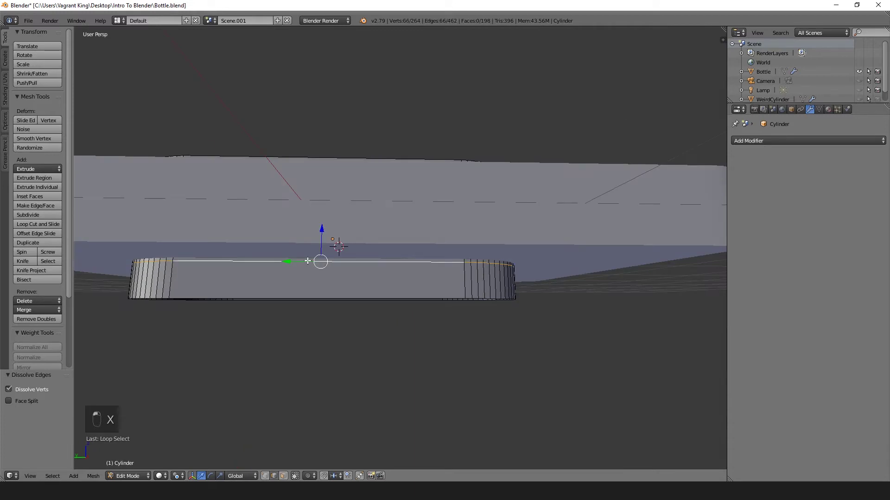
key("shift+r")
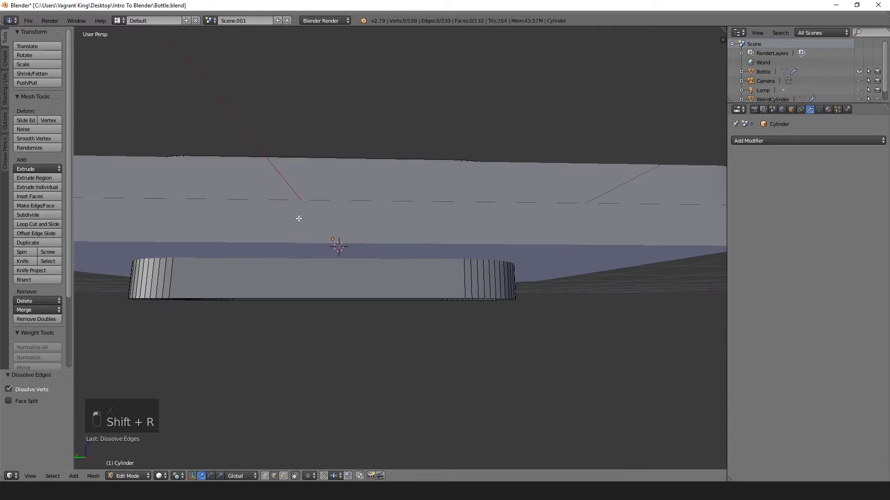
middle_click_drag(299, 218, 295, 296)
- Leave mesh editing, shade the ring smooth, and add the cassette body to the selection
key("Tab")
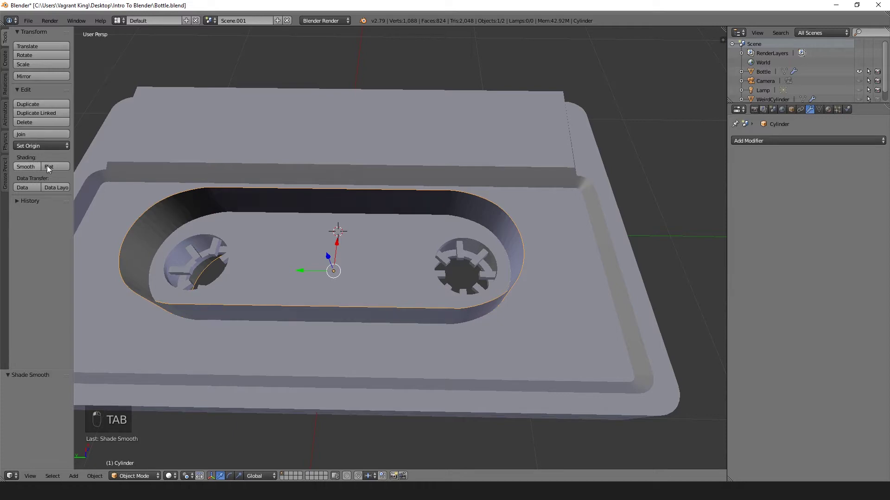
mouse_move(382, 216)
middle_mouse_down()
mouse_move(286, 160)
mouse_move(280, 143)
mouse_move(291, 165)
mouse_move(375, 193)
mouse_move(371, 225)
middle_mouse_up()
right_click(393, 214, "shift")
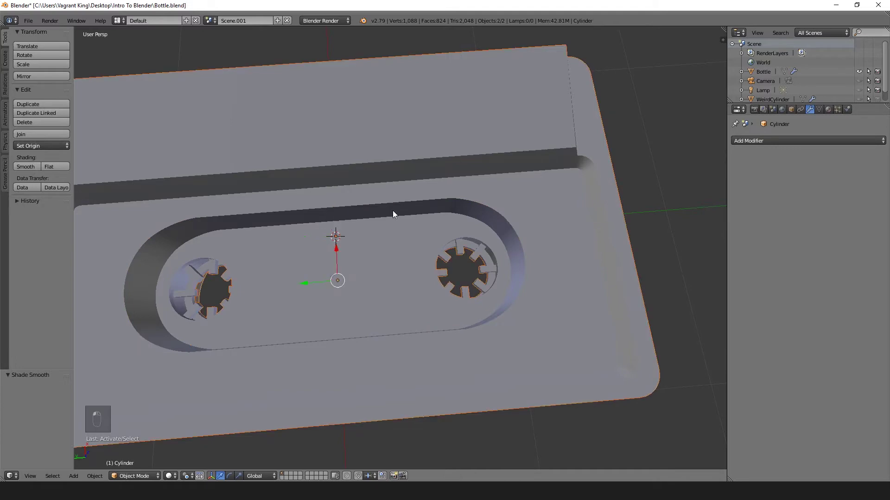
- Try to merge the smooth-shaded ring with the cassette body, and undo the join
middle_click_drag(393, 211, 313, 195)
key("ctrl+j")
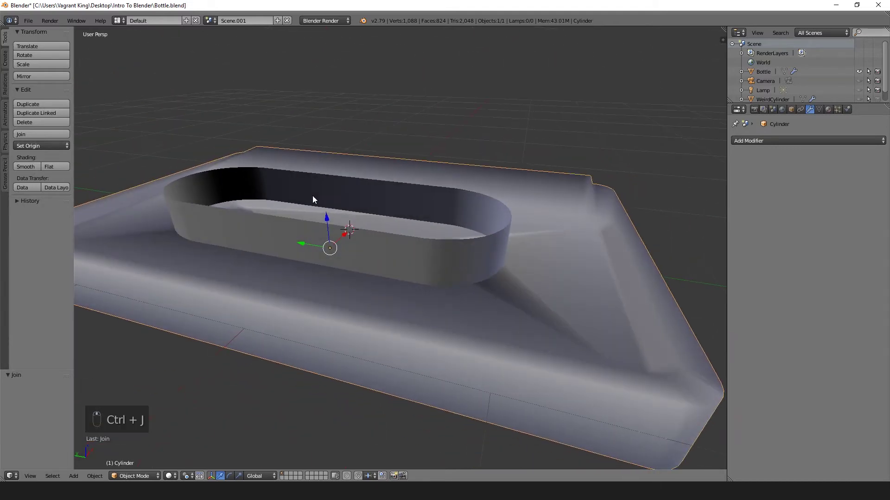
key("ctrl+z")
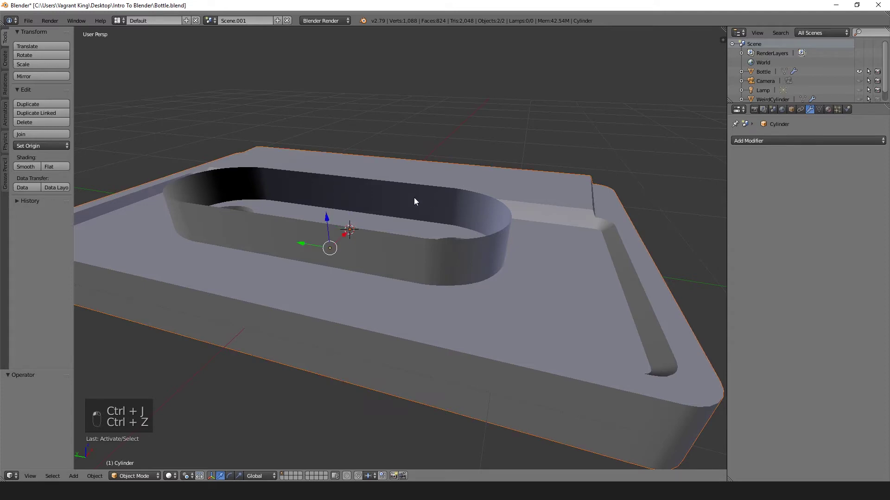
- Join the ring and the cassette body into a single object
middle_click_drag(478, 276, 478, 268)
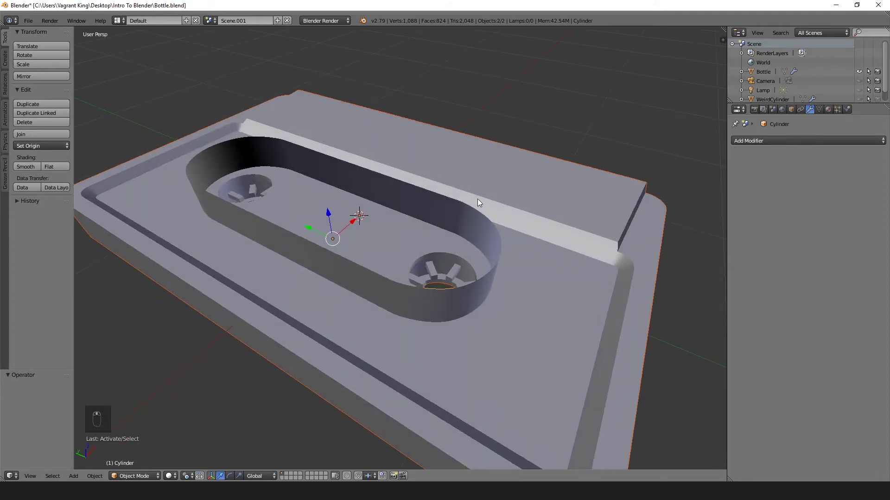
middle_click_drag(478, 202, 422, 180)
key("ctrl+j")
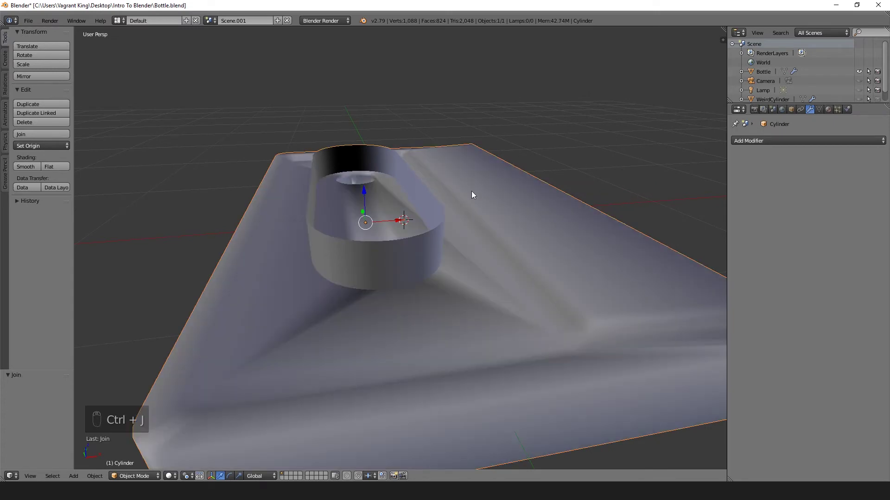
- Enable Auto Smooth at 30° in the joined object's normals settings
key("Tab")
middle_click_drag(439, 207, 512, 222)
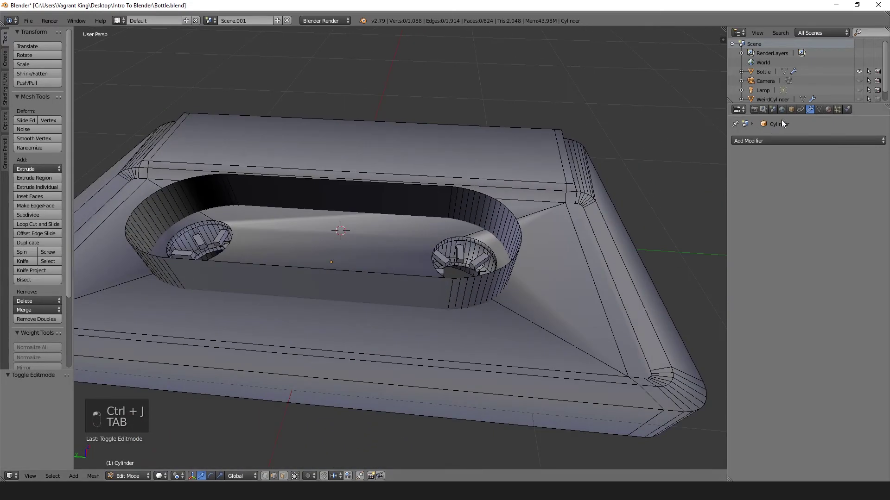
left_click(818, 109)
key("Tab")
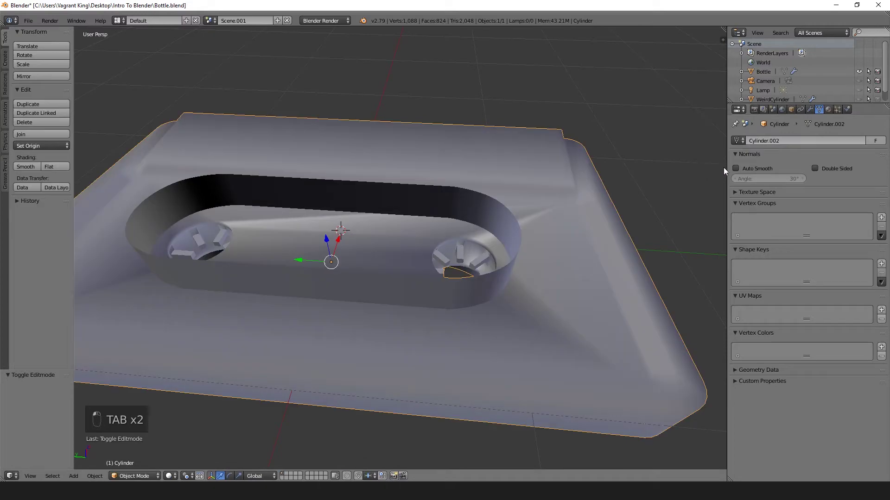
middle_click_drag(646, 178, 303, 241)
- Cut the linked ring's outline into the cassette with Intersect (Knife) and select the whole ring again
key("Tab")
key("l")
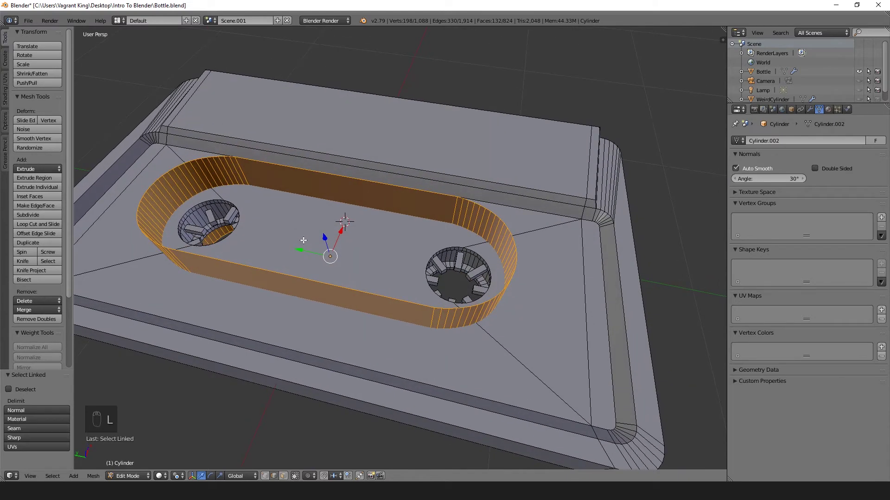
key("ctrl+f")
left_click(304, 241)
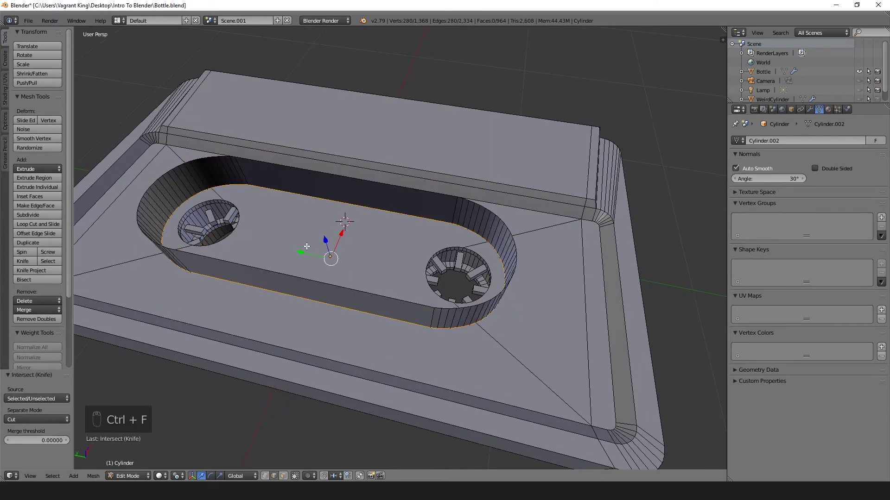
key("l")
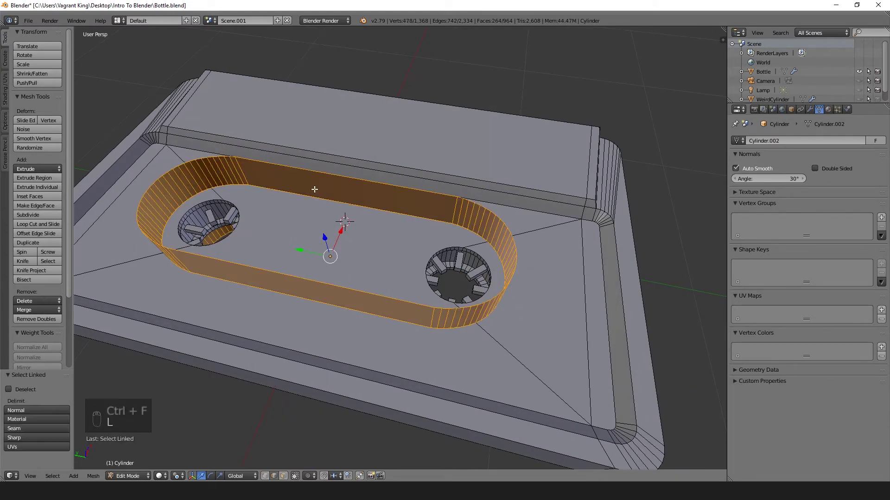
- Try to remove the ring by dissolving its edges, and undo the dissolve
key("x")
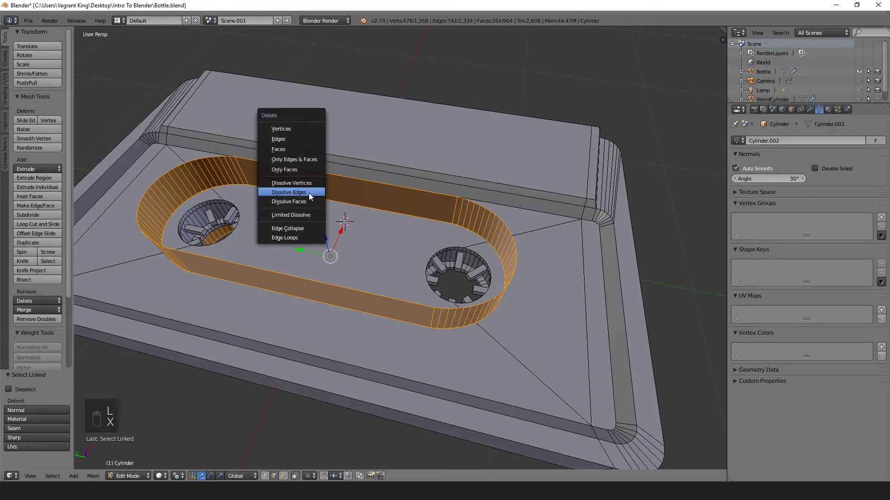
left_click(309, 193)
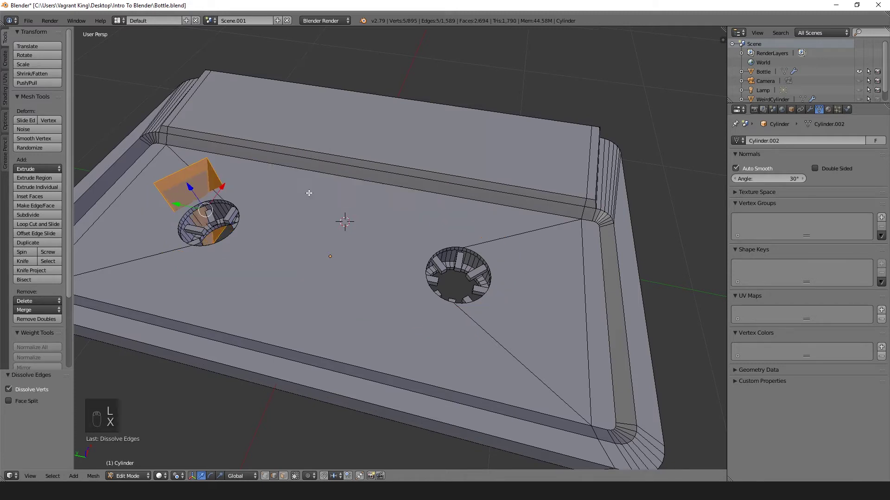
key("ctrl+z")
- Delete the ring's faces and dissolve the oval outline it cut into the cassette's underside
key("x")
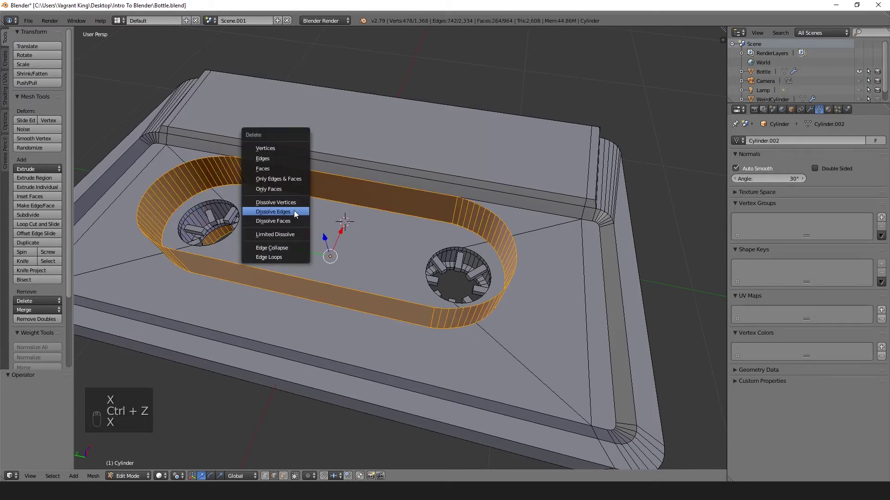
left_click(276, 168)
middle_click_drag(275, 168, 297, 72)
right_click(296, 183, "alt")
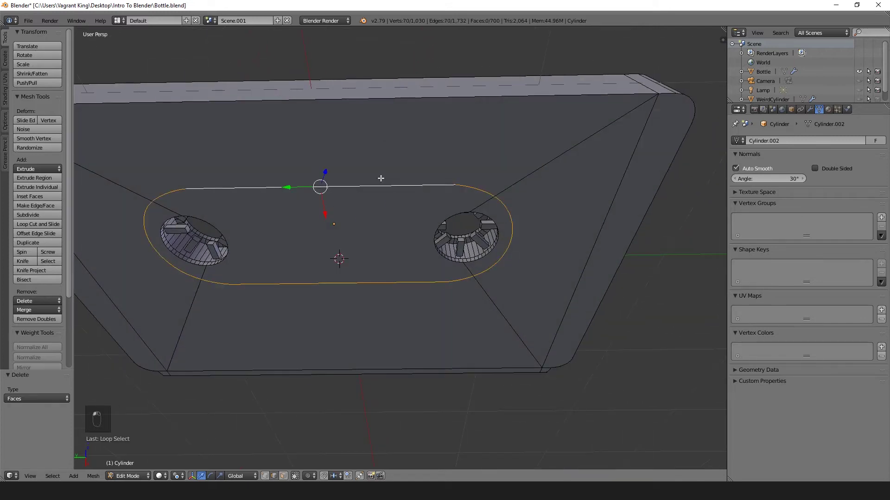
key("x")
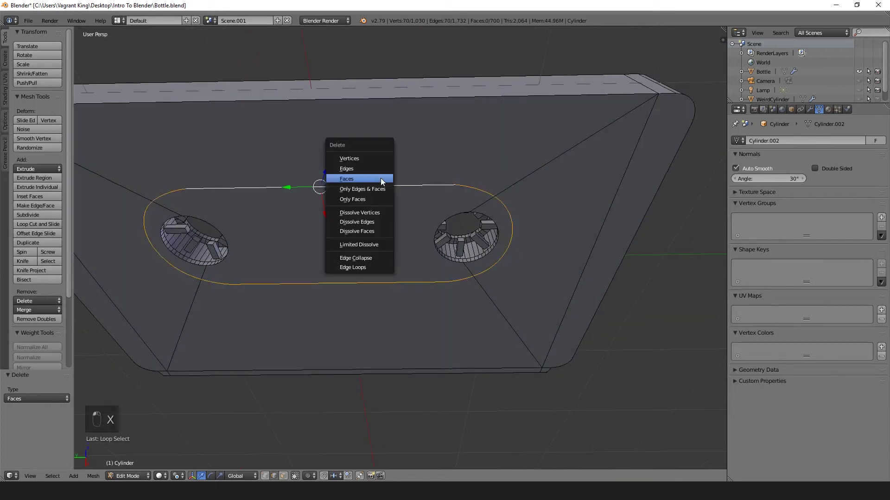
left_click(367, 223)
- Switch to face selection and select the three faces inside the oval outline on the cassette's upper side
middle_click_drag(366, 222, 194, 250)
key("ctrl+Tab")
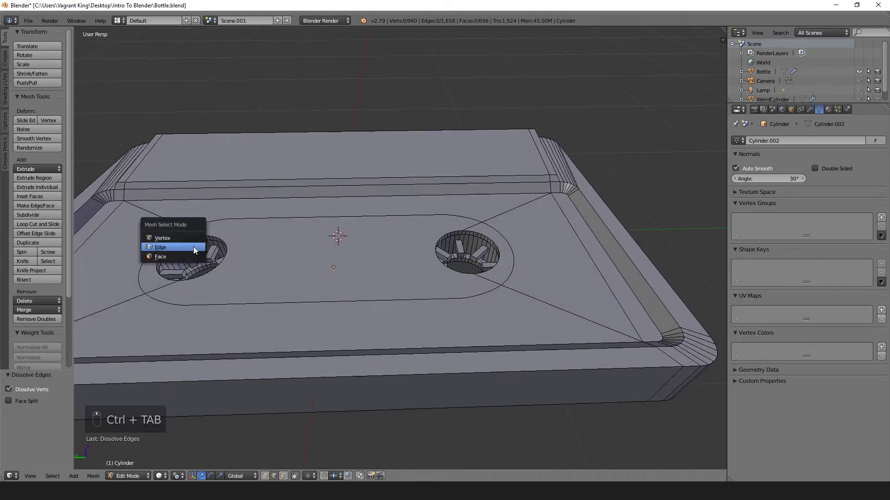
left_click(194, 257)
right_click(150, 270)
right_click(326, 241, "shift")
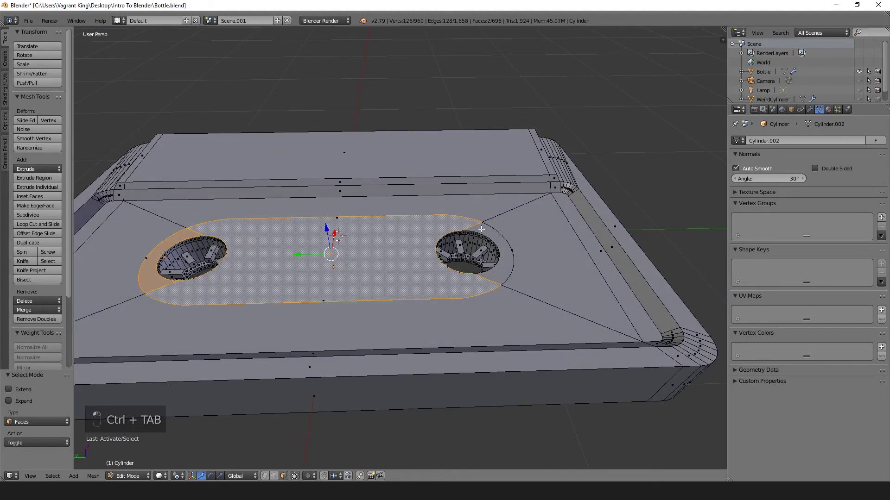
right_click(491, 231, "shift")
- Try insetting the three oval faces by about 0.075 and lowering them about 0.043 along Z, and undo both changes
key("i")
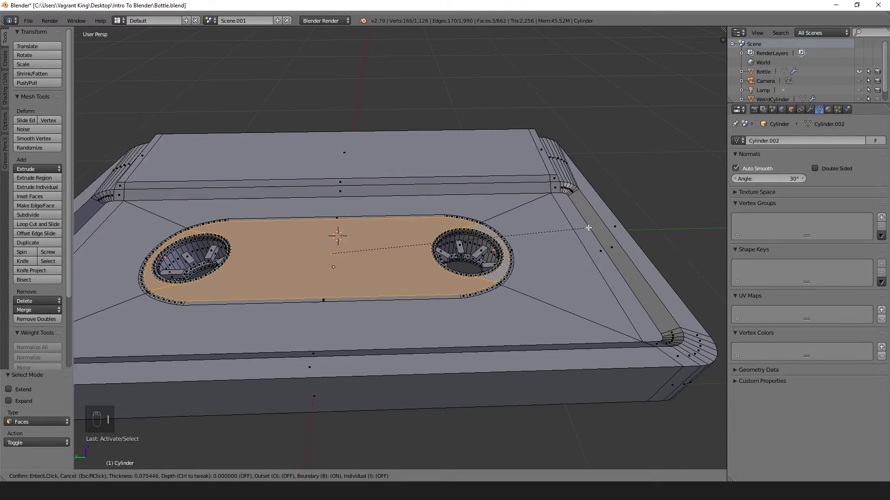
left_click(588, 228)
key("z")
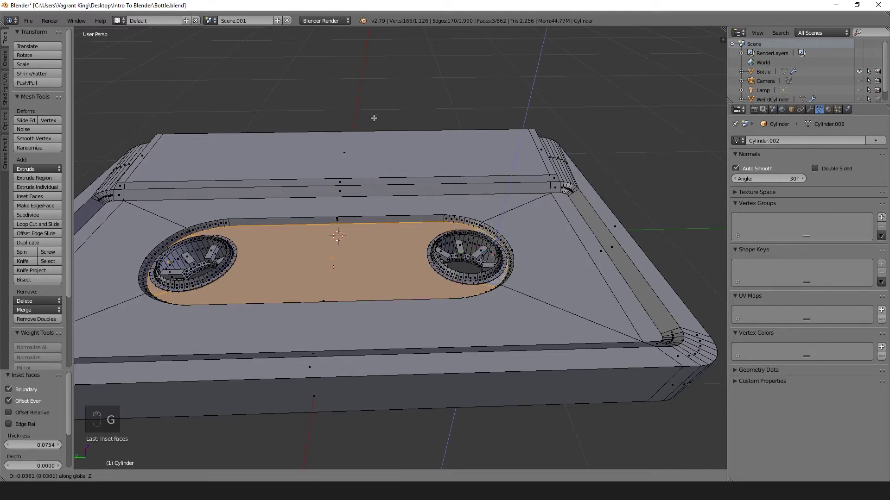
left_click(374, 119)
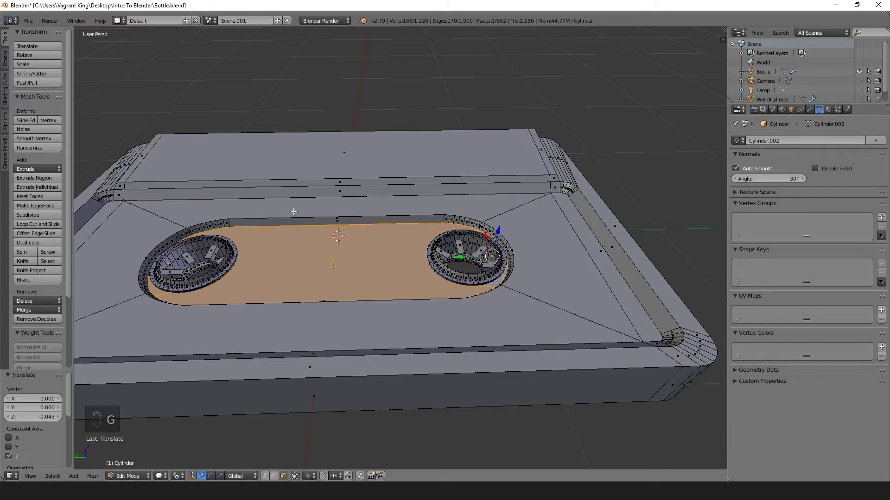
middle_click_drag(293, 211, 317, 184)
key("g")
key("z")
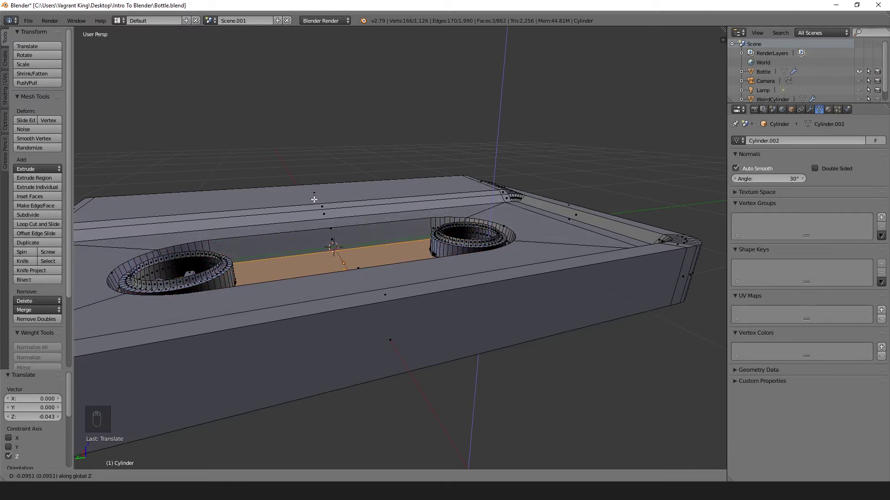
key("Escape")
key("ctrl+z")
key("ctrl+z")
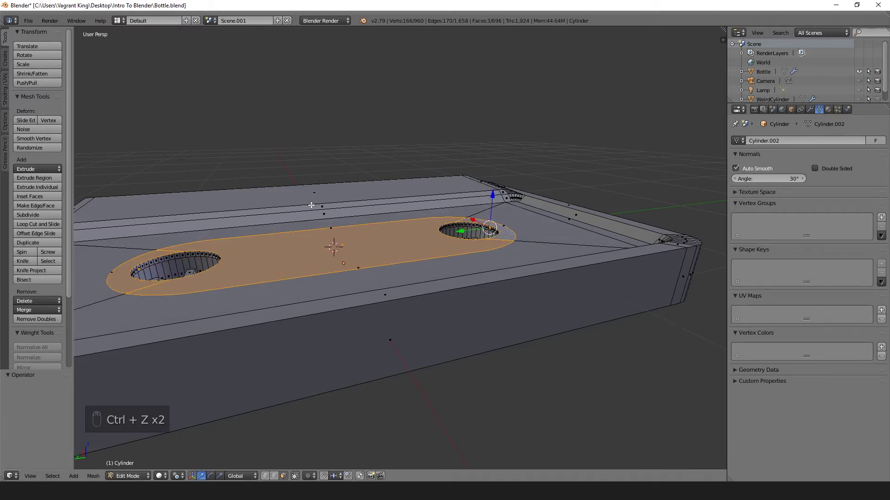
- Extrude the three oval faces about 0.015 down into the cassette
key("e")
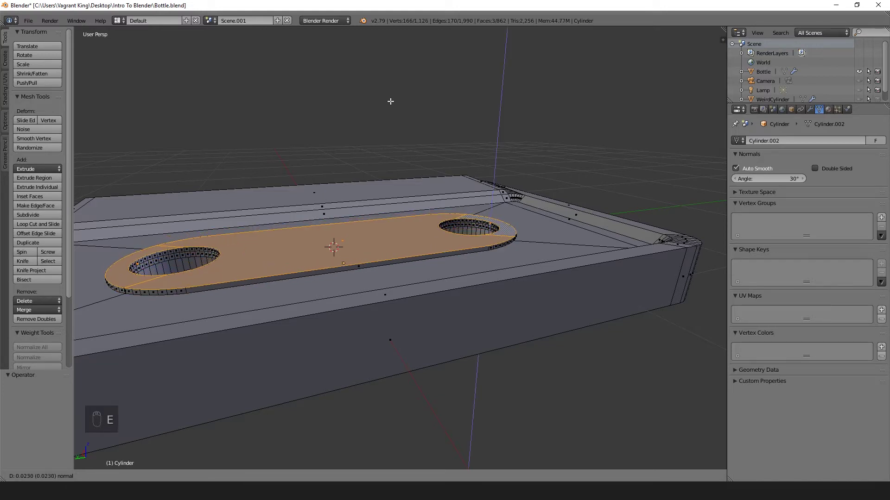
left_click(389, 107)
- Switch to edge selection and select the protruding upper rim edge loops of both reel holes
scroll(193, 220, "up", 3)
middle_click_drag(193, 220, 387, 218, "shift")
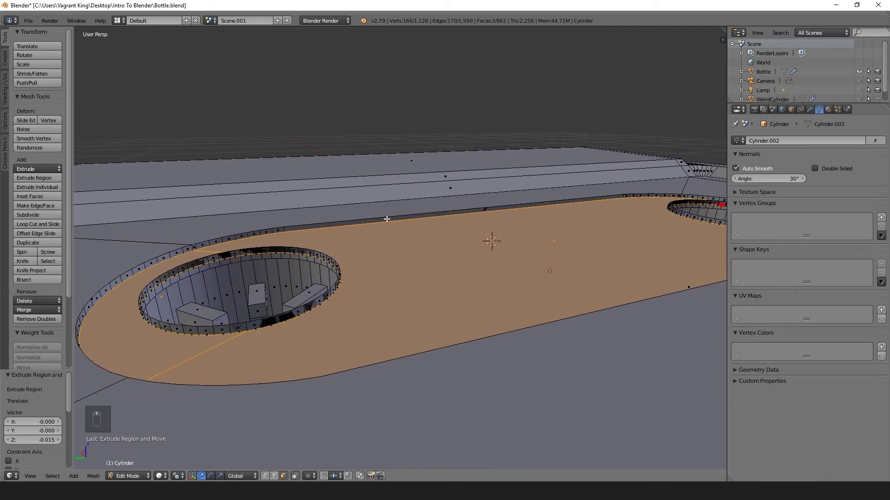
scroll(350, 235, "up", 1)
right_click(289, 254, "alt")
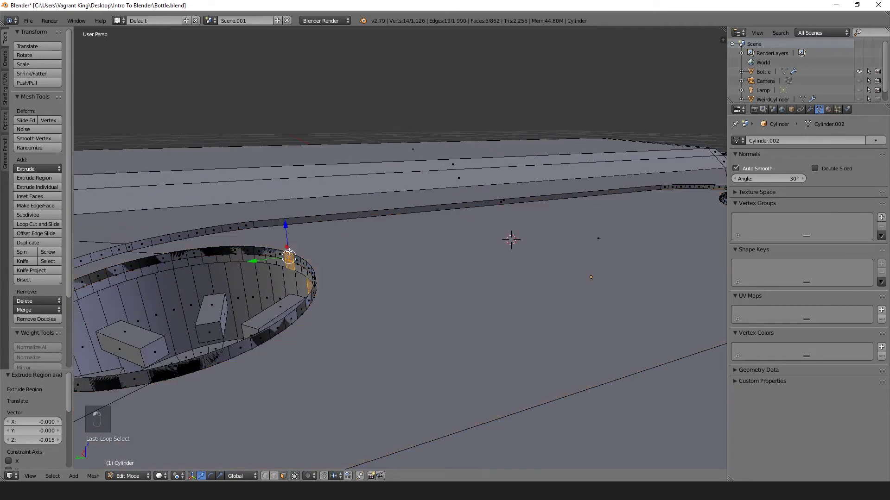
key("ctrl+Tab")
left_click(264, 243)
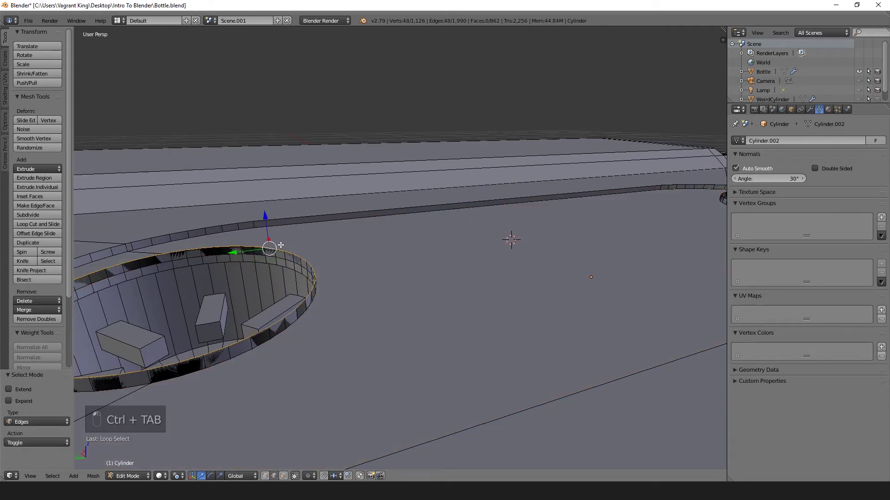
middle_click_drag(280, 244, 309, 247)
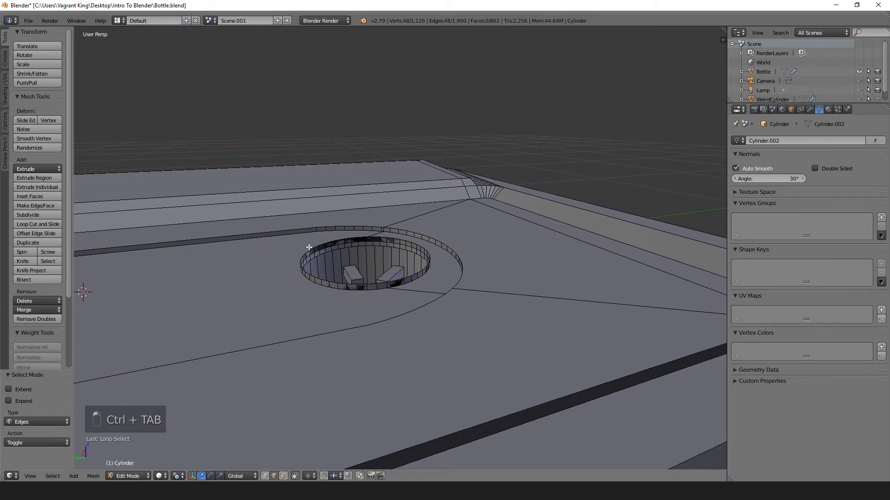
right_click(361, 236, "alt+shift")
middle_click_drag(360, 236, 340, 224)
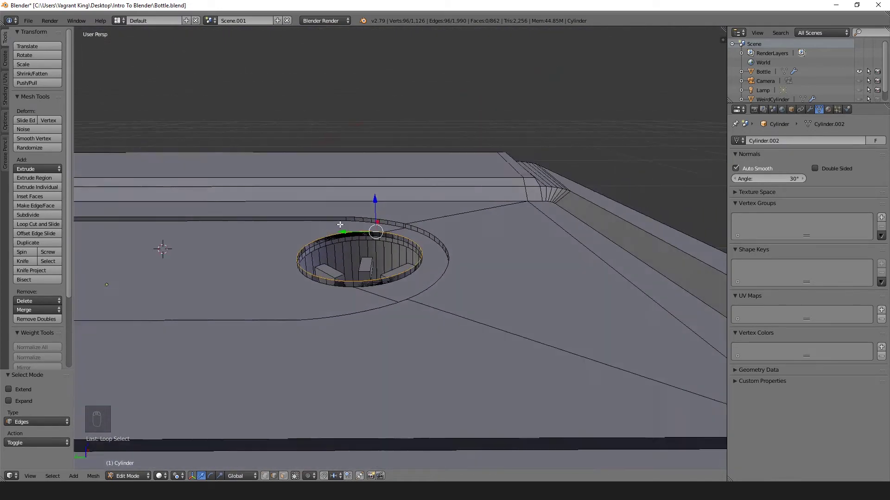
- Turn on snapping to geometry and lower both reel-hole rim edge loops about 0.015 along Z onto the oval recess floor
scroll(340, 225, "up", 5)
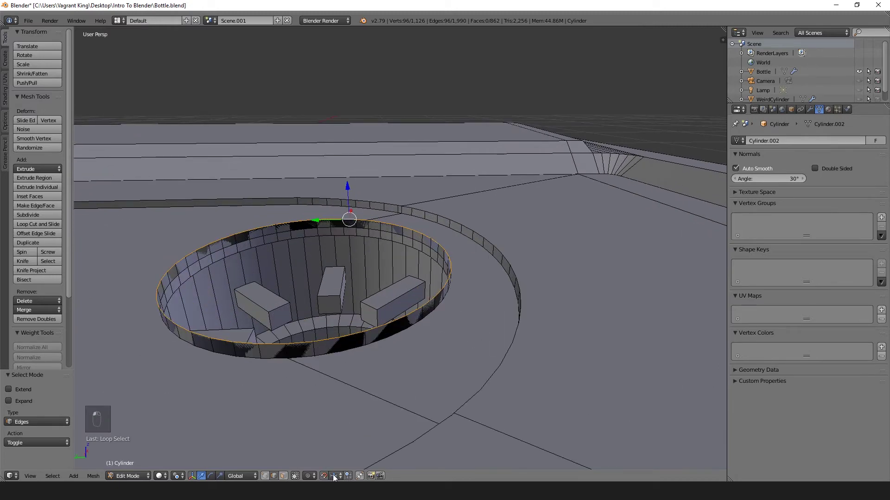
left_click(334, 477)
left_click(348, 455)
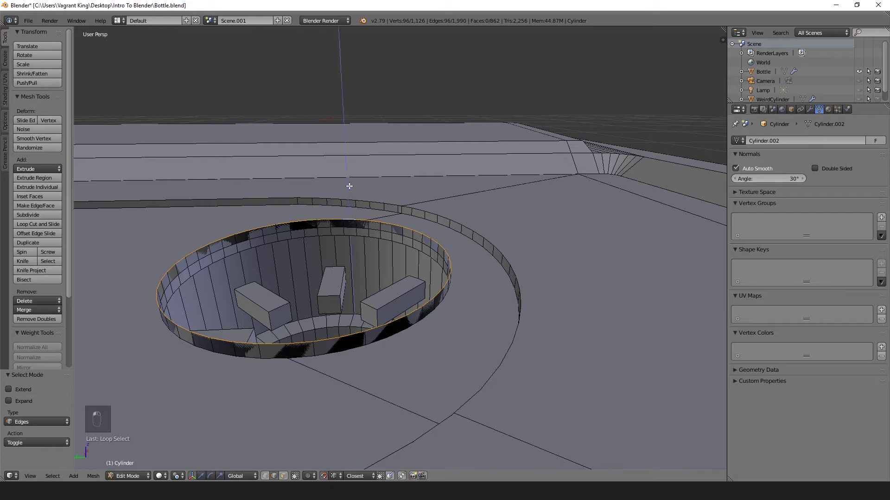
key("g")
key("z")
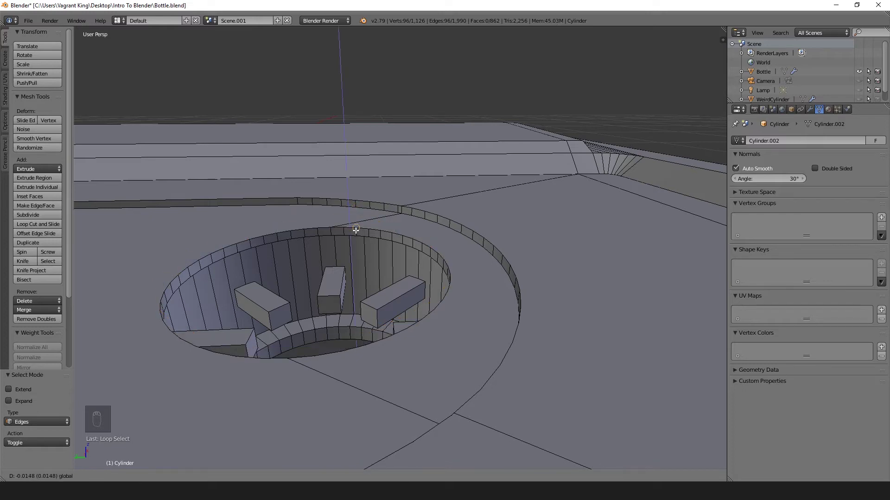
left_click(356, 230)
scroll(195, 287, "down", 8)
key("a")
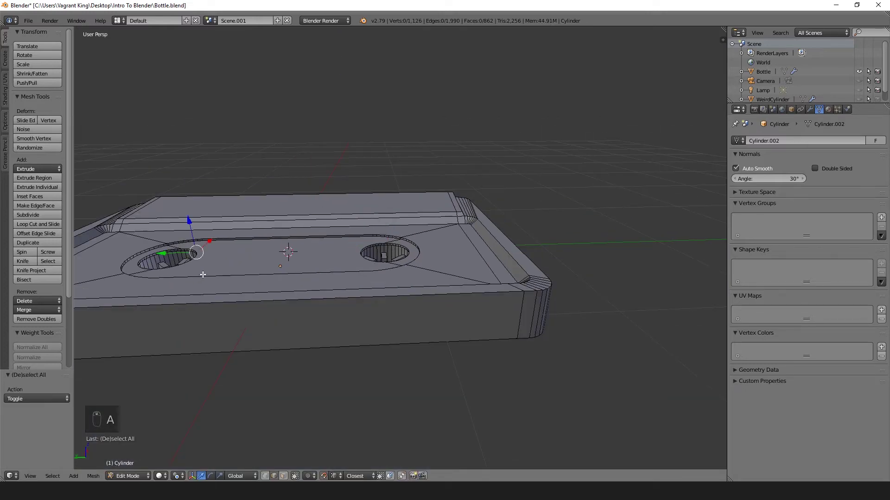
- Select the whole cassette mesh and remove its doubled vertices
key("ctrl+Tab")
key("a")
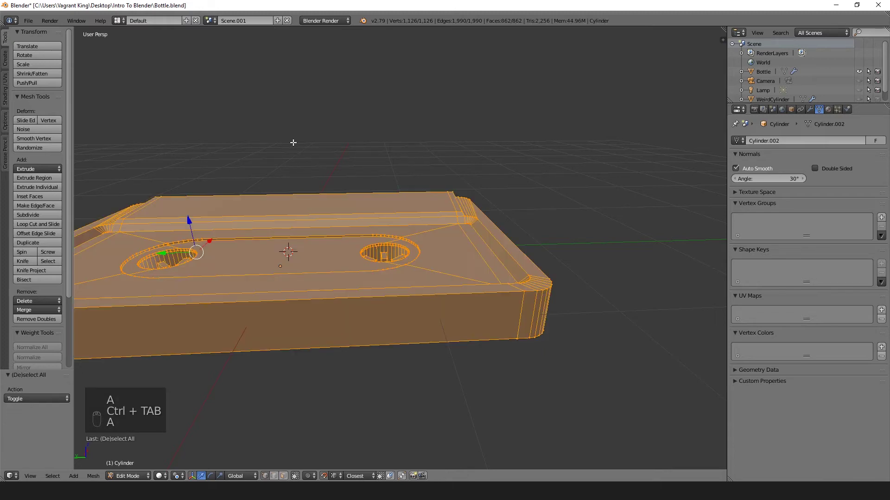
key("w")
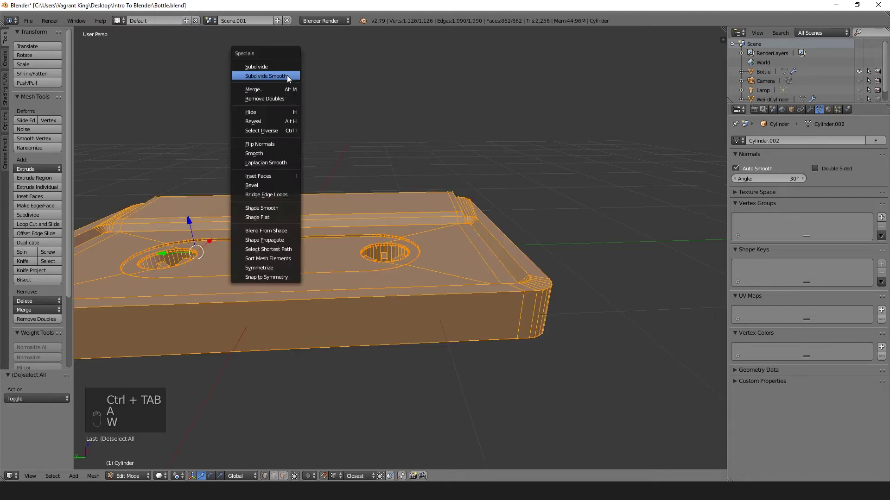
left_click(254, 99)
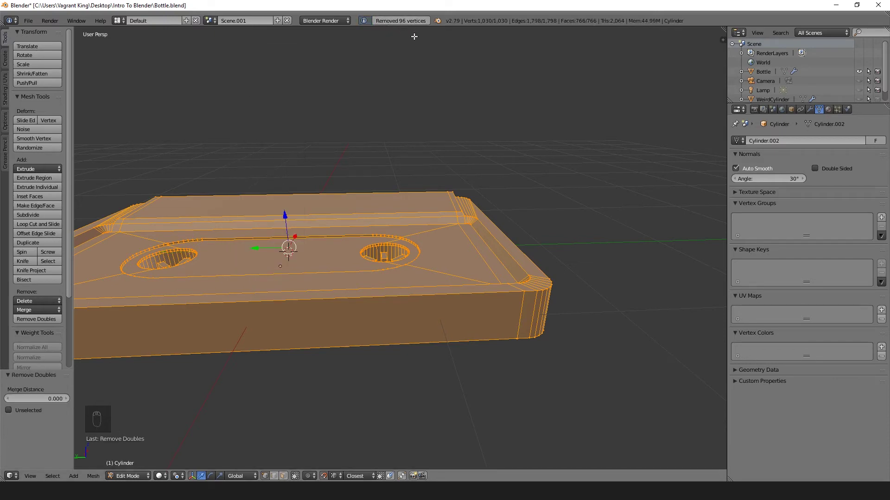
- Switch to face selection and select the narrow upper ledge face loops just below the rims of both reel holes
scroll(365, 229, "up", 6)
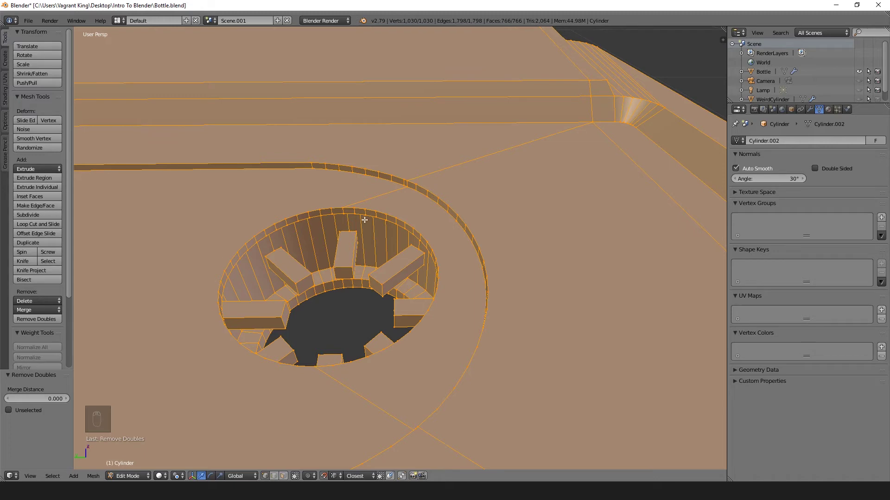
scroll(387, 215, "down", 5)
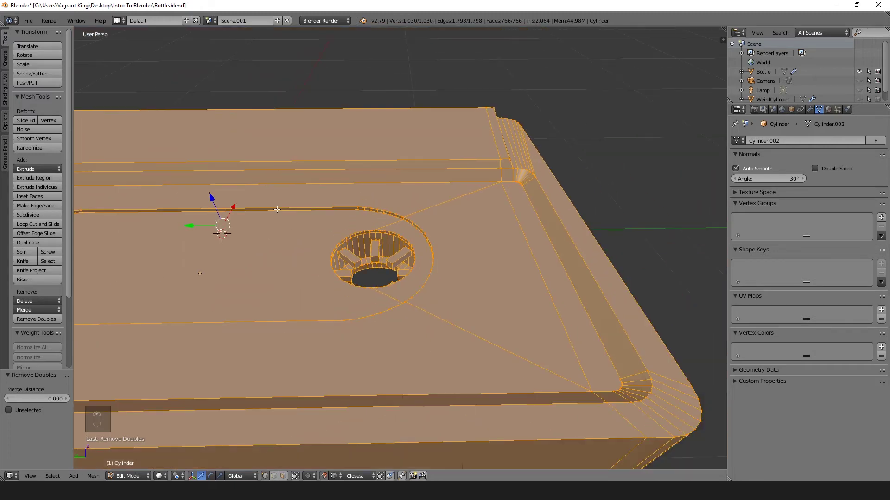
middle_click_drag(277, 209, 522, 205, "shift")
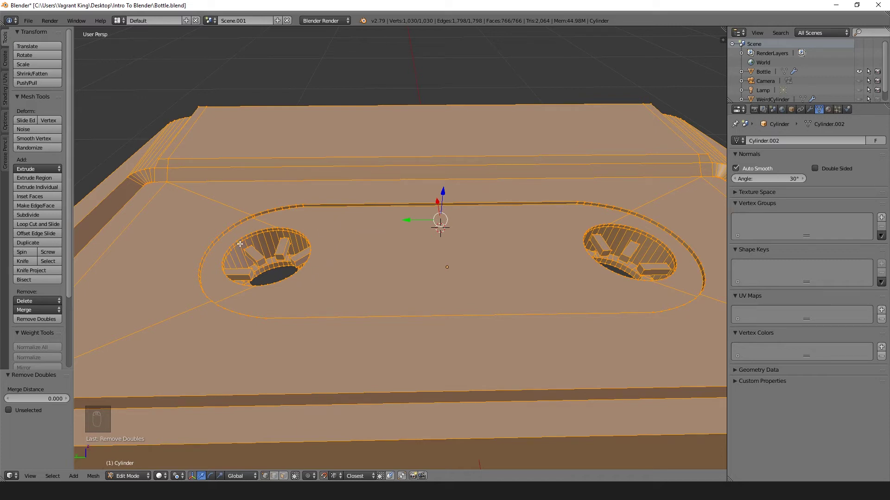
middle_click_drag(289, 243, 390, 238, "shift")
scroll(389, 237, "up", 5)
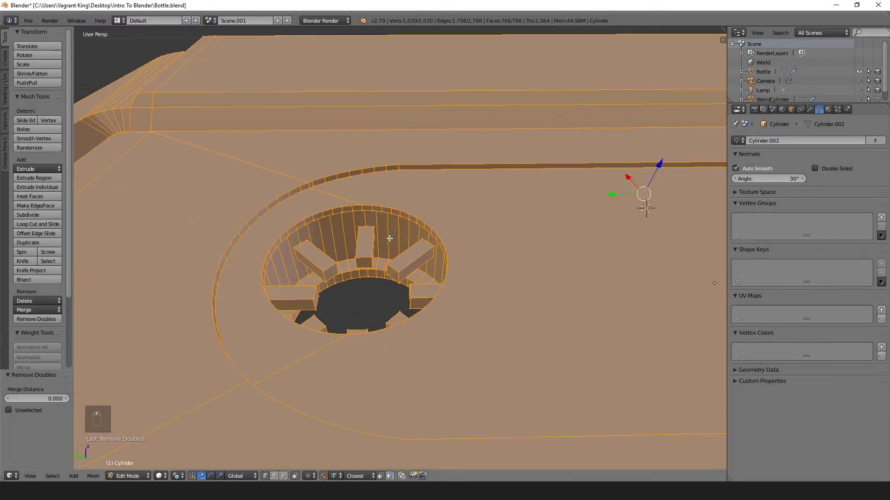
key("ctrl+Tab")
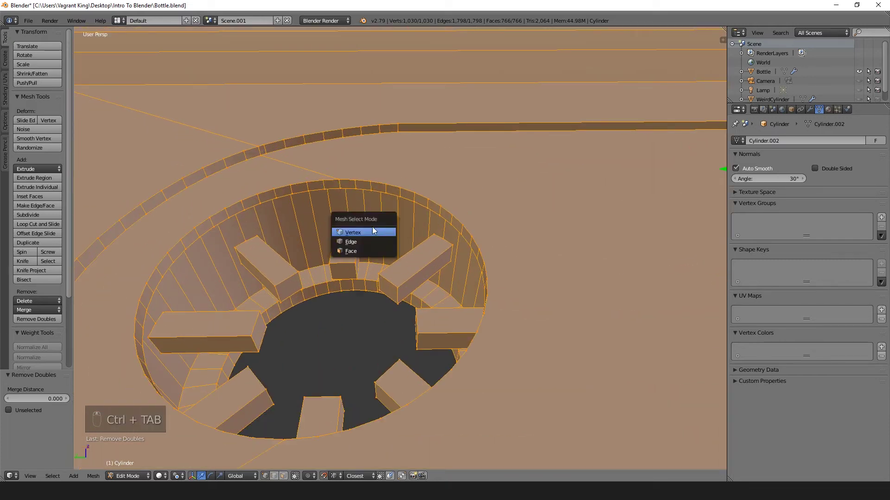
left_click(361, 250)
middle_click_drag(361, 250, 362, 218)
scroll(362, 218, "up", 8)
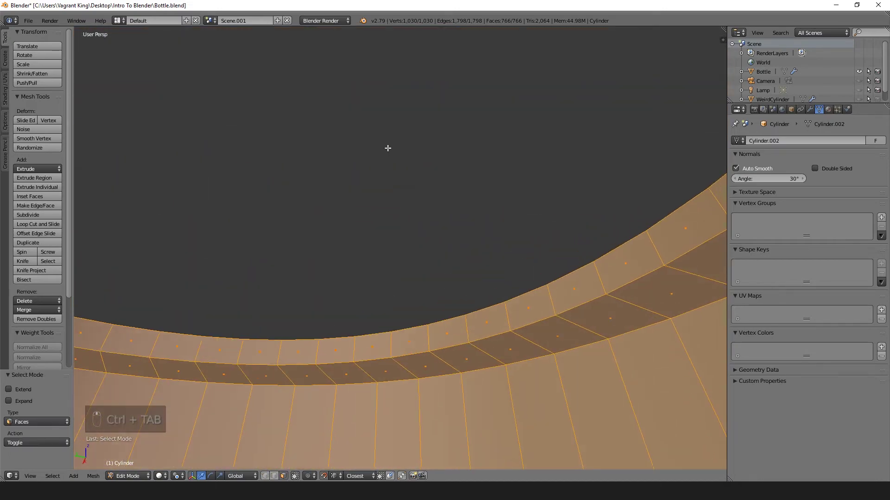
right_click(495, 356, "alt")
scroll(499, 331, "down", 4)
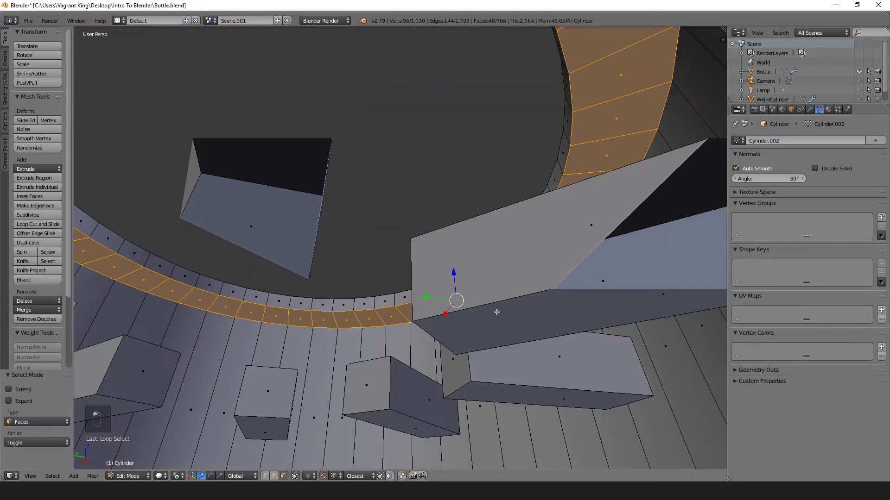
middle_click_drag(497, 312, 457, 380)
scroll(458, 379, "down", 5)
middle_click_drag(554, 320, 138, 206, "shift")
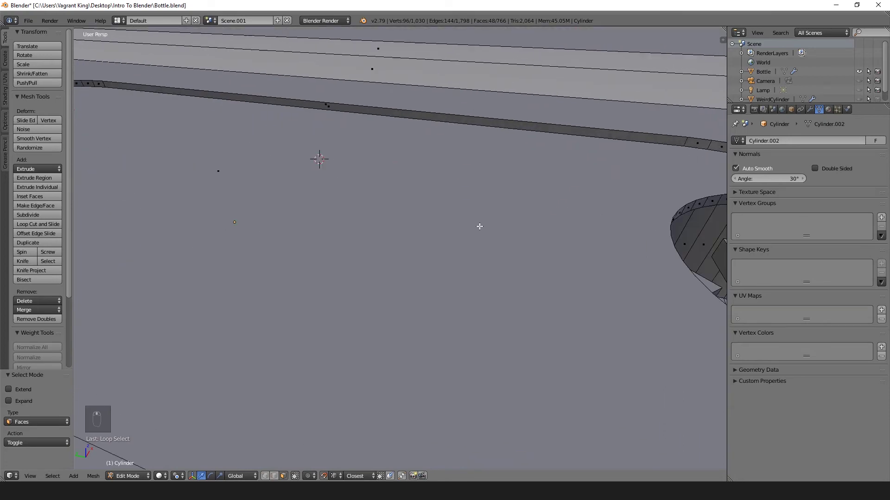
middle_click_drag(479, 227, 338, 247, "shift")
scroll(338, 248, "up", 4)
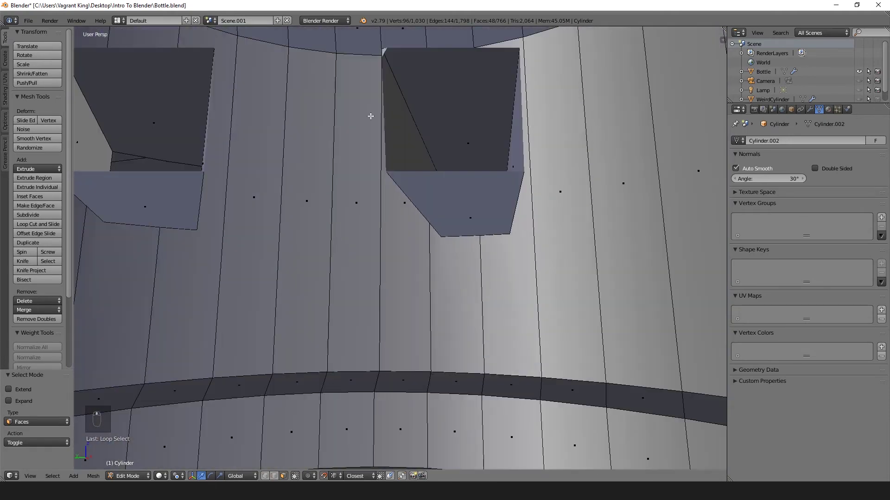
middle_click_drag(370, 114, 363, 164)
right_click(347, 104, "alt+shift")
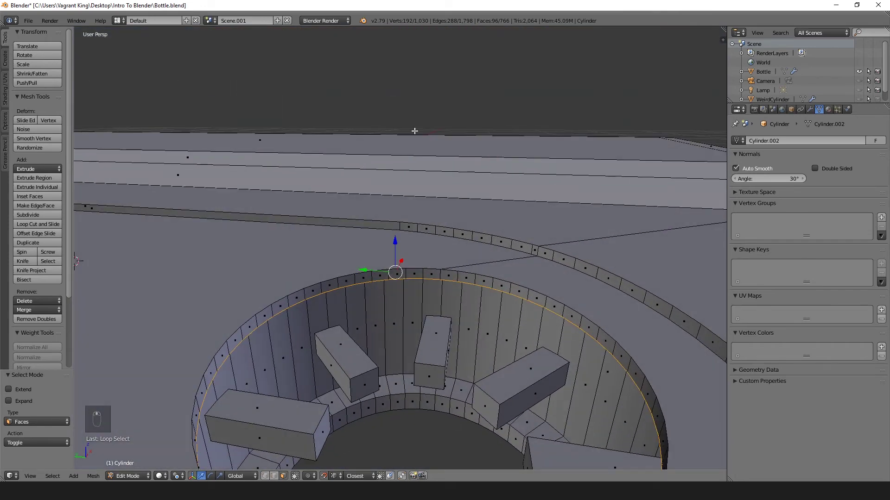
- Lower the selected upper ledge loops of both reel holes by 0.073 along Z
key("g")
key("z")
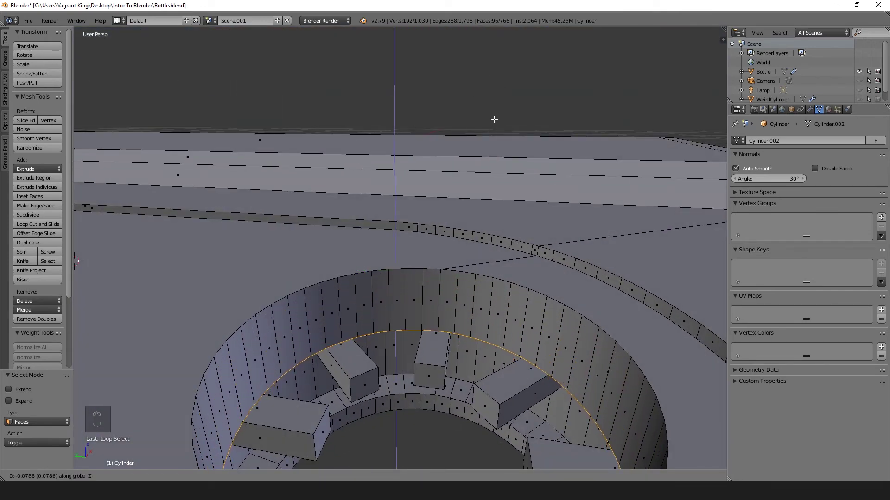
left_click(493, 116)
middle_click_drag(385, 157, 384, 169)
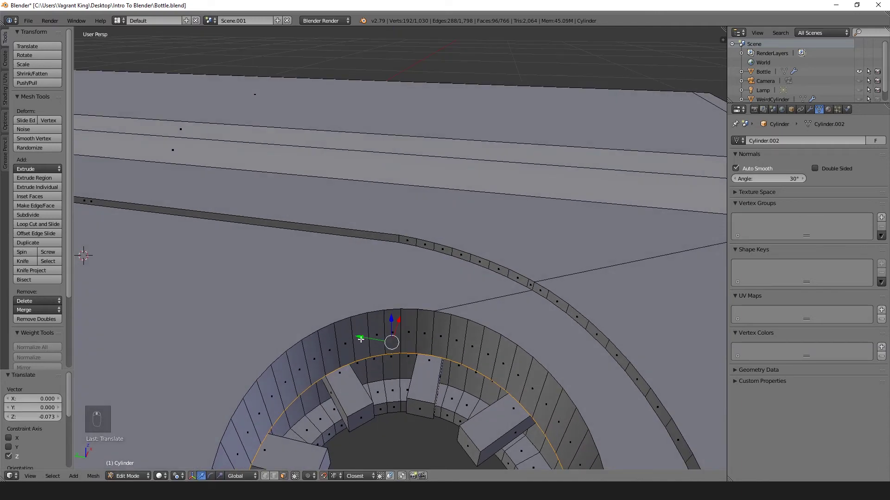
- Select the lower ledge face loops behind the teeth in both reel holes and raise them slightly along Z
right_click(389, 391, "alt")
middle_click_drag(149, 195, 723, 256, "shift")
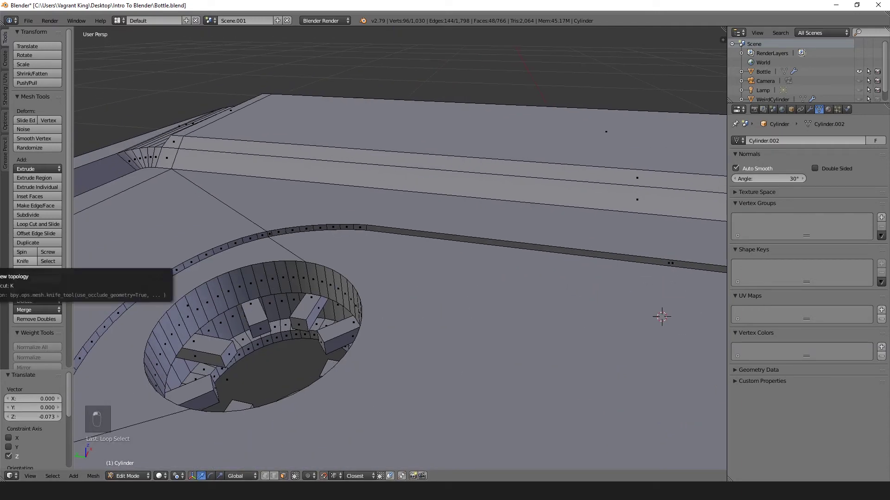
right_click(276, 327, "alt+shift")
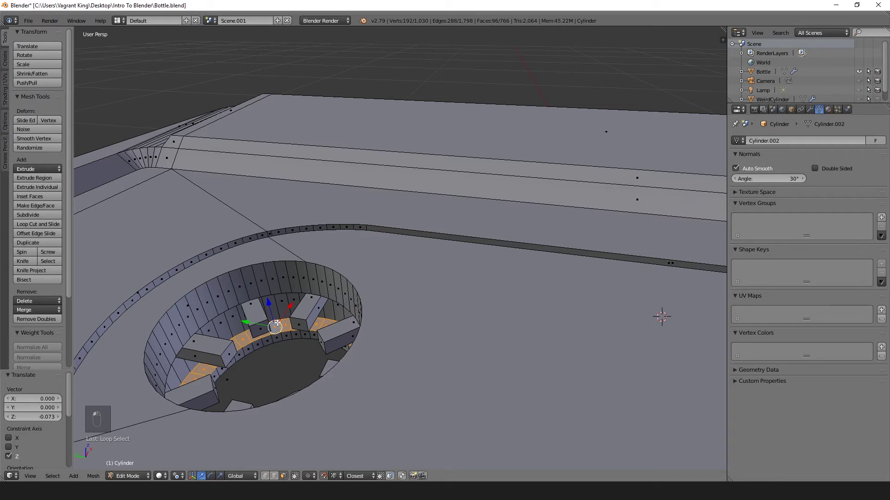
key("g")
key("z")
right_click(283, 335)
key("g")
key("z")
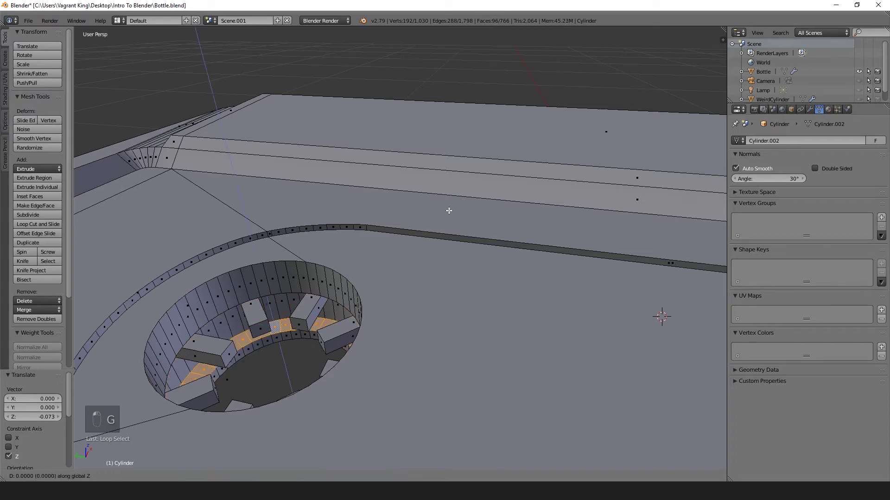
left_click(450, 203)
- Return to Object Mode, deselect the cassette and examine its shaded upper side and reel holes
scroll(401, 221, "down", 3)
middle_click_drag(399, 222, 508, 282)
key("Tab")
scroll(407, 232, "down", 2)
scroll(277, 230, "down", 4)
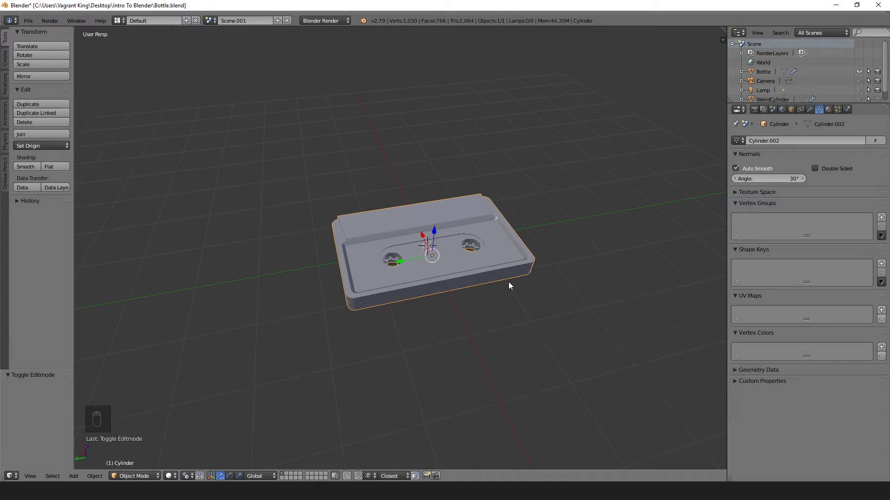
mouse_move(477, 192)
middle_mouse_down()
mouse_move(475, 250)
mouse_move(453, 218)
mouse_move(483, 209)
middle_mouse_up()
key("a")
middle_click_drag(544, 201, 485, 316)
scroll(522, 232, "up", 5)
scroll(364, 198, "up", 4)
scroll(363, 195, "down", 3)
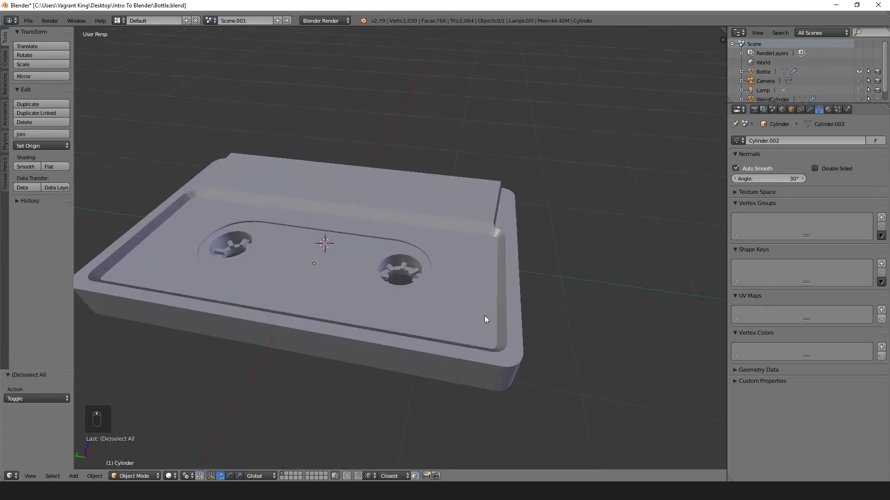
- Try a Subdivision Surface modifier on the cassette, inspect its effect from above and below, and remove the modifier
left_click(810, 110)
left_click(785, 140)
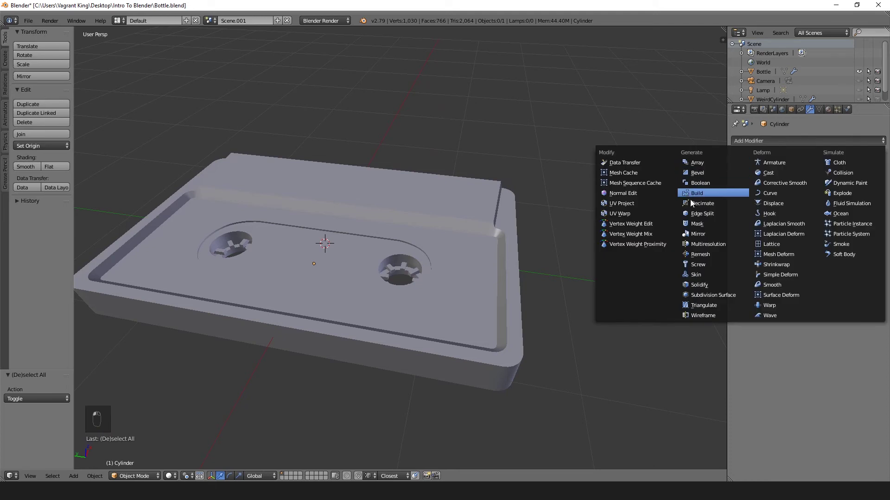
left_click(698, 295)
middle_click_drag(568, 244, 482, 275)
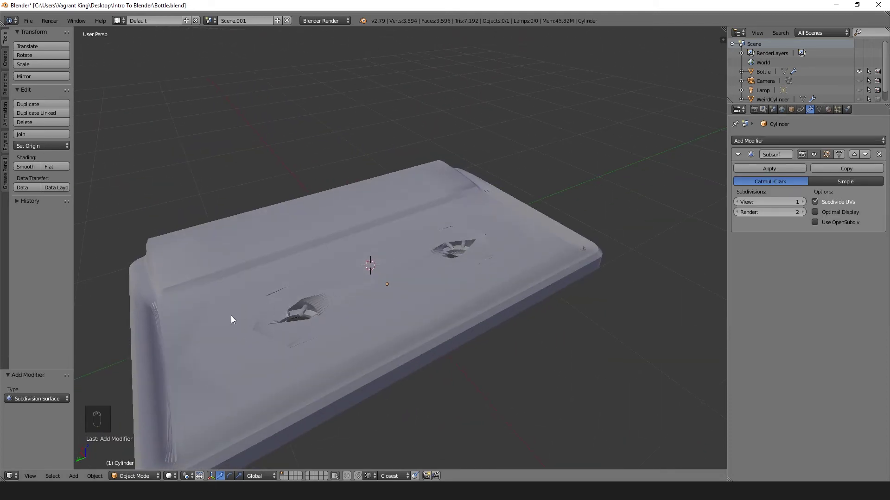
middle_click_drag(232, 320, 343, 80)
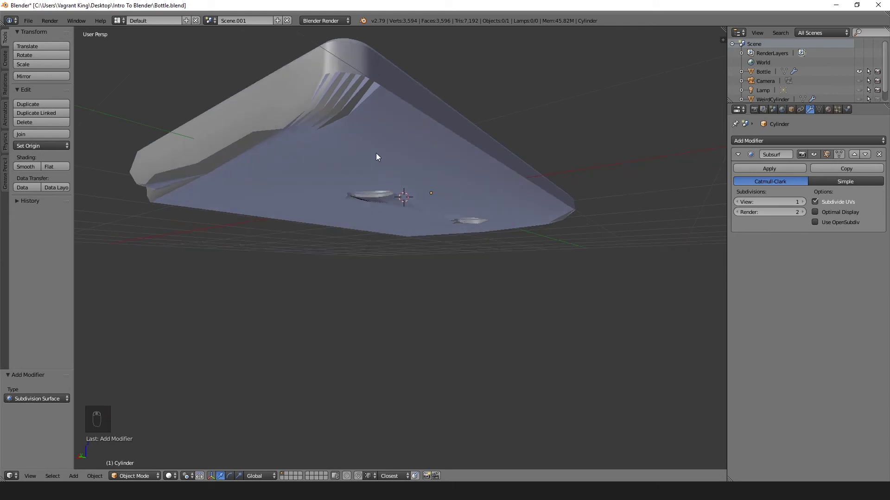
middle_click_drag(376, 154, 354, 220)
key("Tab")
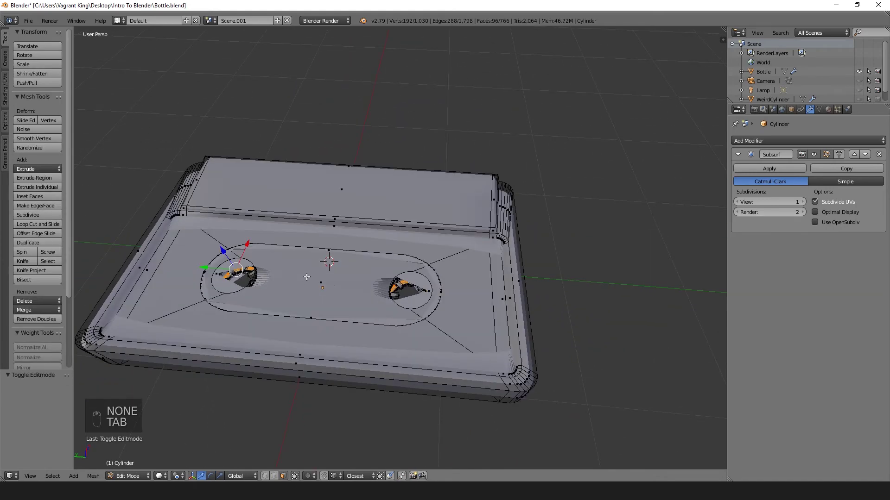
scroll(354, 219, "up", 3)
left_click(878, 155)
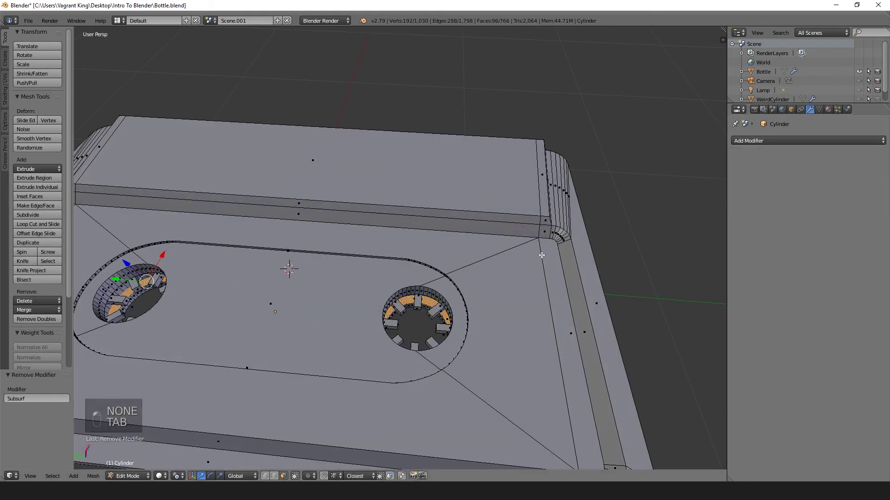
- Examine the mesh of the reel holes closely, including the teeth and the ledges around them
middle_click_drag(524, 254, 546, 248)
middle_click_drag(478, 248, 639, 189, "shift")
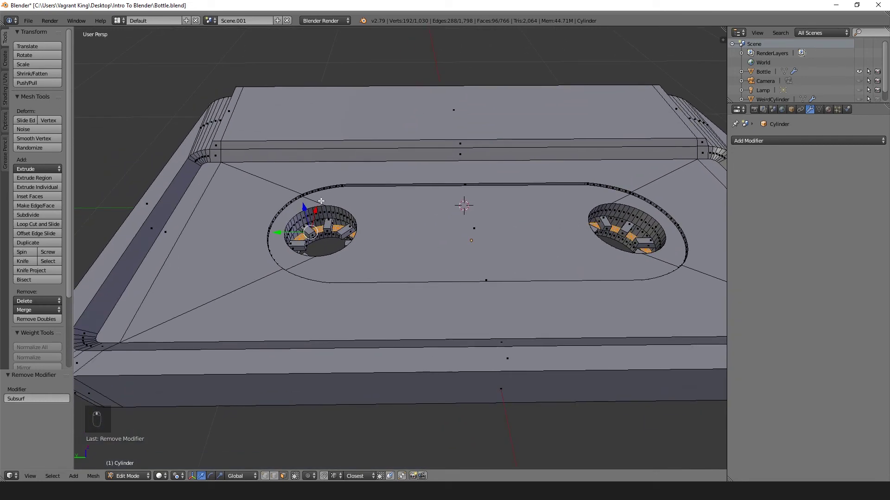
scroll(332, 240, "up", 3)
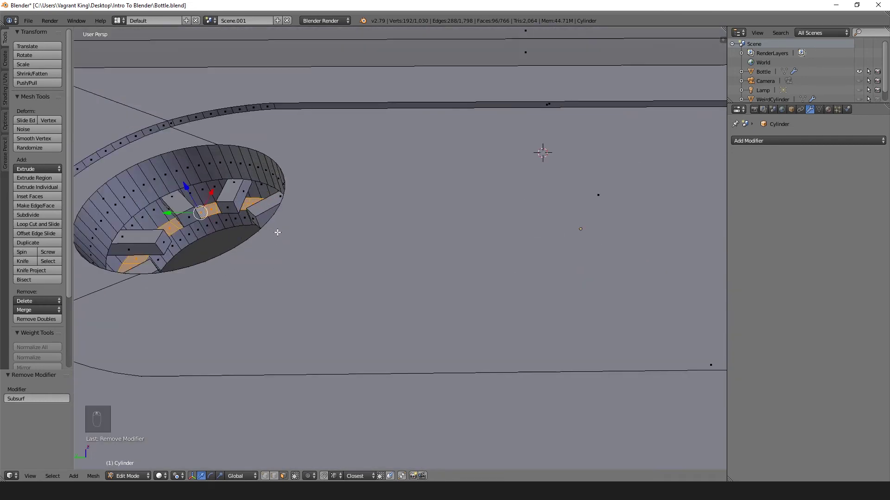
scroll(466, 285, "up", 1)
middle_click_drag(277, 233, 369, 245, "shift")
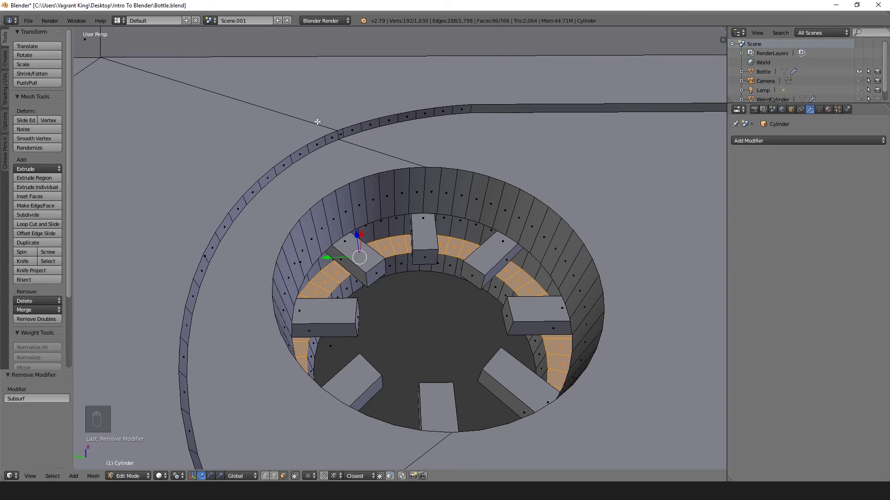
scroll(317, 121, "down", 8)
middle_click_drag(513, 230, 411, 219)
- Examine the shaded cassette in Object Mode from above and from its short side, and re-enter Edit Mode
key("Tab")
scroll(437, 215, "down", 5)
scroll(420, 233, "up", 5)
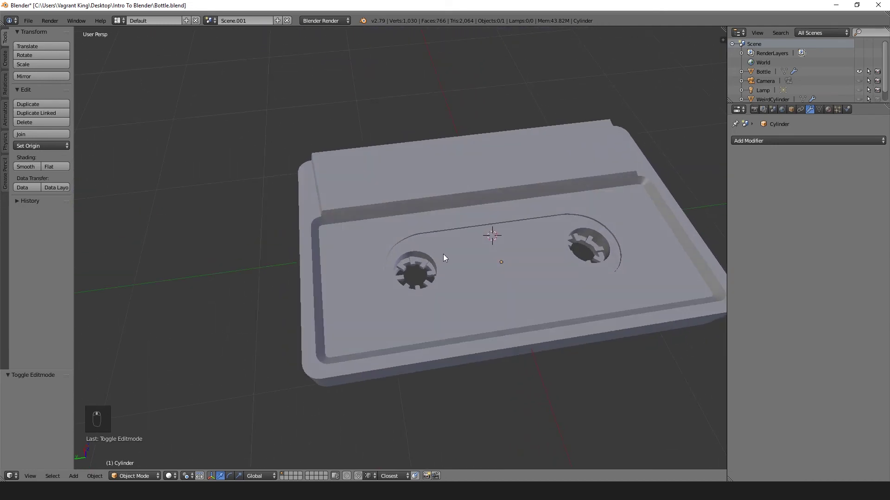
scroll(445, 254, "up", 2)
middle_click_drag(445, 255, 332, 192)
scroll(407, 240, "up", 3)
scroll(353, 200, "up", 4)
scroll(332, 195, "down", 4)
scroll(287, 193, "down", 10)
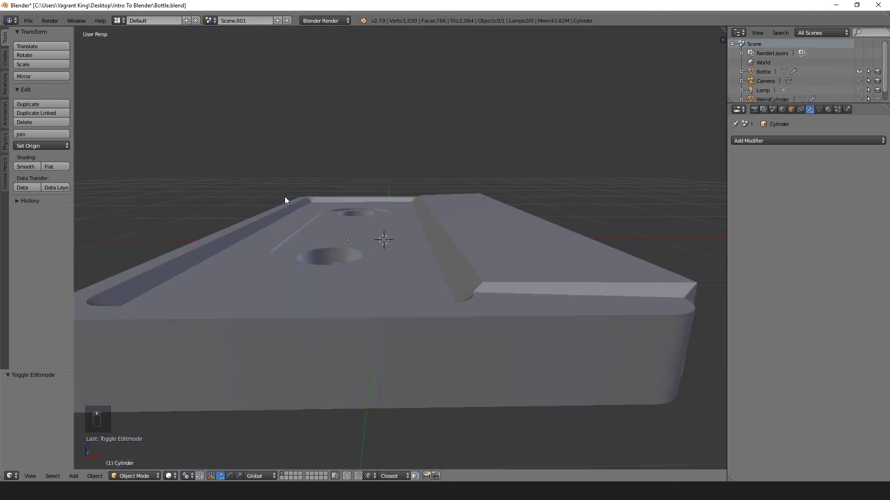
middle_click_drag(285, 196, 414, 283)
middle_click_drag(438, 254, 370, 245, "shift")
key("Tab")
scroll(363, 250, "up", 4)
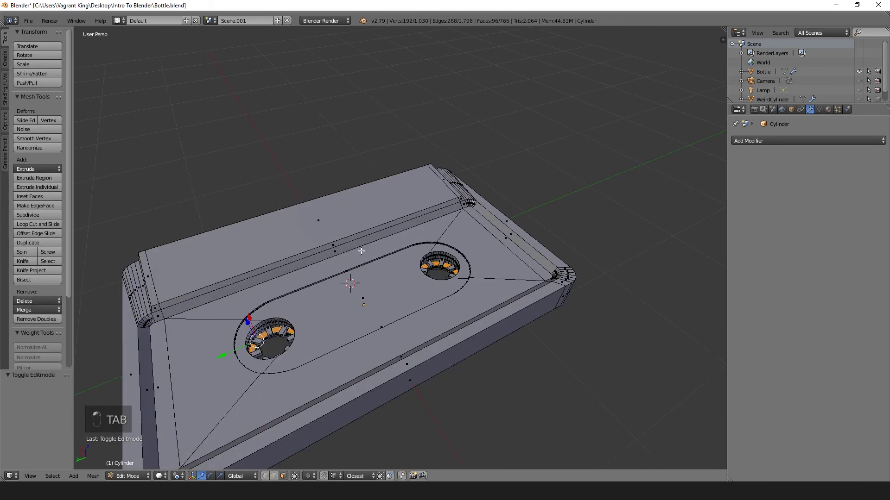
- Select the cassette's entire mesh, triangulate all its faces and clear the selection
key("a")
key("a")
key("a")
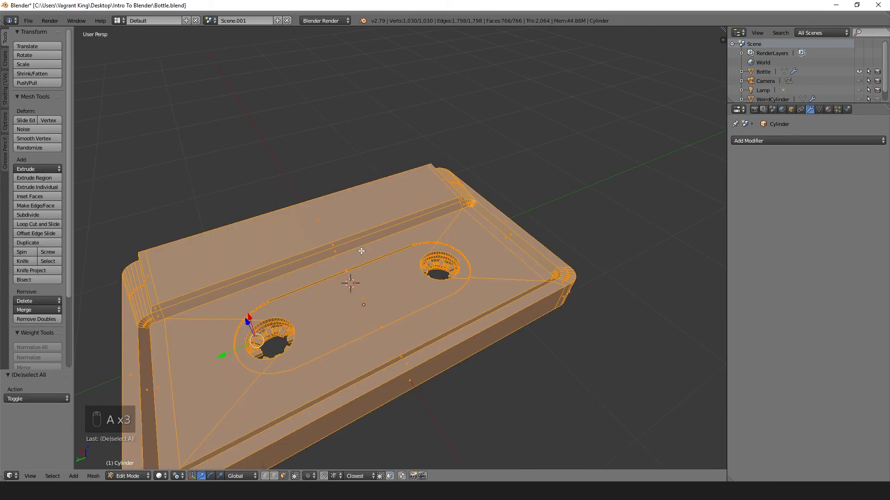
key("ctrl+t")
middle_click_drag(319, 264, 380, 277)
key("a")
- Examine the triangulated cassette in Edit Mode and Object Mode, from close up, from above and from its side
key("Tab")
key("Tab")
scroll(388, 255, "up", 5)
scroll(440, 341, "down", 4)
key("Tab")
scroll(380, 277, "down", 5)
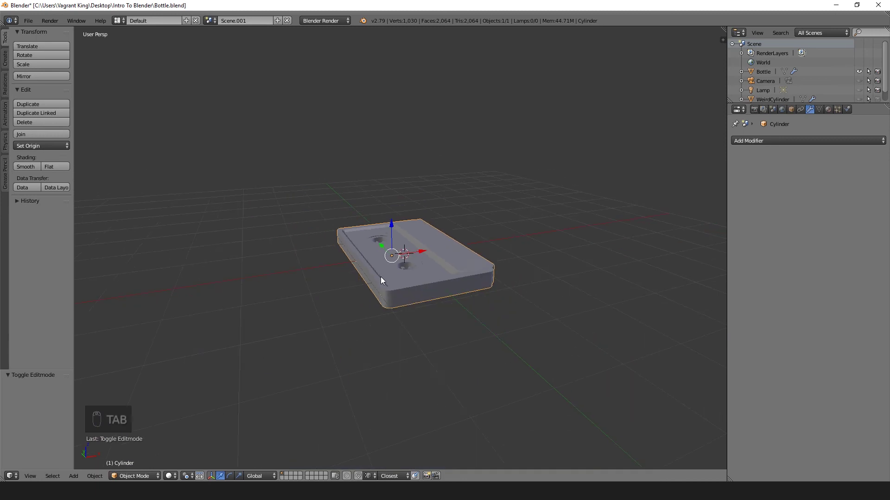
mouse_move(381, 280)
middle_mouse_down()
mouse_move(356, 262)
mouse_move(371, 294)
middle_mouse_up()
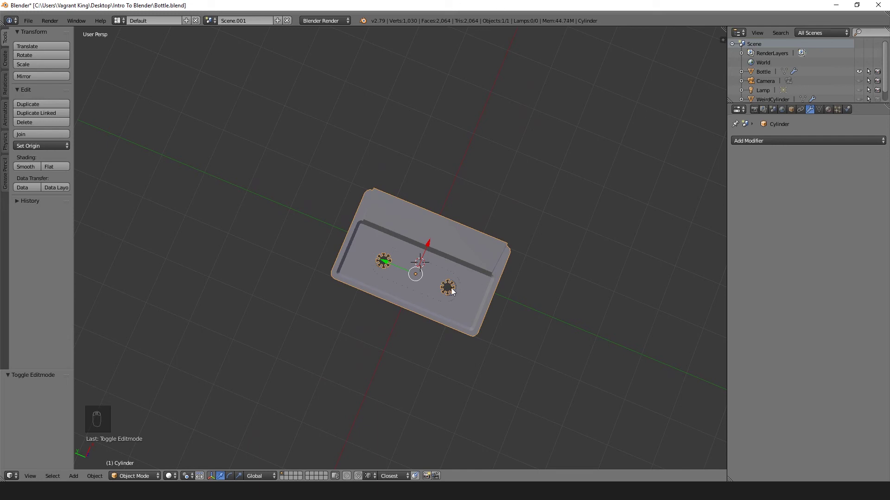
middle_click_drag(465, 266, 275, 177)
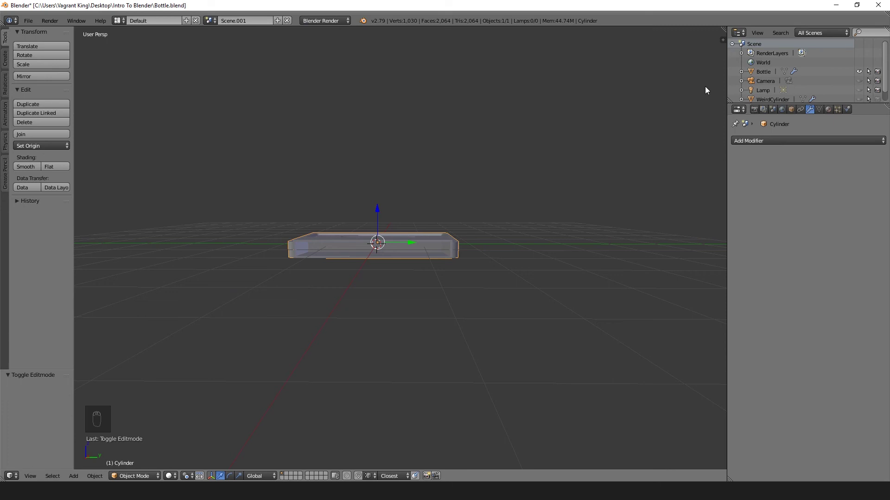
- Switch from Scene.001 to the scene named Scene and view the bottle from slightly above
left_click(210, 21)
left_click(223, 38)
scroll(403, 130, "down", 5)
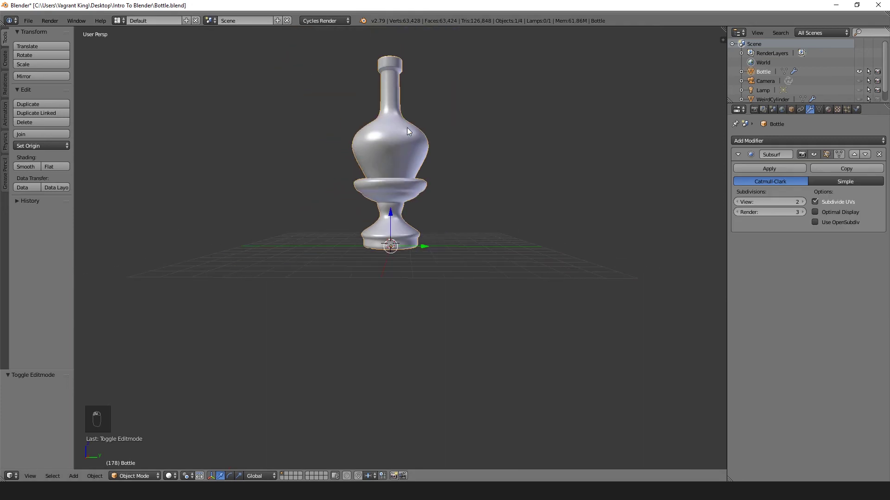
mouse_move(407, 127)
middle_mouse_down()
mouse_move(447, 120)
mouse_move(430, 140)
mouse_move(423, 124)
middle_mouse_up()
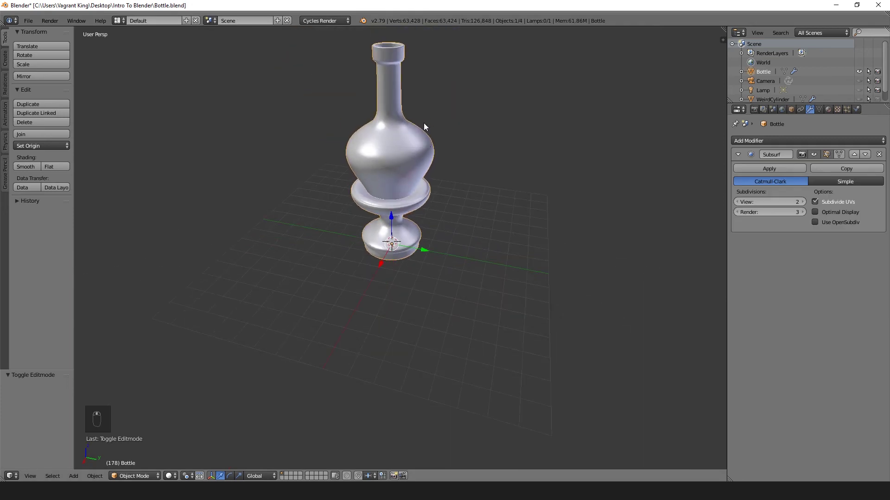